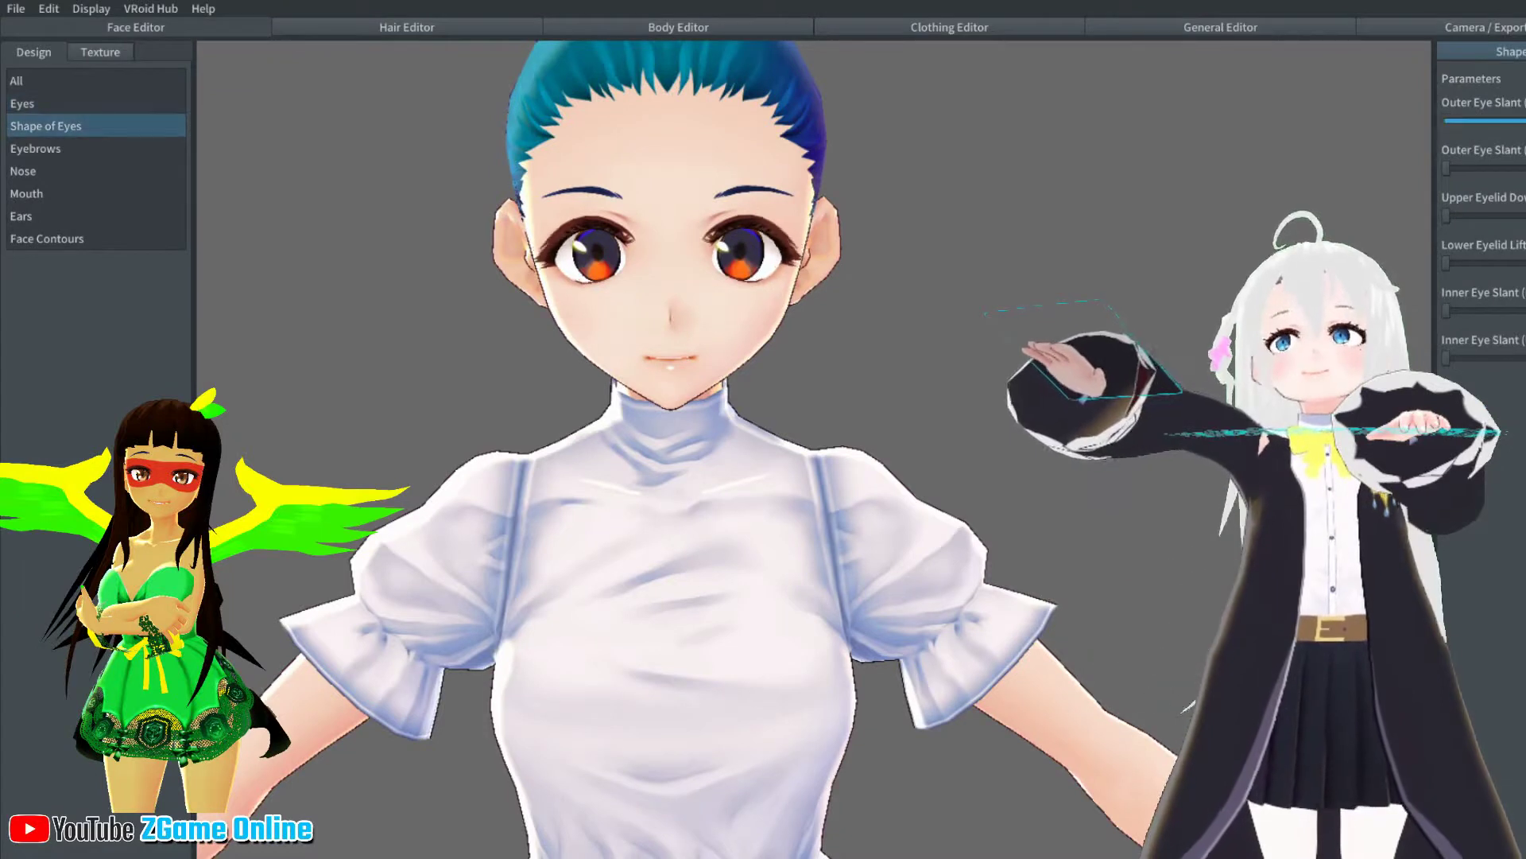
Reshape the eyes by raising the second Outer Eye Slant and first Inner Eye Slant fully and Upper Eyelid Down partway
left_click_drag(1446, 168, 1525, 168)
left_click_drag(1471, 217, 1525, 216)
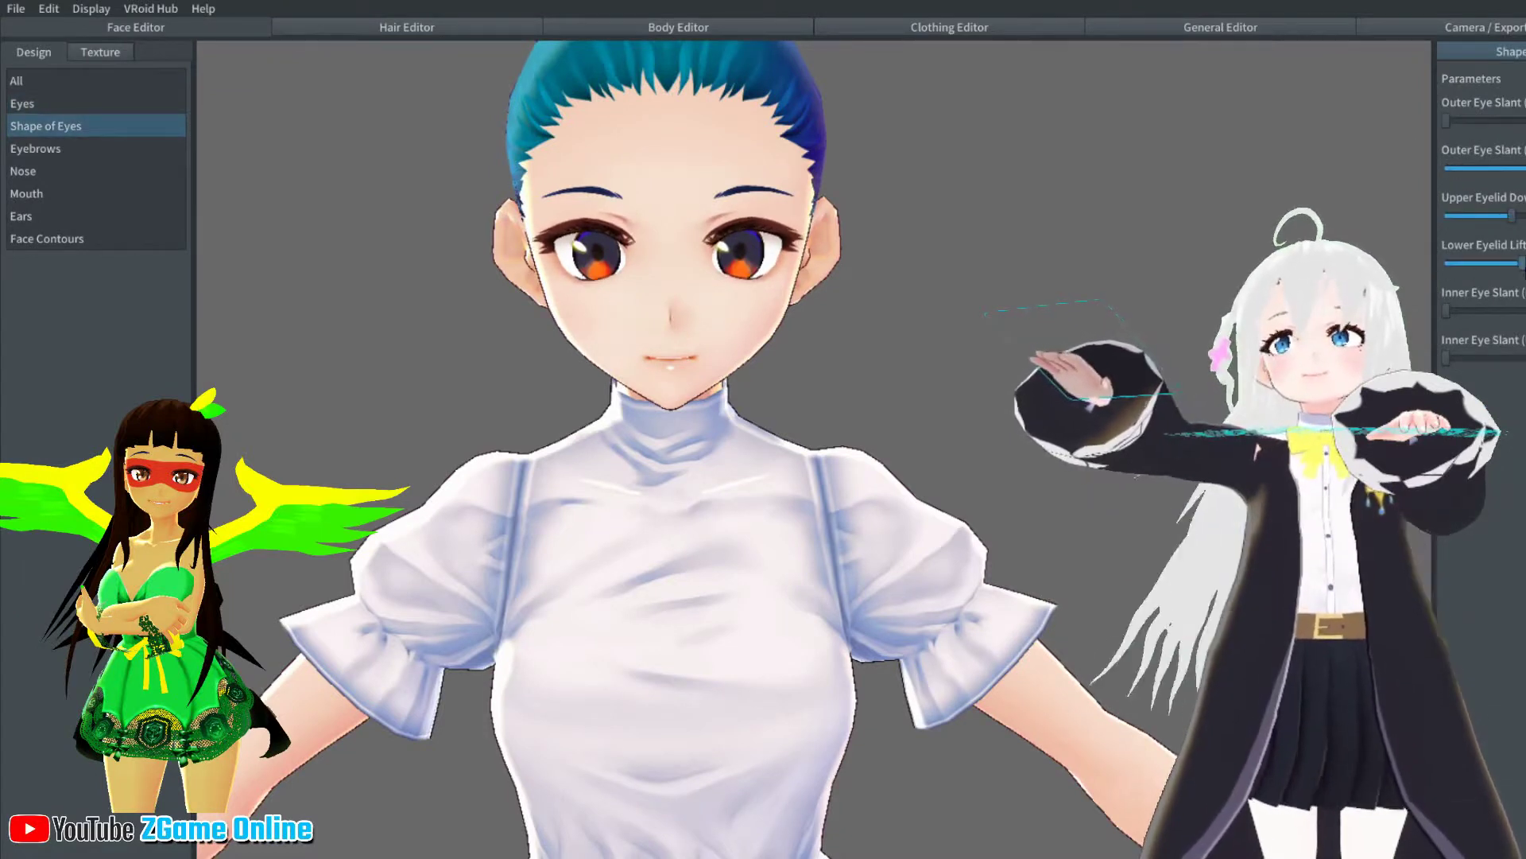
left_click_drag(1445, 310, 1525, 310)
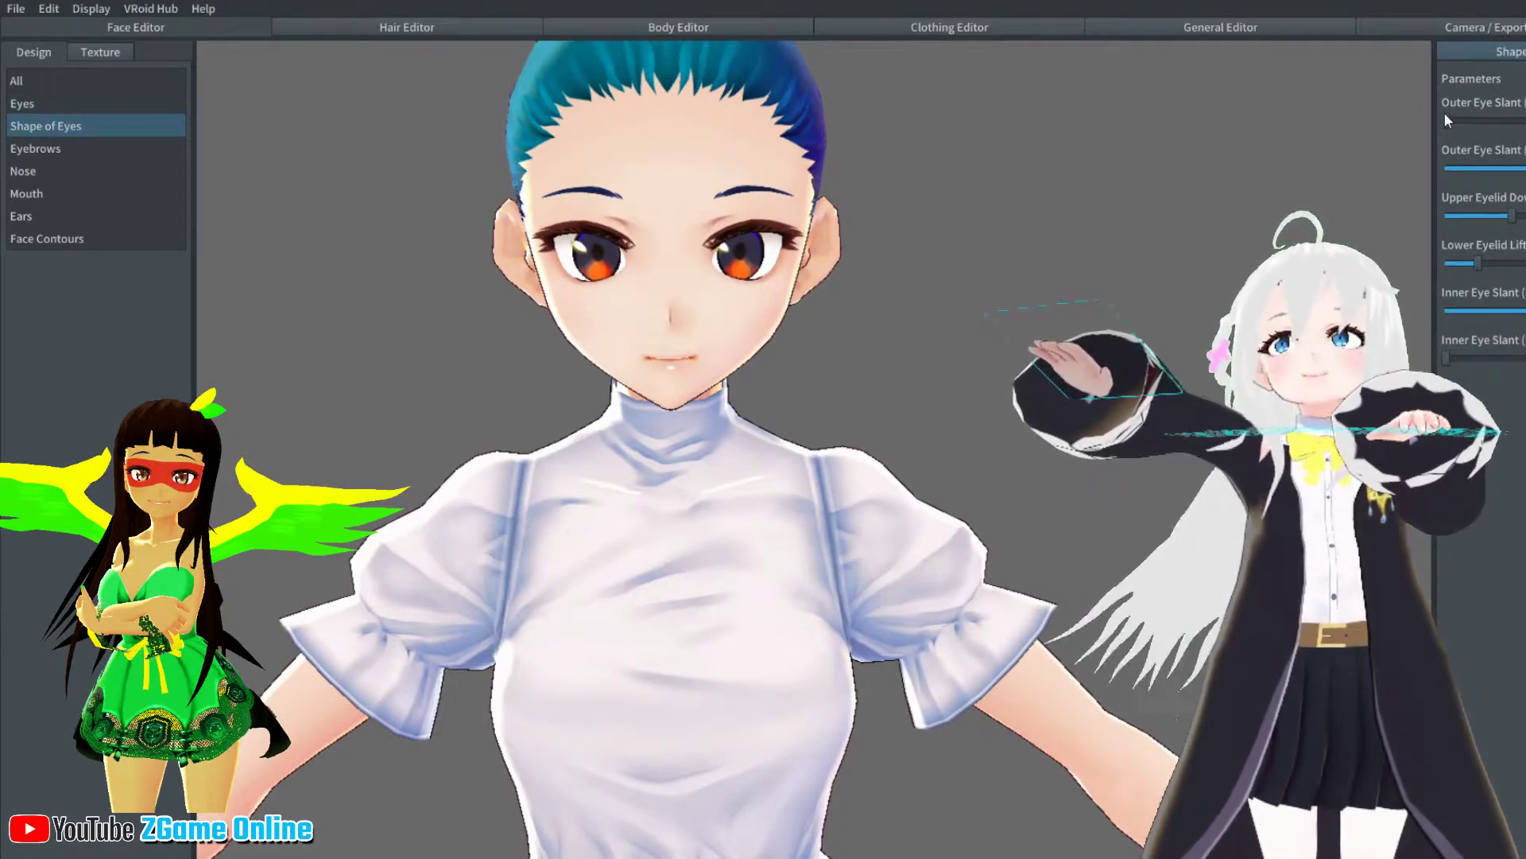
scroll(1004, 302, "down", 3)
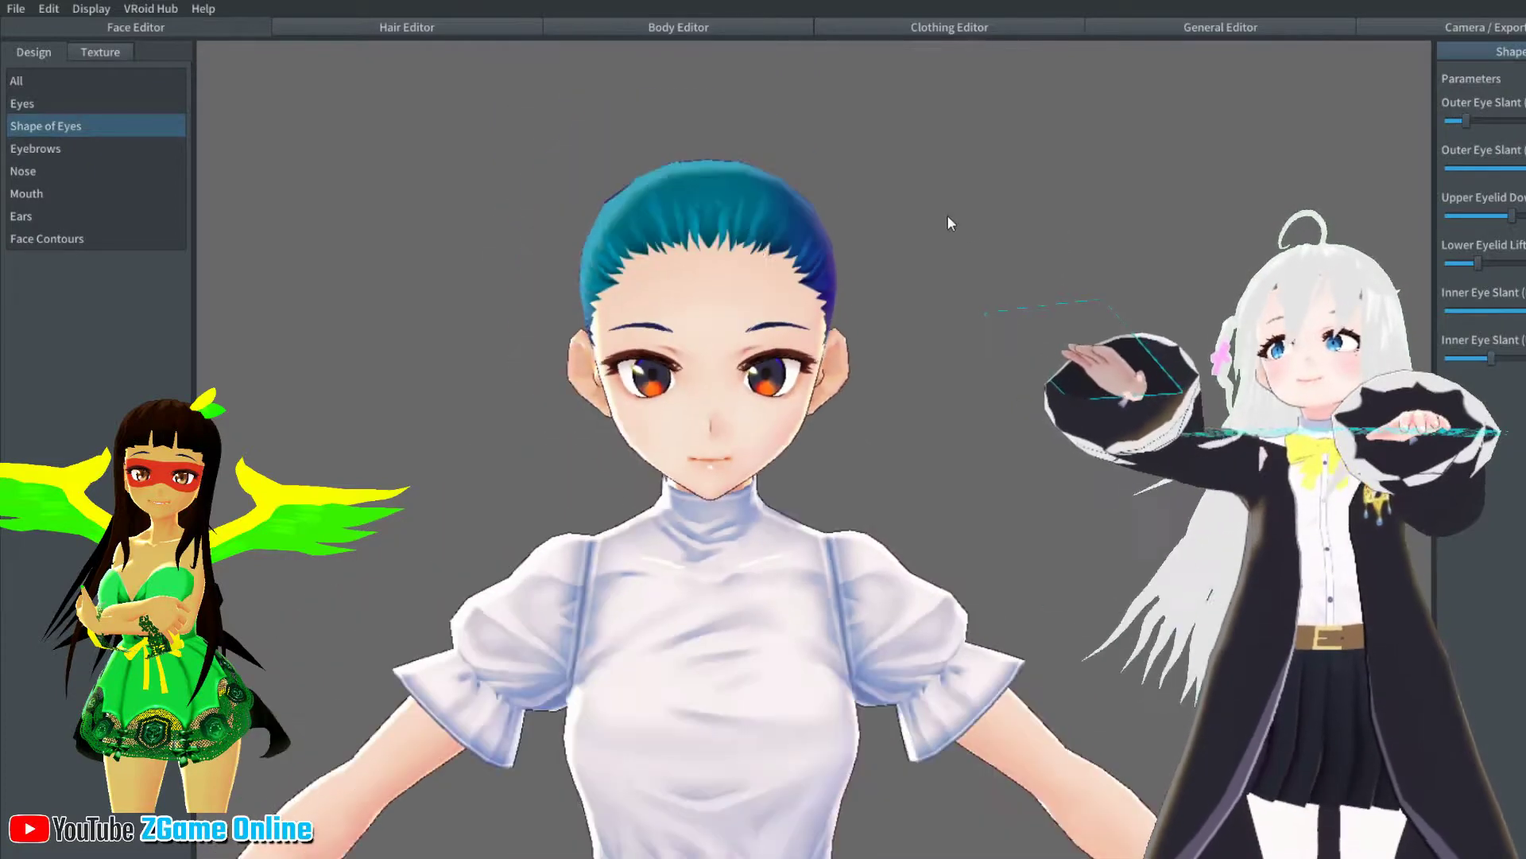
scroll(947, 214, "up", 1)
Import the tan skin texture with the red eye mask into the existing Face Skin texture layer
left_click(93, 49)
left_click(22, 390)
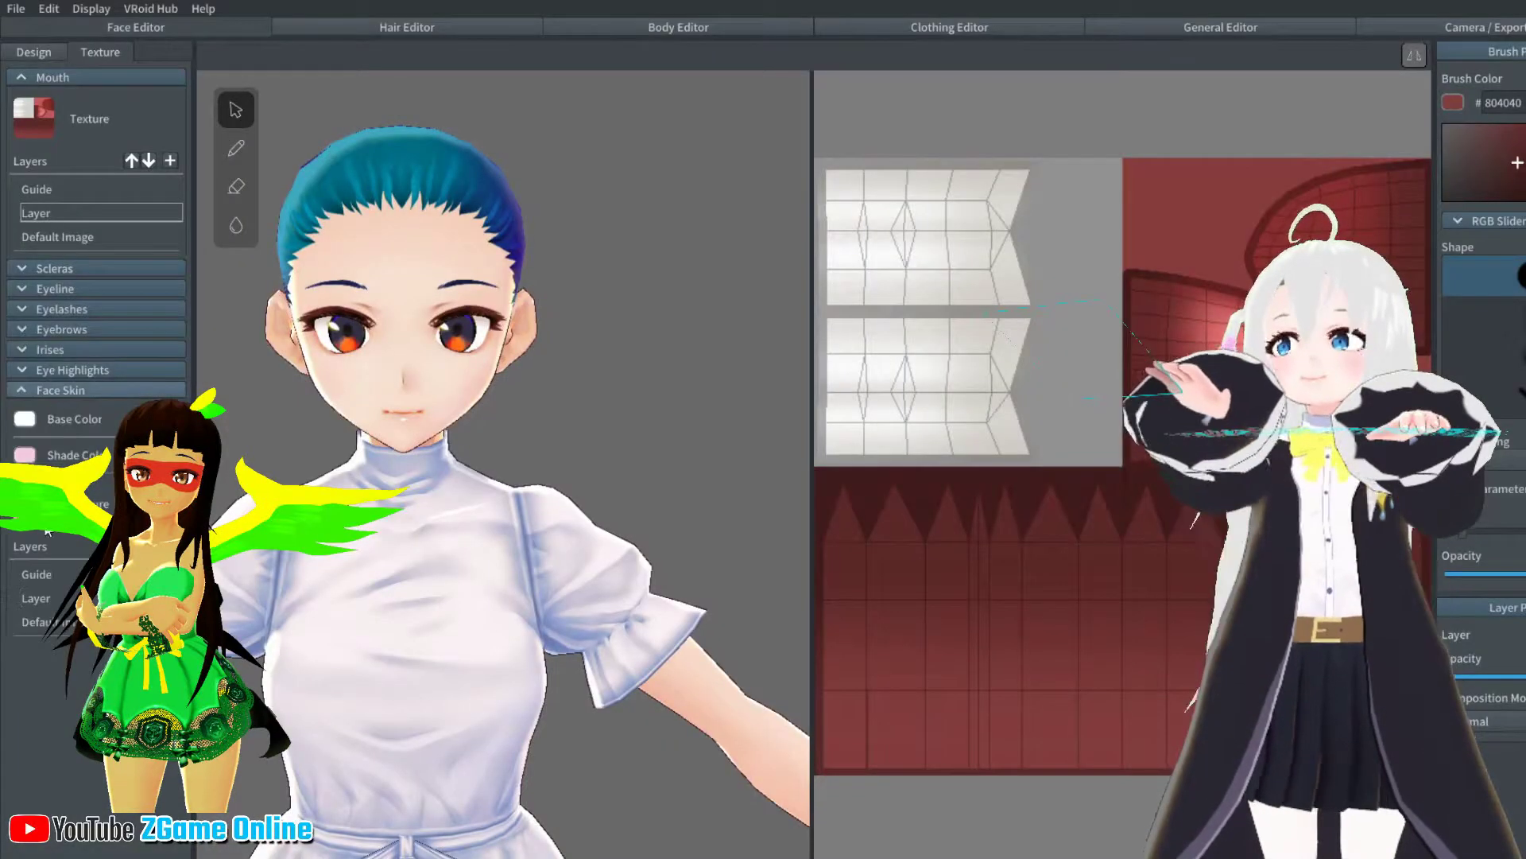
right_click(43, 598)
left_click(68, 552)
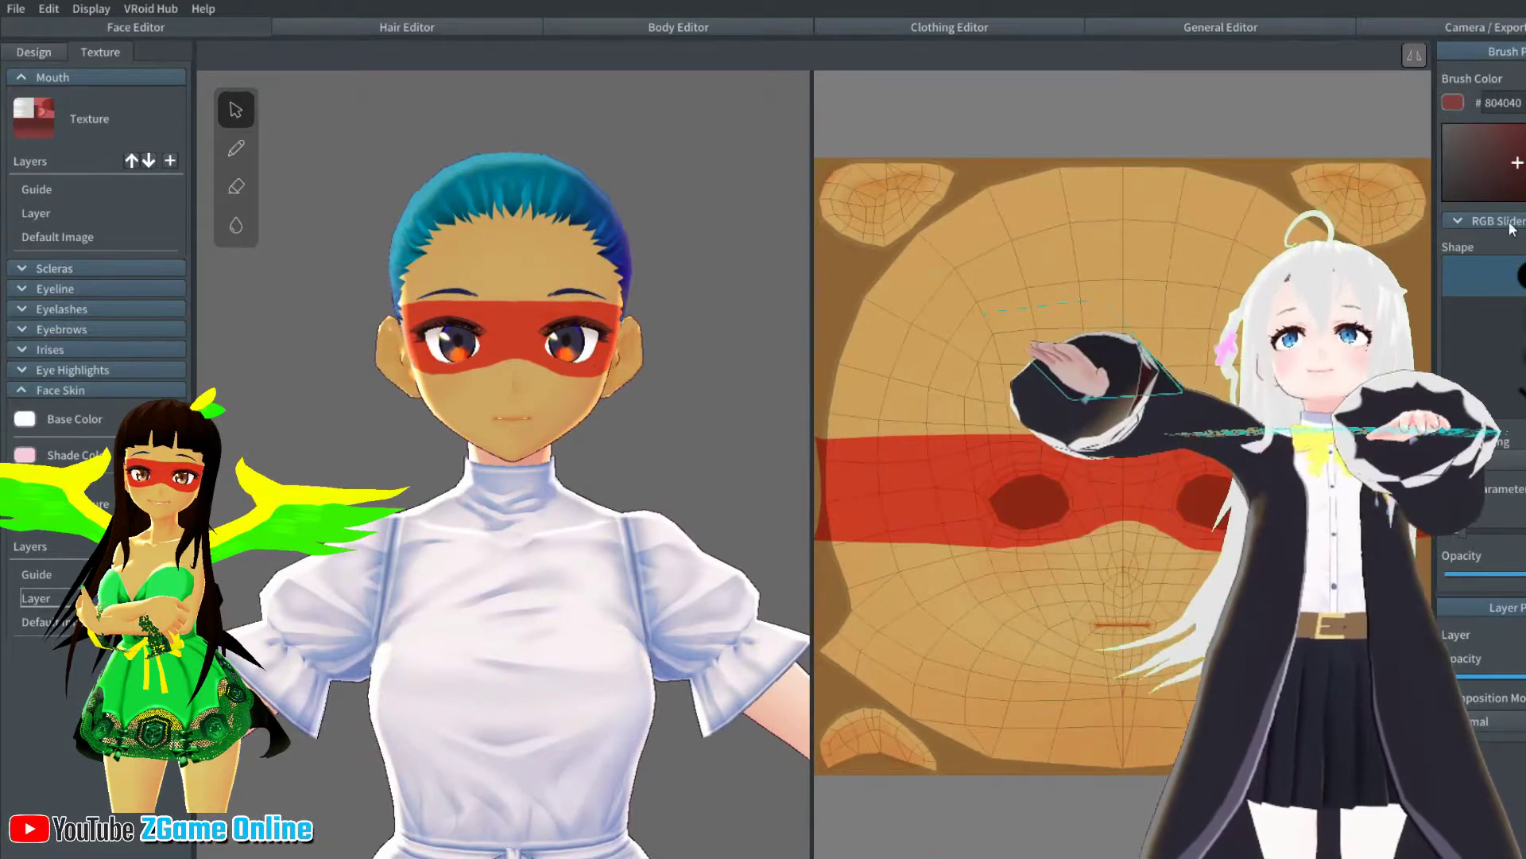
Import the brown eye image into the Irises texture to replace the dark orange irises
left_click(19, 314)
left_click(20, 314)
left_click(22, 349)
left_click(36, 485)
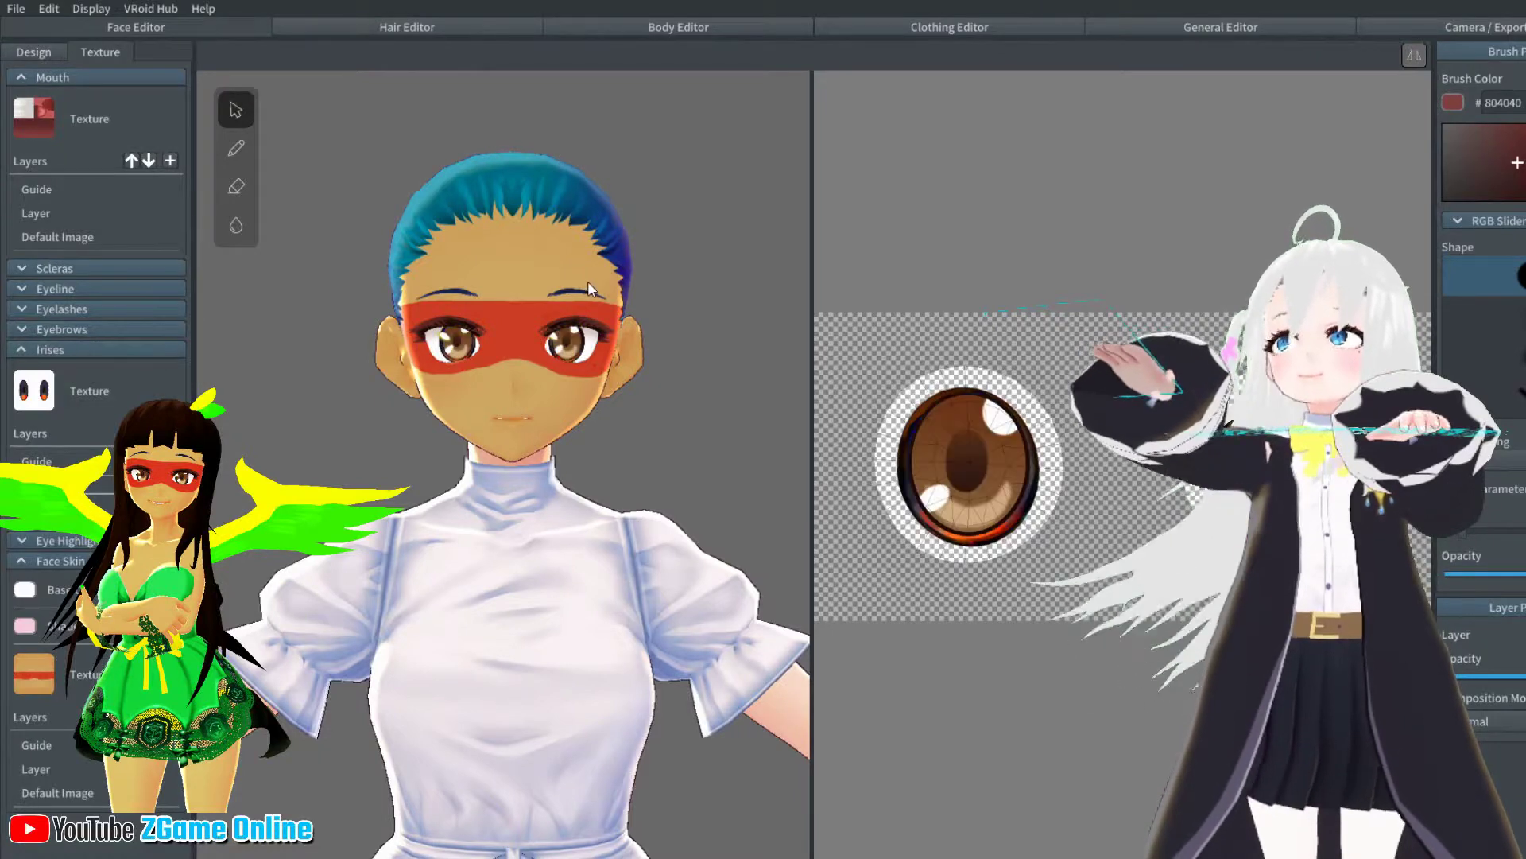
scroll(587, 281, "up", 4)
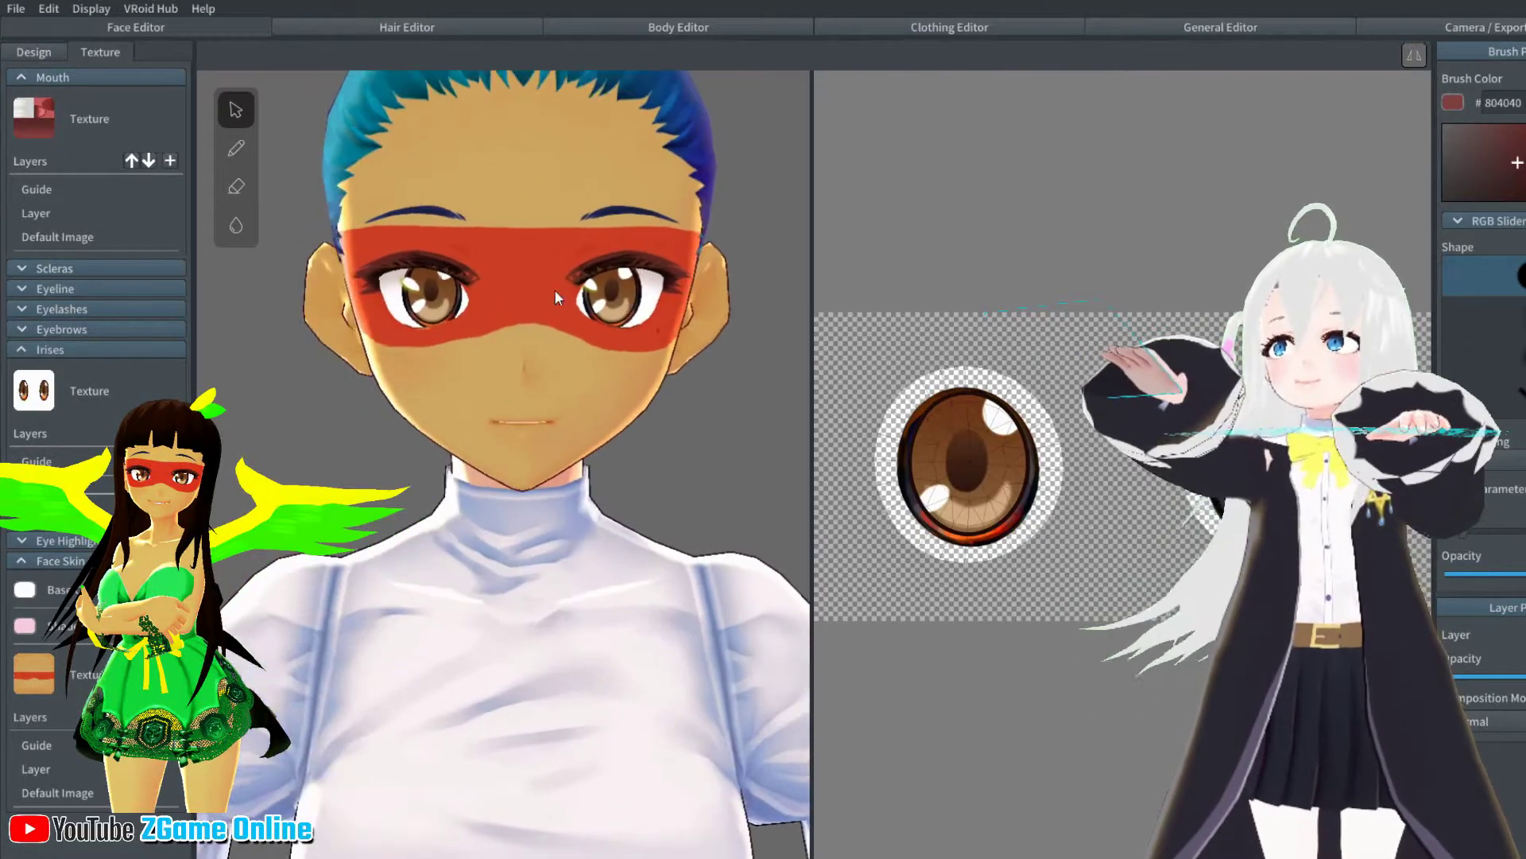
Set the Base Hair material's base color to dark brown and its shade color to black
left_click(381, 24)
scroll(827, 256, "down", 3)
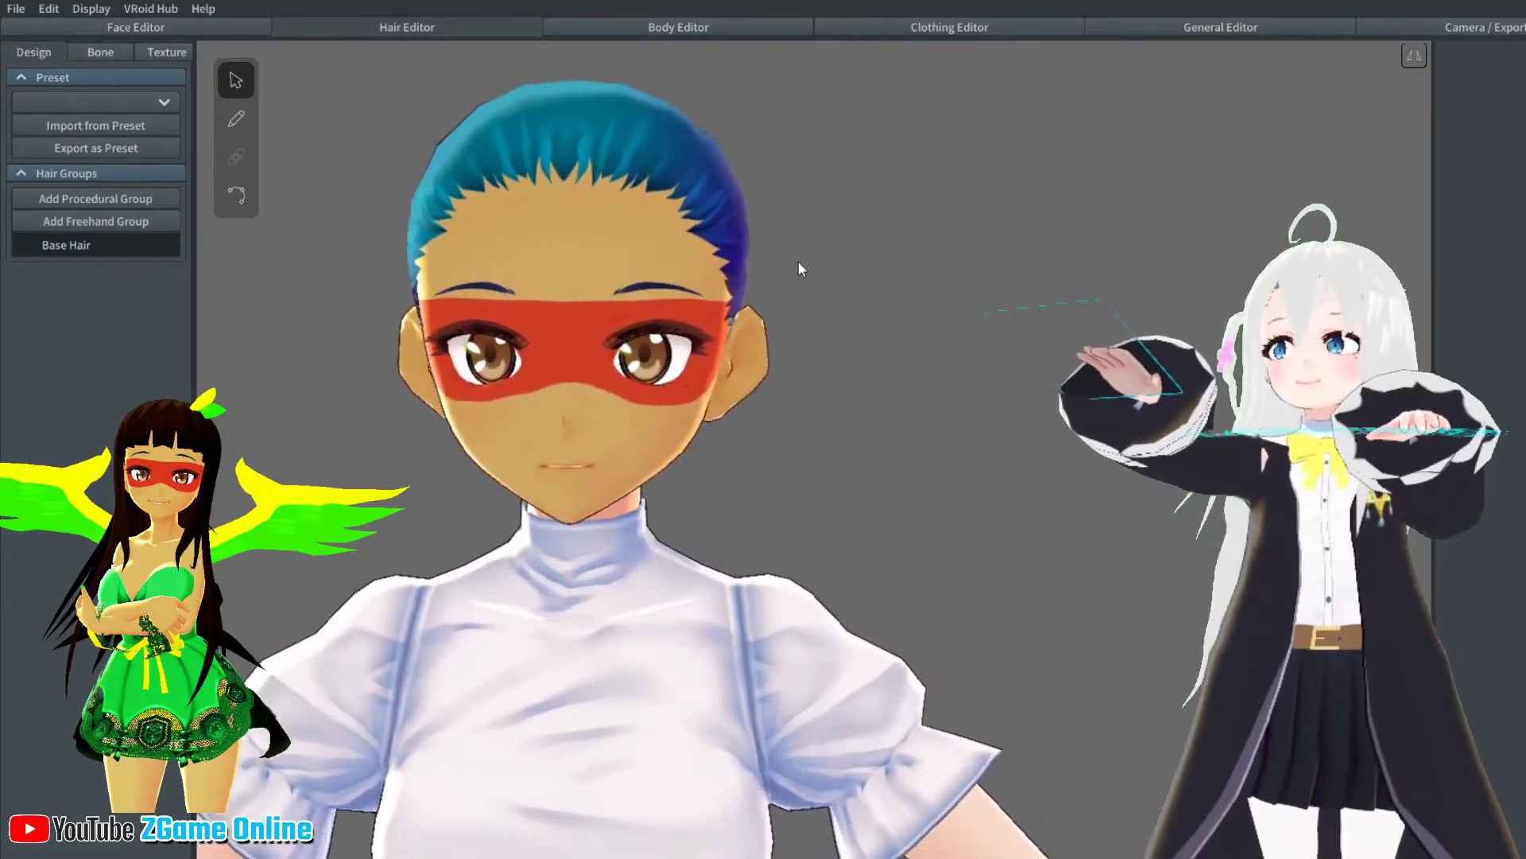
left_click(66, 245)
left_click_drag(1402, 256, 1261, 305)
left_click_drag(1379, 270, 1250, 318)
left_click(1460, 229)
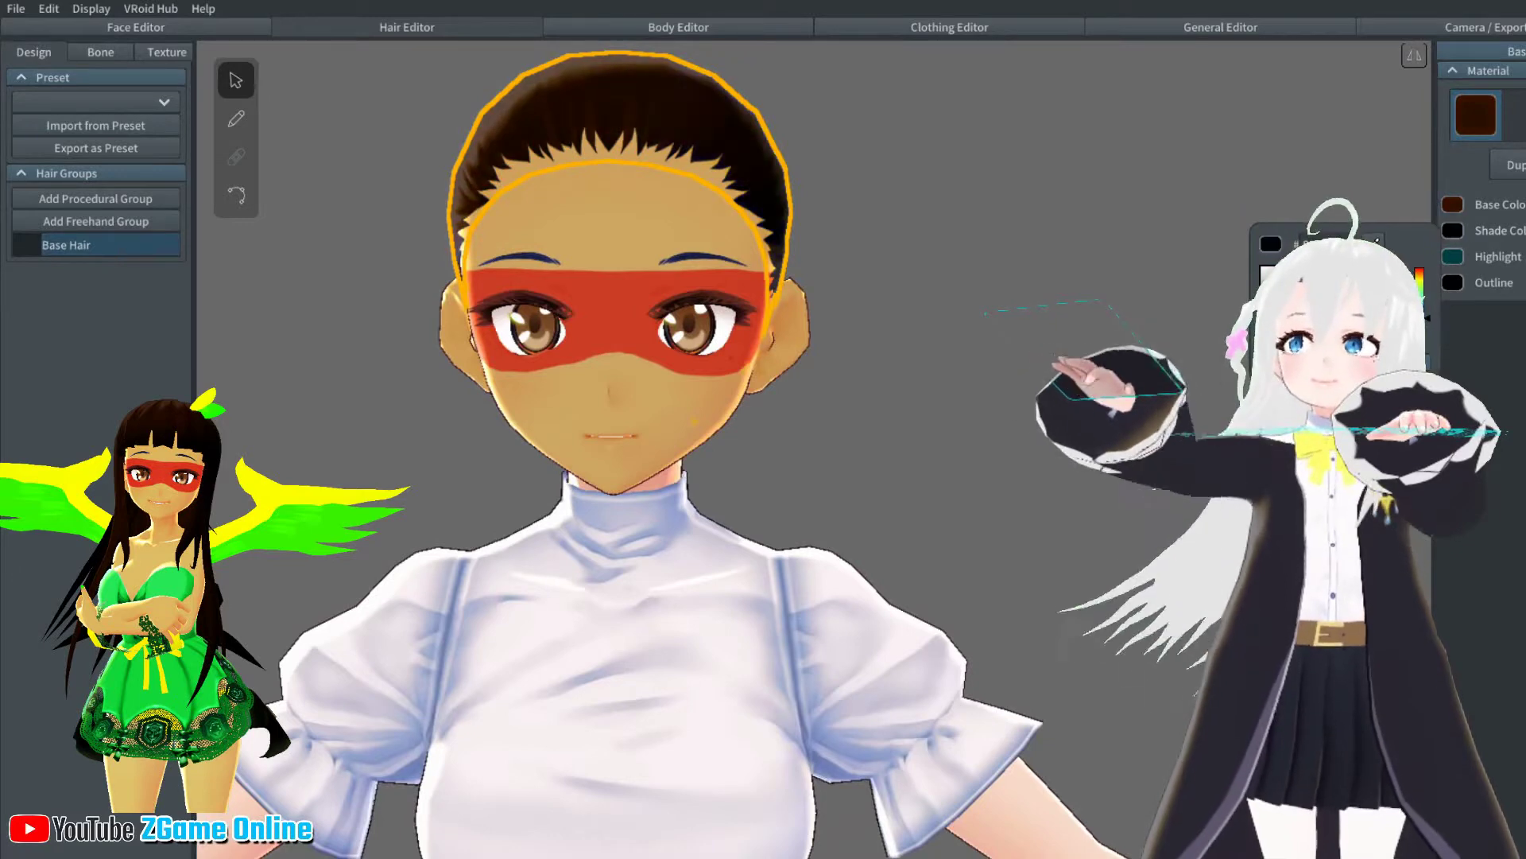
Darken the Base Hair material's highlight color to black, check its outline color, and deselect the hair
left_click(1453, 258)
left_click_drag(1352, 271, 1250, 318)
left_click(1454, 283)
left_click(954, 322)
mouse_move(954, 322)
right_mouse_down()
mouse_move(1095, 332)
mouse_move(936, 316)
right_mouse_up()
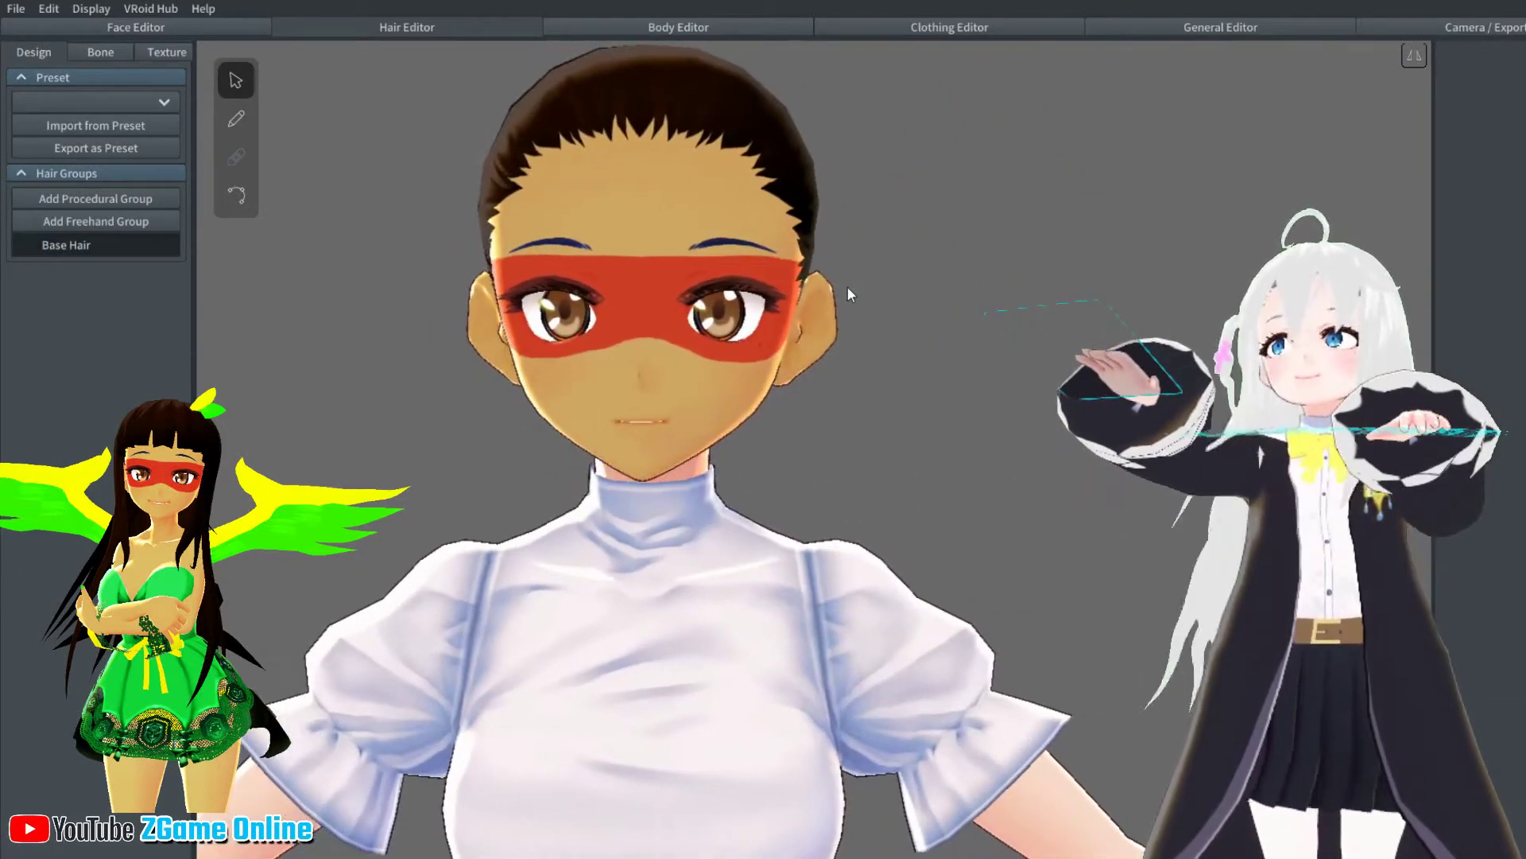
Make the whole body shorter by raising the Shortness parameter in the body design
left_click(678, 27)
left_click(134, 108)
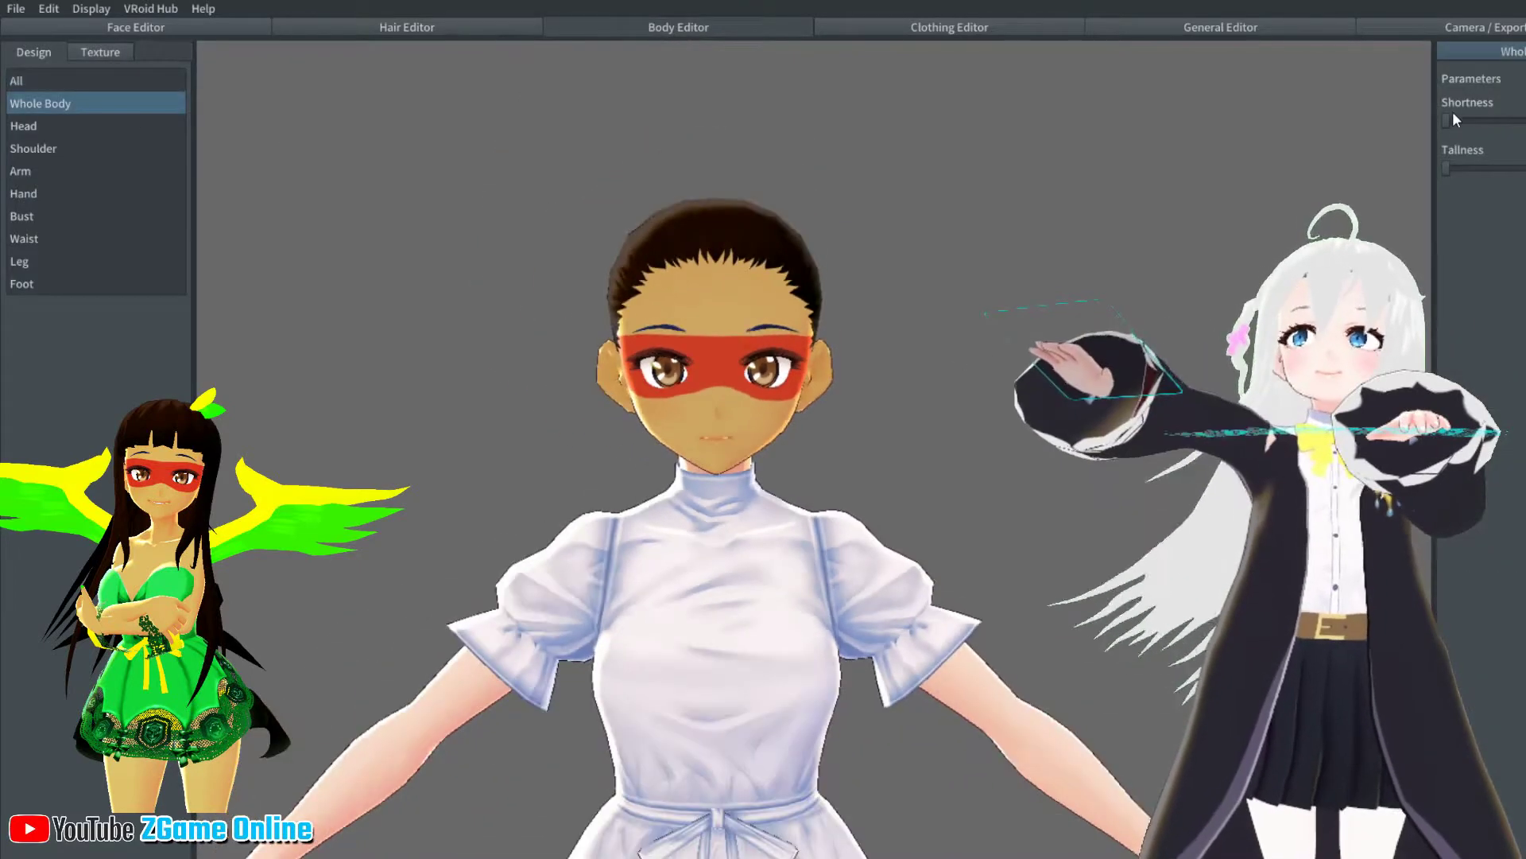
left_click_drag(1447, 121, 1524, 121)
scroll(916, 364, "down", 3)
middle_click_drag(878, 517, 878, 368)
left_click_drag(1495, 121, 1525, 121)
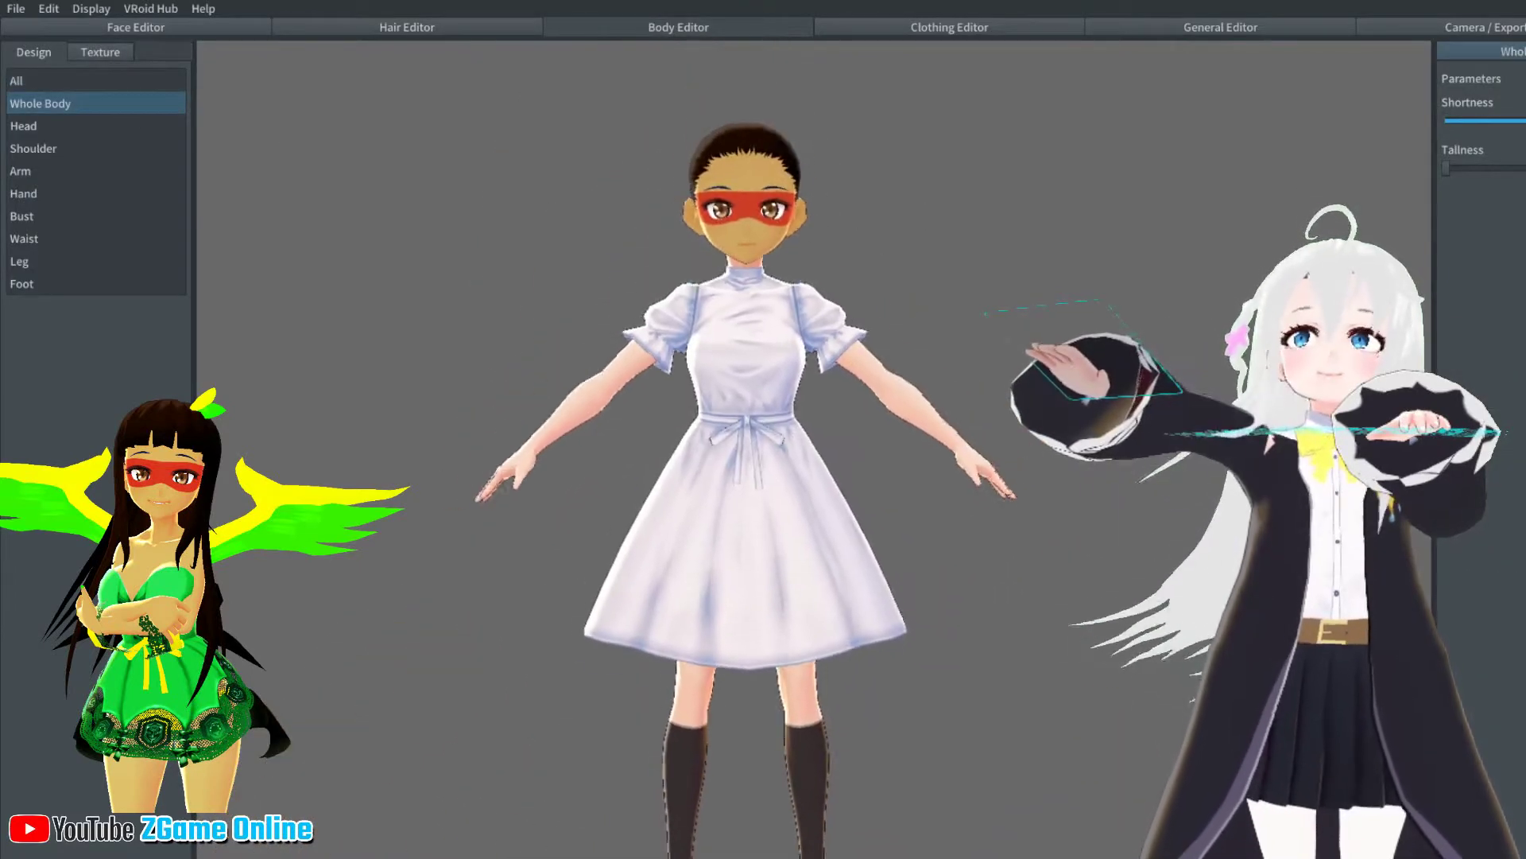
middle_click_drag(1068, 249, 1017, 174)
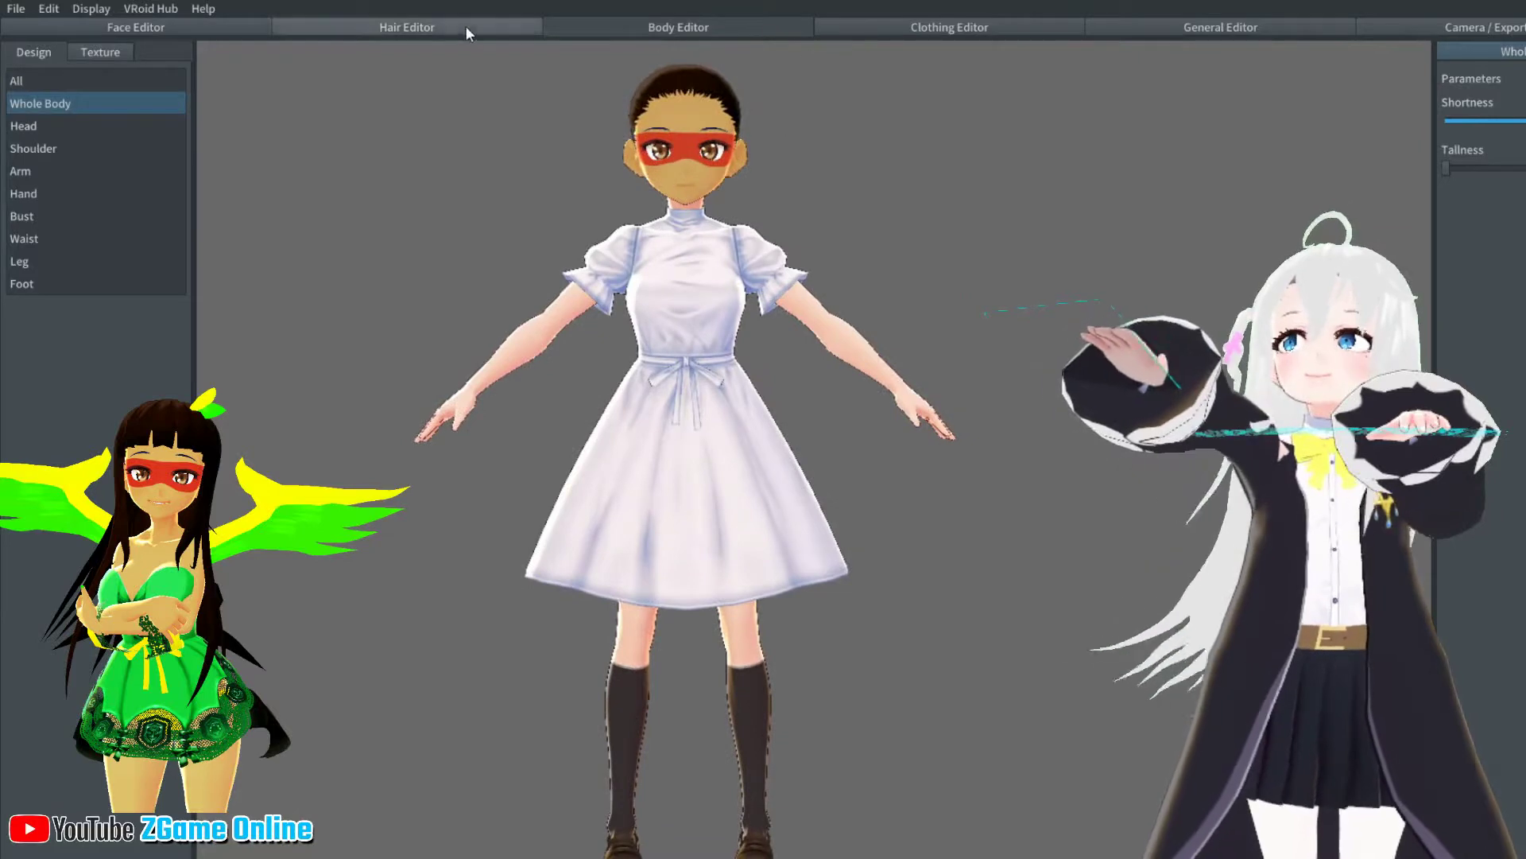
Import the tan skin texture with yellow underwear into the Body (Uniform Skirt) texture layer
left_click(90, 51)
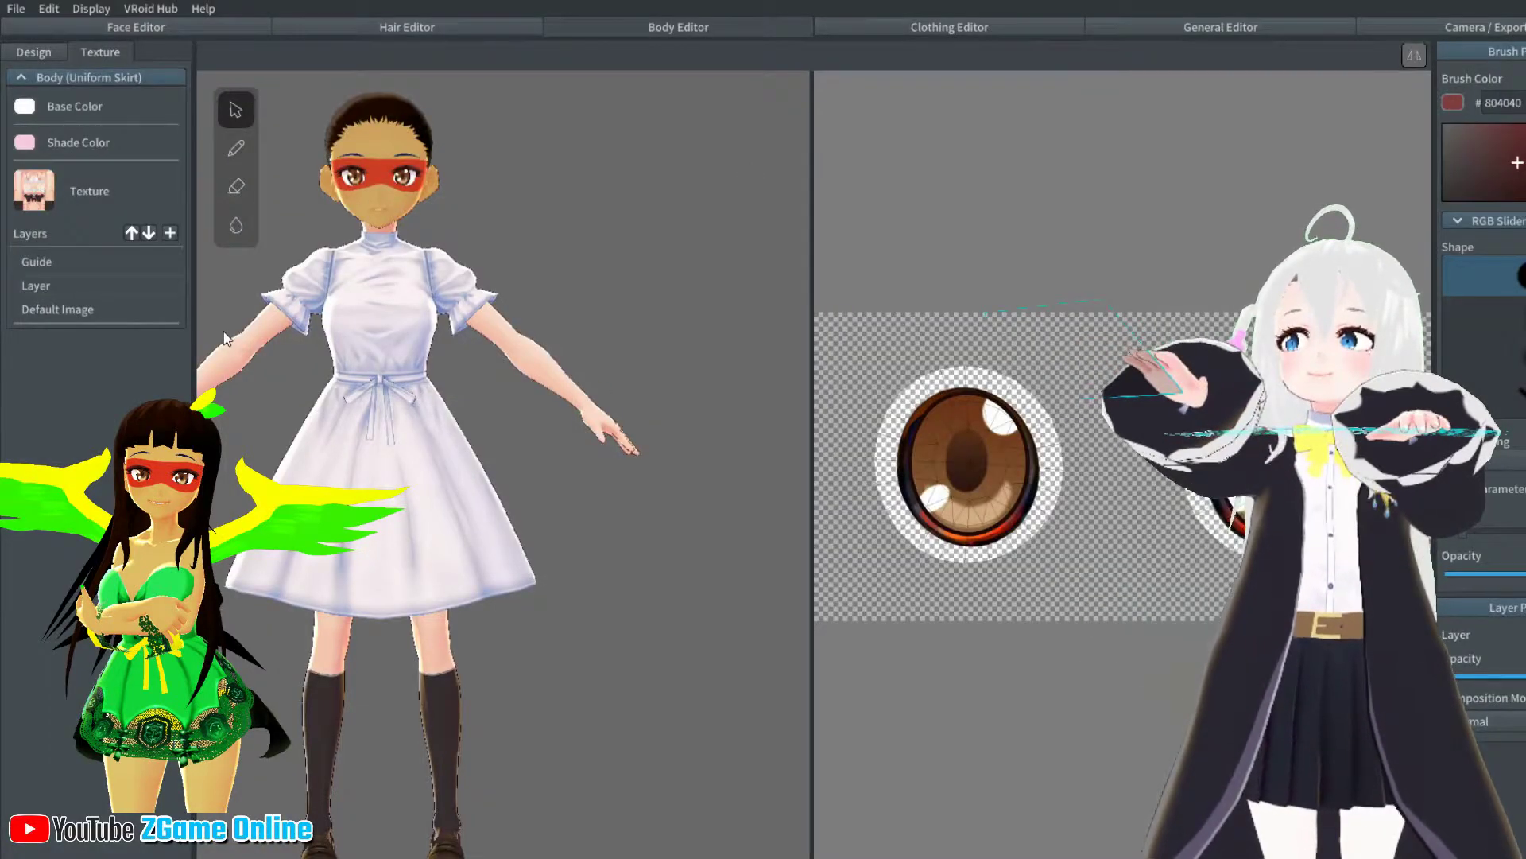
left_click(140, 285)
right_click(140, 285)
left_click(191, 367)
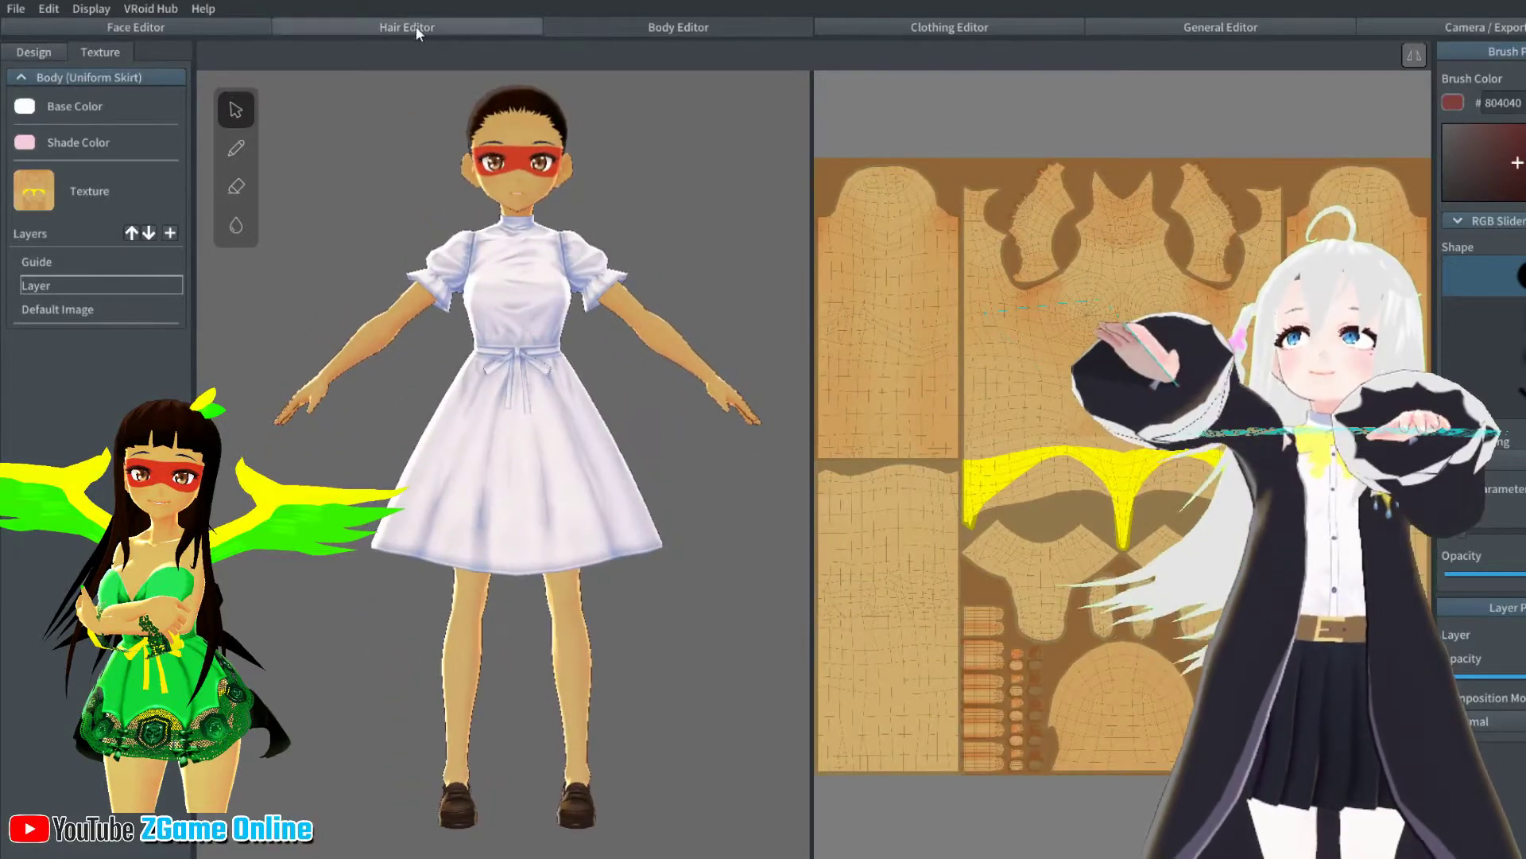
Import the green lace dress texture into the layer of the Onepiece (Short Sleeve) clothing texture
left_click(872, 31)
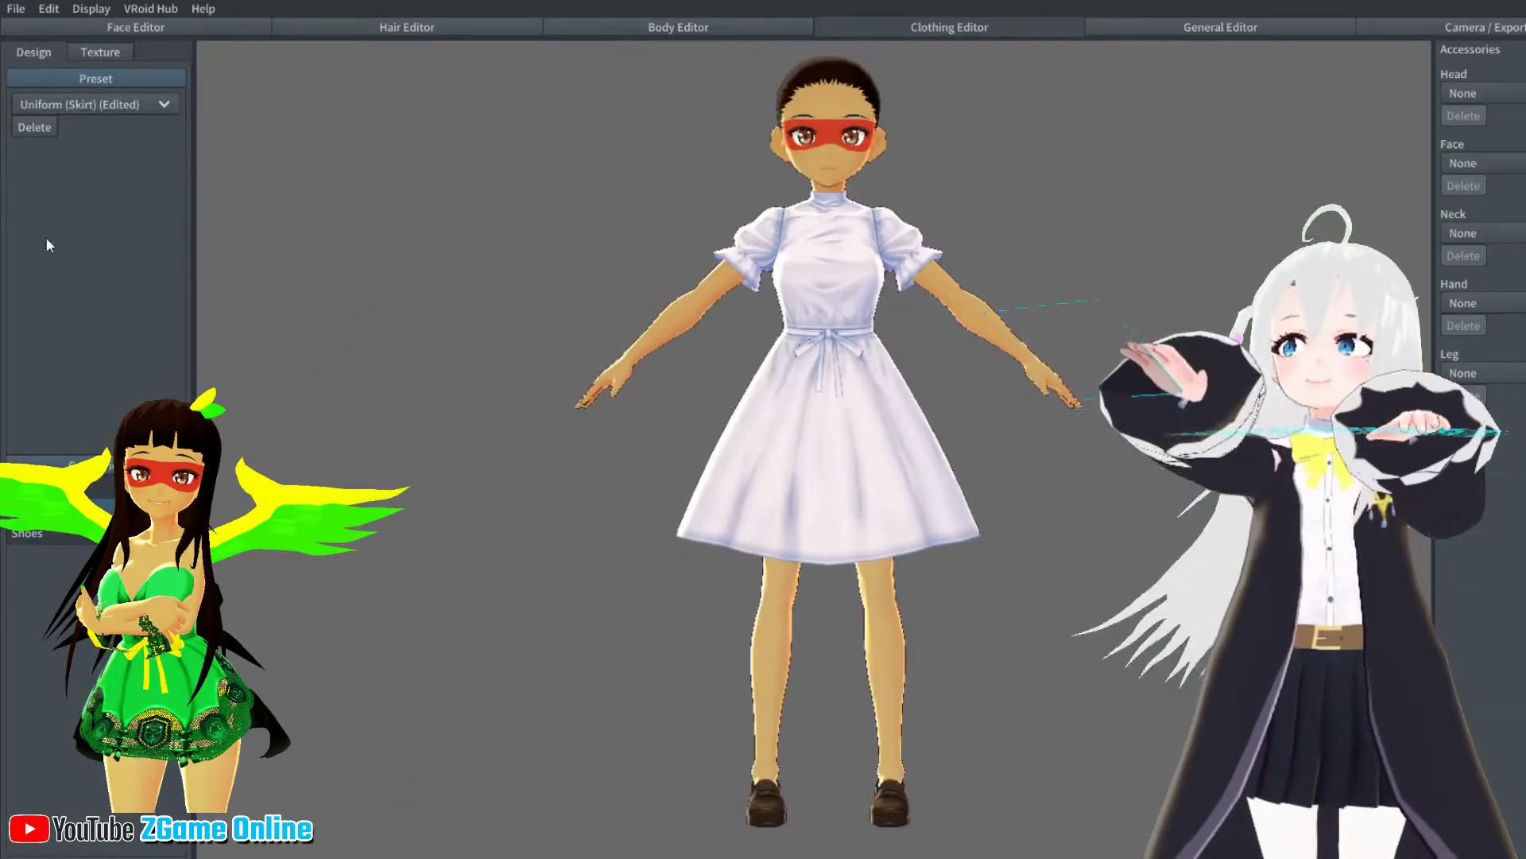
left_click(102, 52)
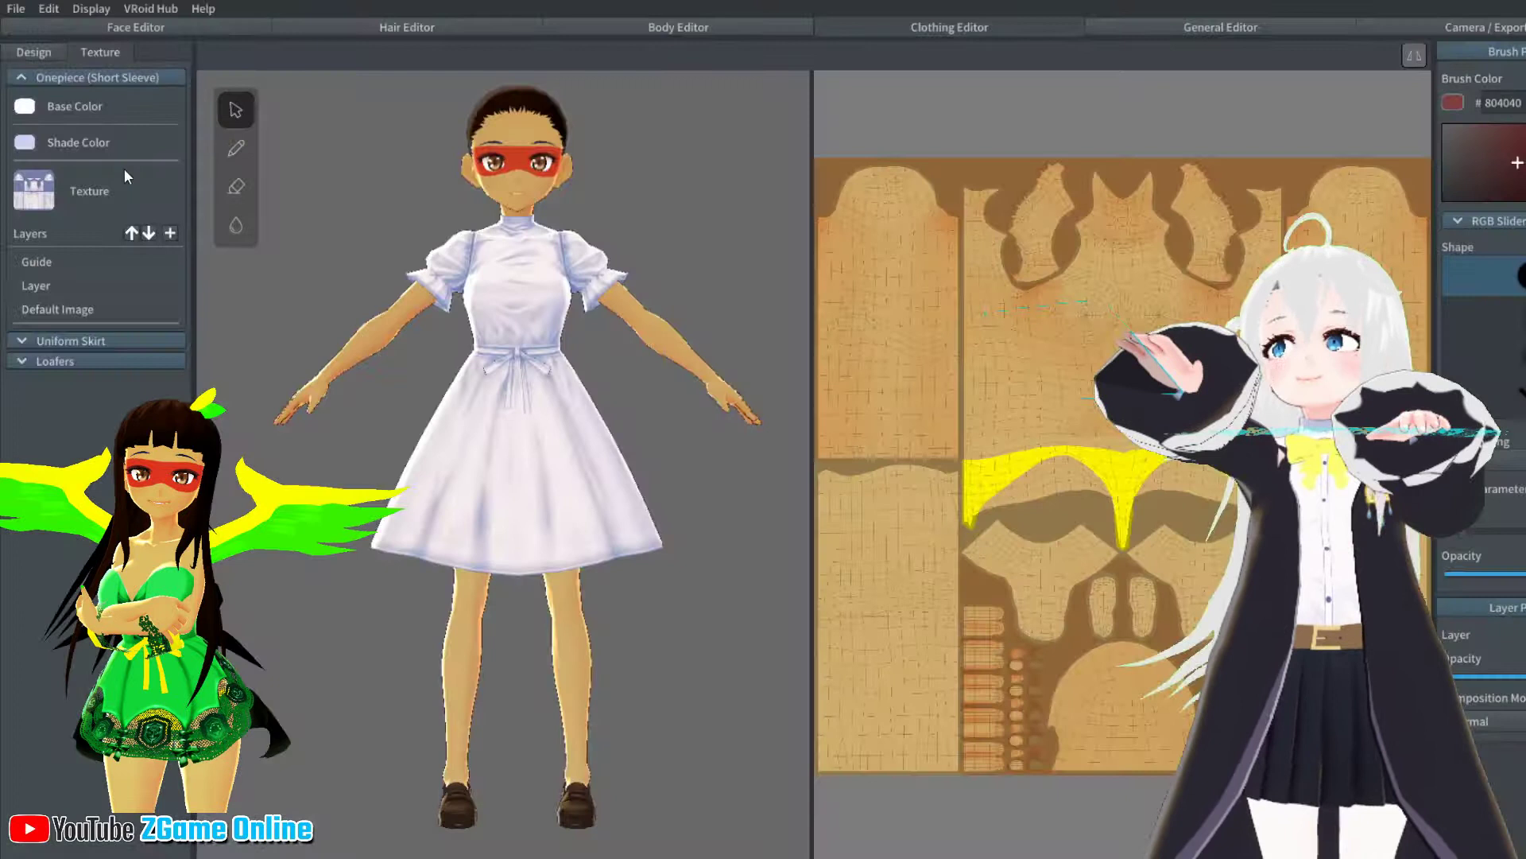
left_click(54, 288)
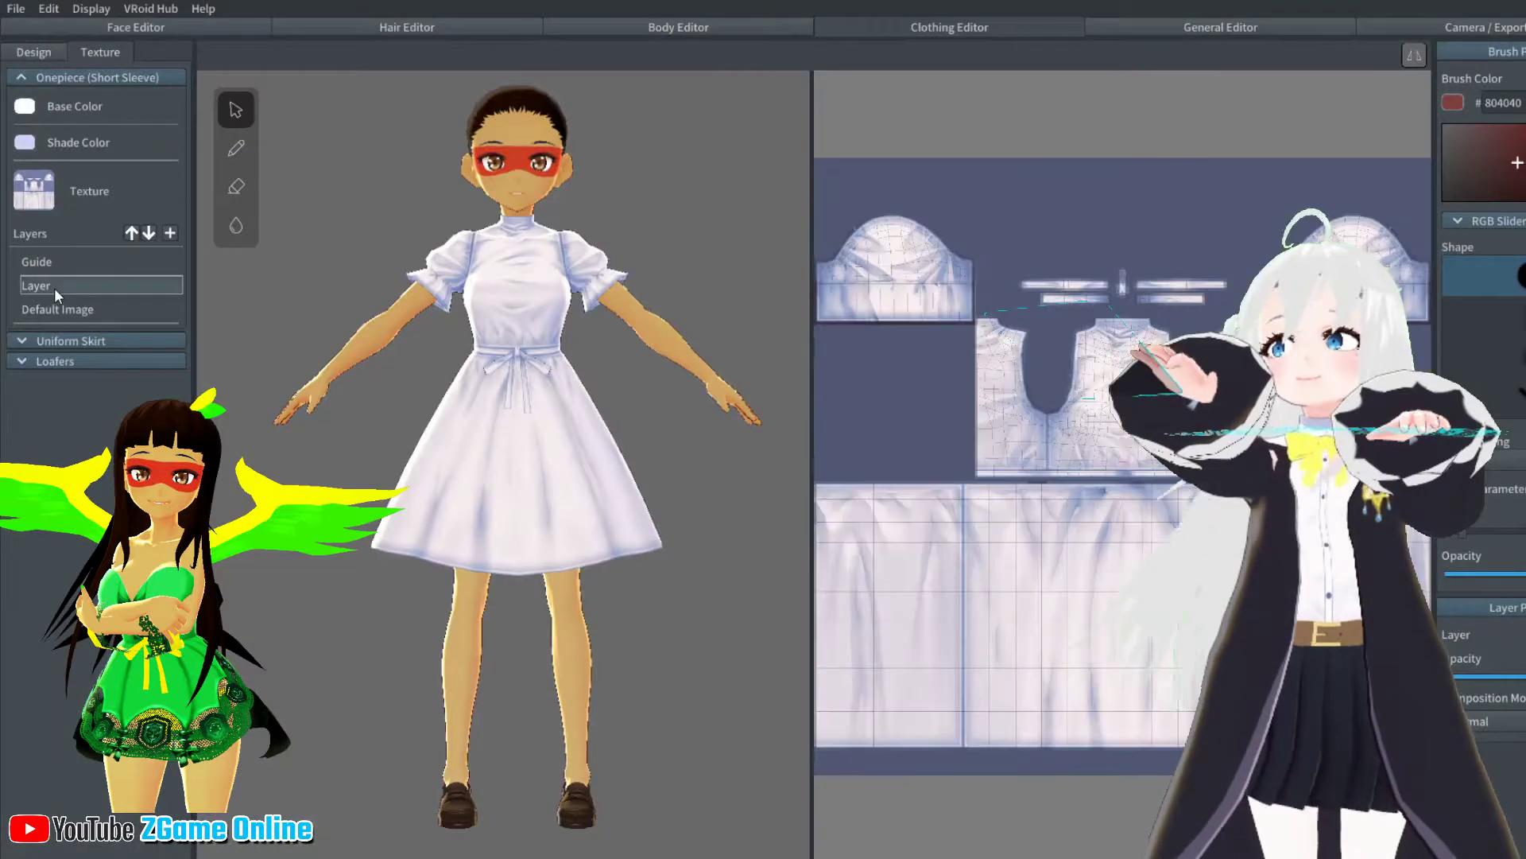
right_click(54, 288)
left_click(227, 383)
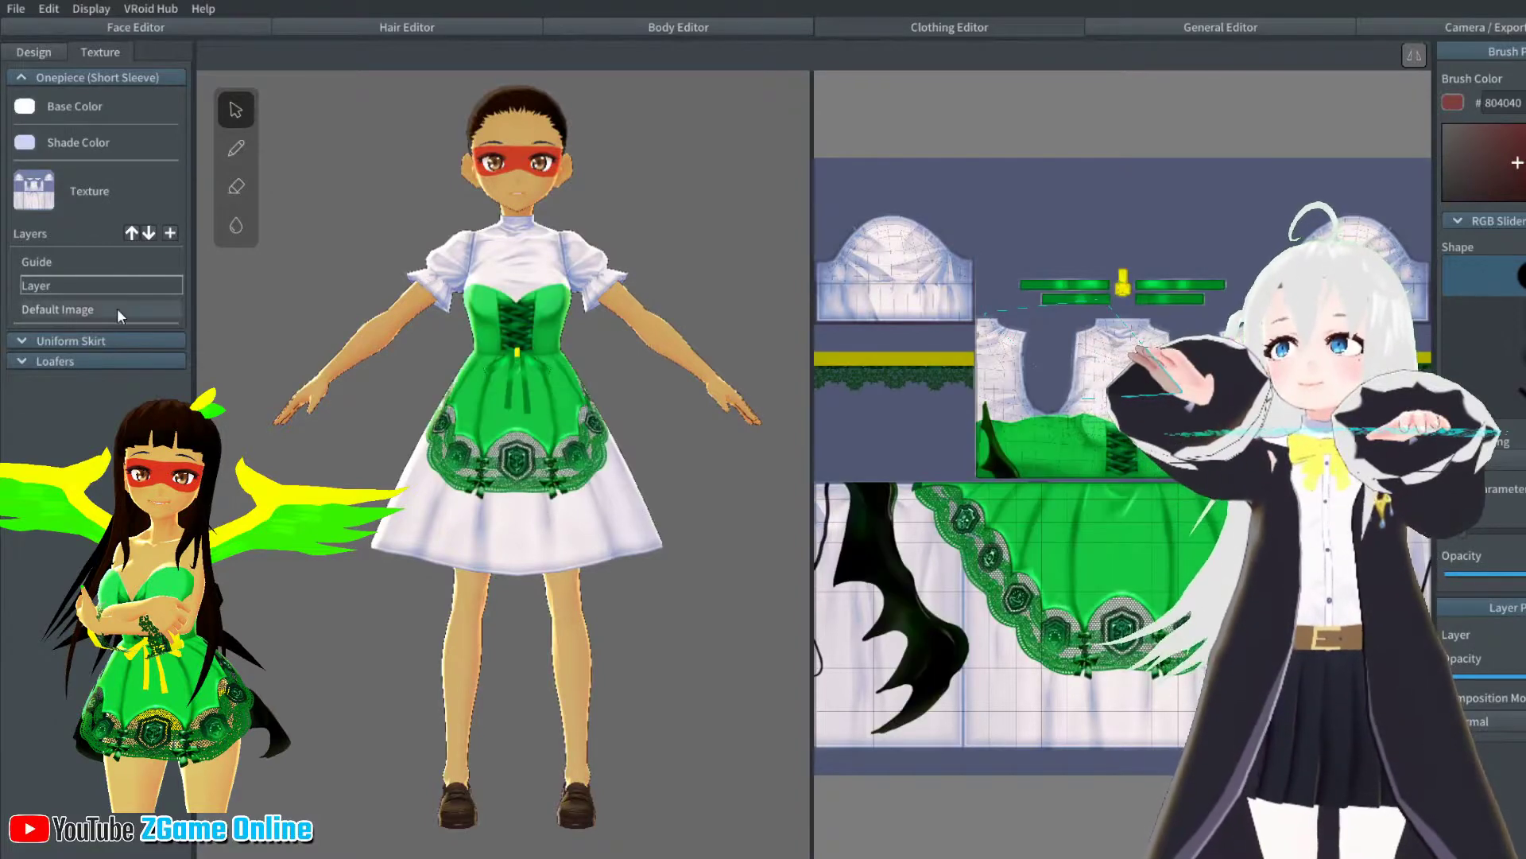
Remove the Default Image layer from the Onepiece (Short Sleeve) texture
right_click(117, 316)
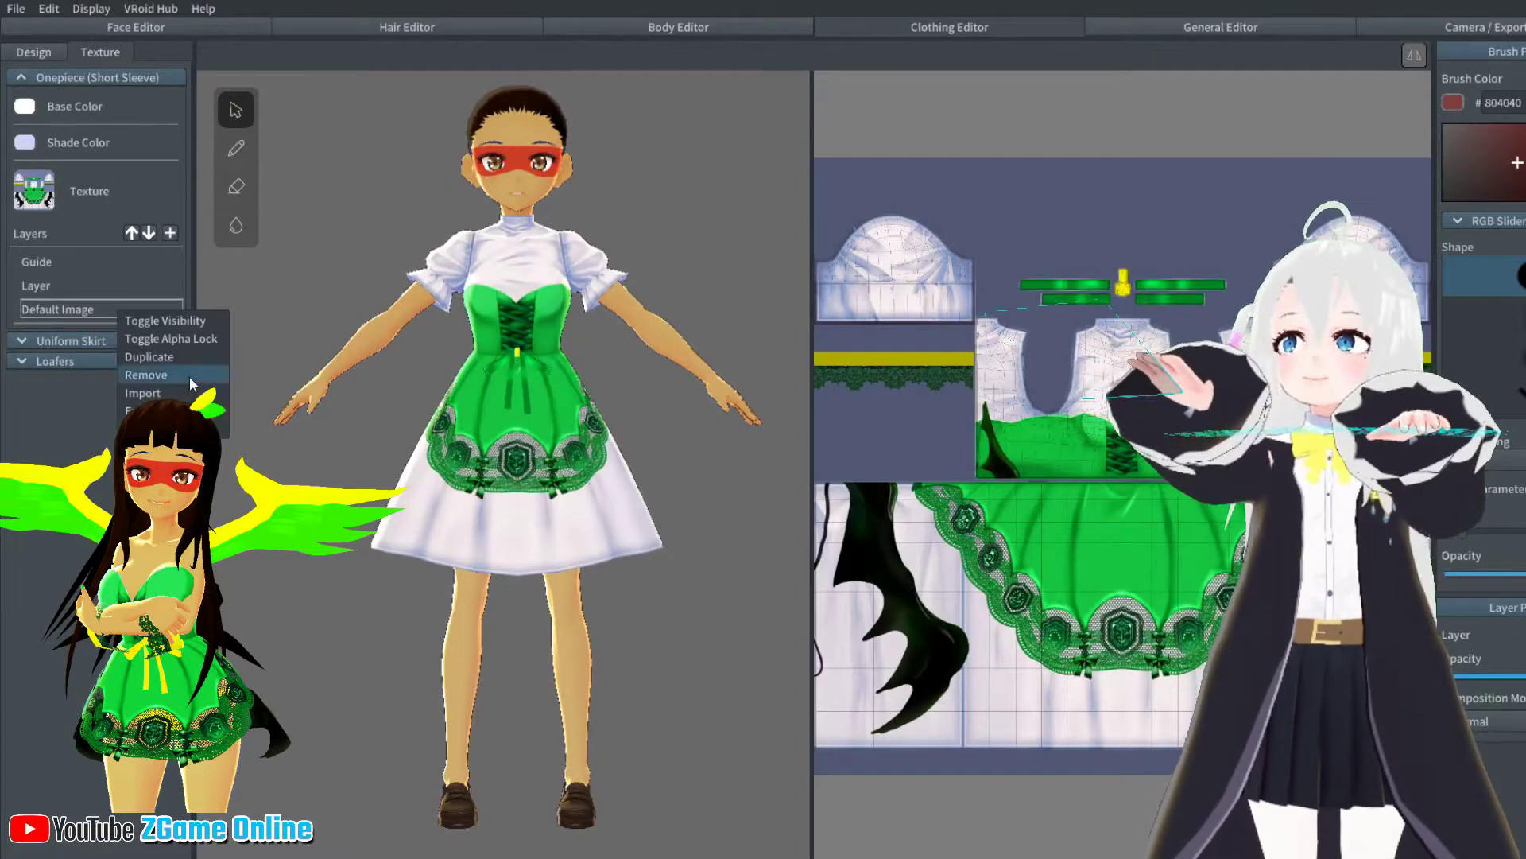
left_click(190, 375)
right_click_drag(474, 359, 537, 359)
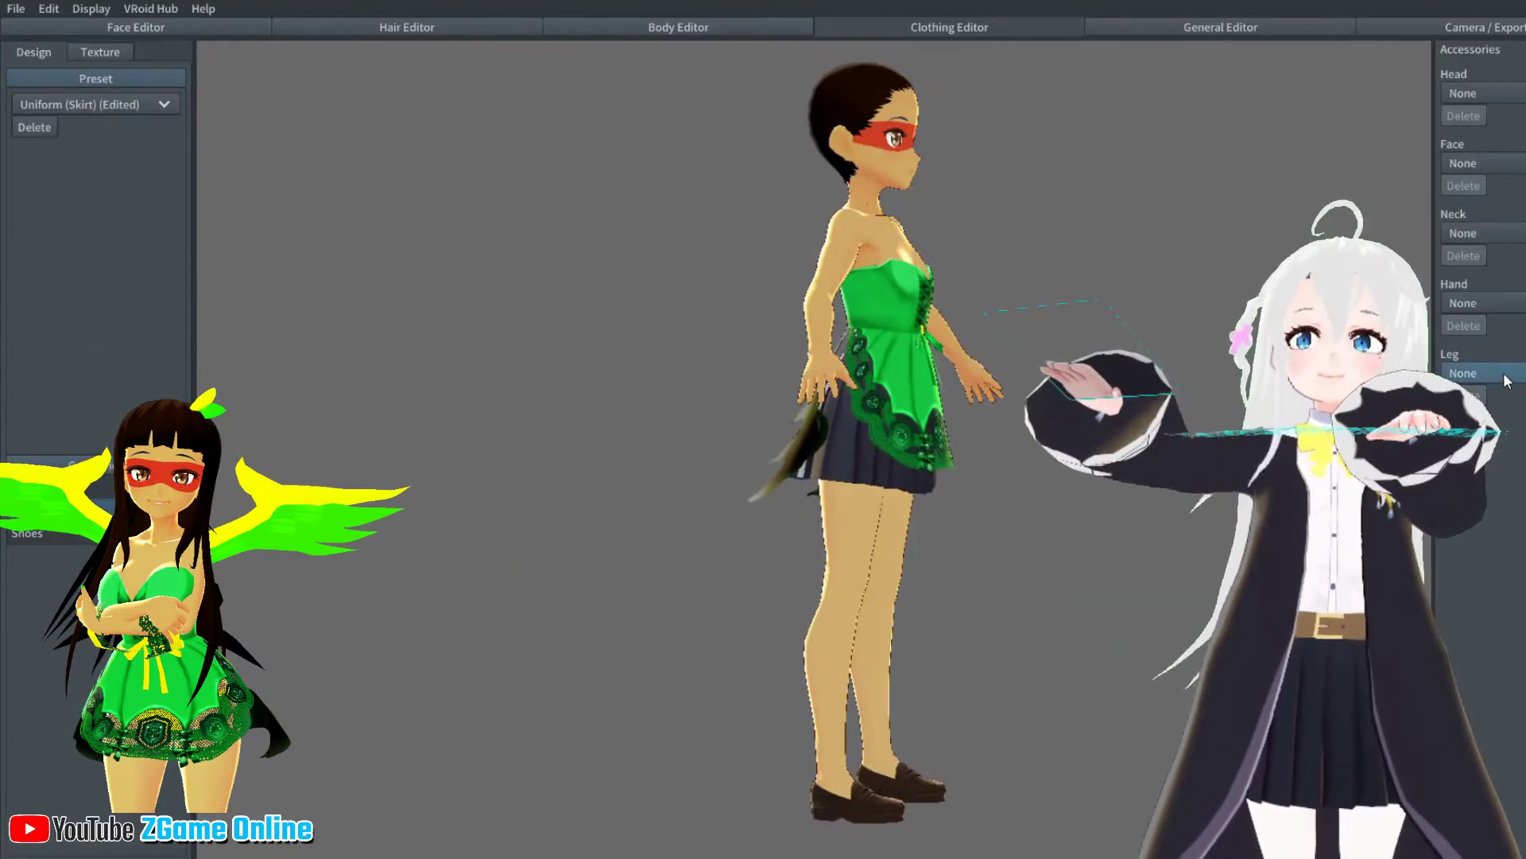
Remove the uniform skirt under the green dress by setting the clothing bottoms to None
left_click(56, 488)
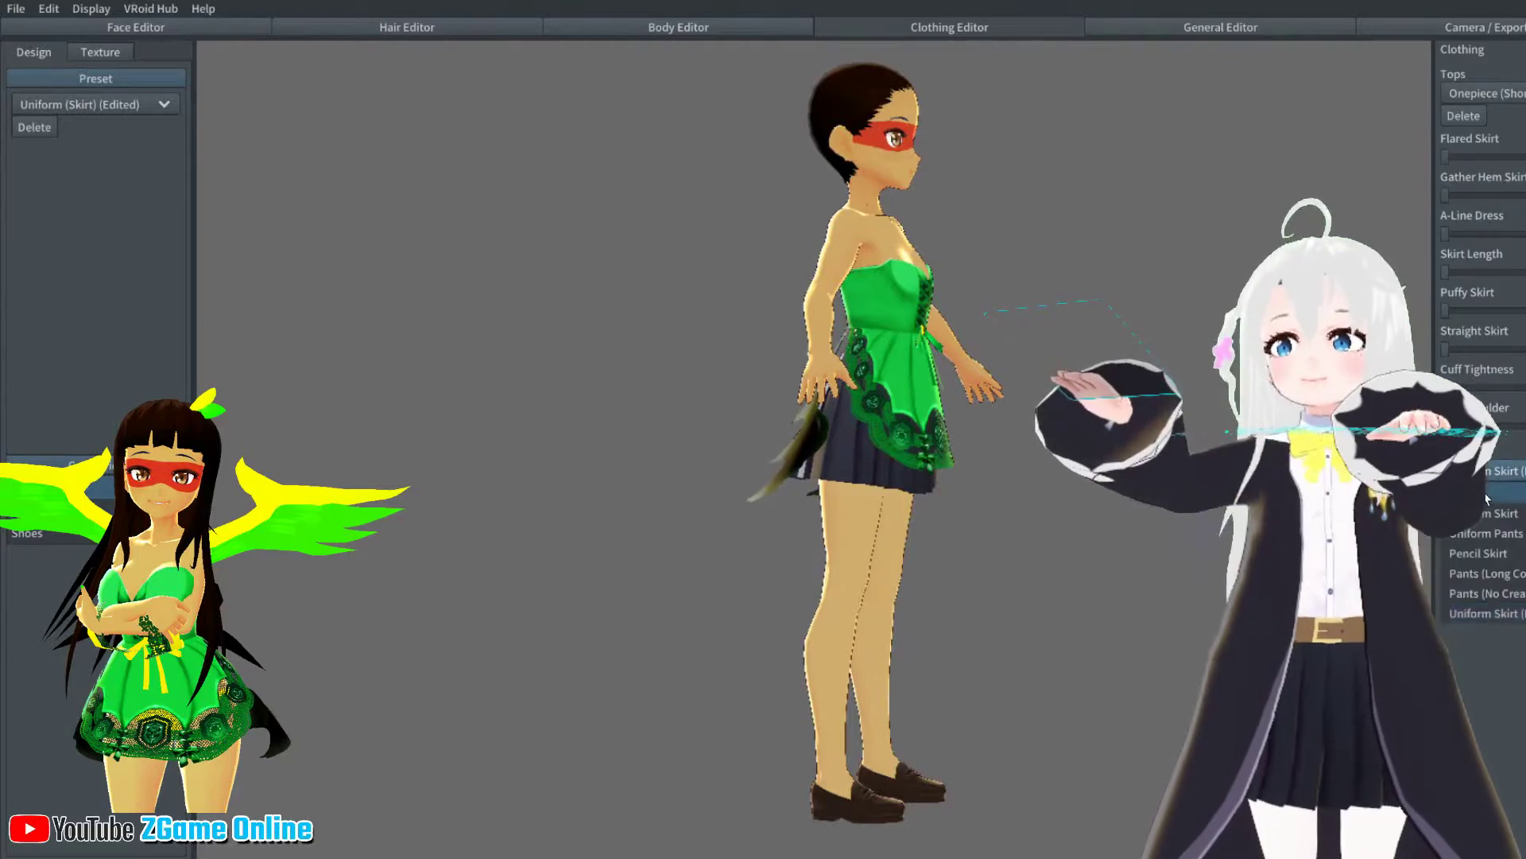
left_click(1486, 498)
right_click_drag(795, 398, 863, 375)
scroll(986, 398, "up", 3)
scroll(894, 349, "down", 4)
scroll(896, 351, "up", 2)
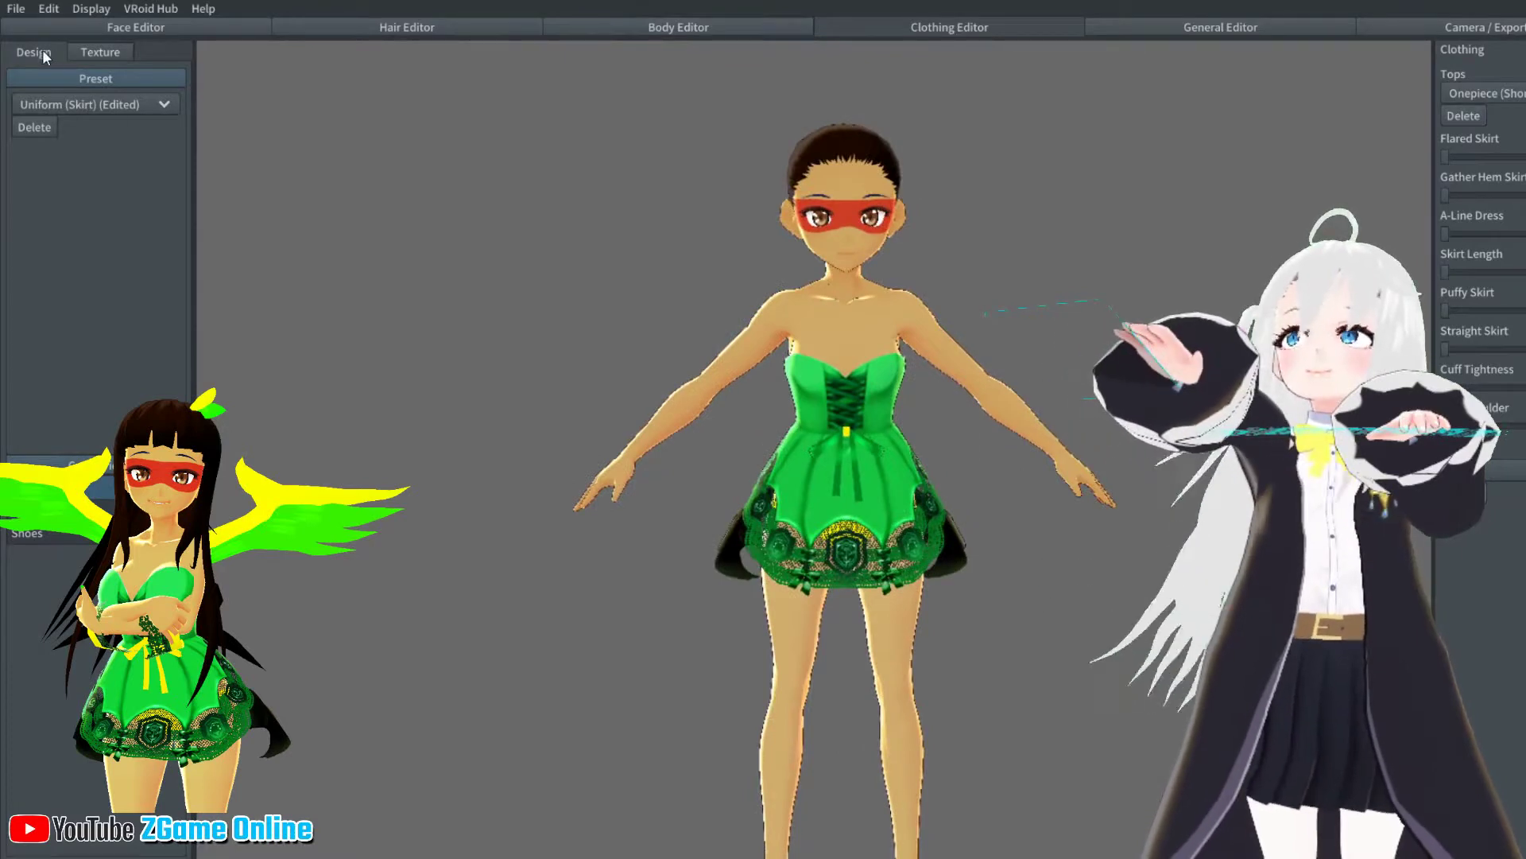
right_click_drag(325, 346, 327, 316)
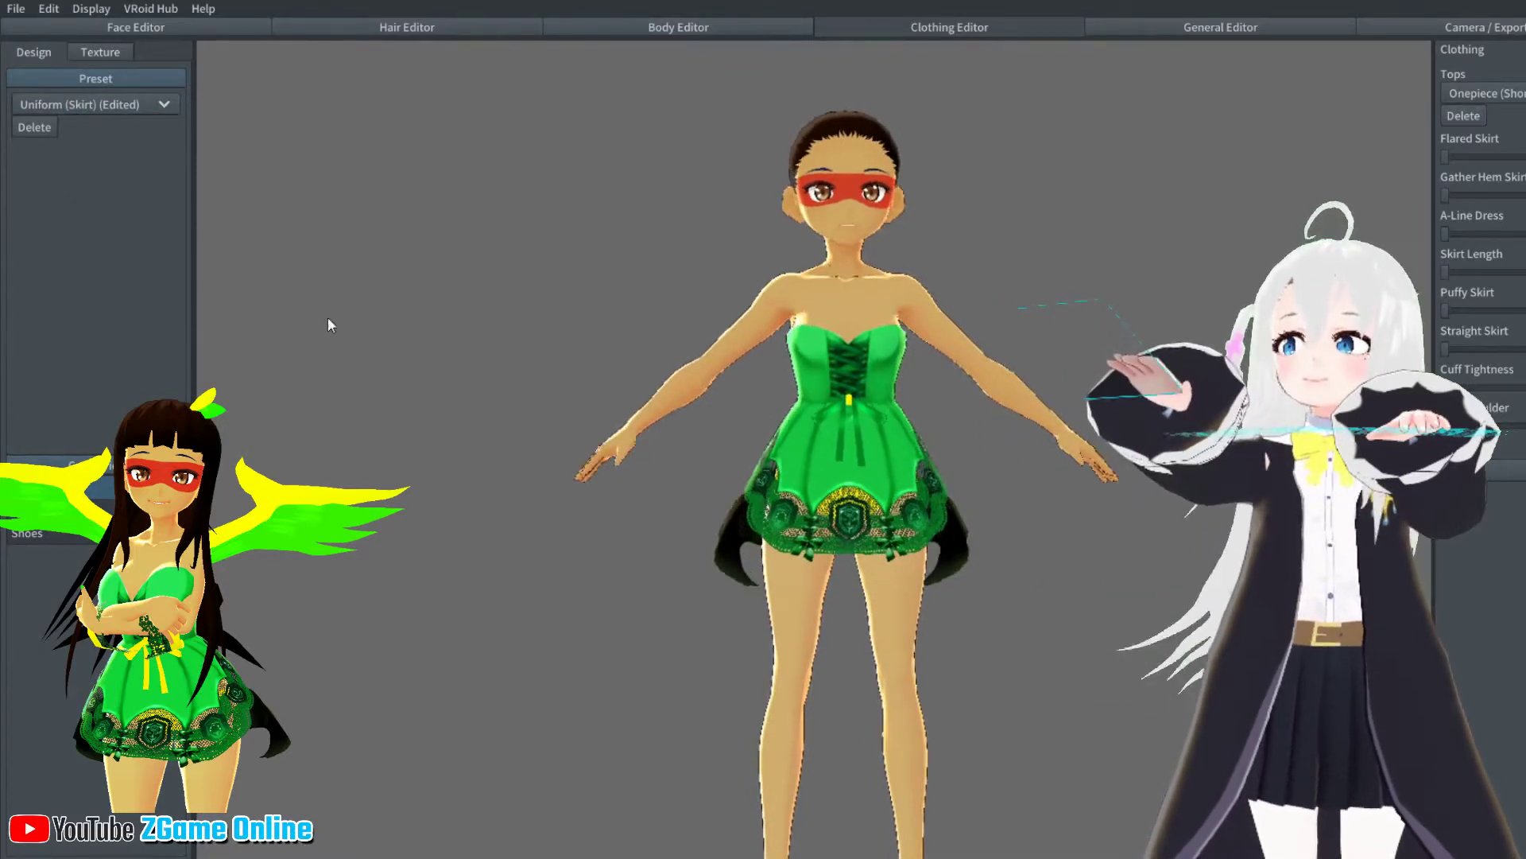
left_click(97, 50)
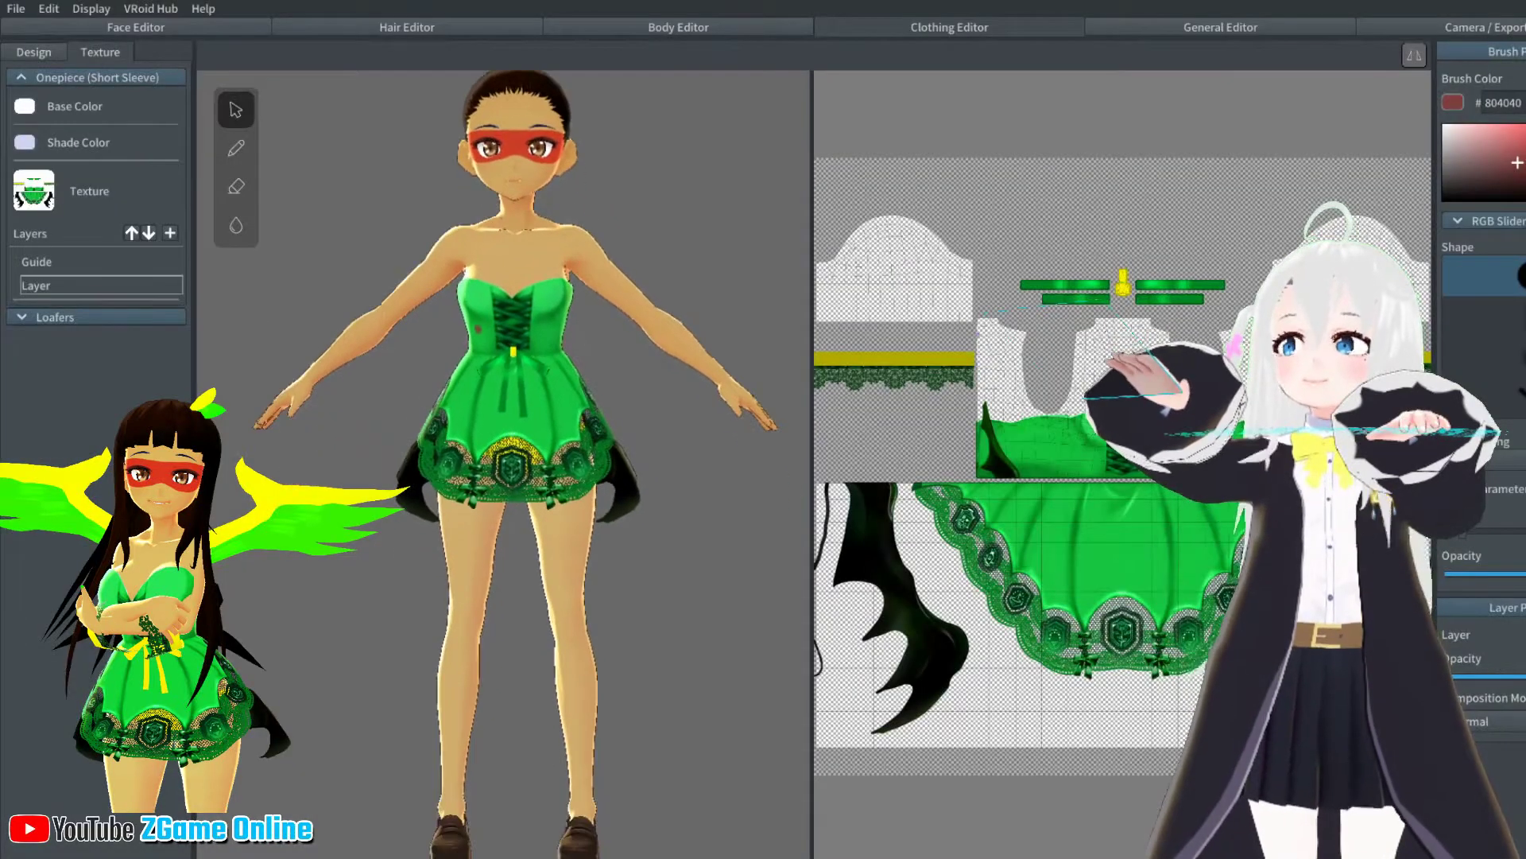
scroll(603, 167, "down", 1)
right_click_drag(334, 348, 681, 356)
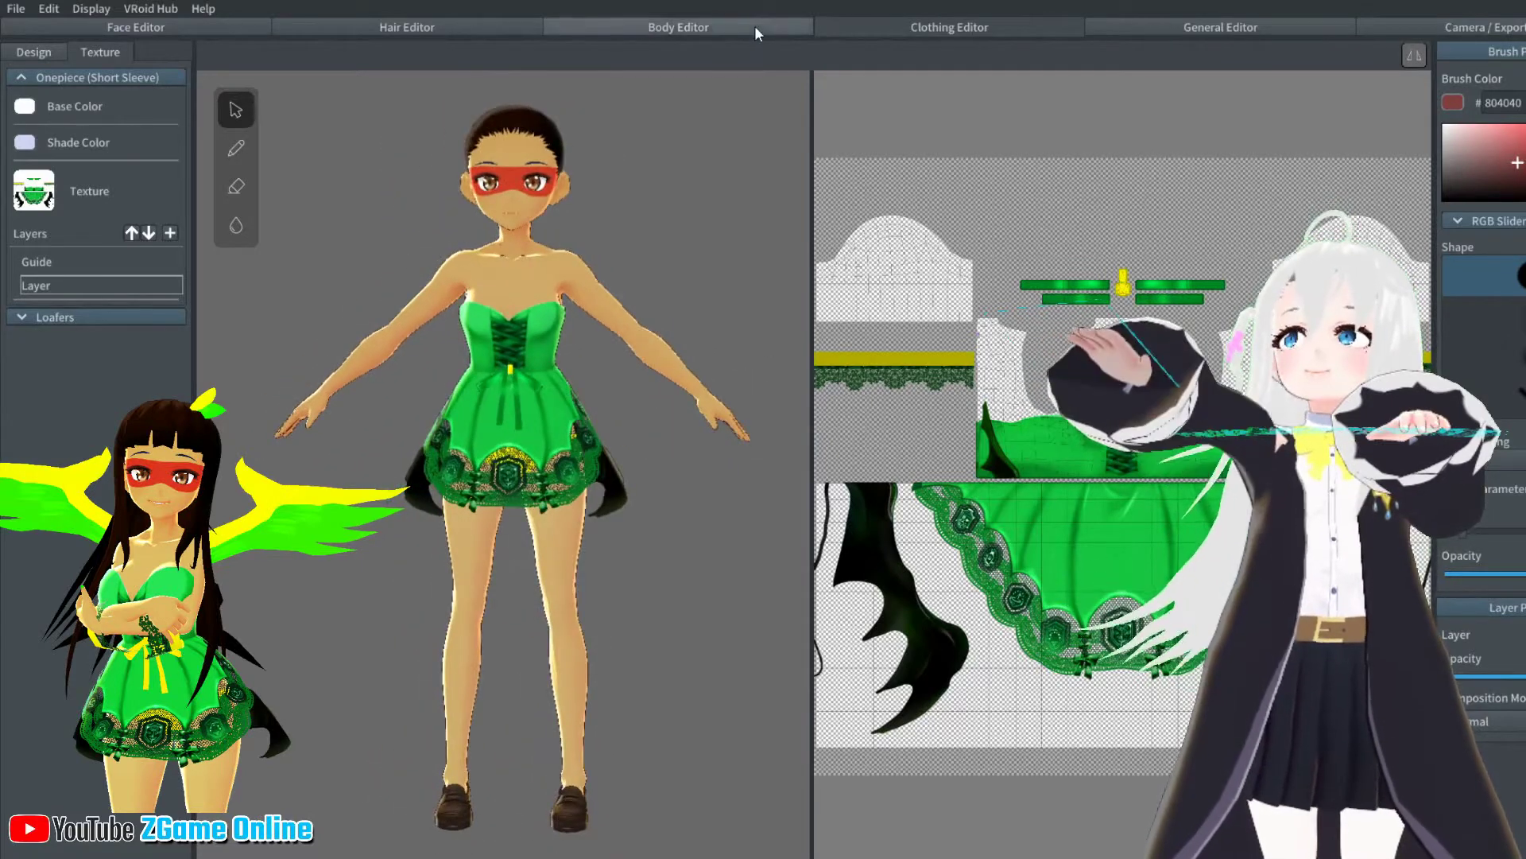
Try the pencil, short-sleeve and half-sleeve onepiece tops and settle on Onepiece (Long Sleeve) for the outfit
left_click(33, 51)
left_click(1475, 94)
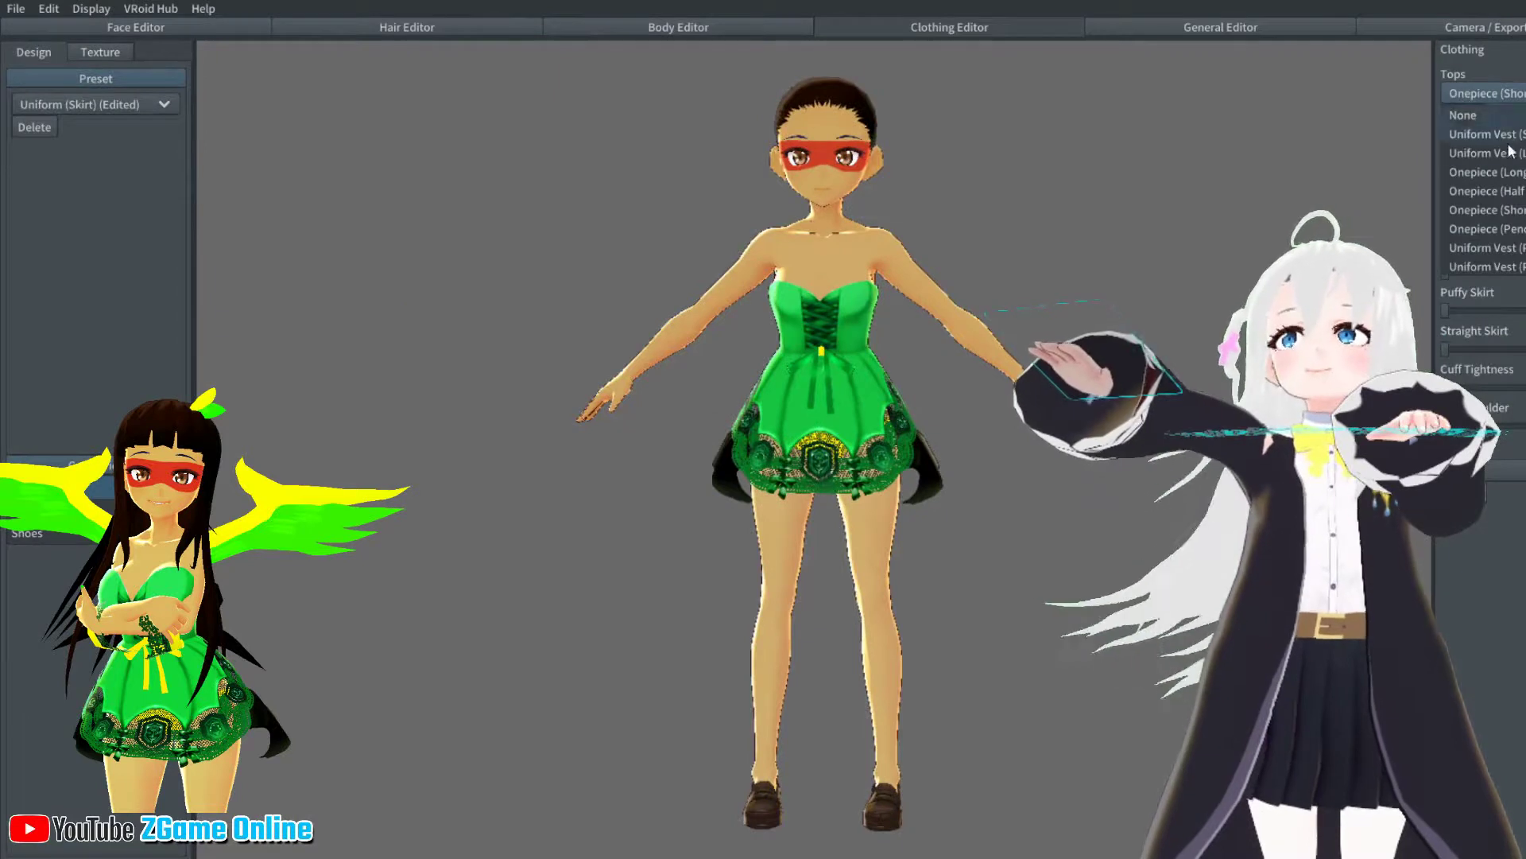
left_click(1486, 229)
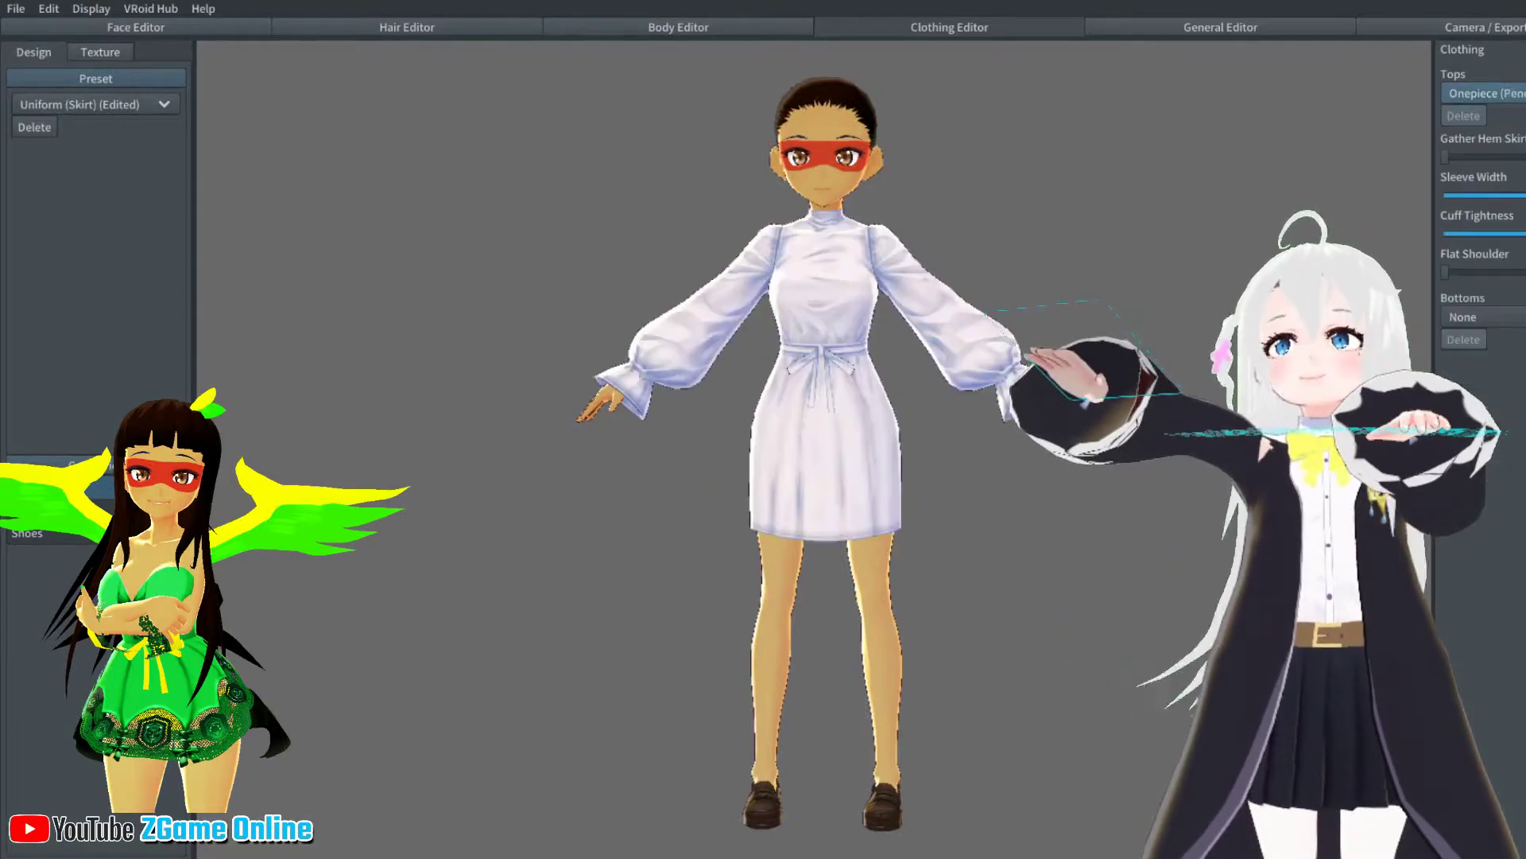
left_click(1487, 94)
left_click(1487, 210)
left_click(1487, 94)
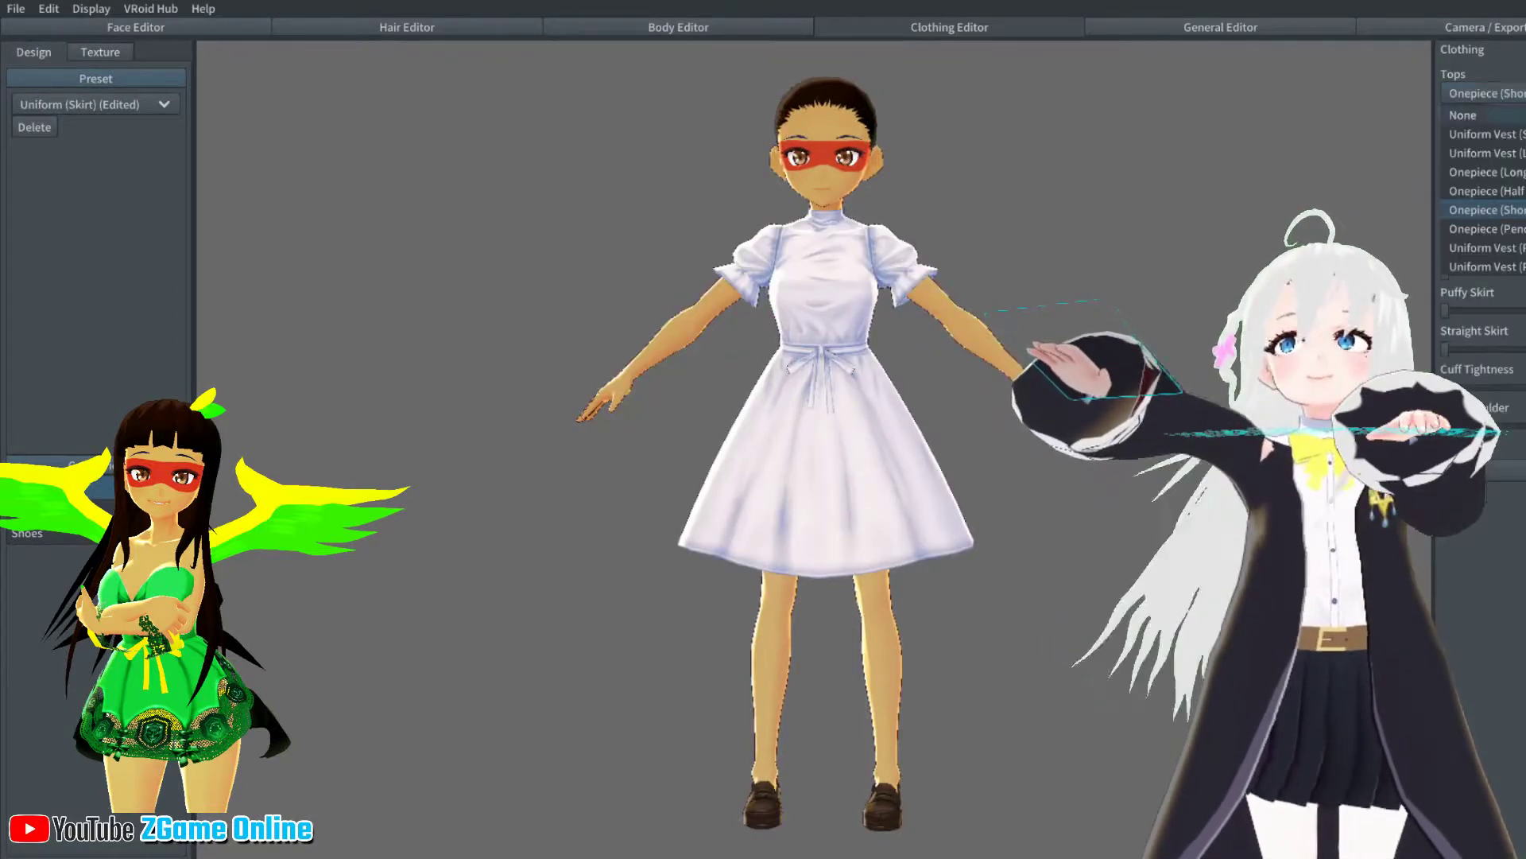
left_click(1503, 191)
left_click(1514, 93)
left_click(1502, 172)
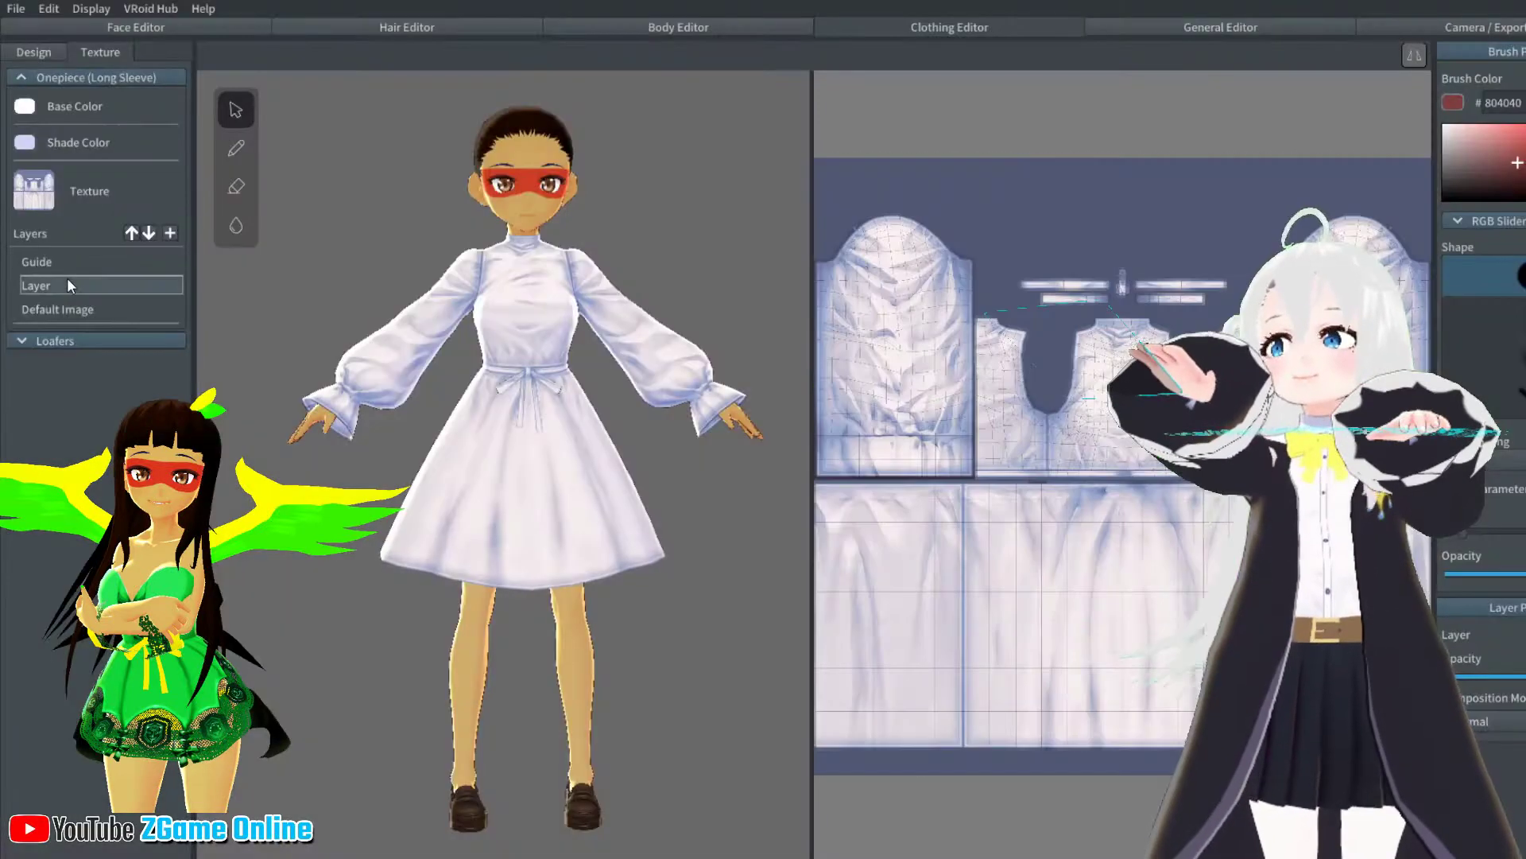
Import the green lace dress texture into the layer of the Onepiece (Long Sleeve) clothing texture
right_click(67, 280)
left_click(93, 362)
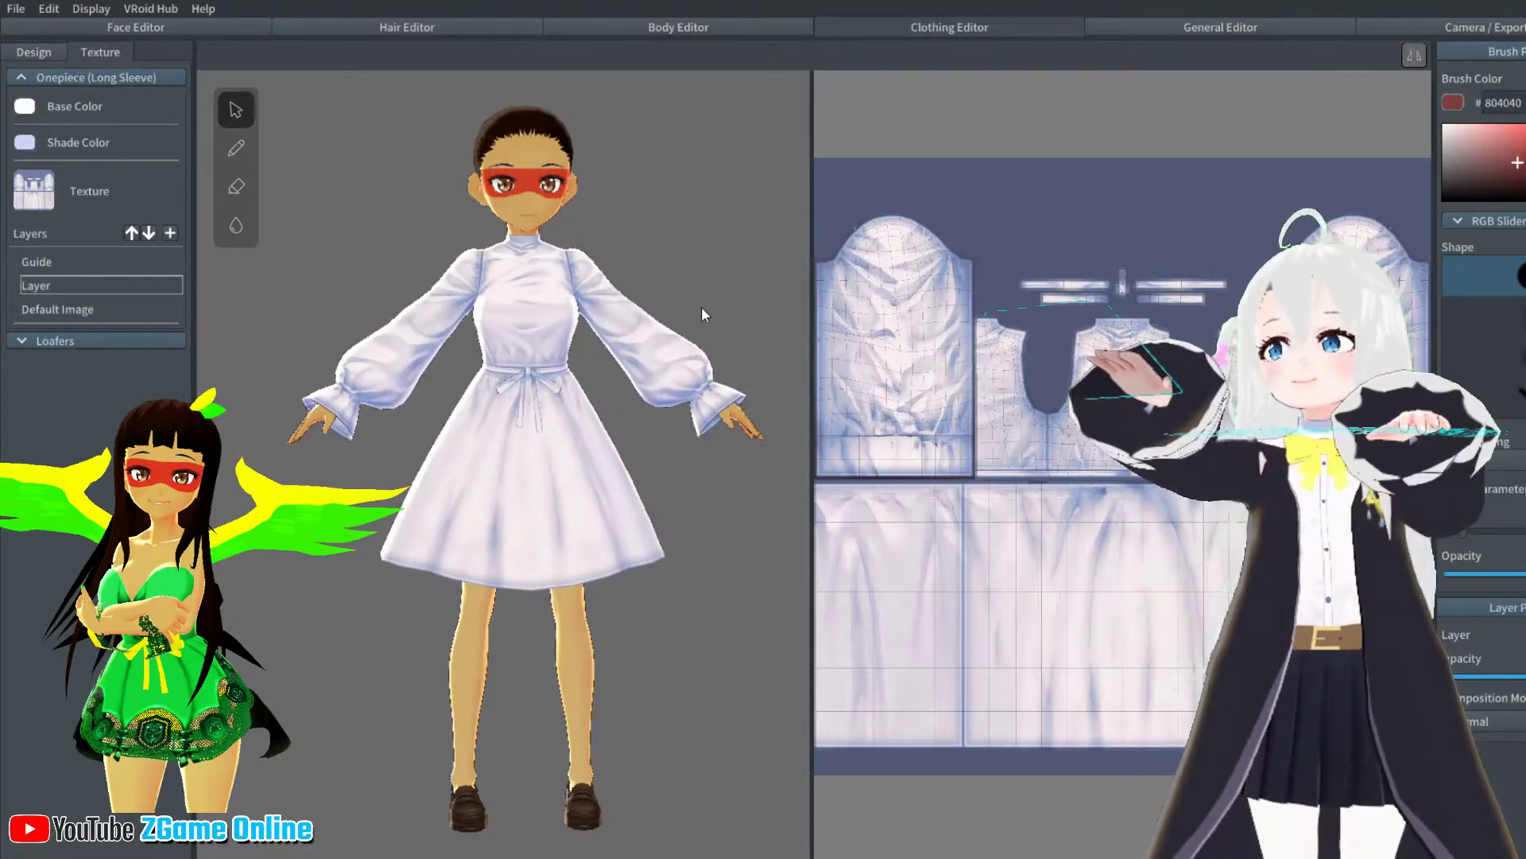
left_click_drag(713, 292, 605, 294)
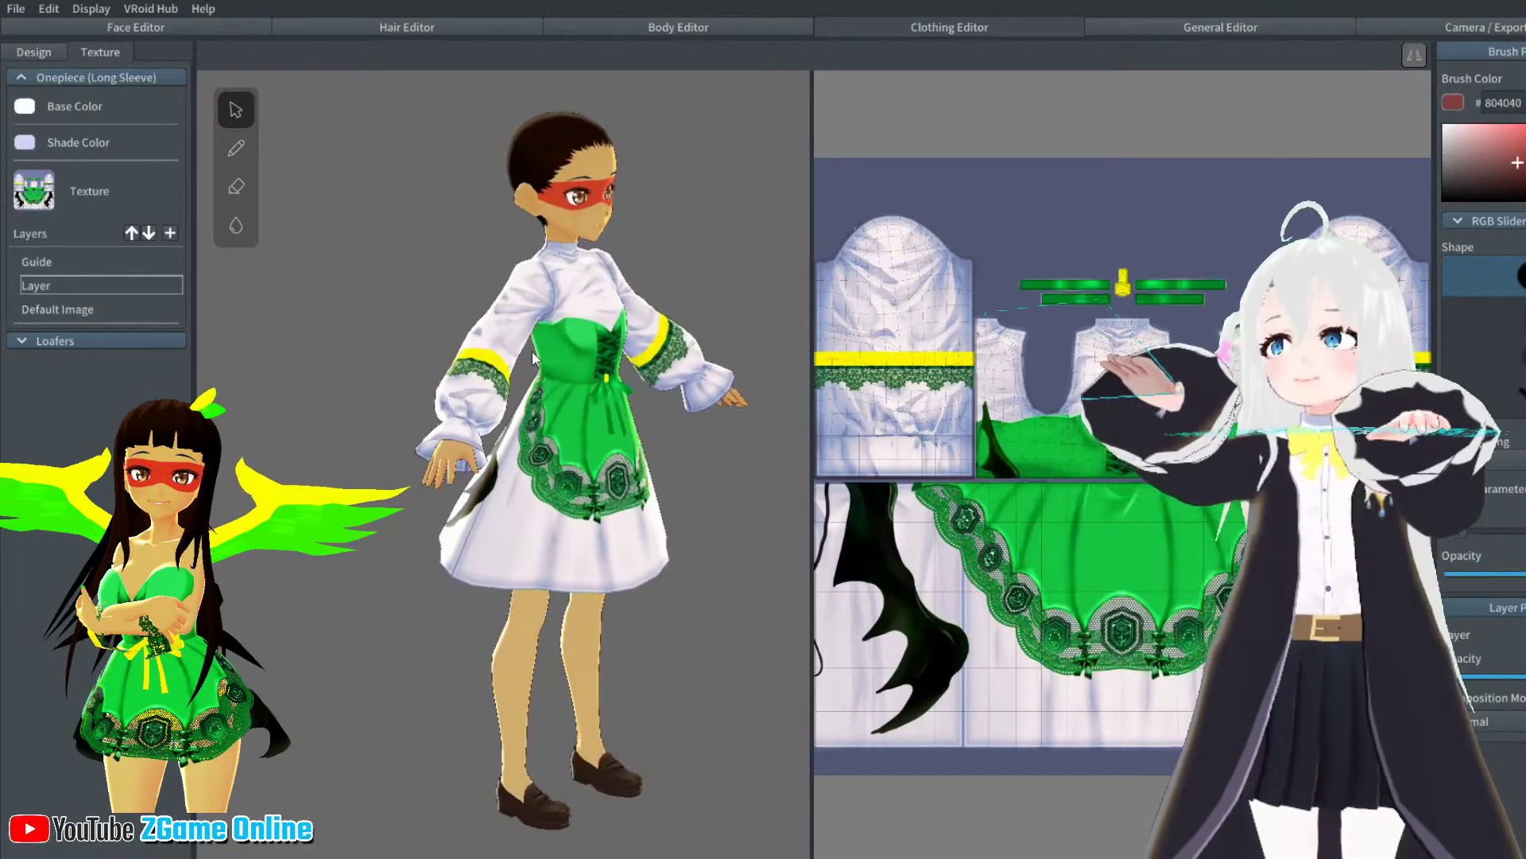
Remove the Default Image layer from the Onepiece (Long Sleeve) texture, leaving only the imported dress and lace armbands
right_click(45, 309)
left_click(95, 373)
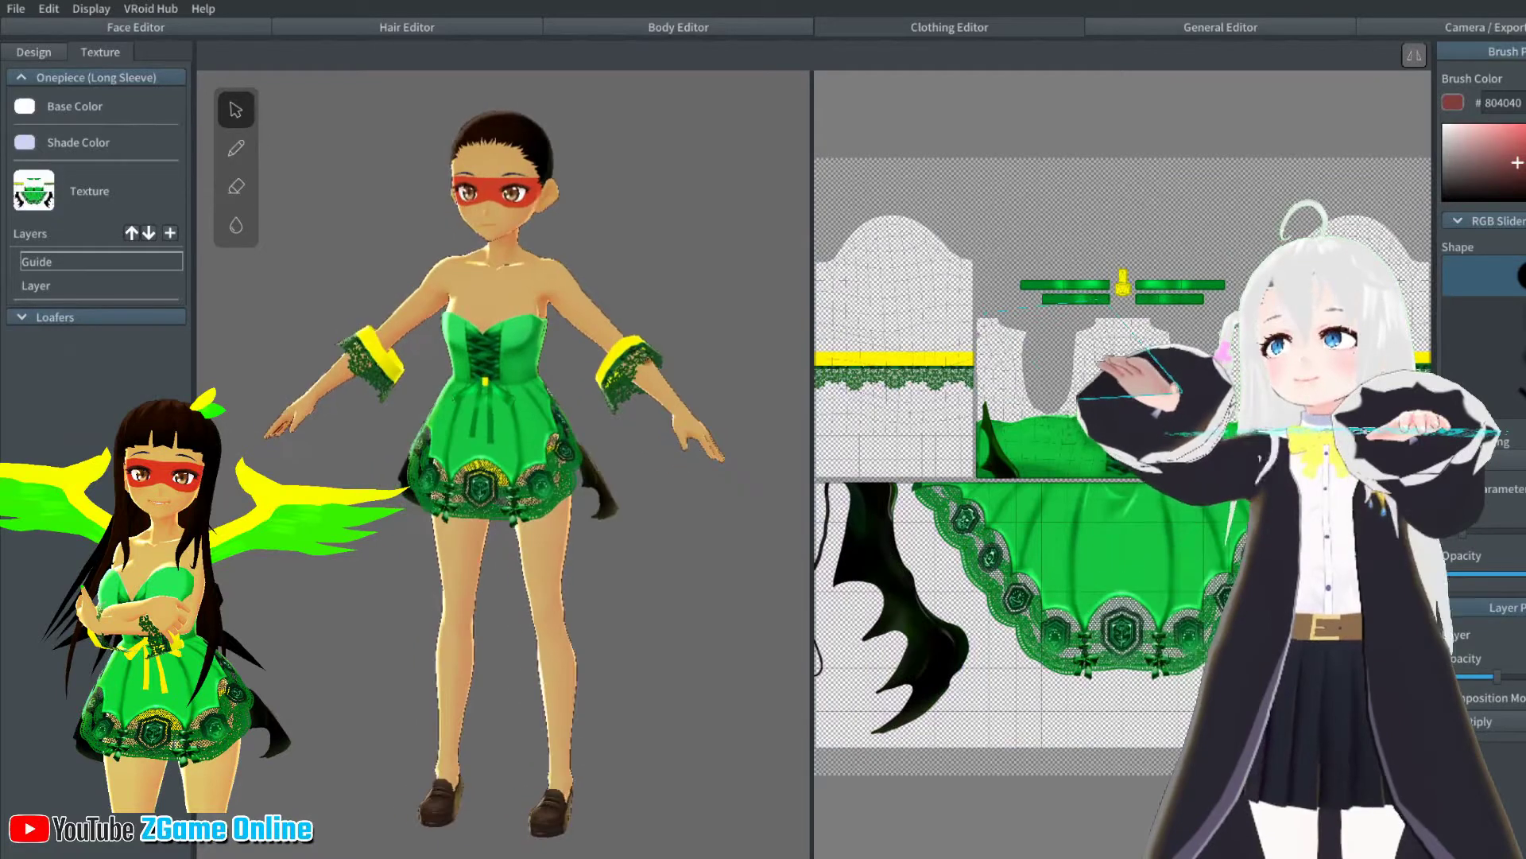
scroll(421, 395, "up", 5)
scroll(421, 394, "down", 3)
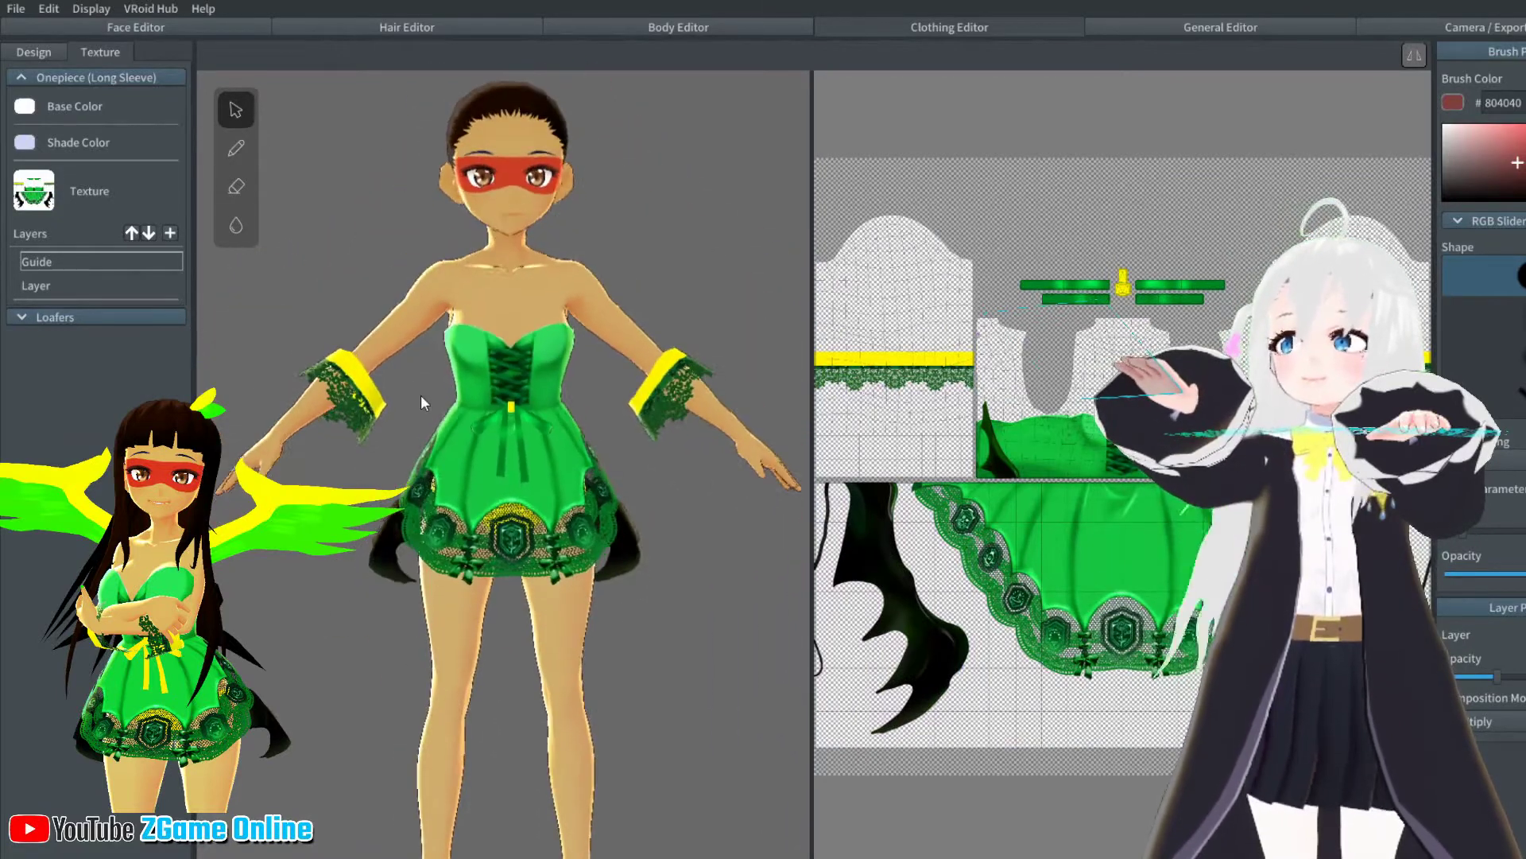
left_click(1525, 137)
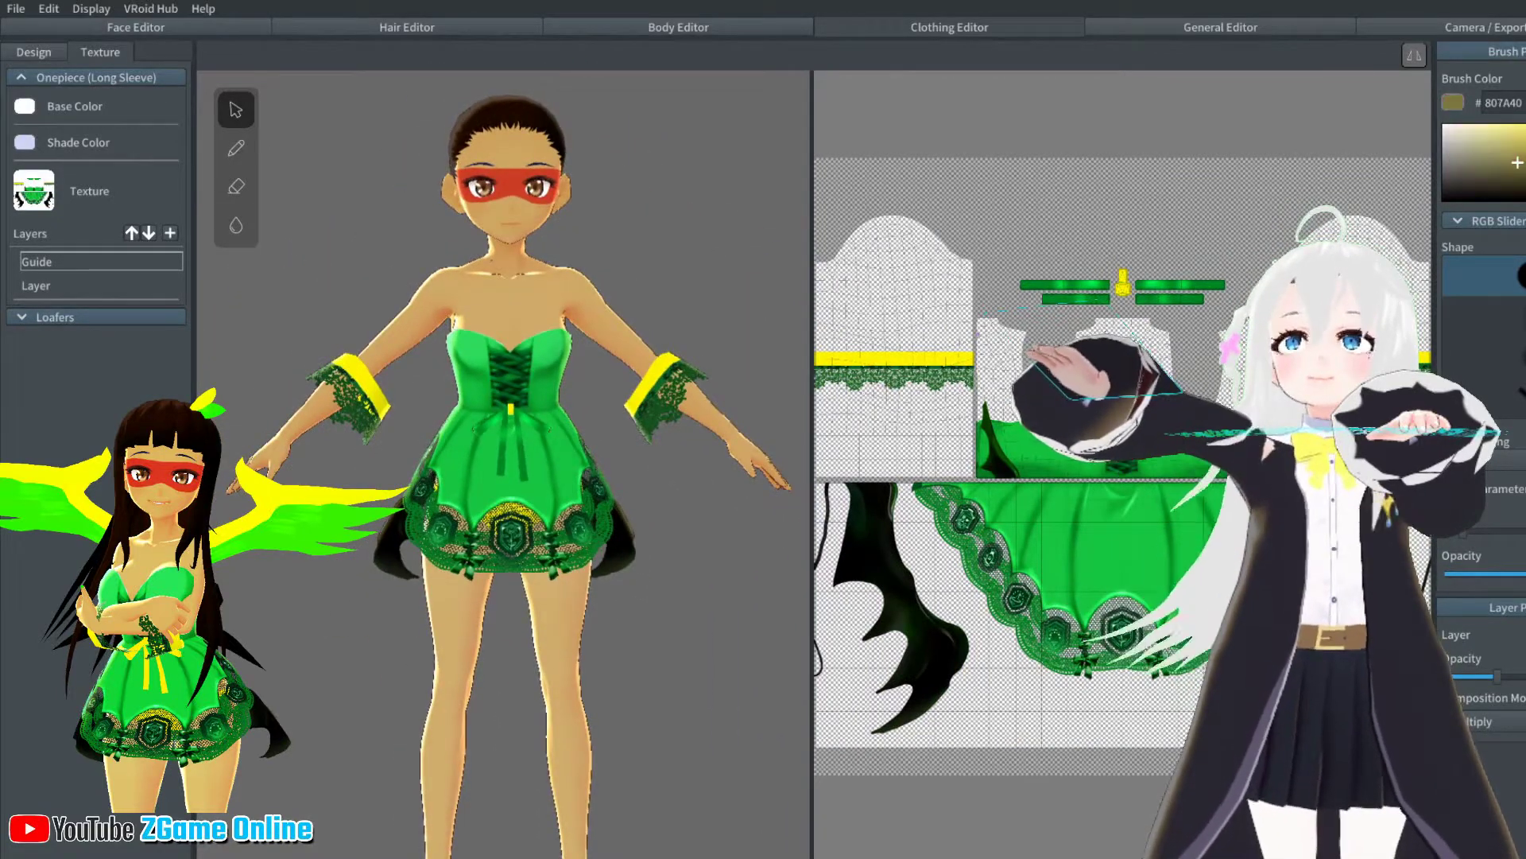
Paint the dress's four green ribbon pieces yellow FFE800 on a new layer of the Onepiece (Long Sleeve) texture
left_click(1525, 125)
left_click(237, 151)
scroll(1109, 419, "up", 5)
scroll(509, 398, "up", 2)
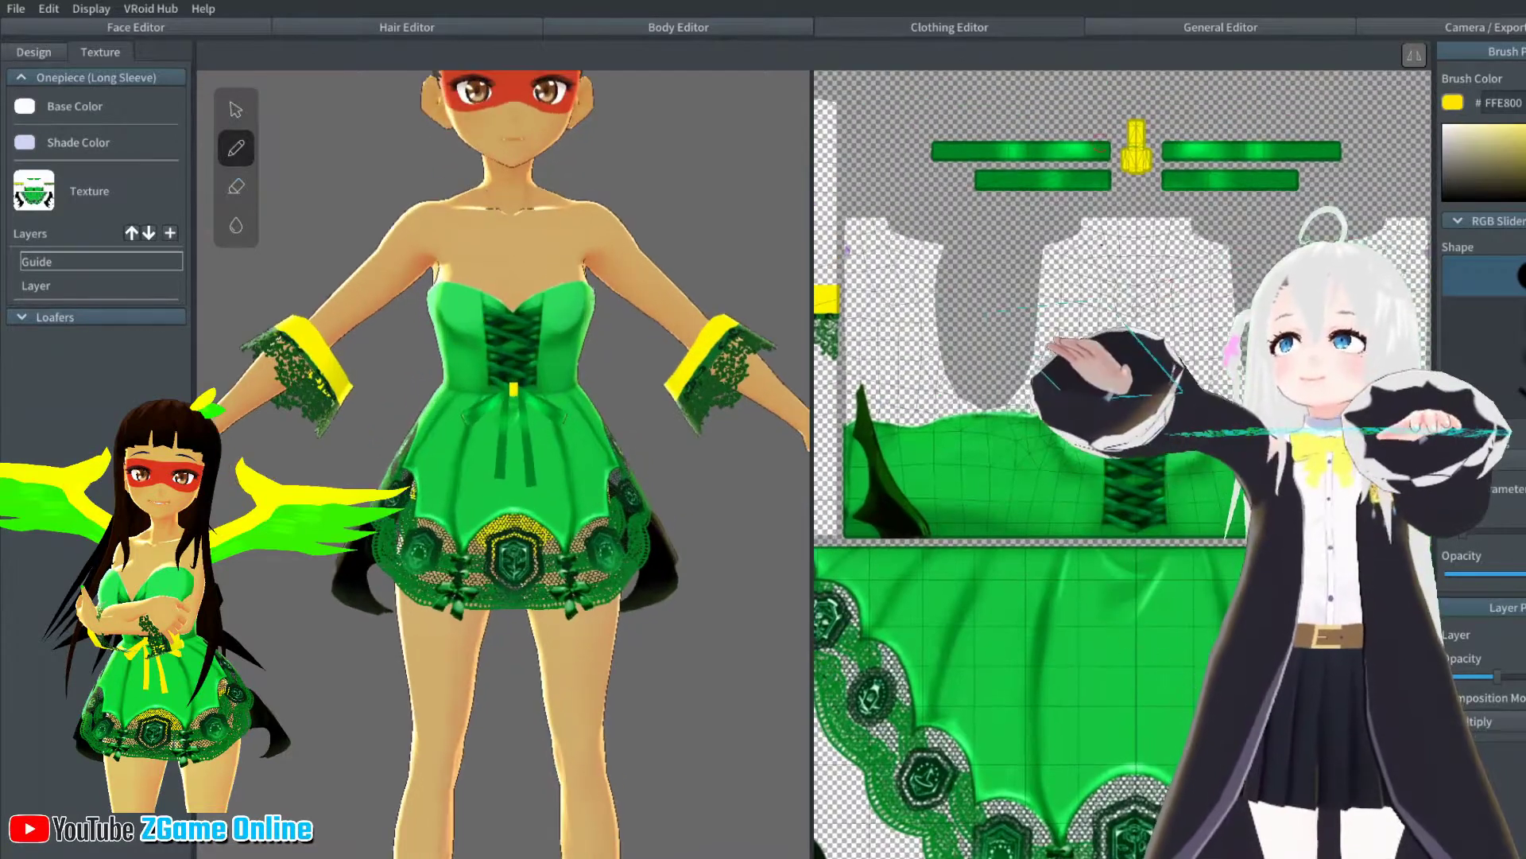
left_click(169, 233)
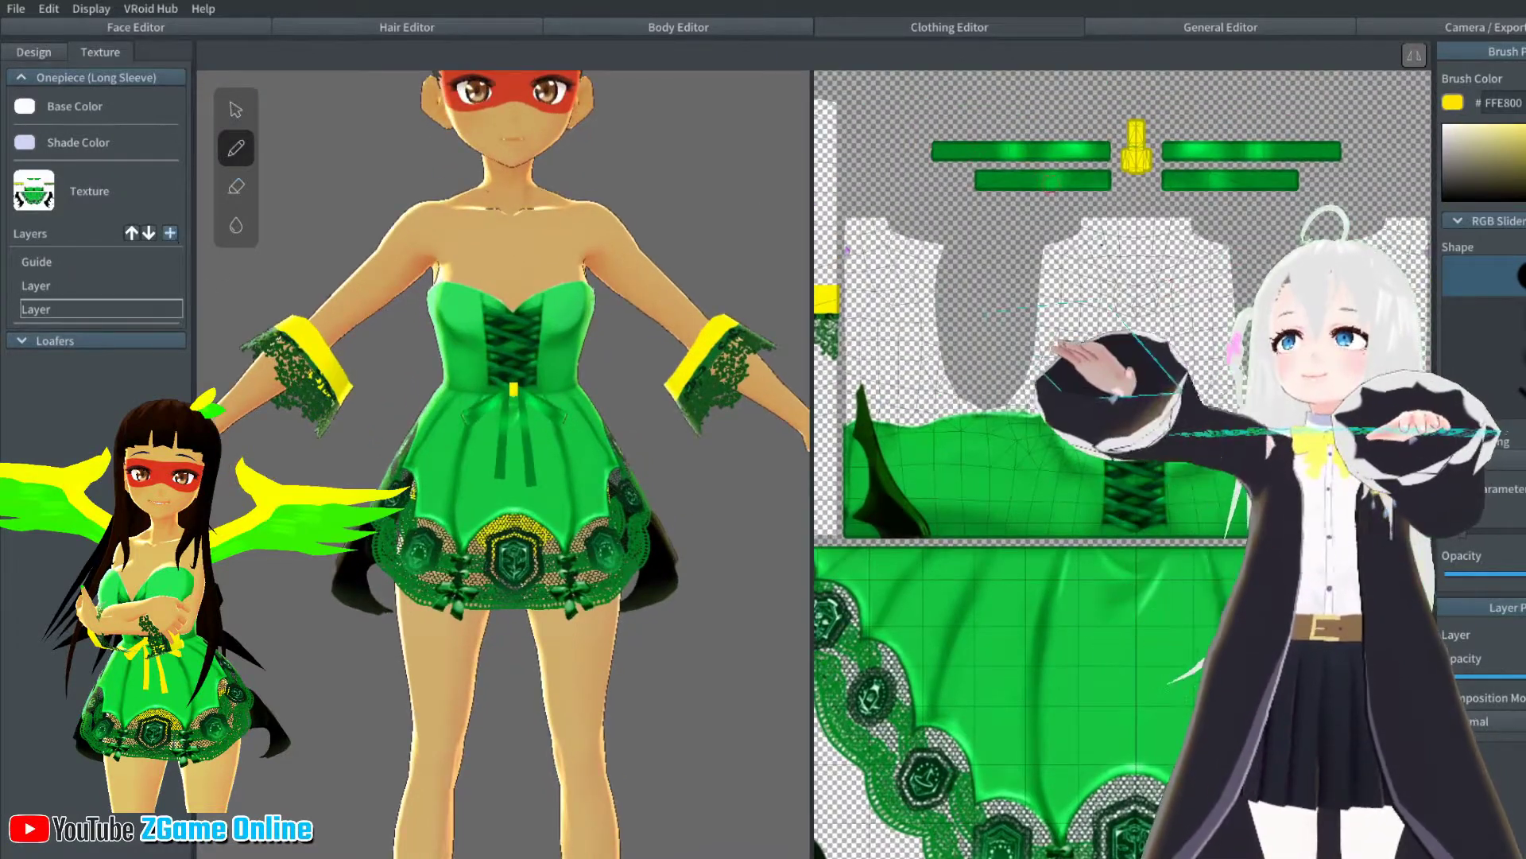
mouse_move(886, 146)
left_mouse_down()
mouse_move(1113, 150)
mouse_move(1006, 174)
left_mouse_up()
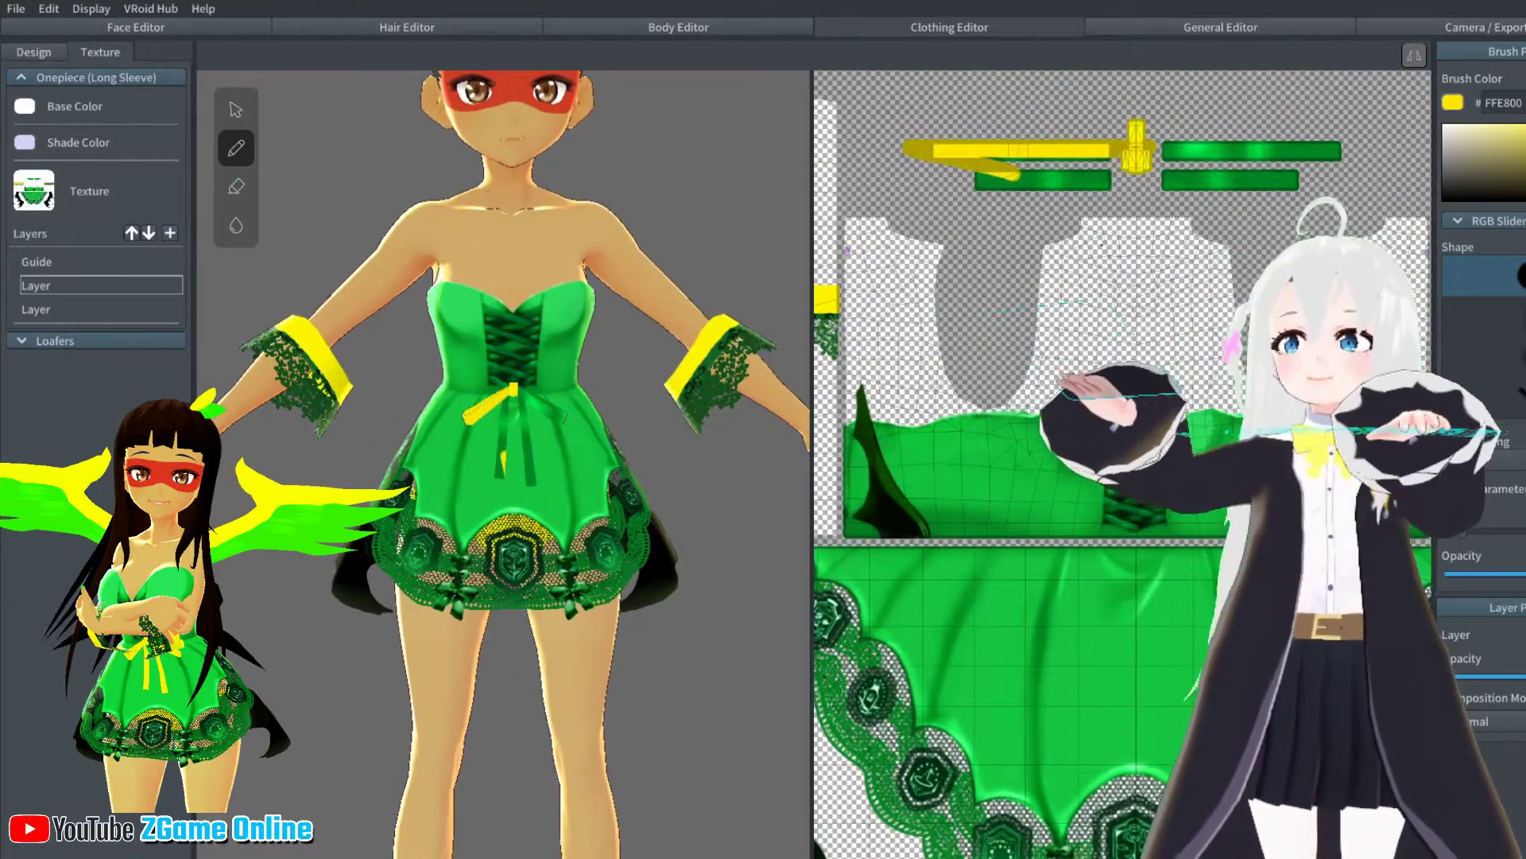
mouse_move(950, 103)
left_mouse_down()
mouse_move(972, 190)
mouse_move(1344, 151)
mouse_move(1033, 179)
mouse_move(1304, 179)
left_mouse_up()
key("ctrl+z")
Examine the back of the dress and the bare shoulders for stray marks
mouse_move(503, 377)
right_mouse_down()
mouse_move(715, 405)
mouse_move(411, 464)
mouse_move(582, 411)
right_mouse_up()
scroll(593, 385, "up", 5)
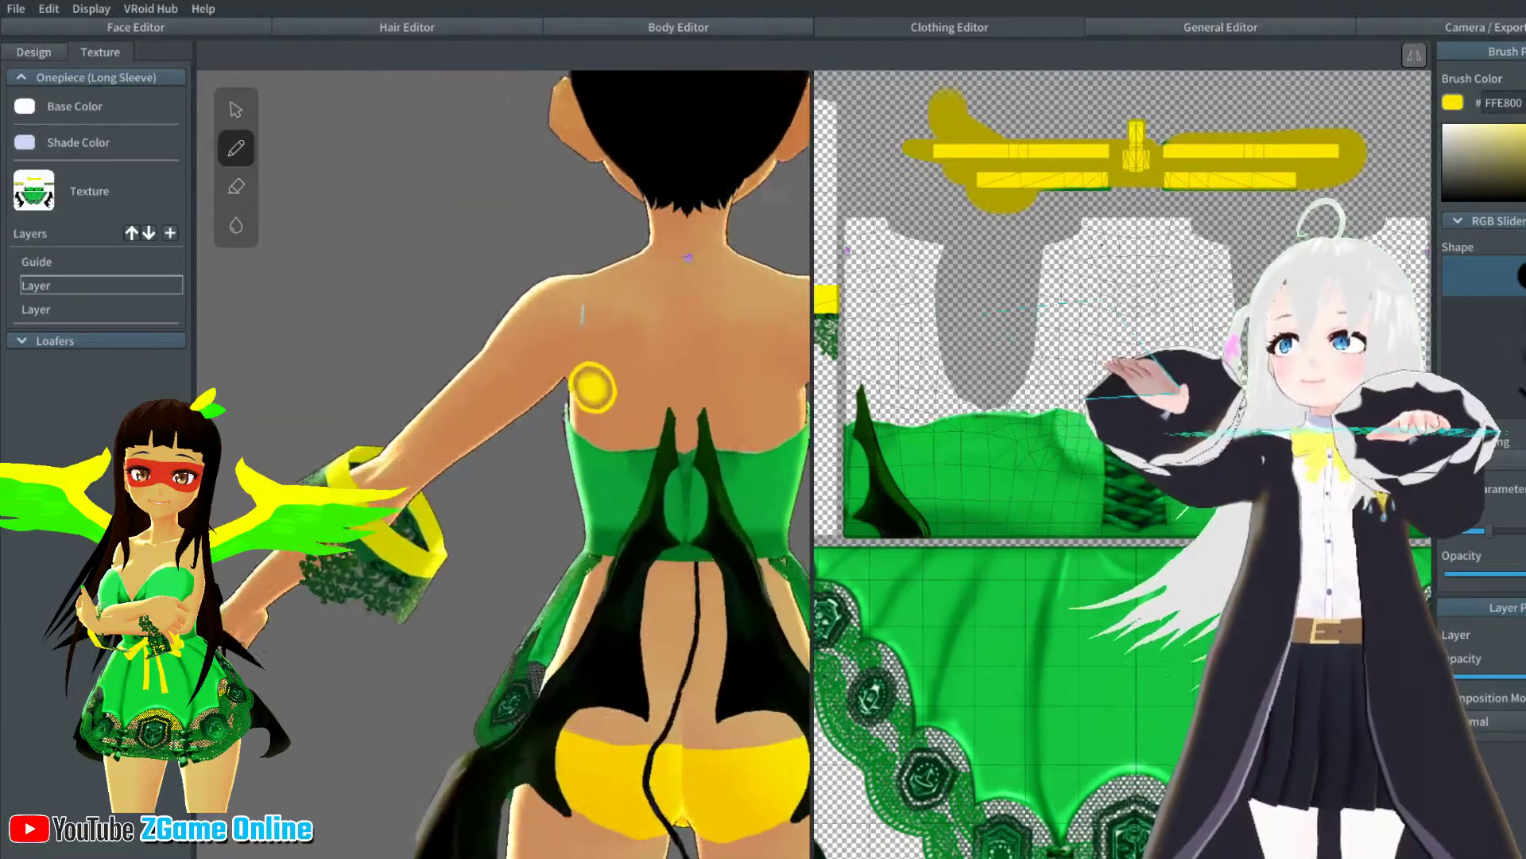
middle_click_drag(572, 389, 343, 170)
left_click(239, 193)
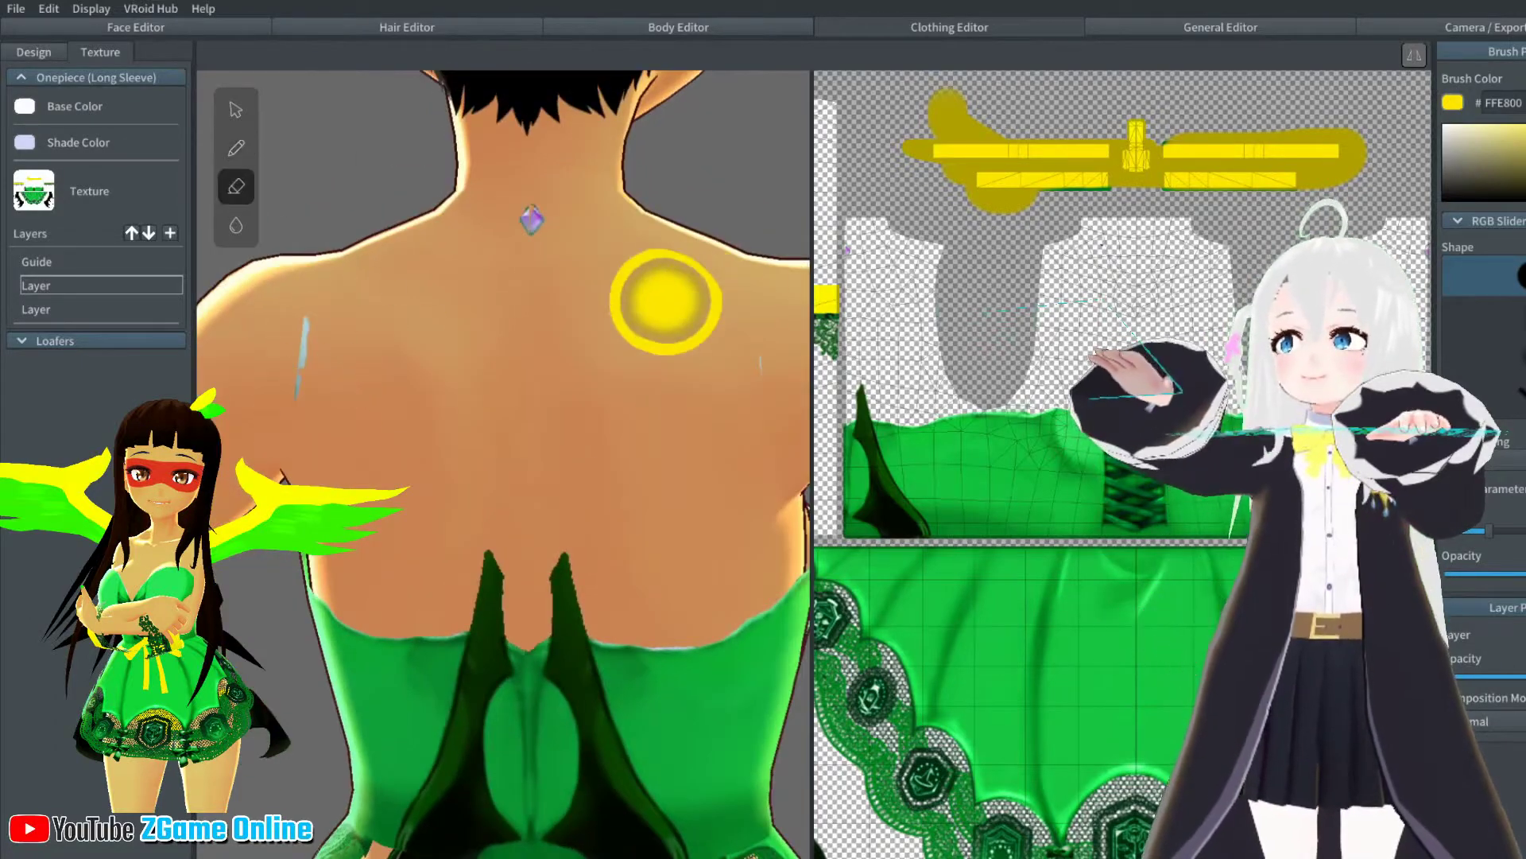
scroll(586, 300, "up", 2)
right_click_drag(586, 300, 648, 310)
scroll(646, 310, "down", 5)
Examine the body texture for the pale mark on the back of the shoulder and review the whole figure
left_click(627, 30)
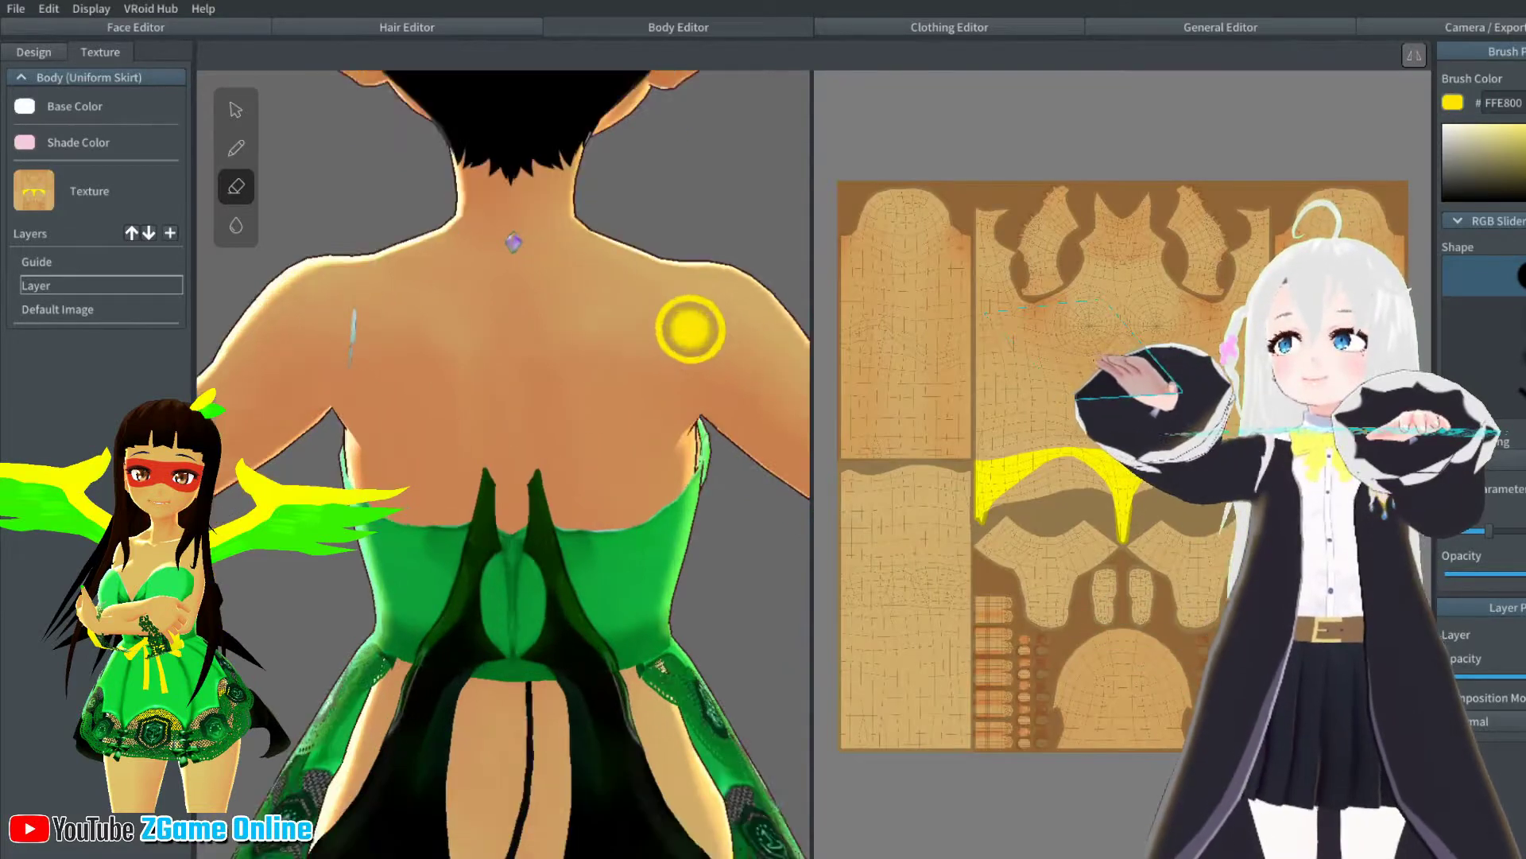
scroll(691, 329, "up", 3)
scroll(748, 454, "up", 3)
middle_click_drag(392, 334, 546, 398)
scroll(1122, 465, "up", 2)
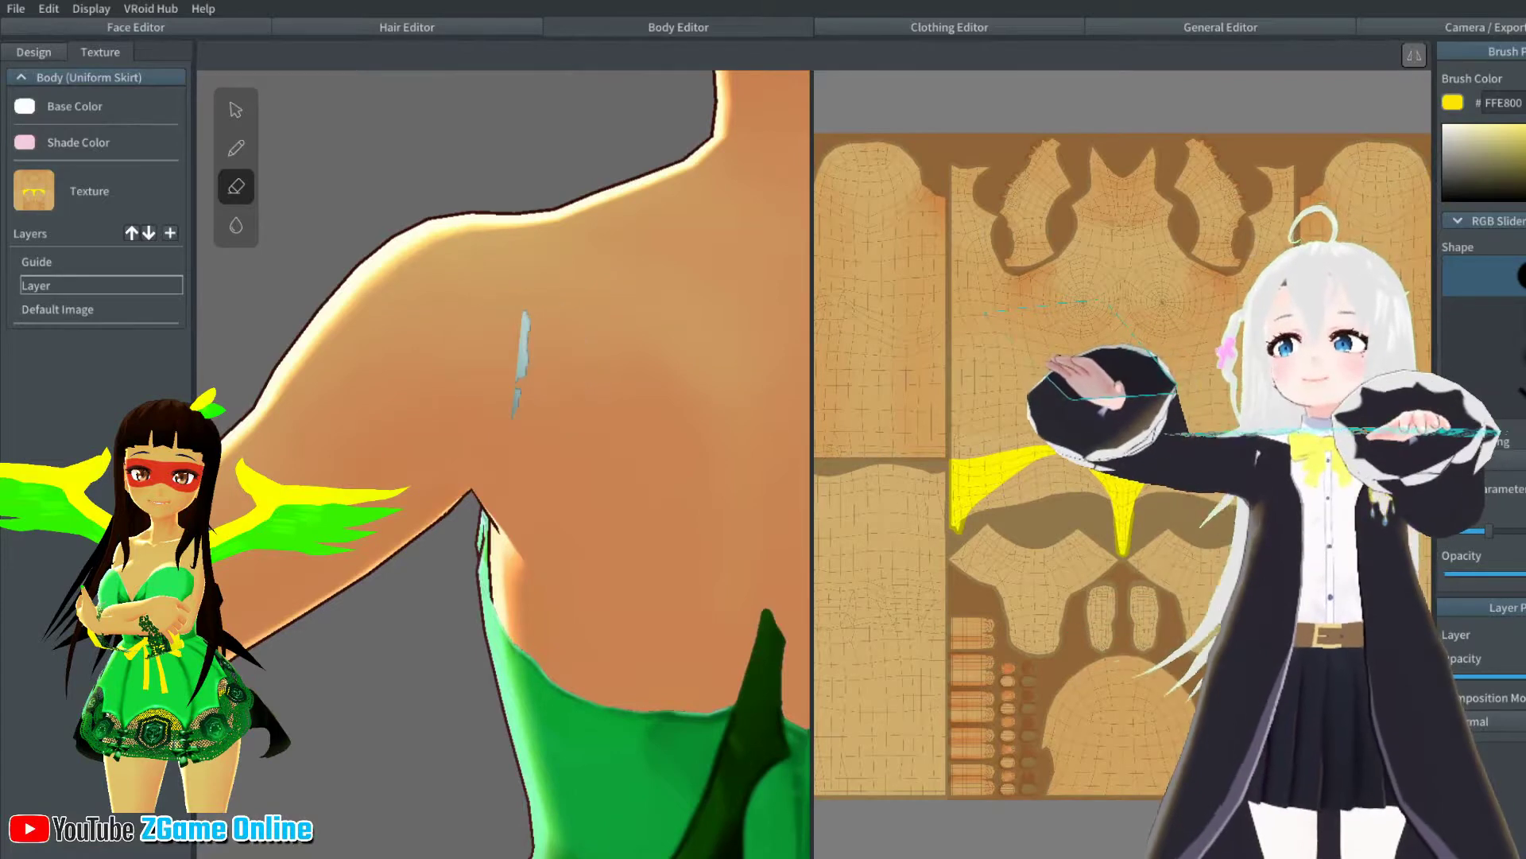
middle_click_drag(1122, 465, 945, 538)
scroll(1144, 441, "up", 3)
middle_click_drag(1160, 334, 954, 527)
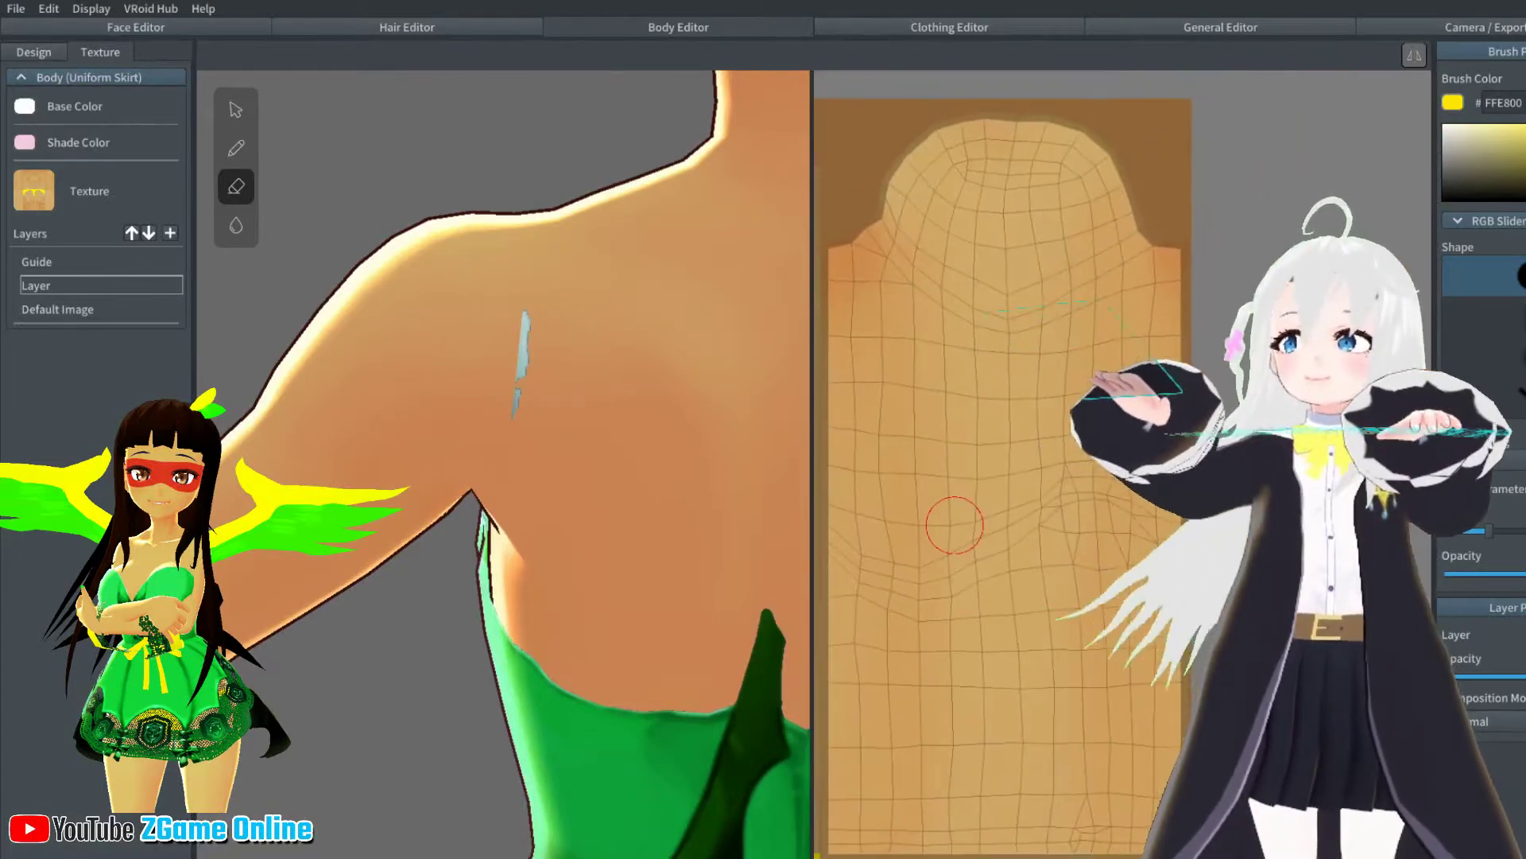
scroll(954, 528, "down", 1)
mouse_move(1120, 354)
middle_mouse_down()
mouse_move(957, 484)
mouse_move(1224, 333)
middle_mouse_up()
scroll(1153, 374, "down", 1)
mouse_move(881, 423)
middle_mouse_down()
mouse_move(1212, 350)
mouse_move(1383, 520)
middle_mouse_up()
scroll(304, 507, "down", 5)
right_click_drag(305, 507, 565, 547)
scroll(565, 547, "down", 2)
middle_click_drag(565, 547, 563, 456)
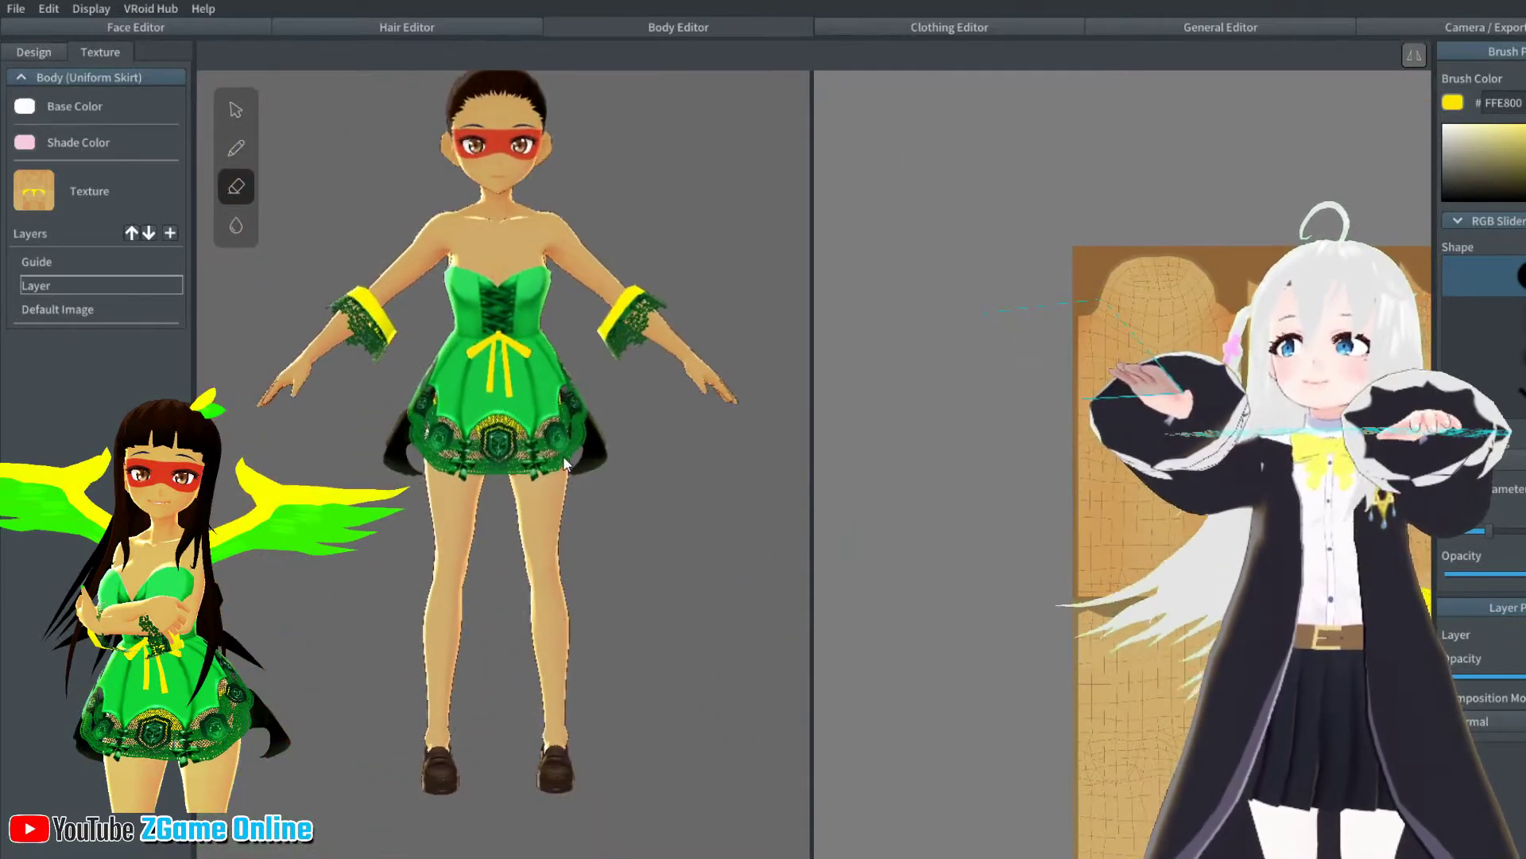
right_click_drag(563, 455, 598, 459)
scroll(598, 460, "up", 3)
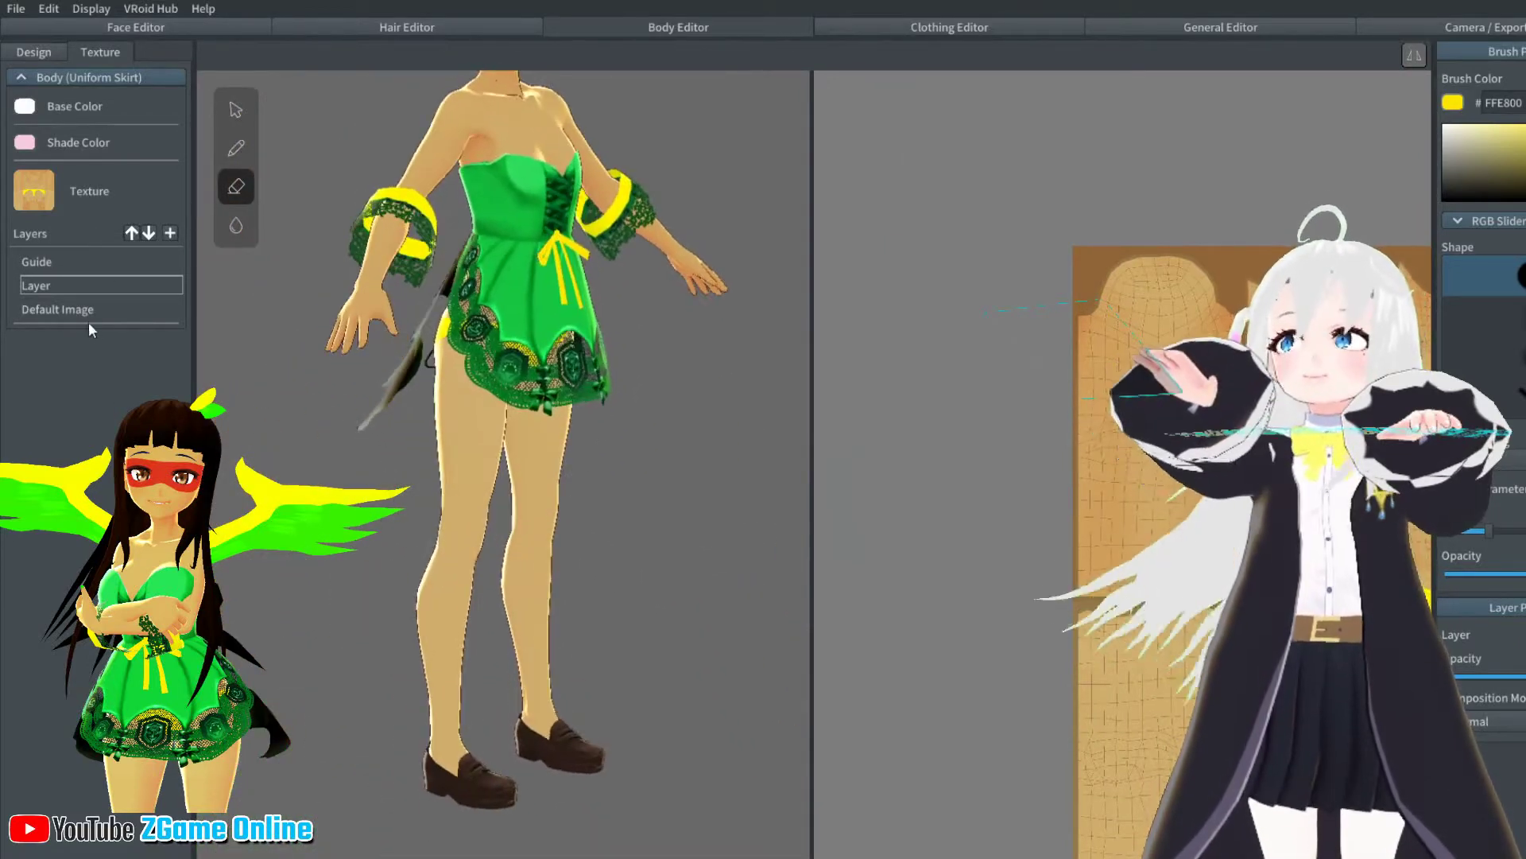
Set the shoes' toe shape to Socks (Angled) in the clothing design
left_click(949, 27)
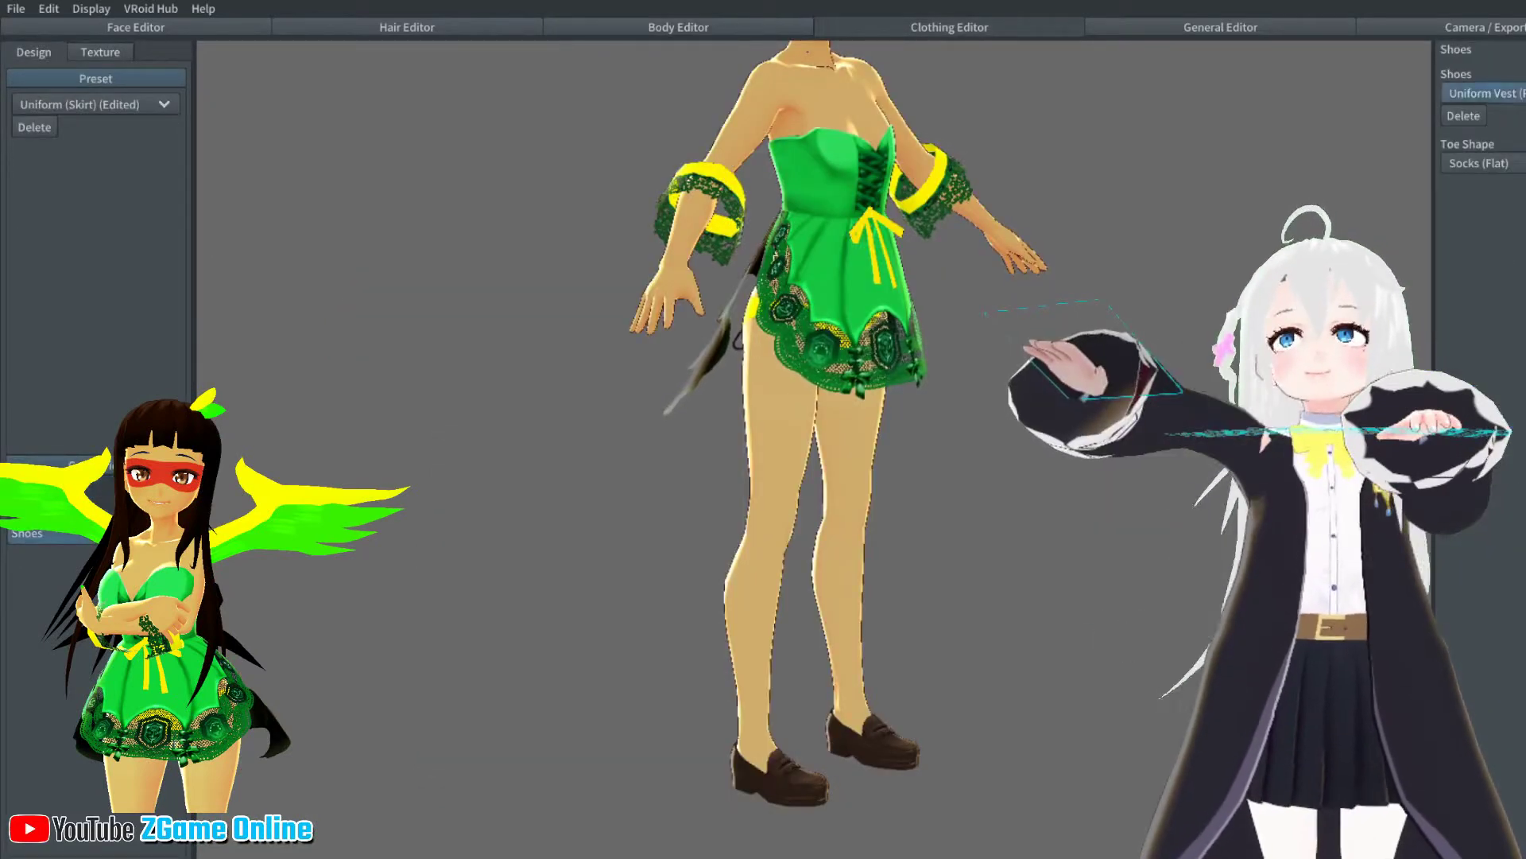
left_click(1509, 163)
left_click(1513, 184)
left_click(1509, 162)
left_click(1505, 248)
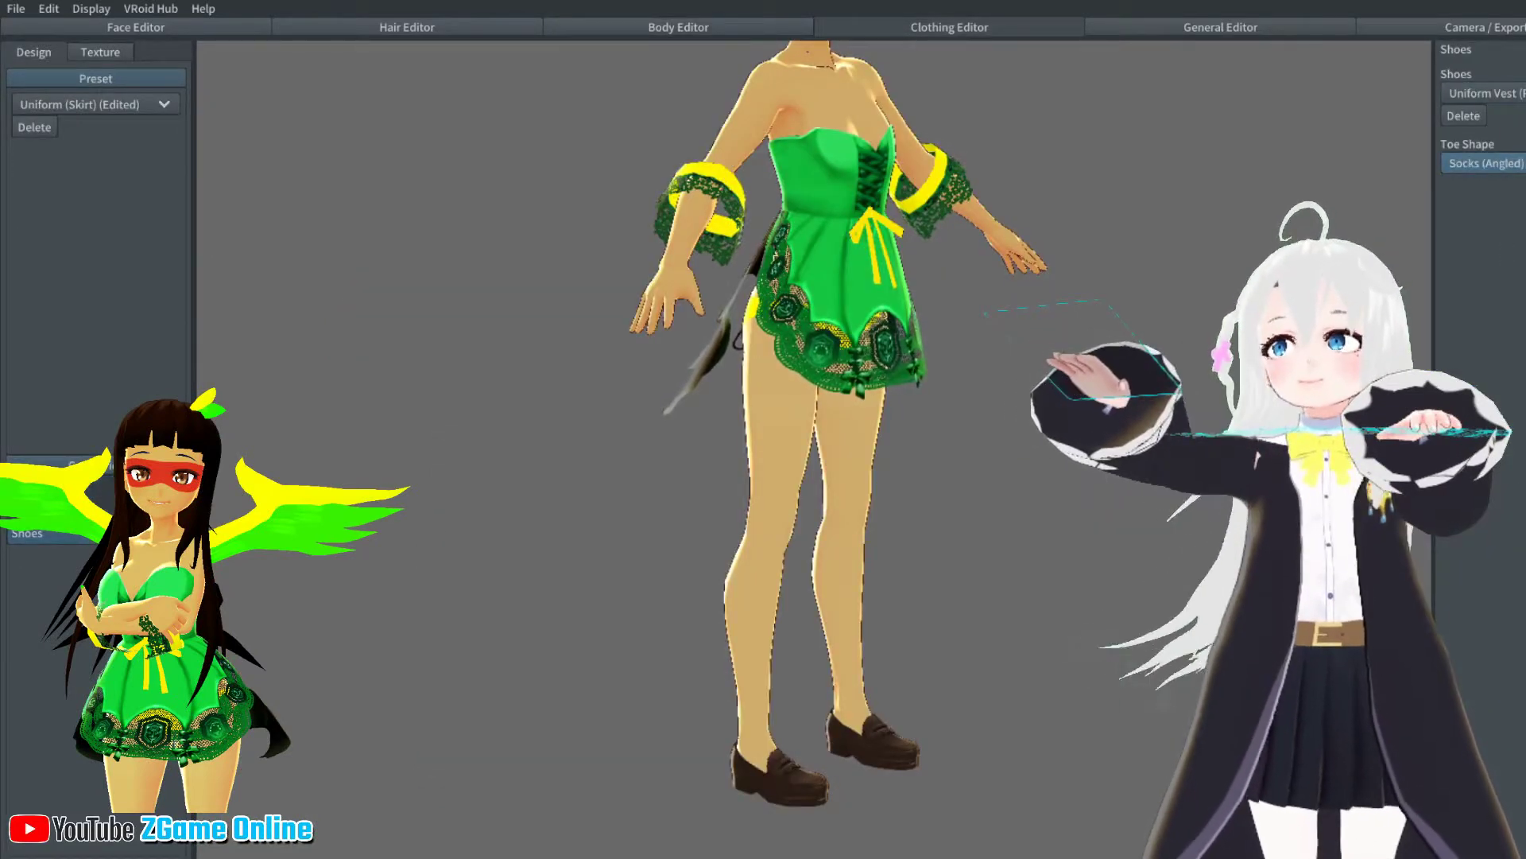
Paint the sole and upper pieces of the Loafers texture yellow FFE800
left_click(100, 51)
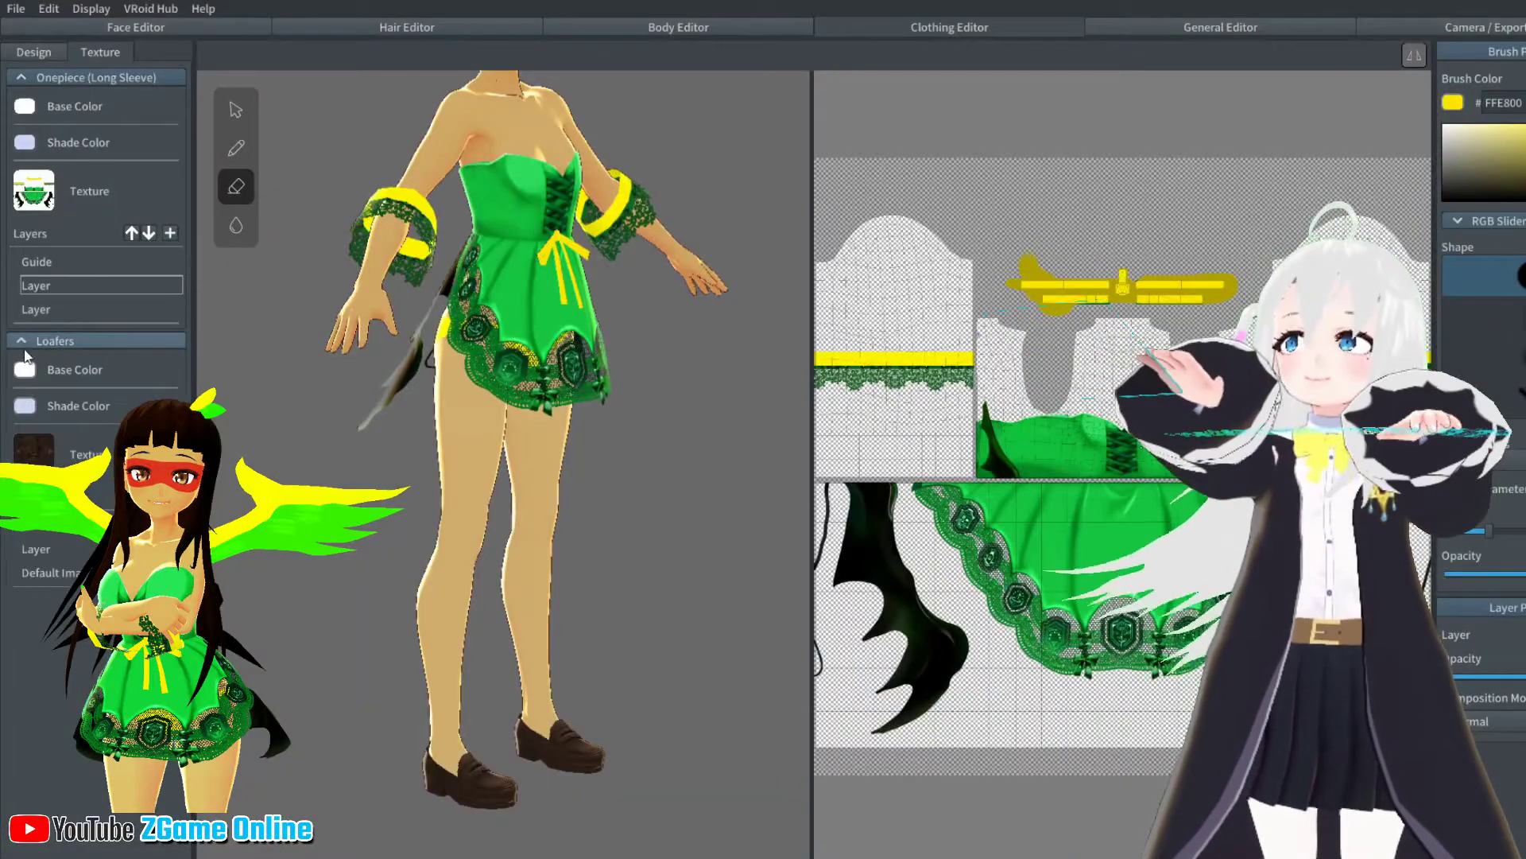
left_click(25, 347)
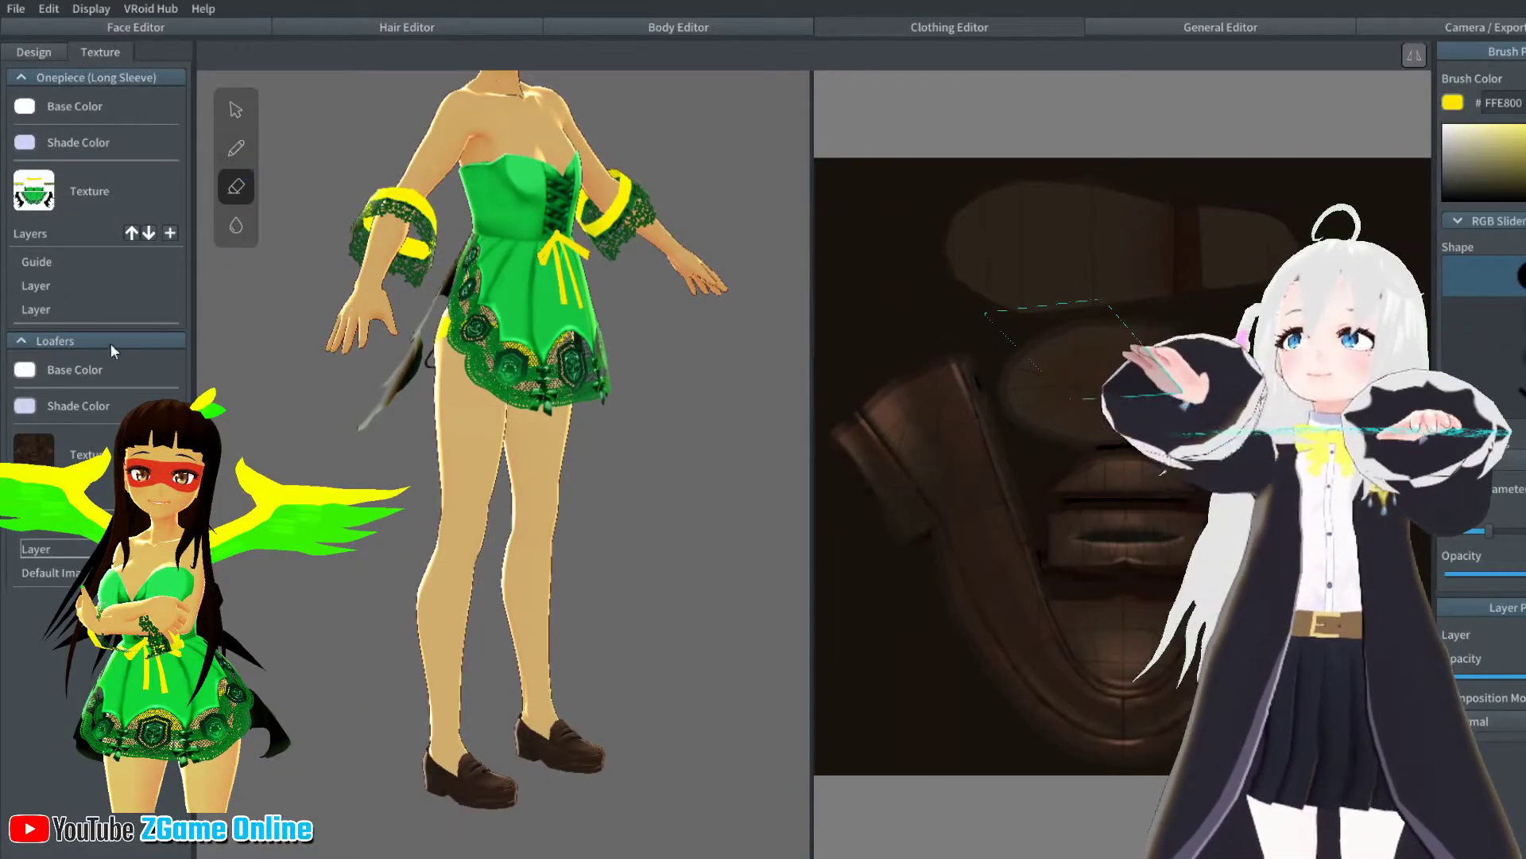
mouse_move(1088, 240)
left_mouse_down()
mouse_move(1185, 246)
mouse_move(1169, 370)
left_mouse_up()
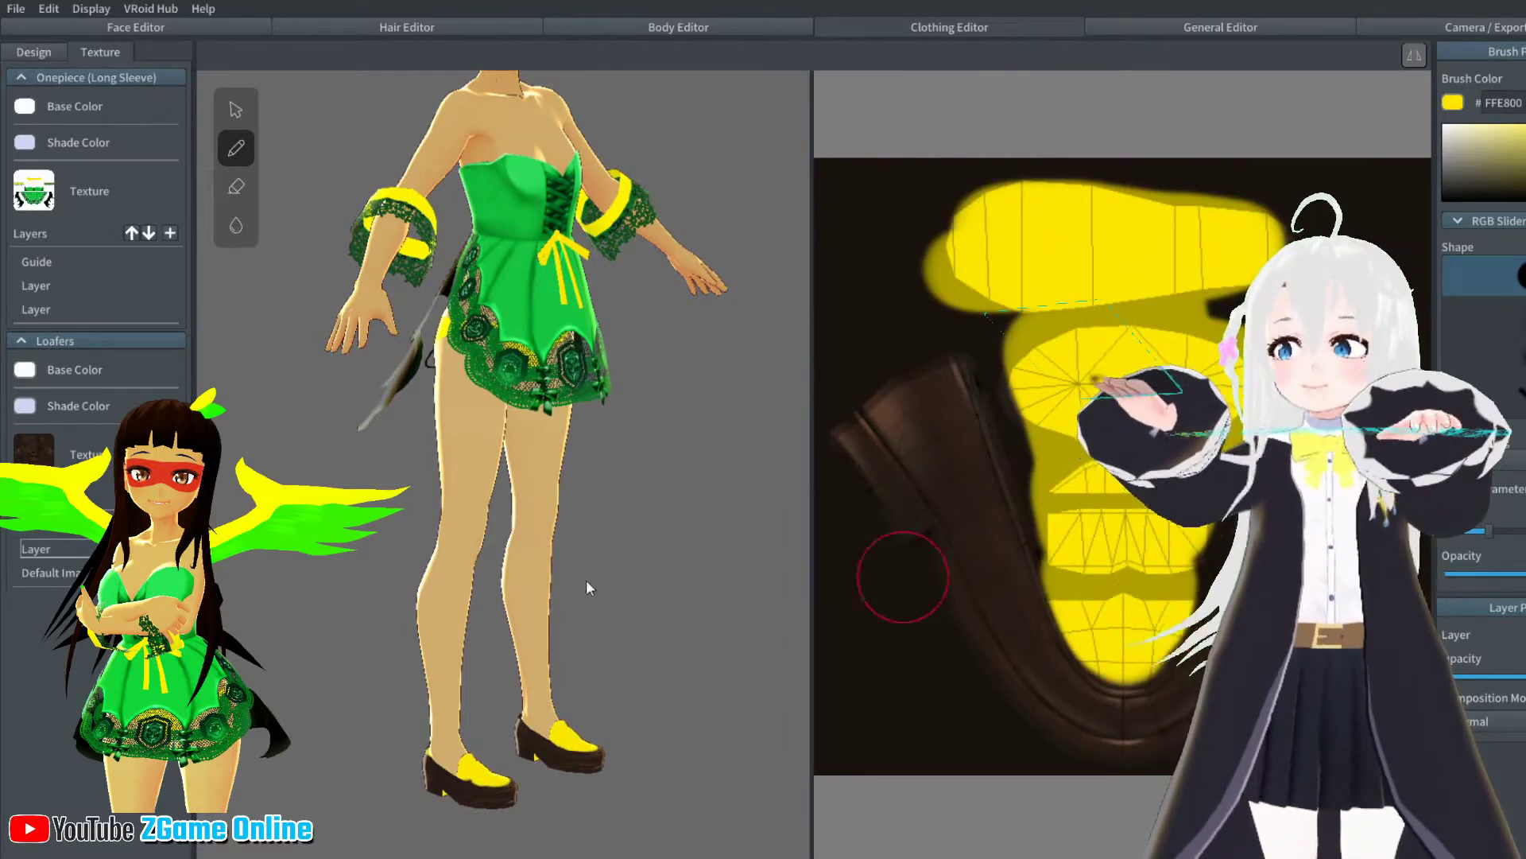
Paint the curved side band and heel of the Loafers texture green, covering the 2DFF00 base with darker green 24CD00
mouse_move(589, 588)
right_mouse_down()
mouse_move(525, 613)
mouse_move(535, 595)
right_mouse_up()
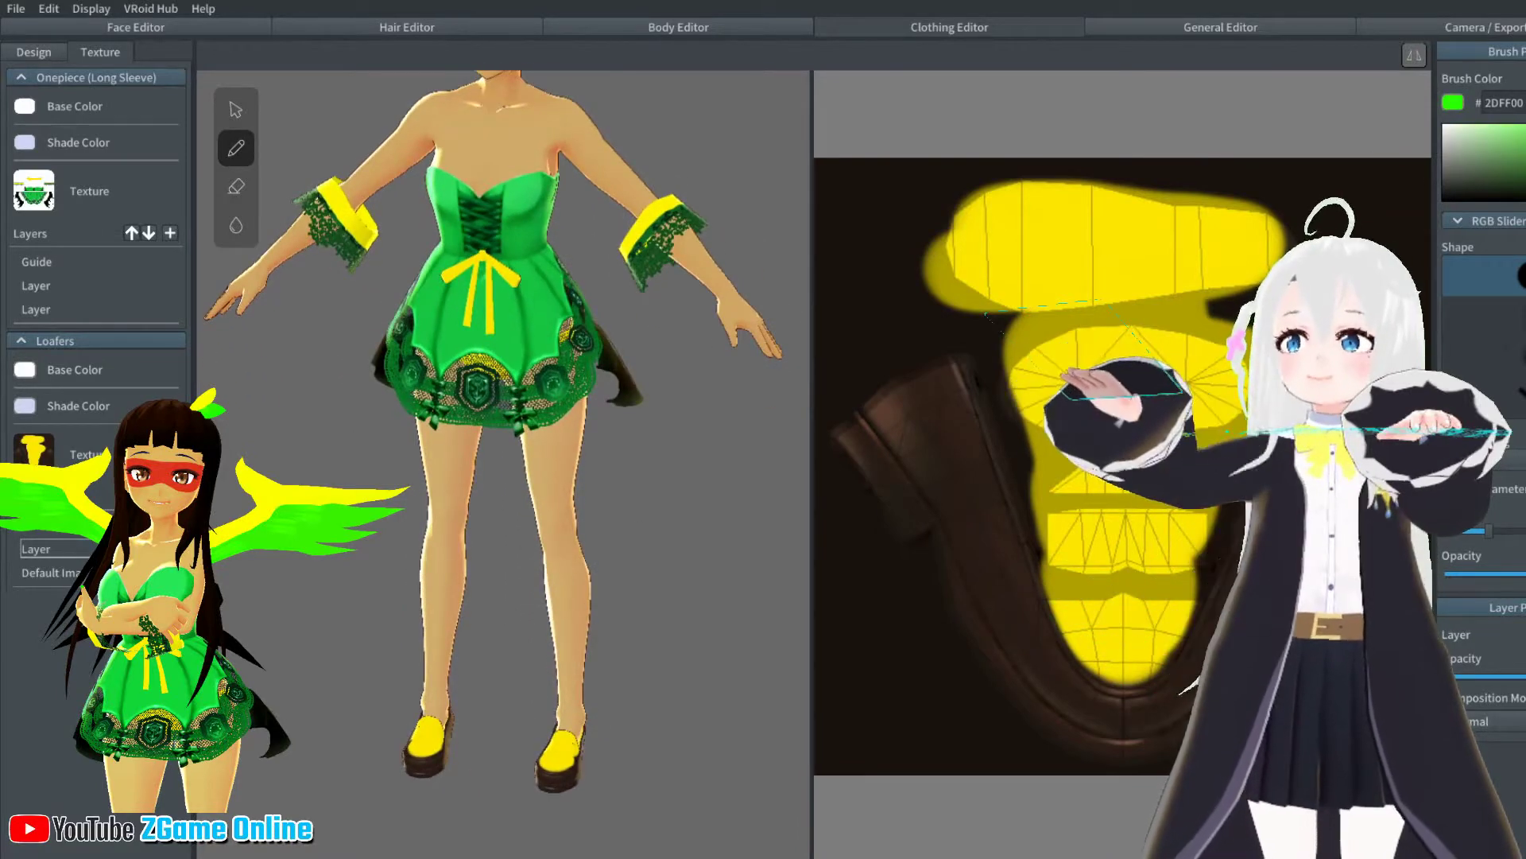
left_click_drag(1126, 728, 940, 502)
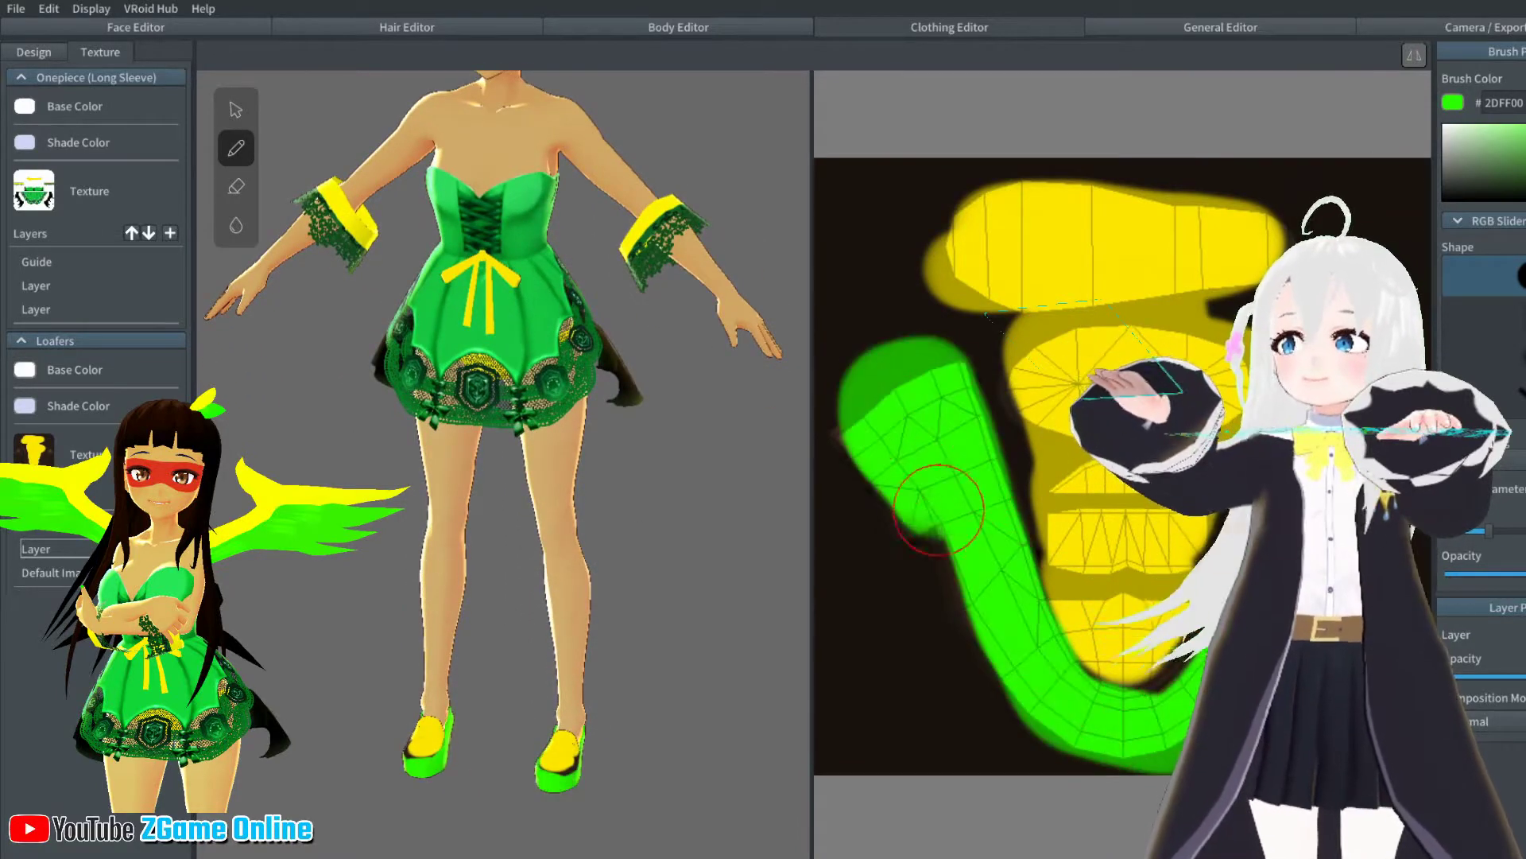
right_click_drag(734, 582, 775, 568)
mouse_move(818, 455)
left_mouse_down()
mouse_move(906, 437)
mouse_move(888, 443)
left_mouse_up()
right_click_drag(676, 433, 524, 429)
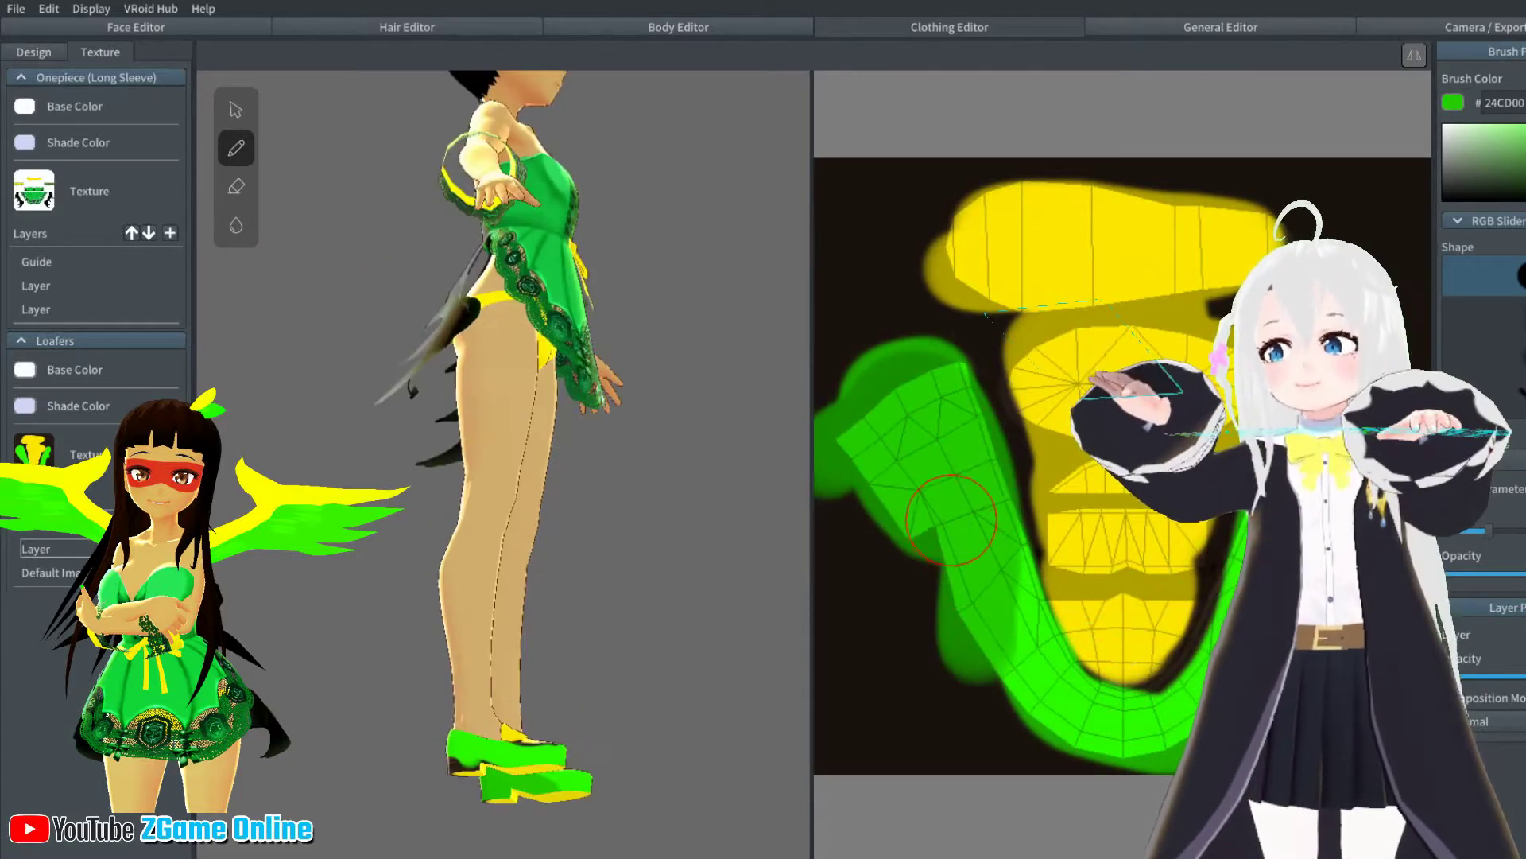
left_click_drag(952, 520, 1118, 726)
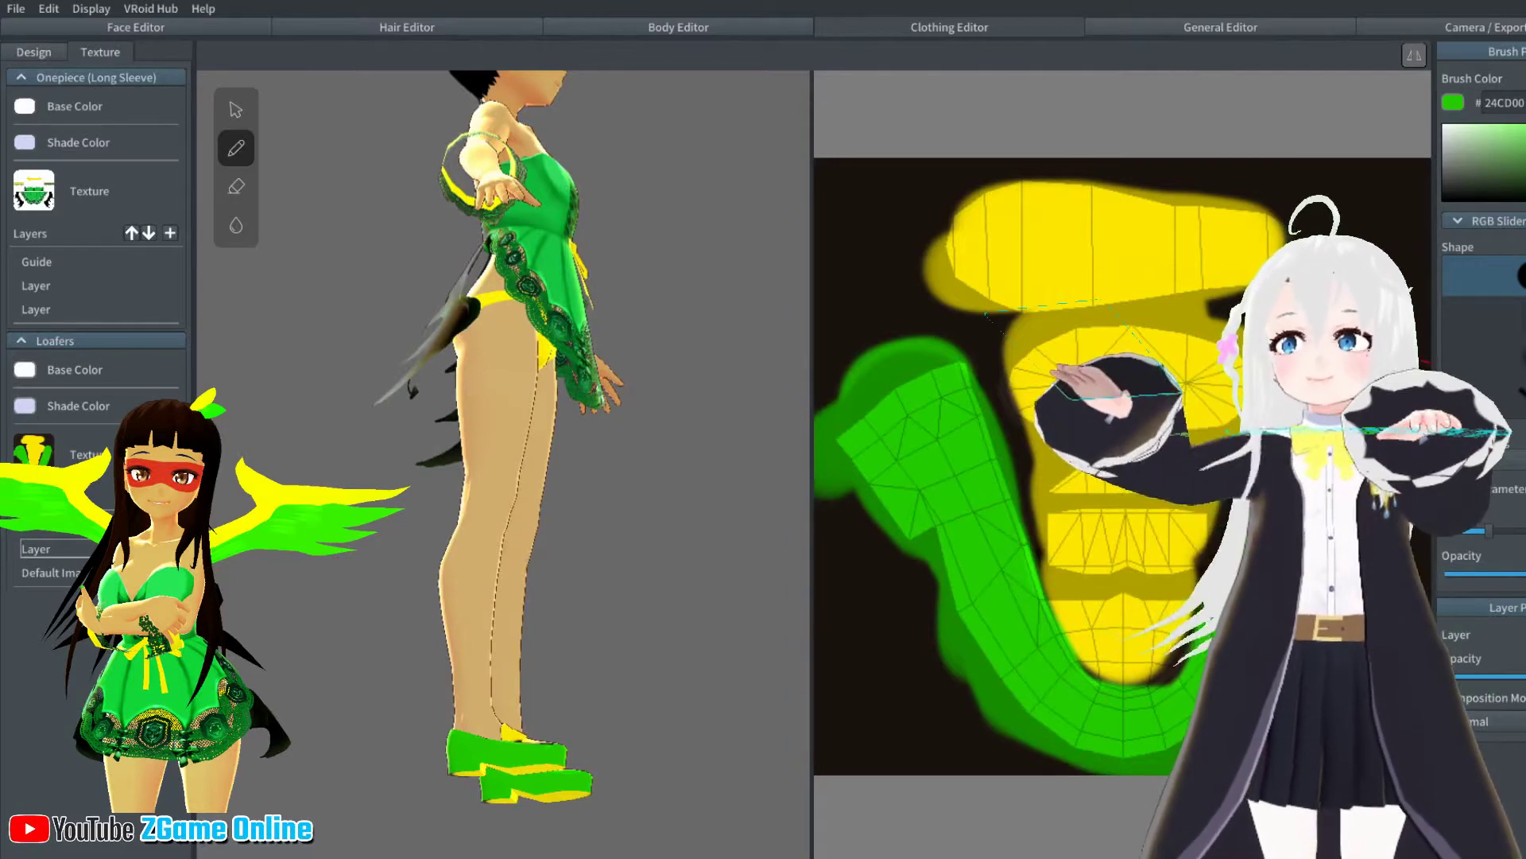
right_click_drag(790, 569, 538, 625)
scroll(1149, 559, "up", 1)
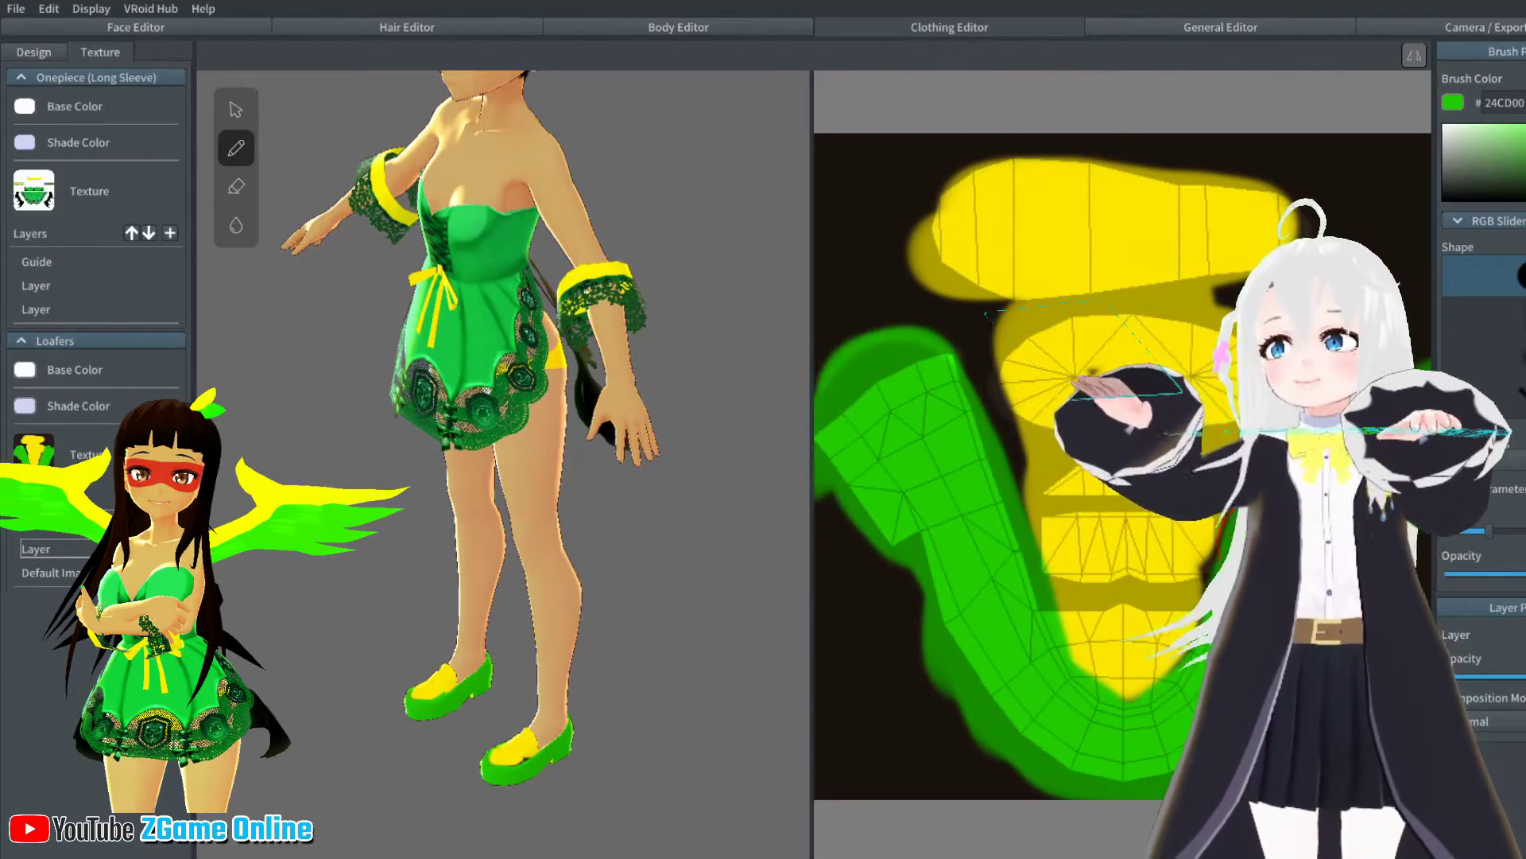
left_click_drag(1138, 555, 954, 549)
Lower the chin position slightly and raise the chin roundness to a moderate amount in the face contours
mouse_move(477, 638)
right_mouse_down()
mouse_move(580, 631)
mouse_move(536, 636)
mouse_move(523, 670)
mouse_move(541, 684)
mouse_move(575, 546)
mouse_move(615, 476)
mouse_move(517, 308)
mouse_move(549, 183)
right_mouse_up()
left_click(660, 27)
right_click_drag(755, 181, 879, 304)
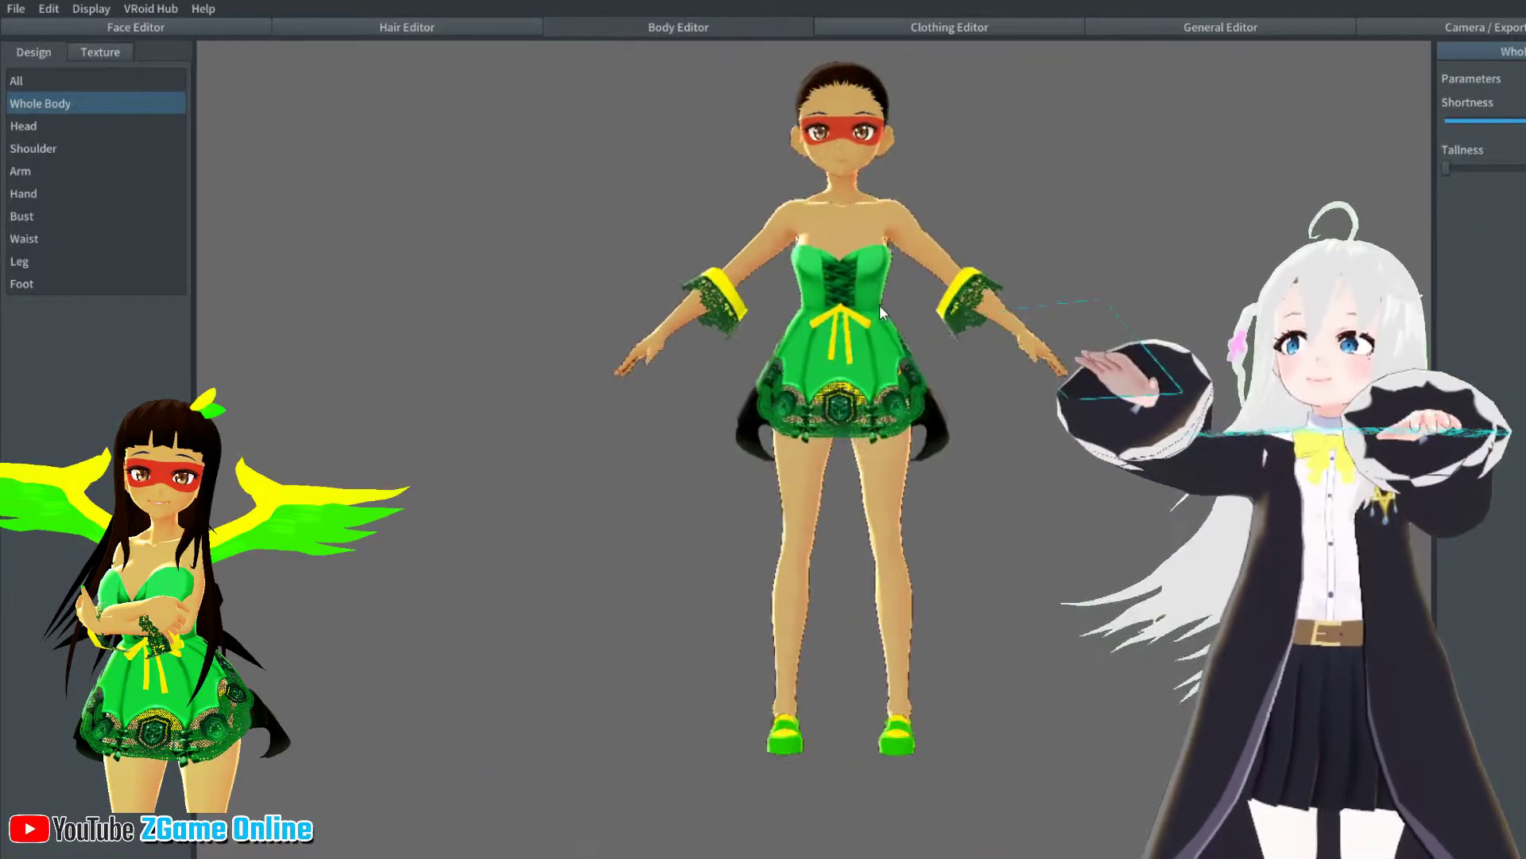
scroll(766, 456, "up", 10)
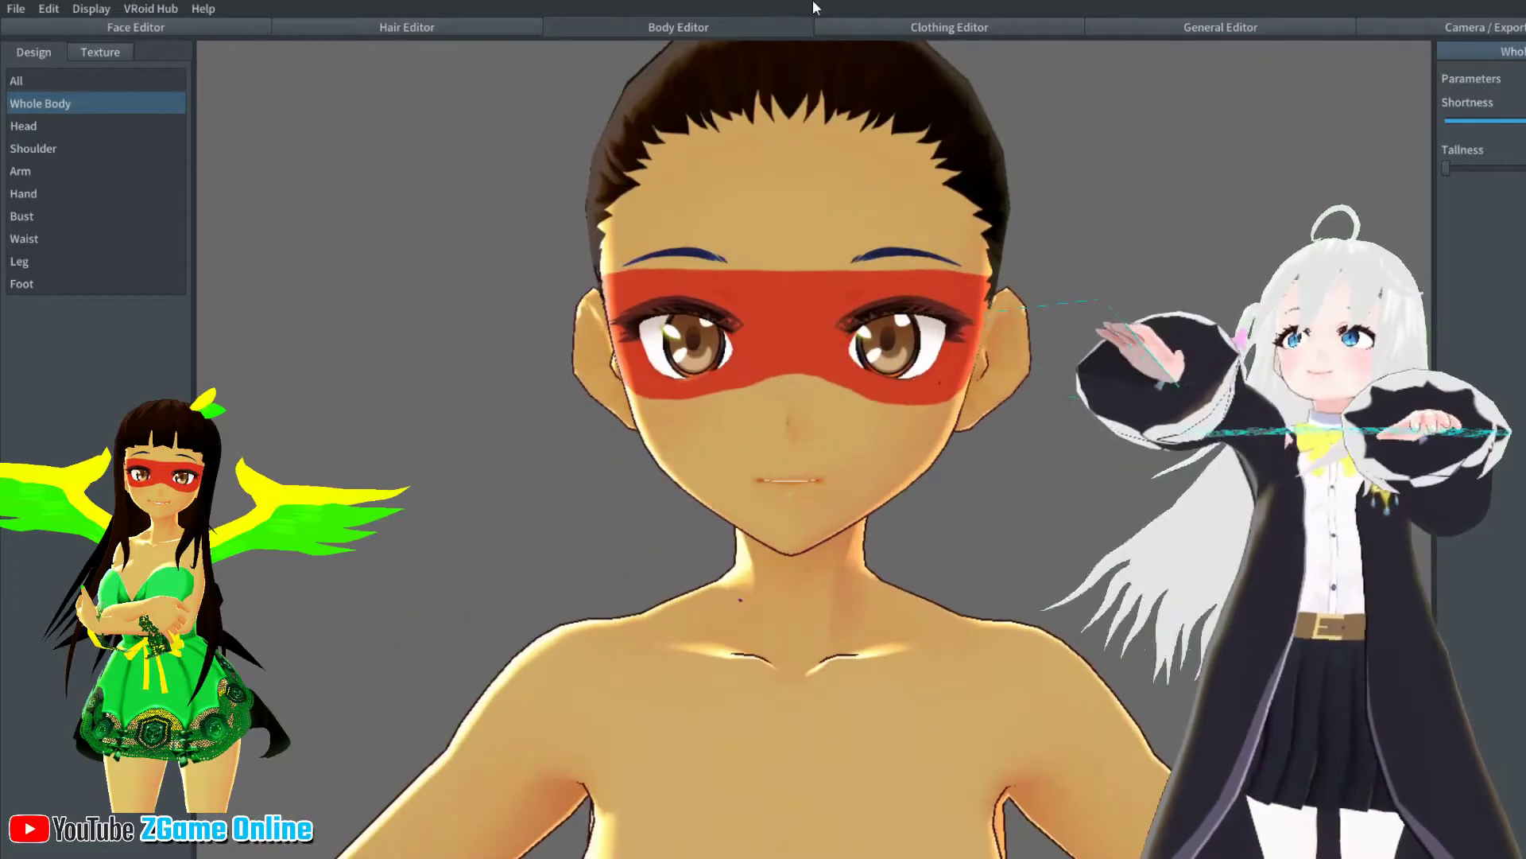
left_click(88, 103)
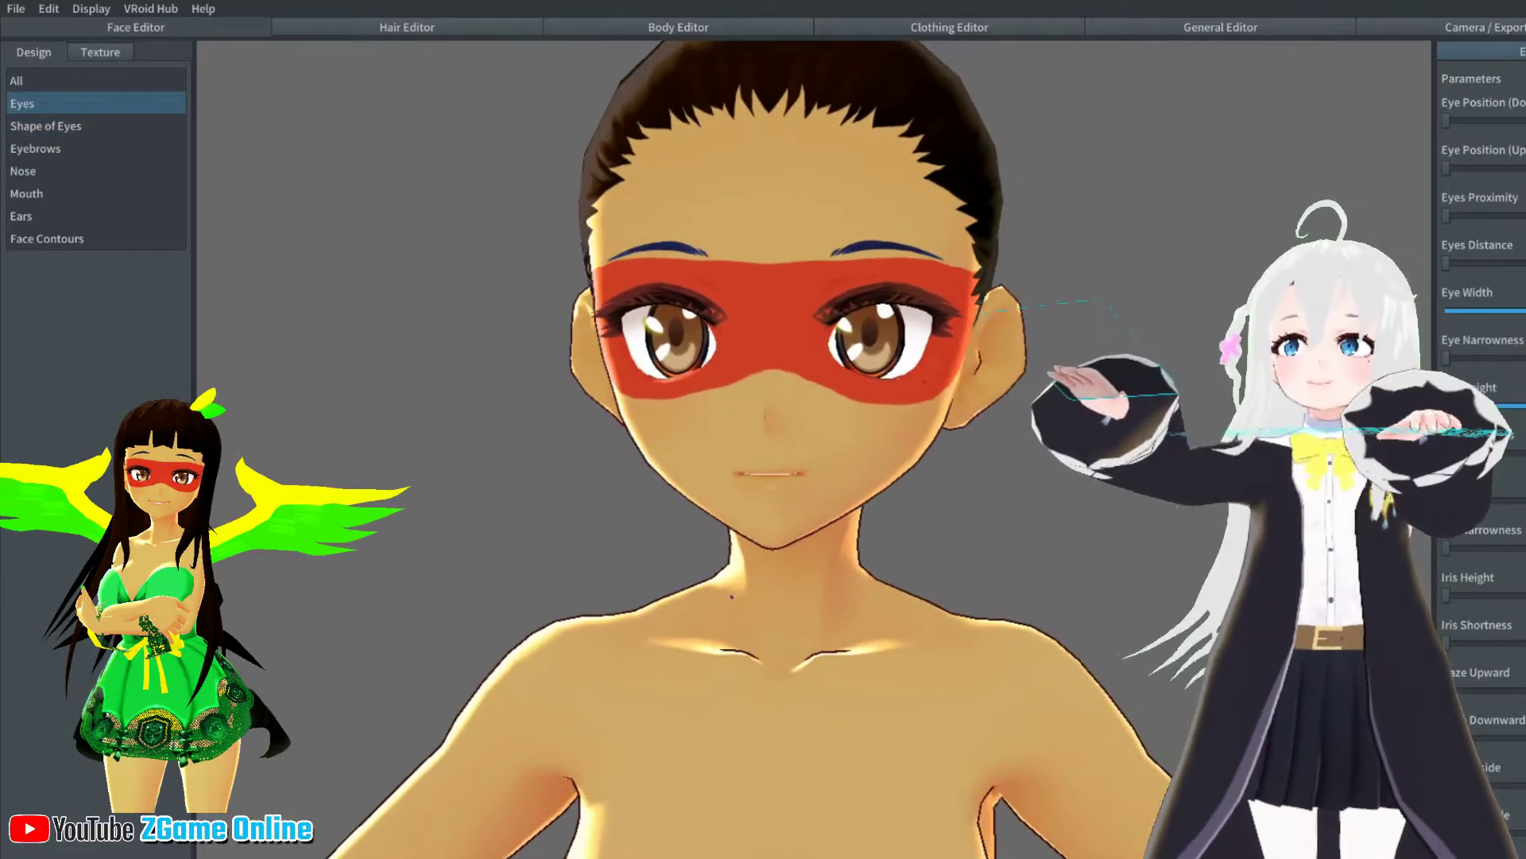
left_click(85, 238)
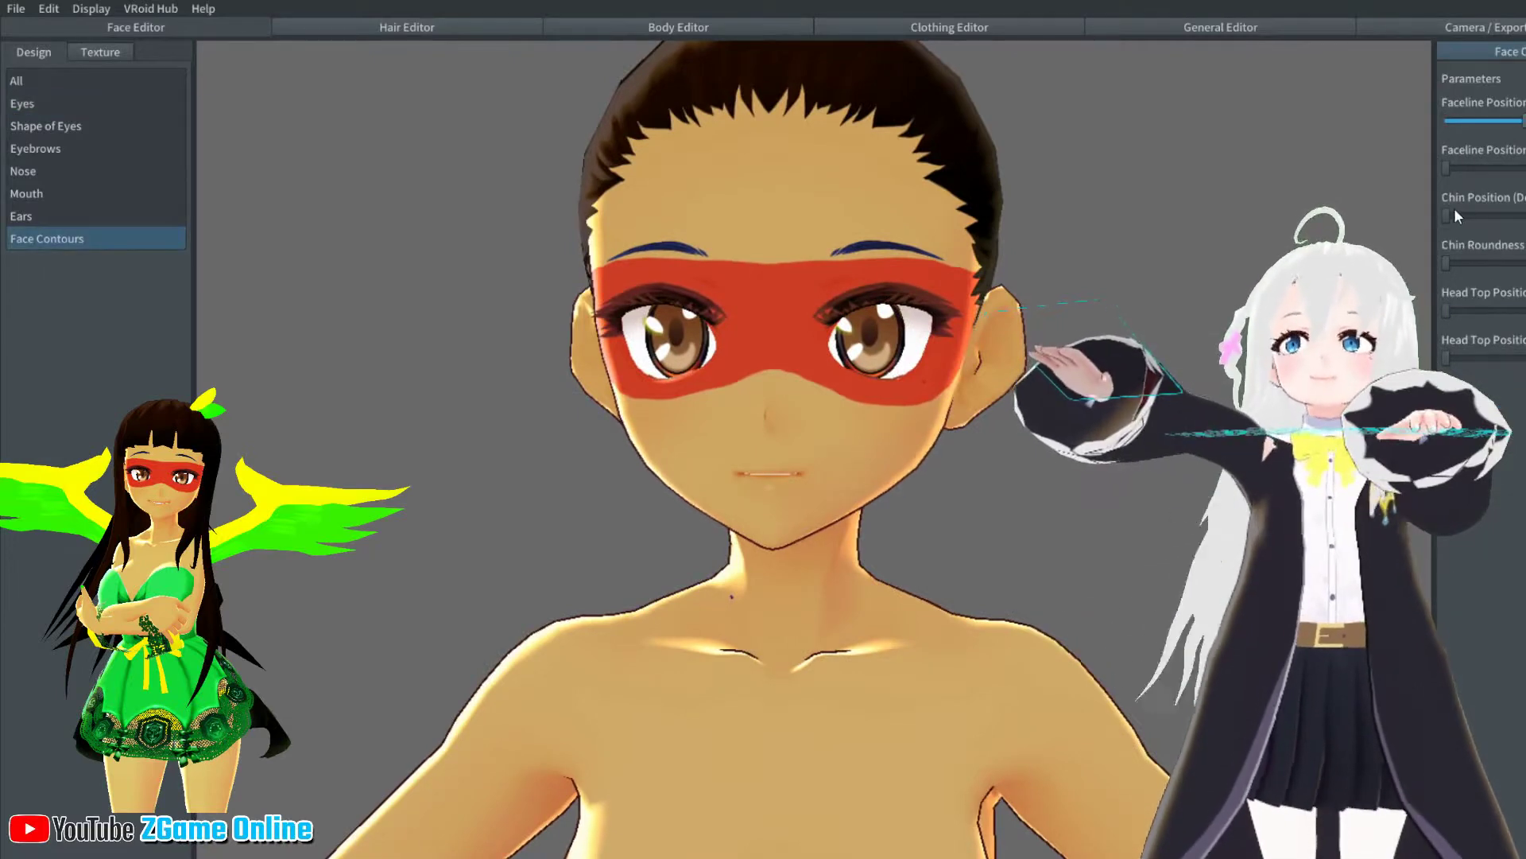
mouse_move(1449, 215)
left_mouse_down()
mouse_move(1498, 227)
mouse_move(1475, 222)
left_mouse_up()
left_click_drag(1447, 263, 1523, 263)
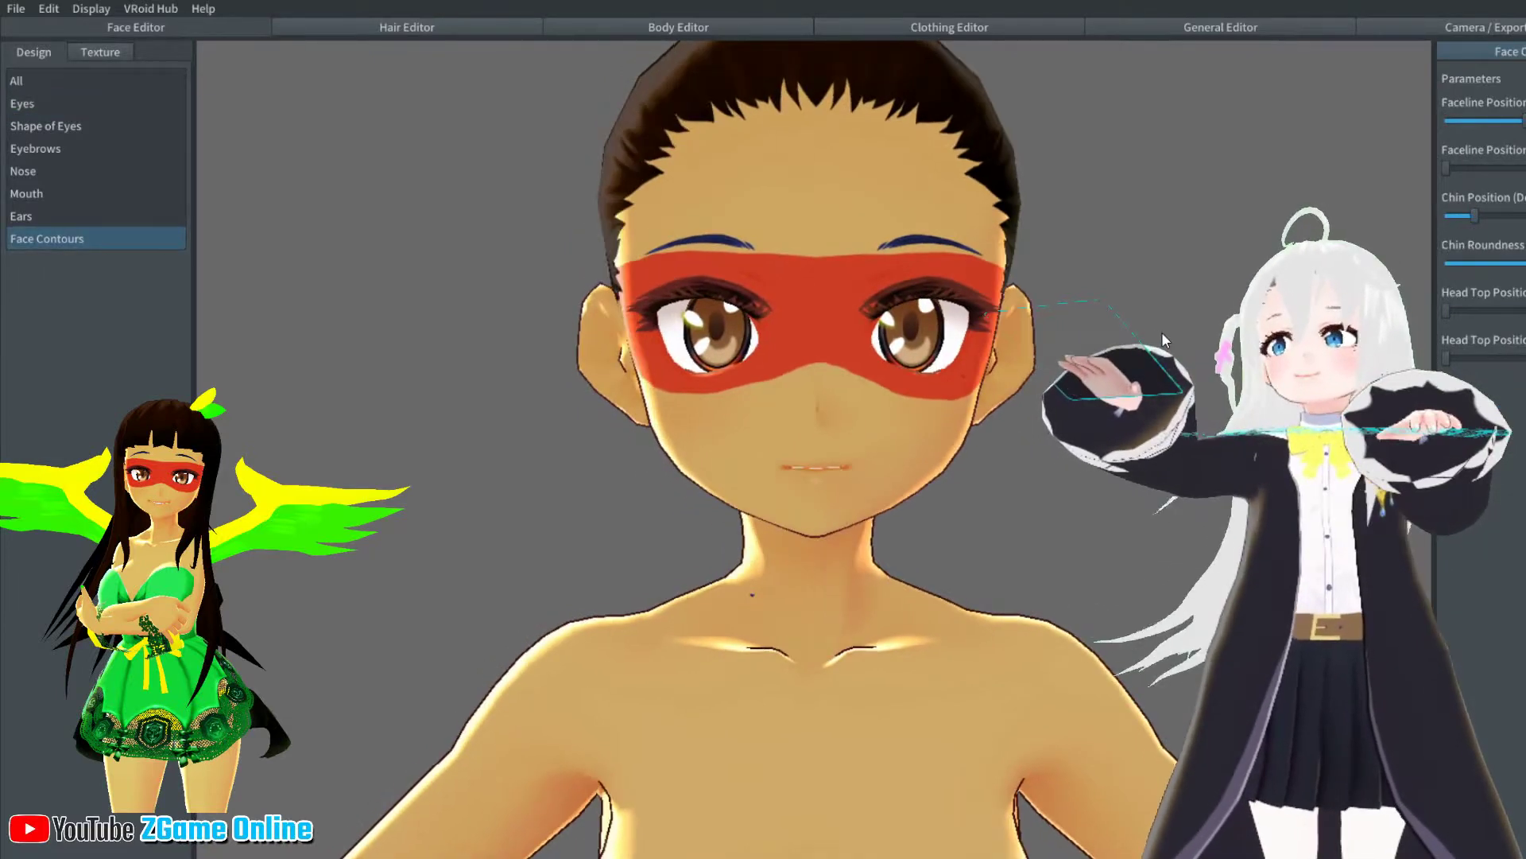
left_click(1491, 263)
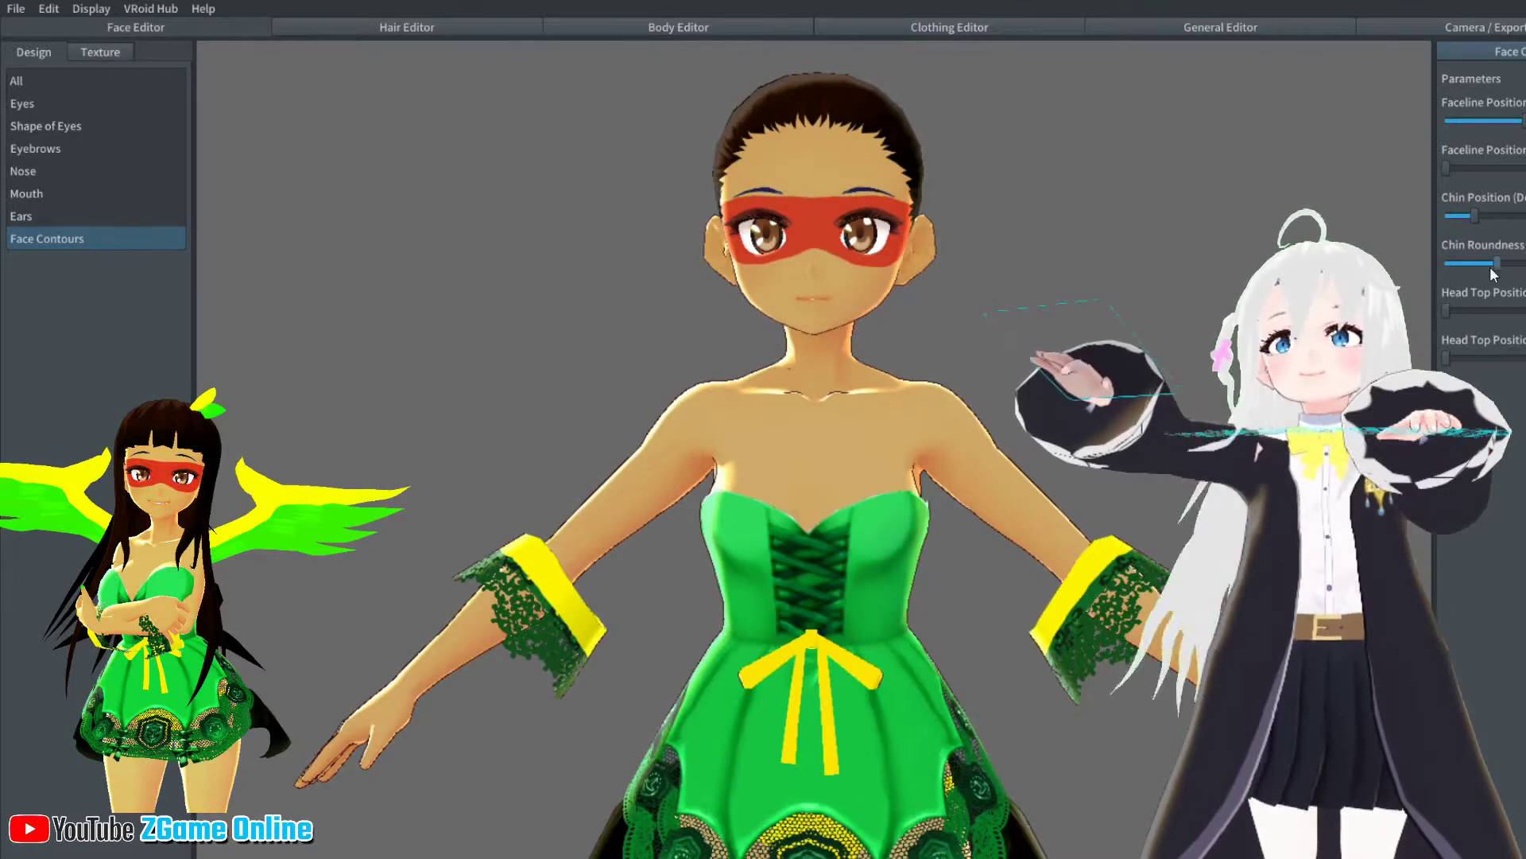
scroll(1044, 324, "up", 4)
middle_click_drag(1044, 324, 1040, 355)
scroll(1040, 351, "down", 1)
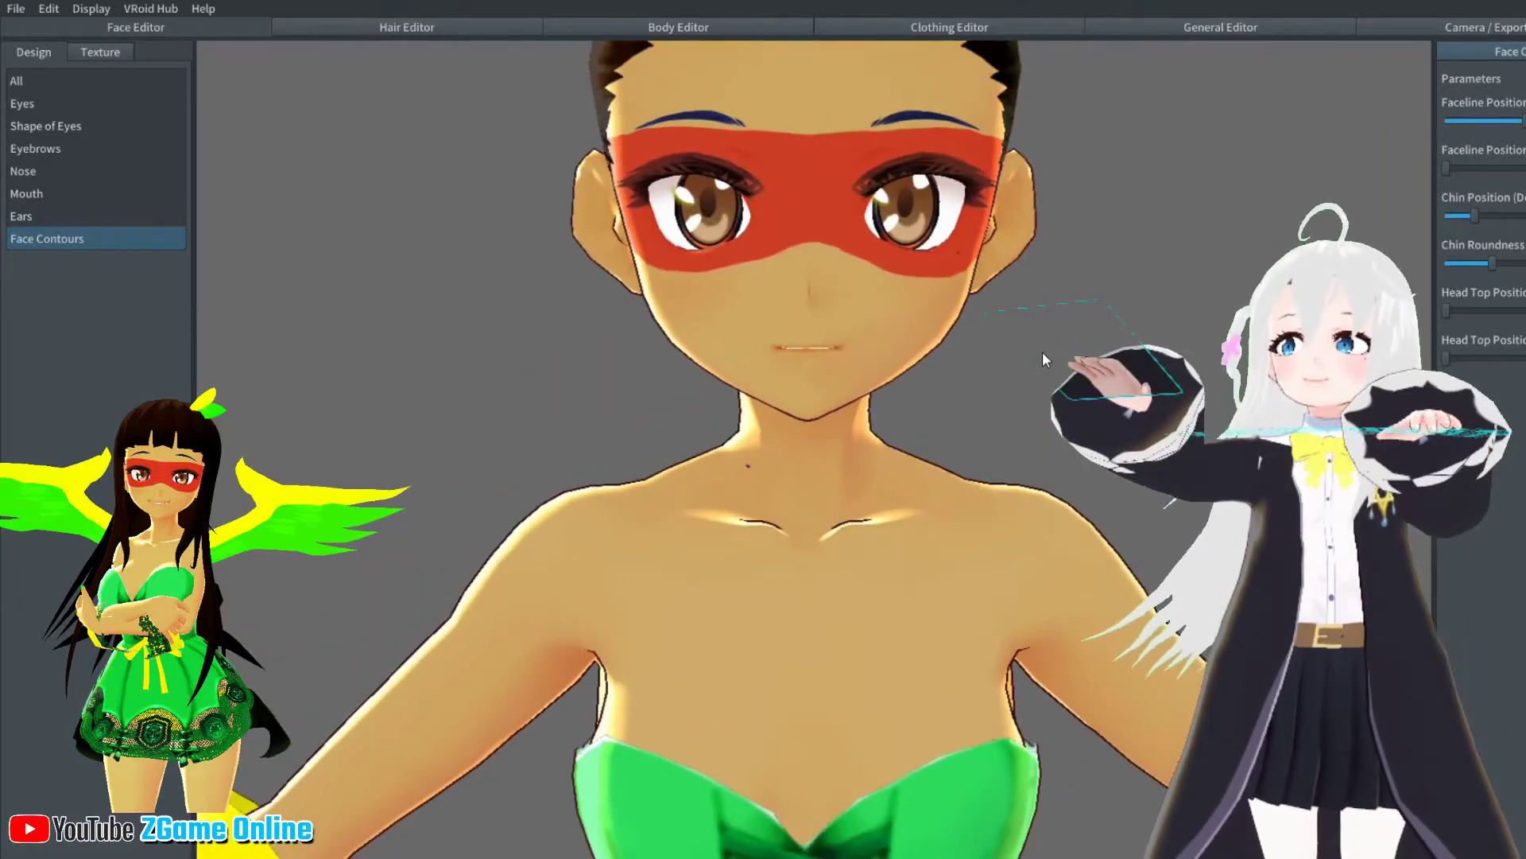
scroll(1026, 374, "down", 3)
Add a freehand hair group and duplicate the hair material to get a second hair texture
left_click(407, 27)
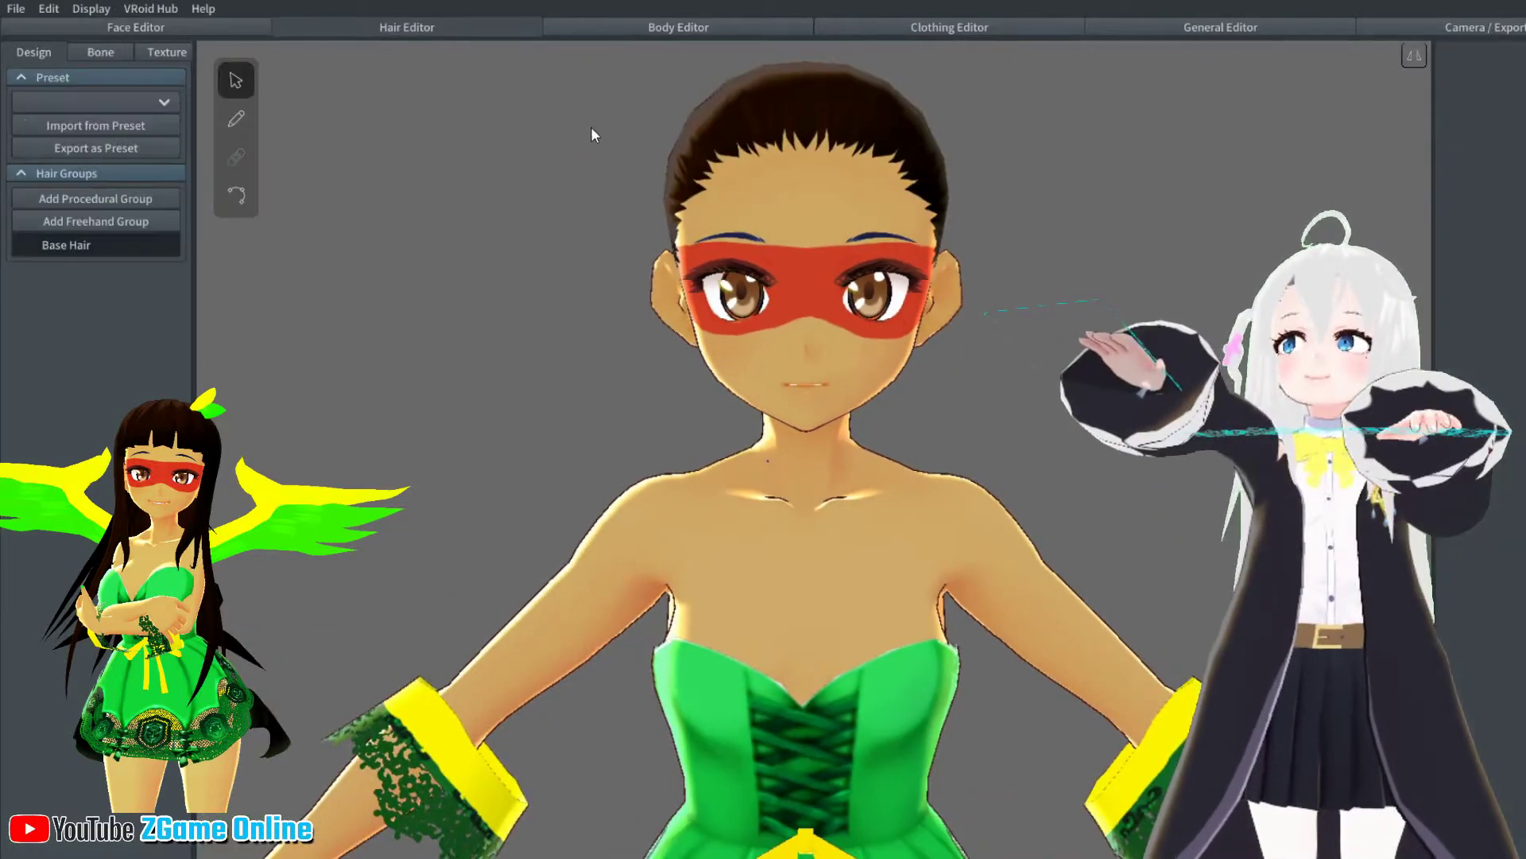
left_click(84, 221)
left_click(165, 52)
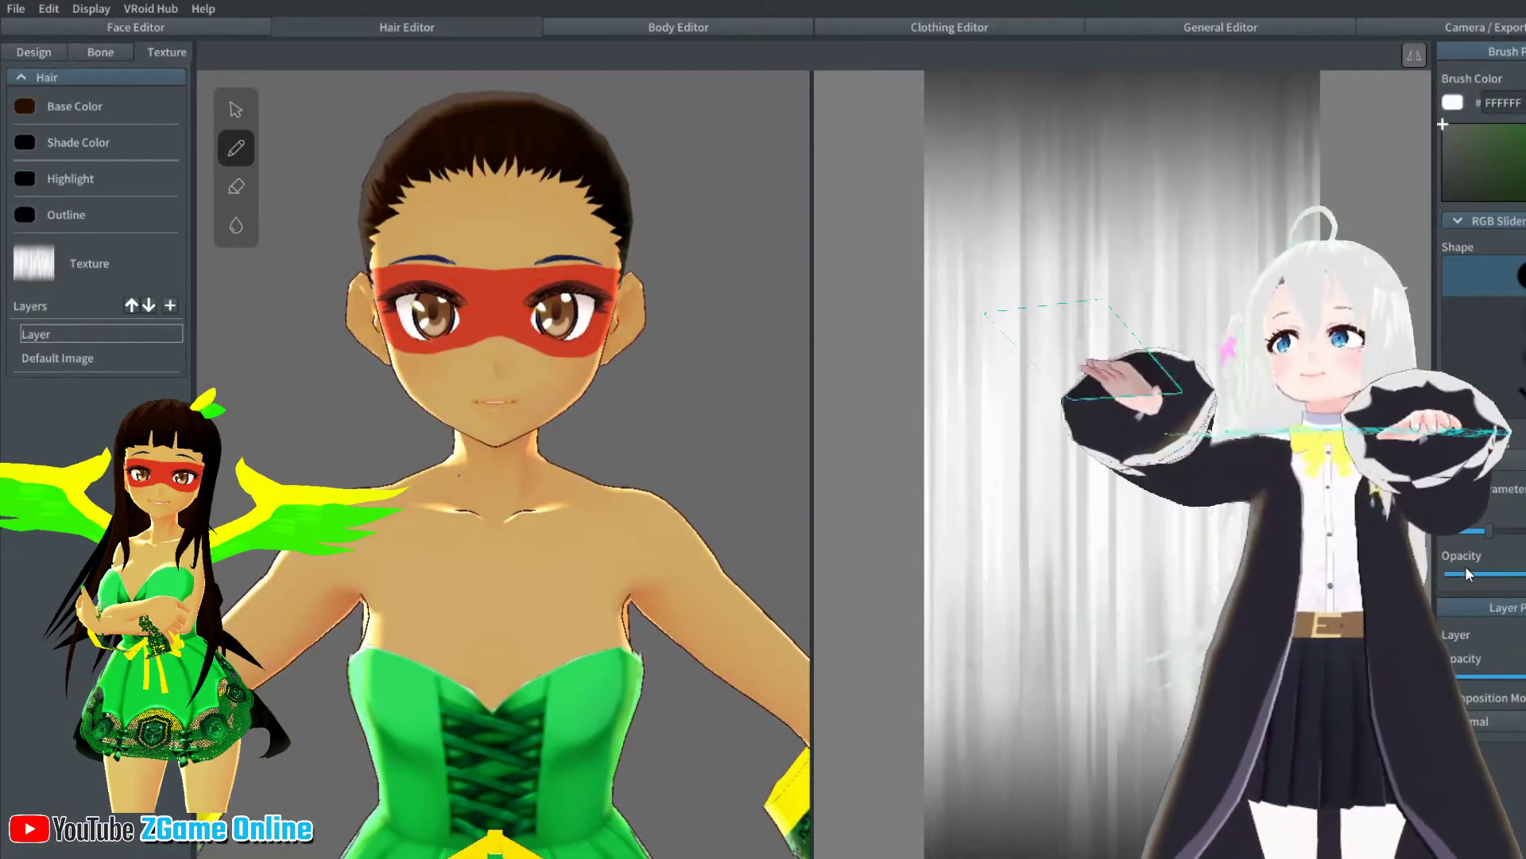
left_click(54, 56)
left_click(166, 53)
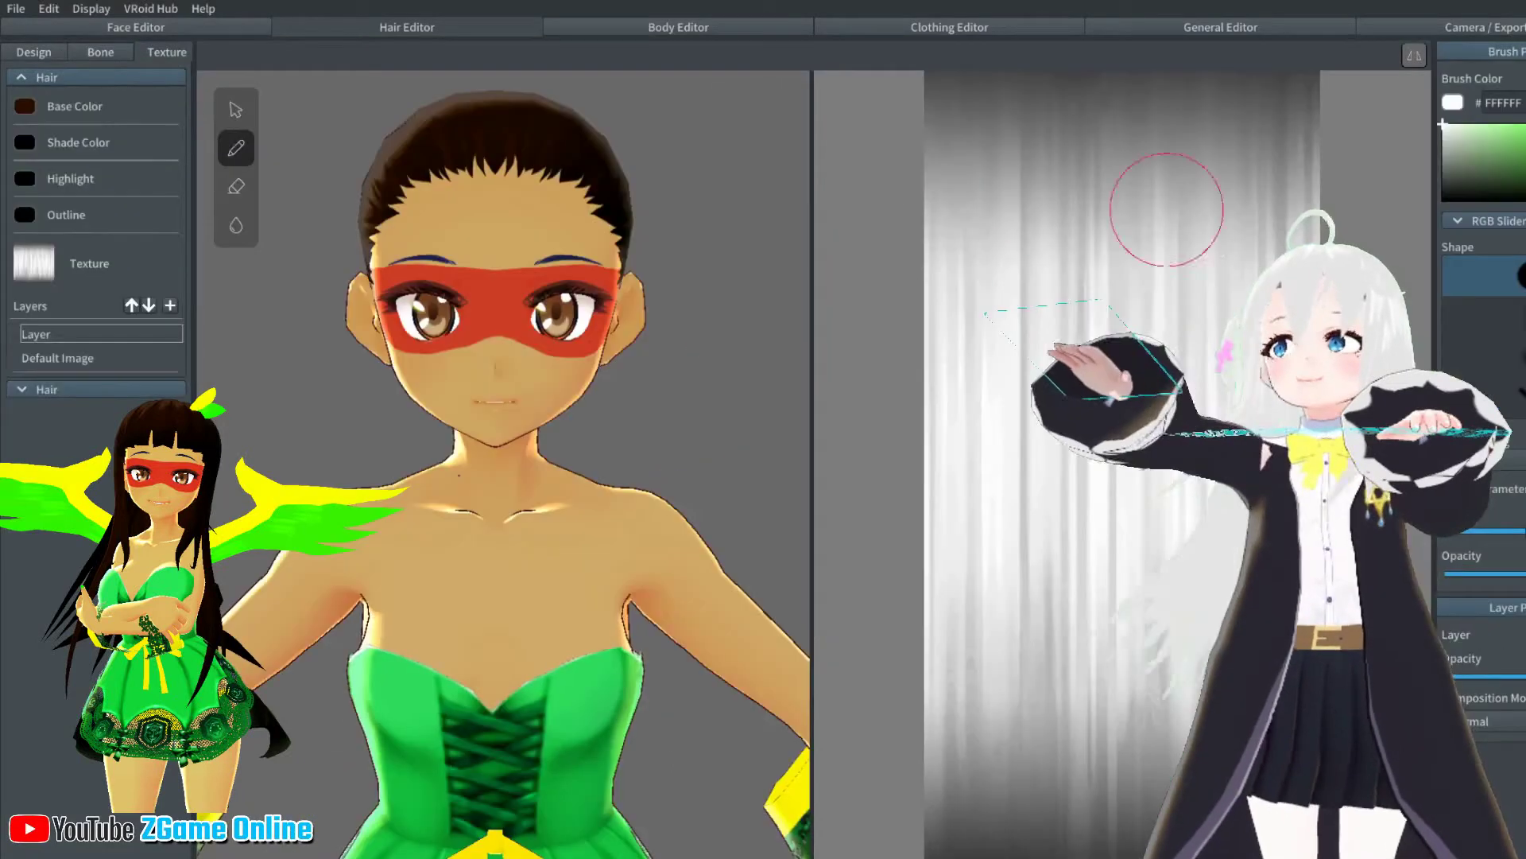
Paint the entire layer of the second hair texture solid white FFFFFF
left_click(27, 392)
left_click(37, 646)
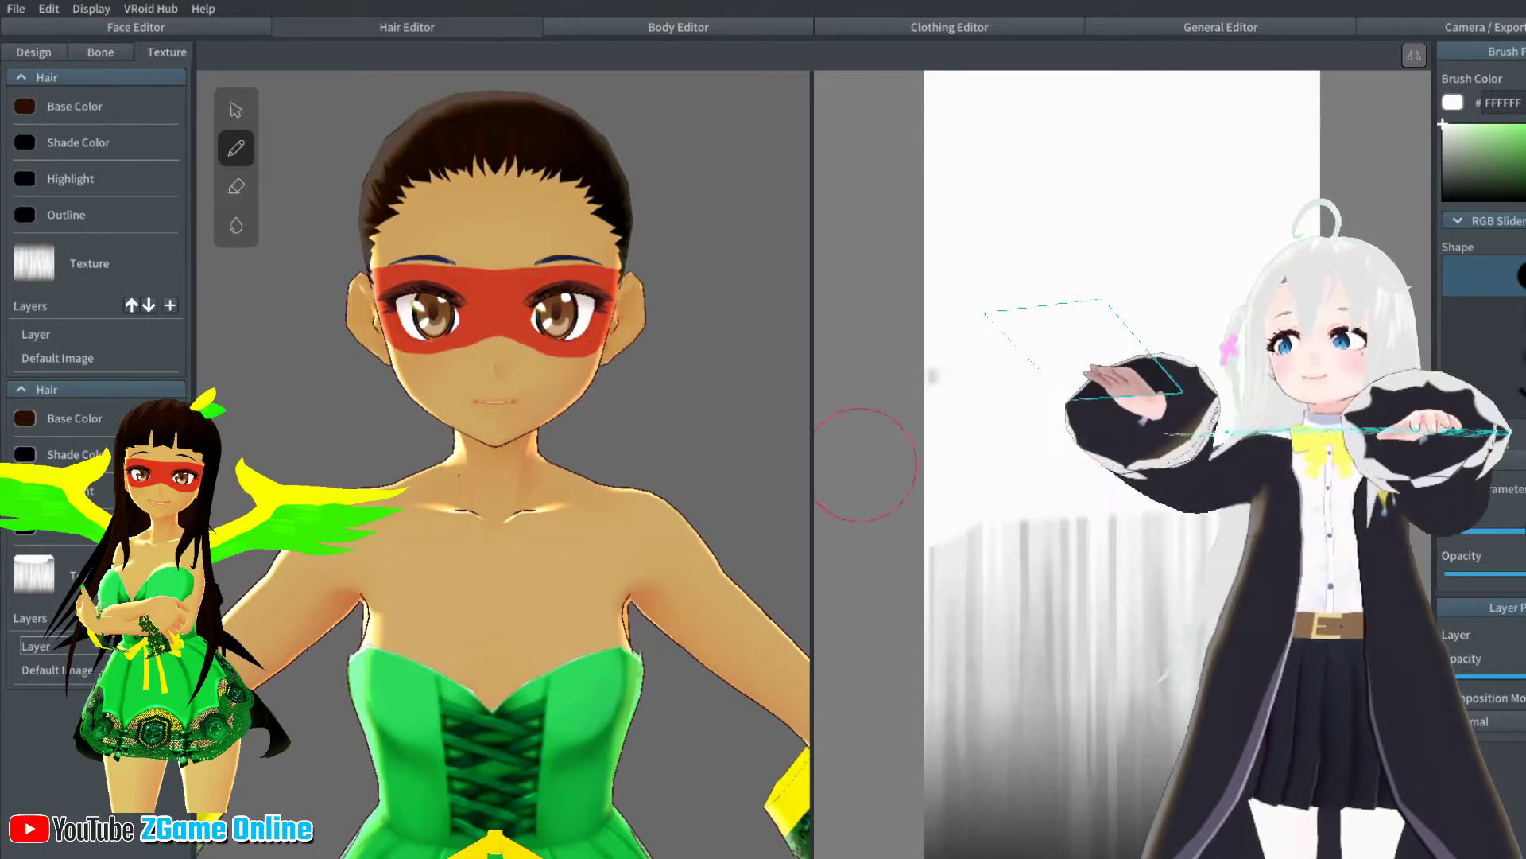
scroll(1004, 543, "down", 2)
mouse_move(1003, 543)
left_mouse_down()
mouse_move(883, 672)
mouse_move(866, 763)
left_mouse_up()
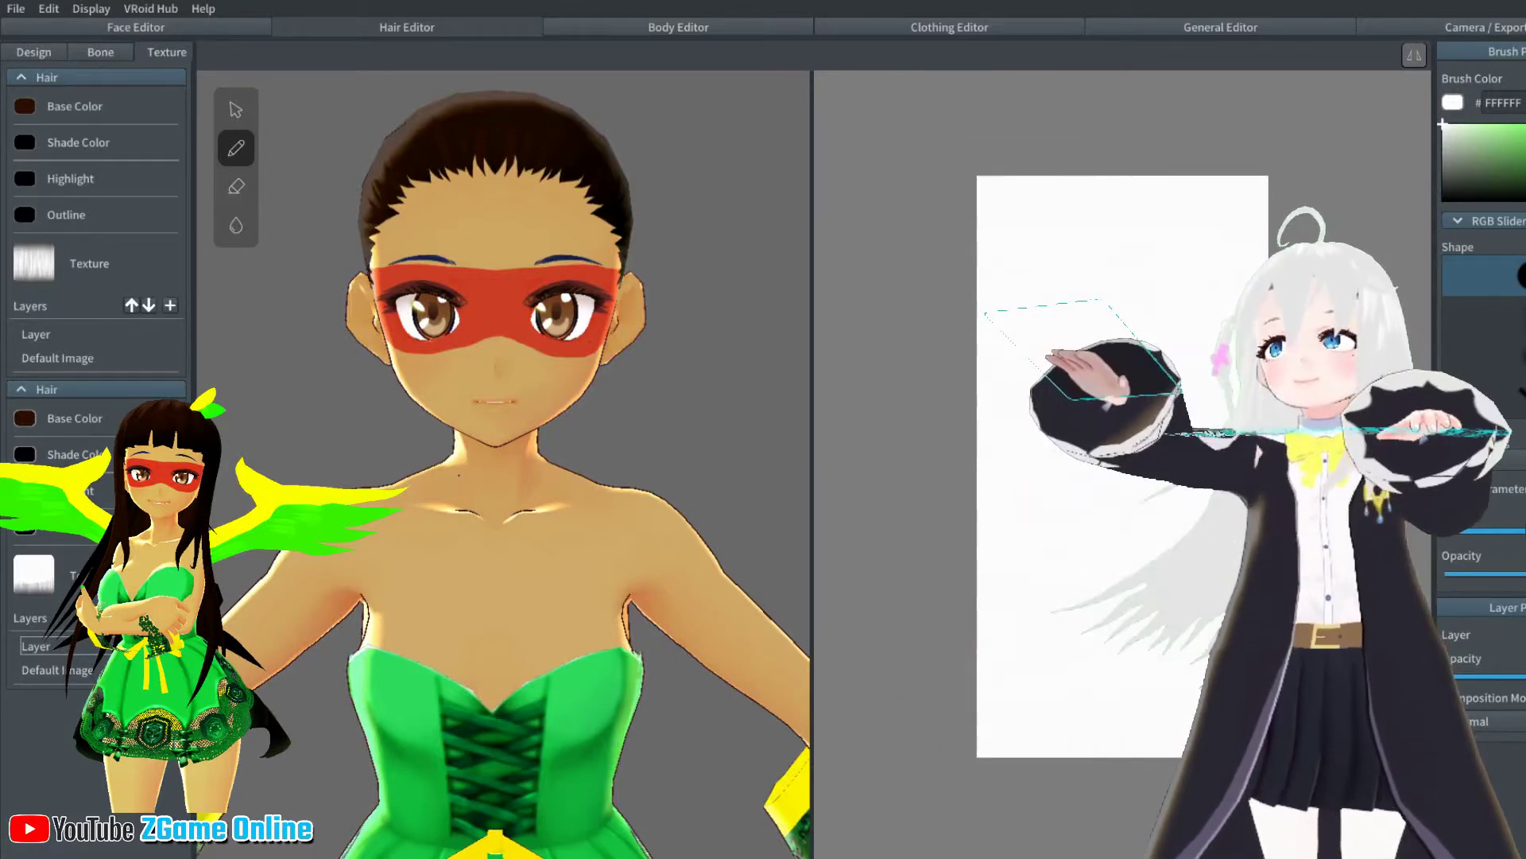
Draw a wide bangs strand in the new freehand group from the crown down over the centre of the forehead
left_click(39, 51)
left_click_drag(820, 183, 822, 195)
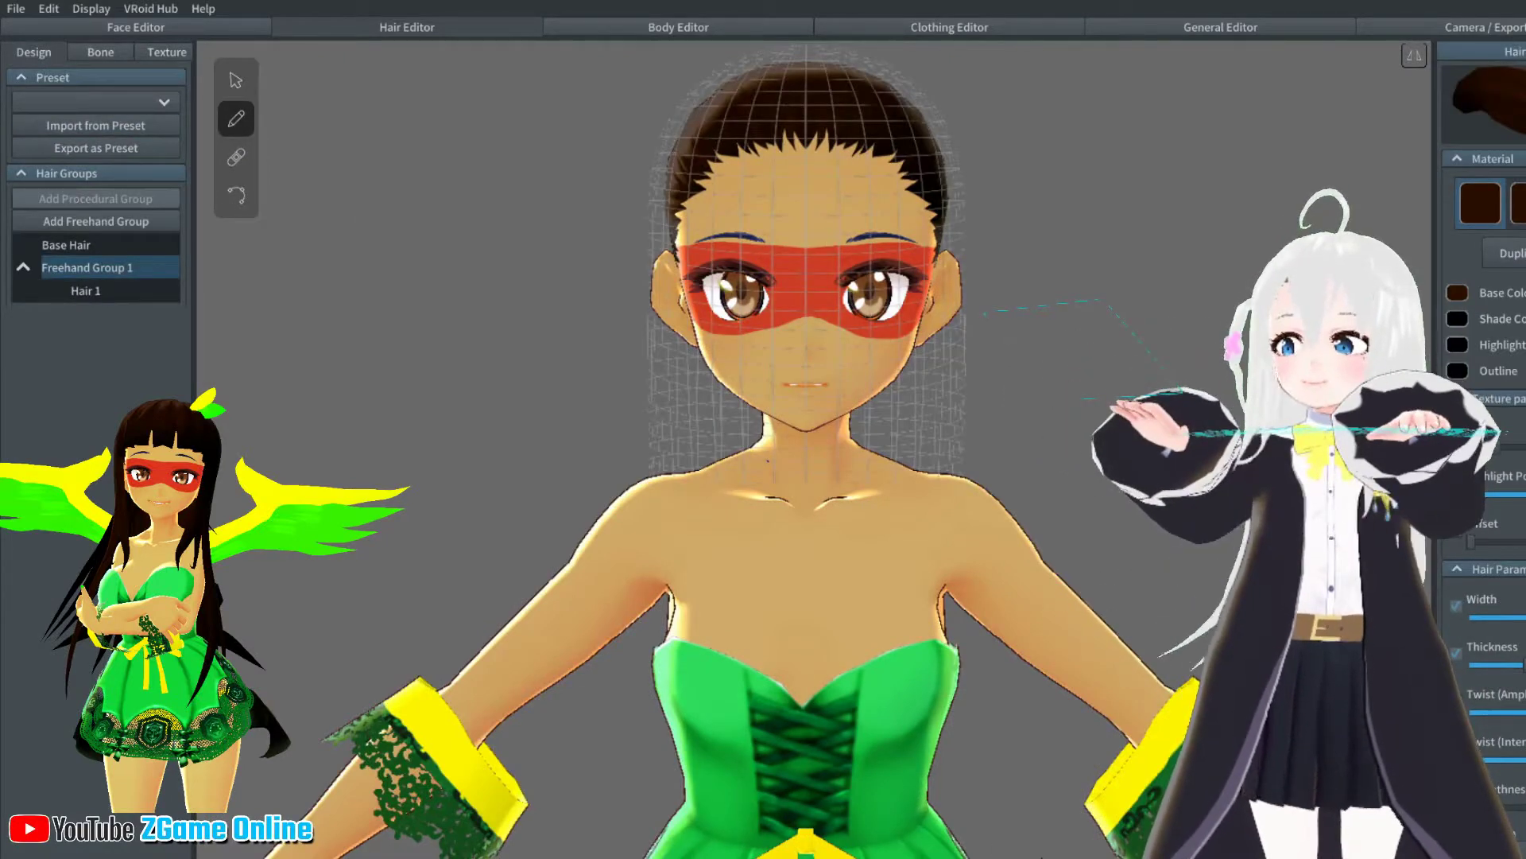
scroll(1505, 626, "down", 5)
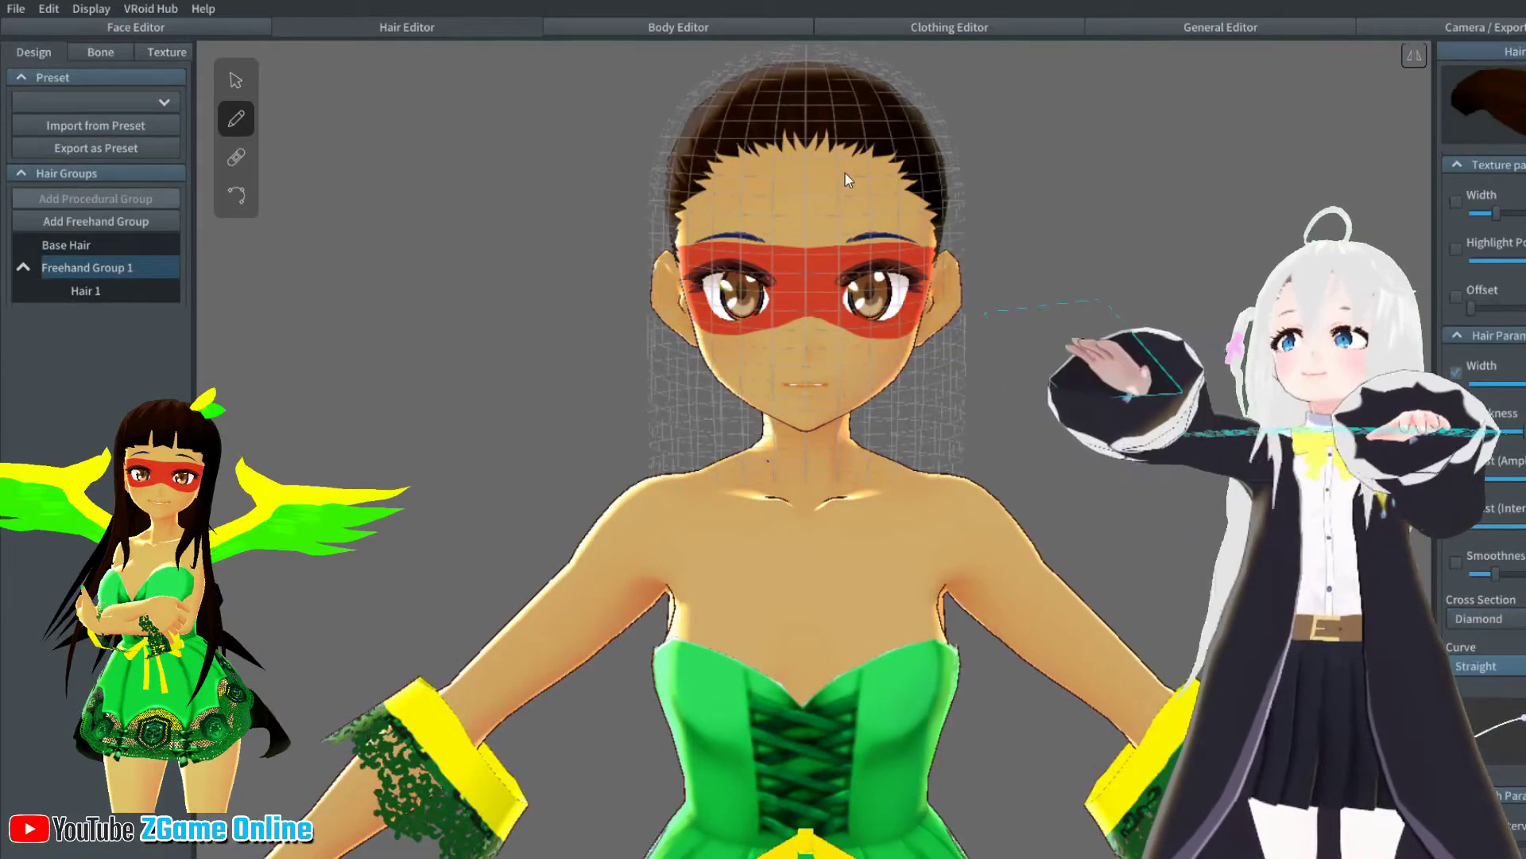
middle_click_drag(846, 173, 814, 296)
left_click_drag(814, 296, 813, 481)
scroll(1515, 458, "up", 5)
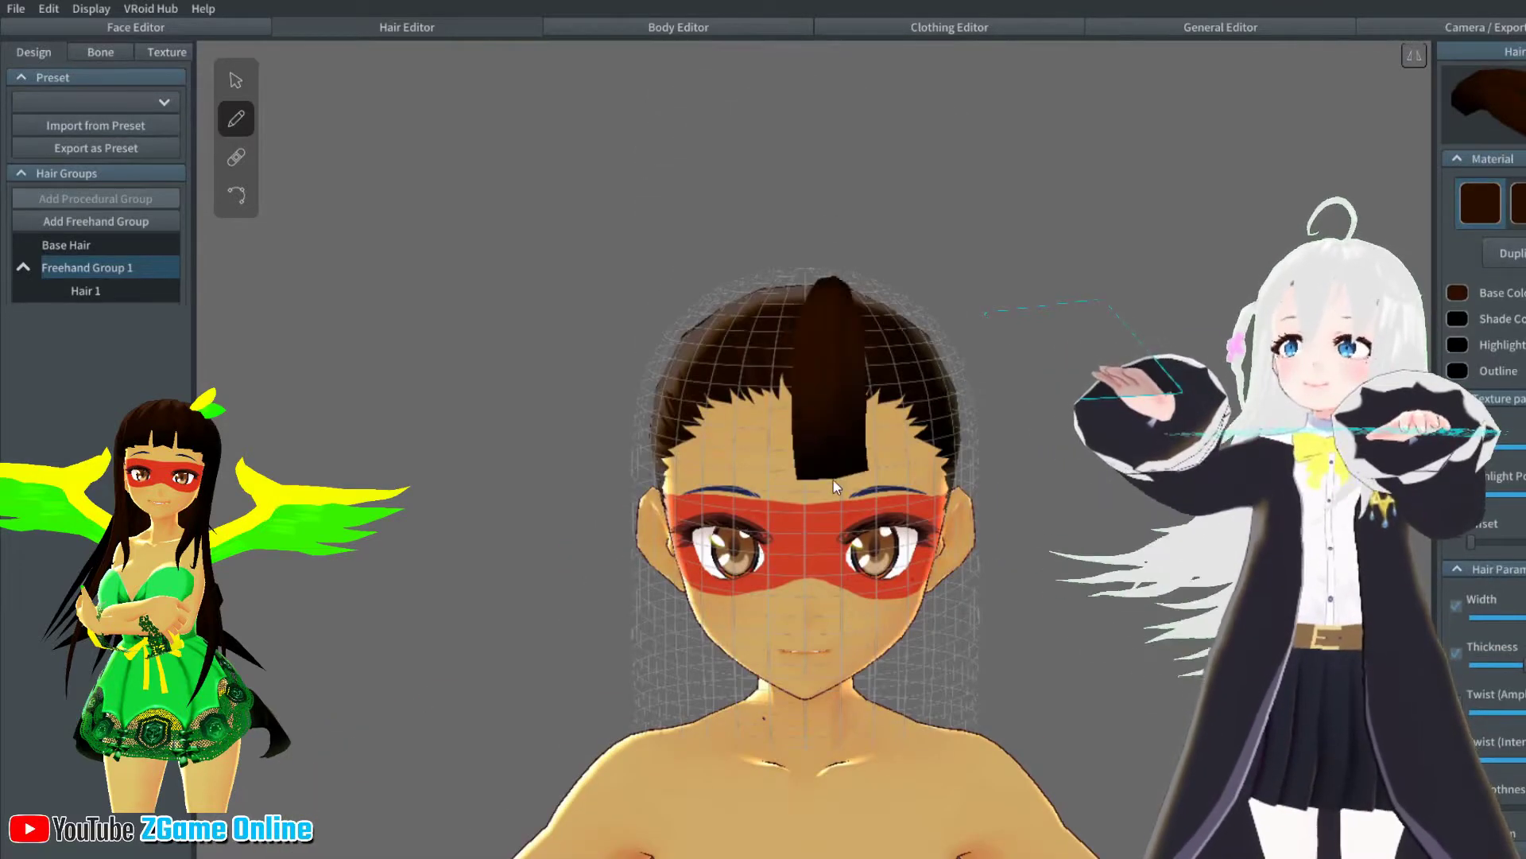
Undo the last bangs strand and pull the freehand group's guide mesh inward beside the jaw and neck
key("ctrl+z")
scroll(904, 428, "up", 5)
mouse_move(827, 316)
right_mouse_down()
mouse_move(864, 393)
mouse_move(826, 401)
right_mouse_up()
left_click(237, 84)
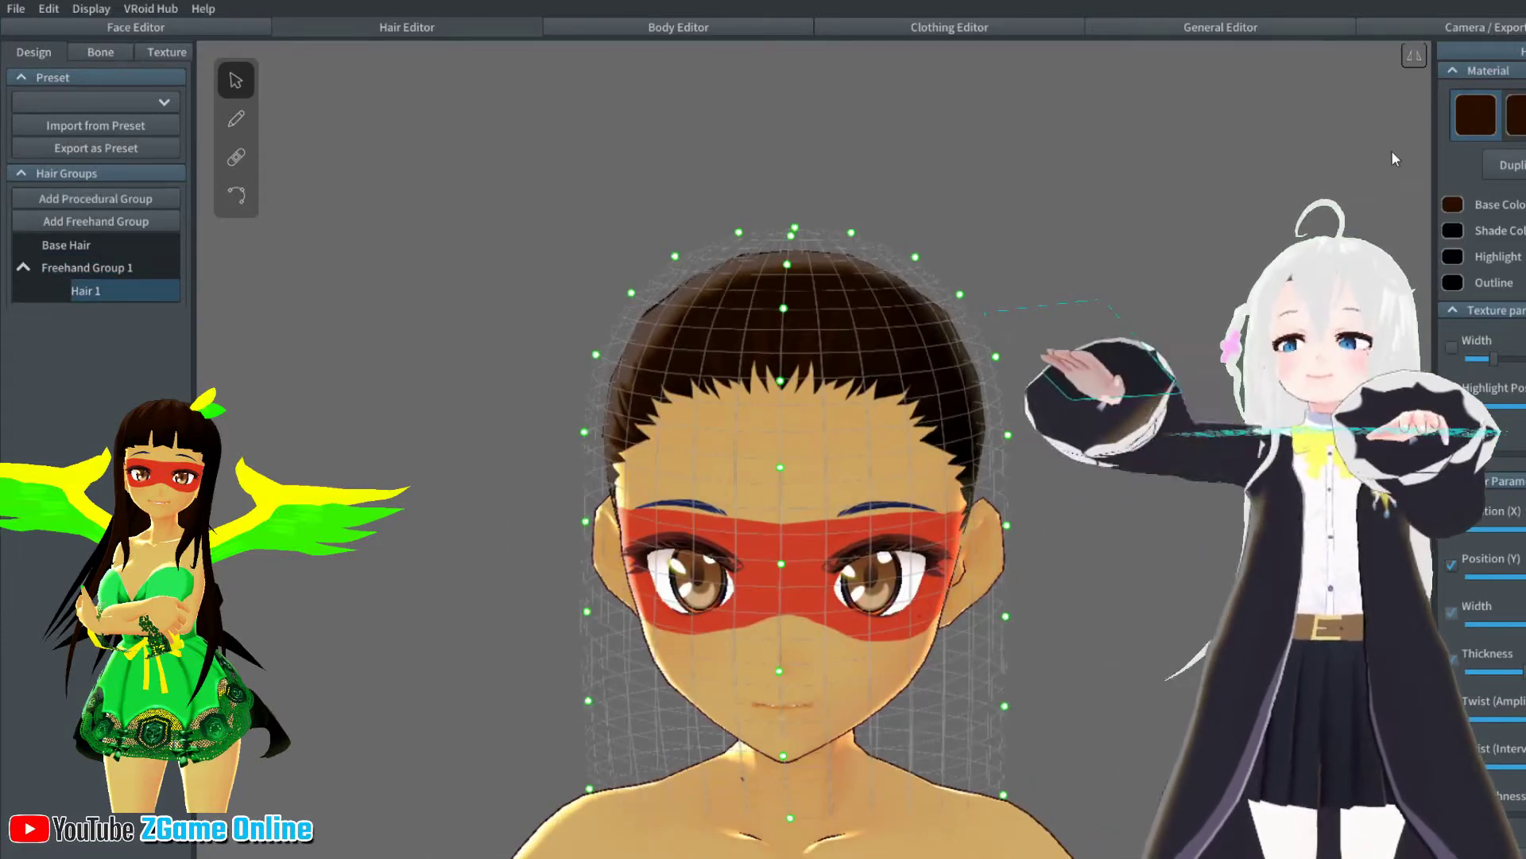
right_click_drag(1043, 488, 1019, 435)
left_click_drag(1002, 695, 955, 695)
left_click_drag(1000, 600, 968, 613)
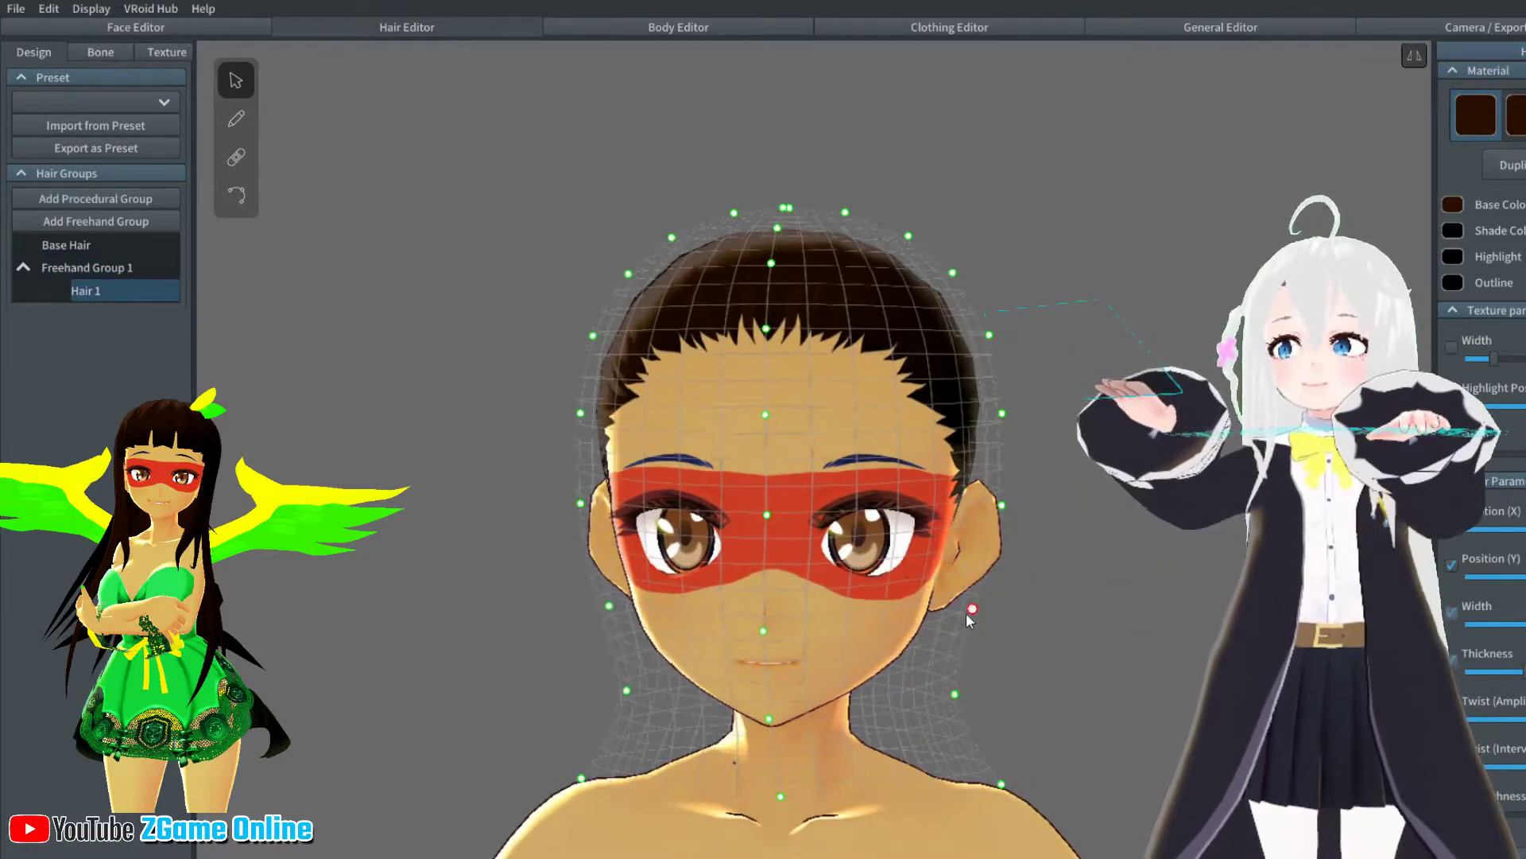
middle_click_drag(985, 787, 1035, 586)
left_click_drag(1048, 596, 940, 615)
right_click_drag(938, 614, 979, 629)
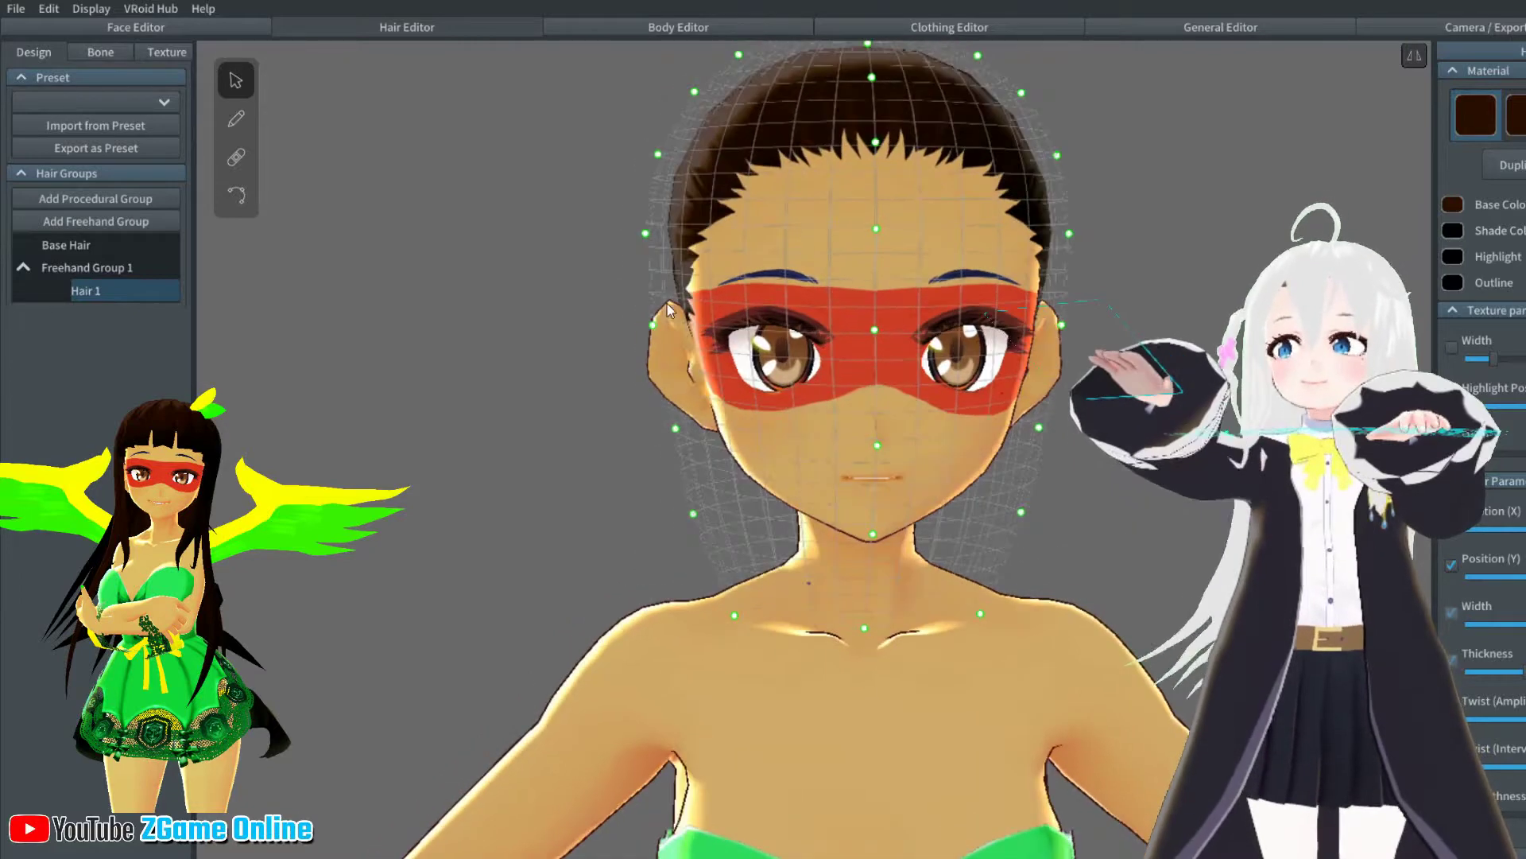
Draw a wide bangs strand from the crown down the centre of the forehead and turn on symmetrical drawing
left_click(236, 118)
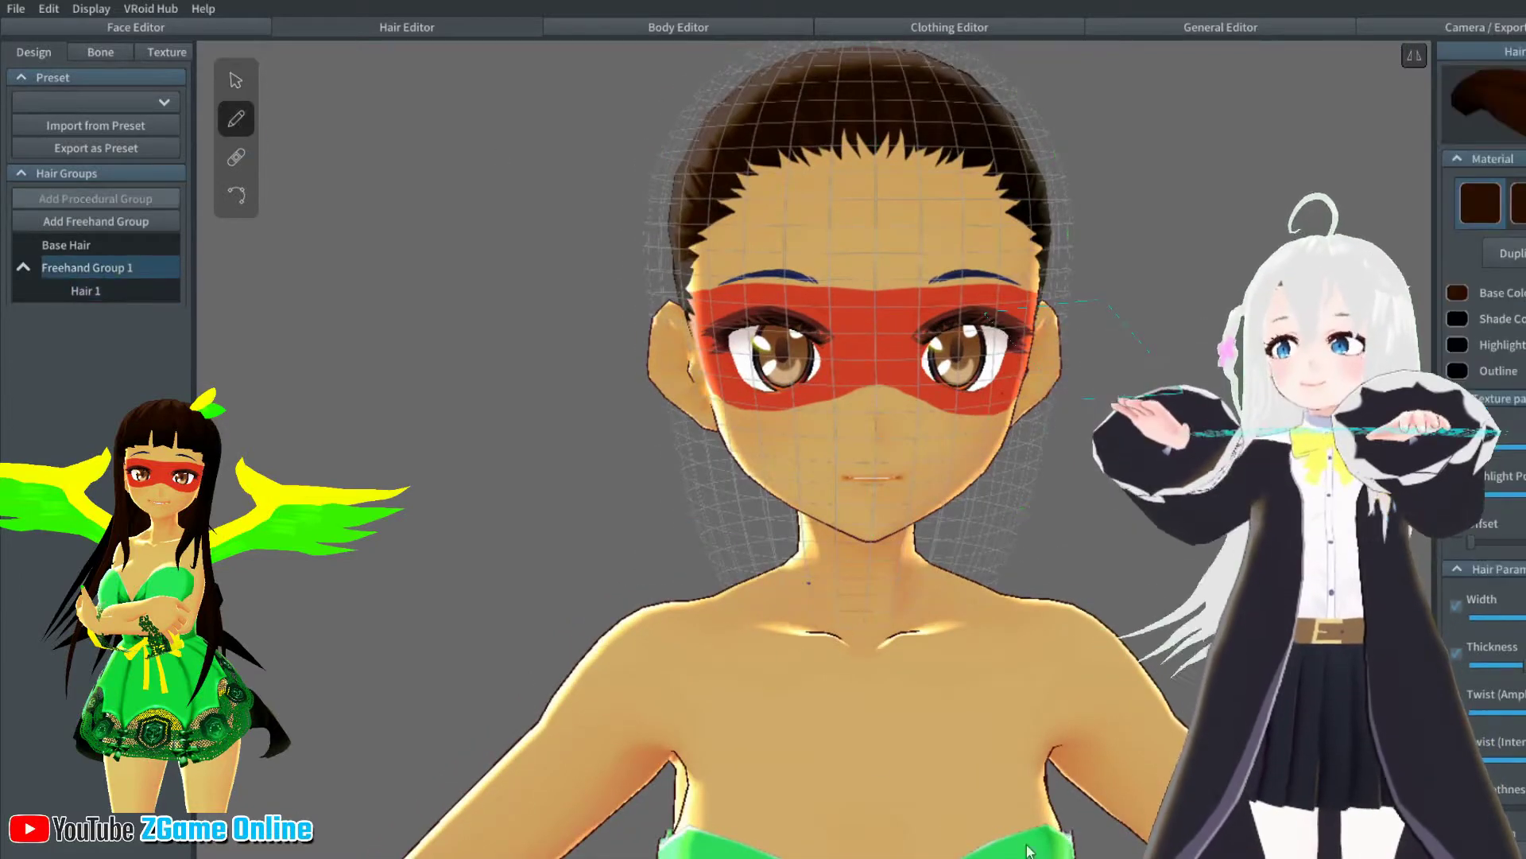
right_click_drag(913, 614, 895, 574)
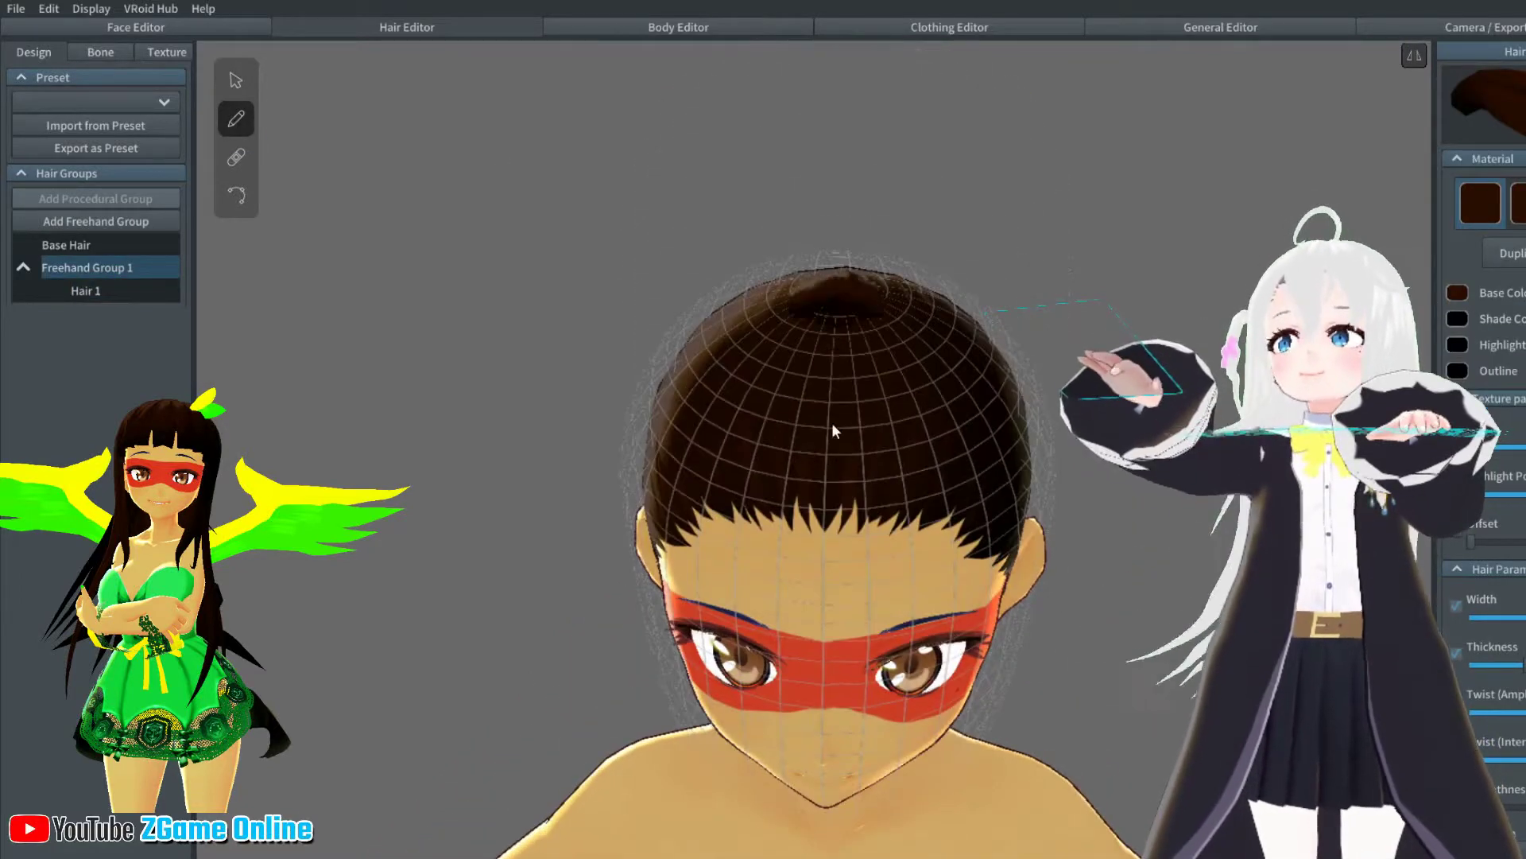
left_click_drag(835, 330, 822, 588)
right_click_drag(823, 589, 836, 357)
left_click(1420, 56)
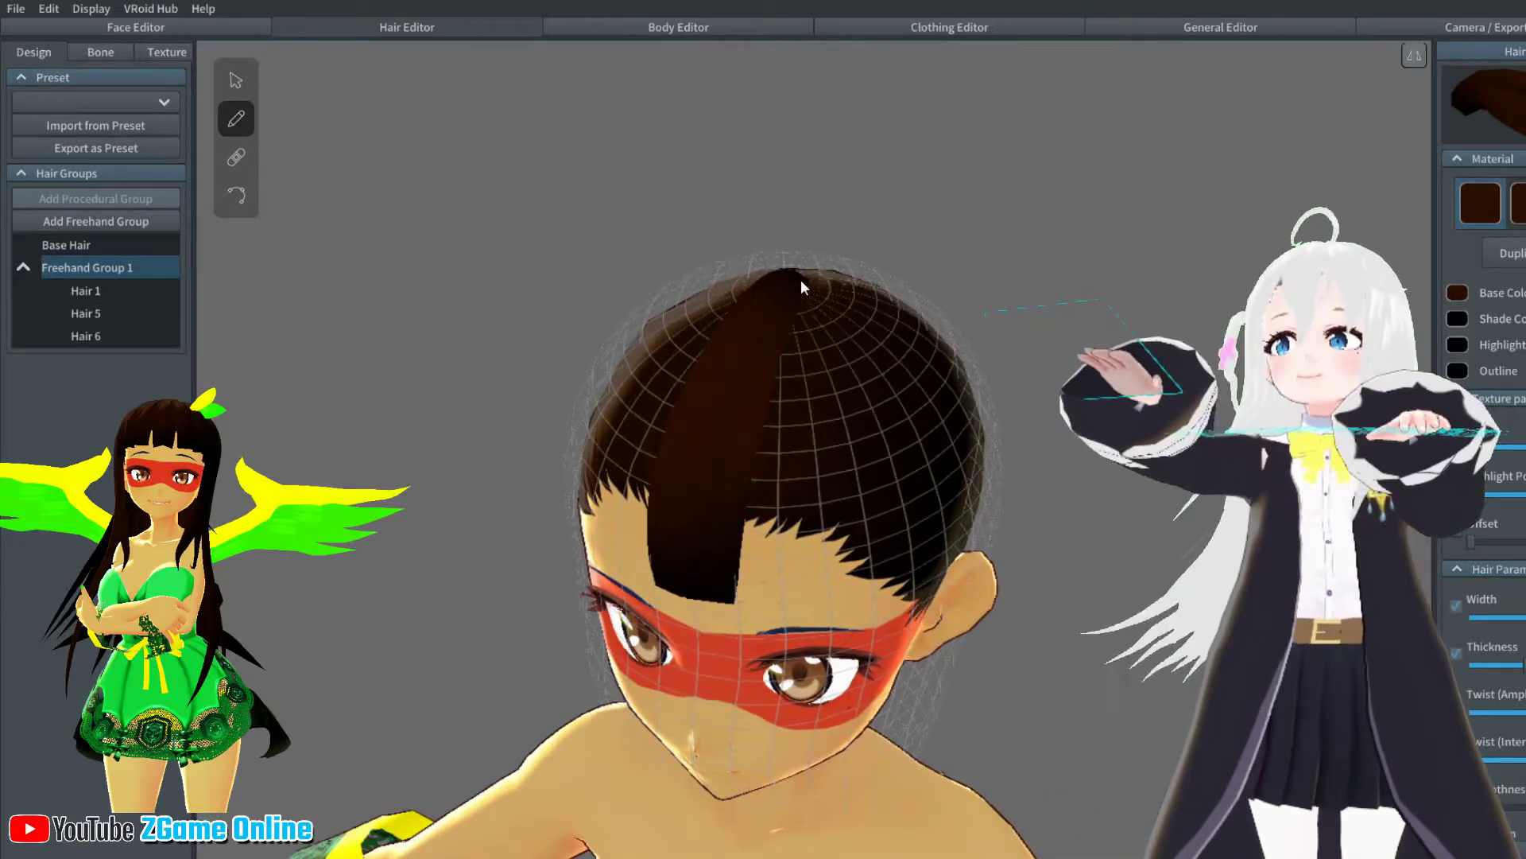
Draw mirrored bangs strands from the crown on both sides of the centre strand, undoing the misplaced strokes
left_click_drag(799, 279, 822, 577)
key("ctrl+z")
key("ctrl+z")
mouse_move(797, 280)
left_mouse_down()
mouse_move(830, 574)
mouse_move(783, 455)
mouse_move(780, 580)
mouse_move(796, 523)
mouse_move(801, 568)
left_mouse_up()
key("ctrl+z")
key("ctrl+z")
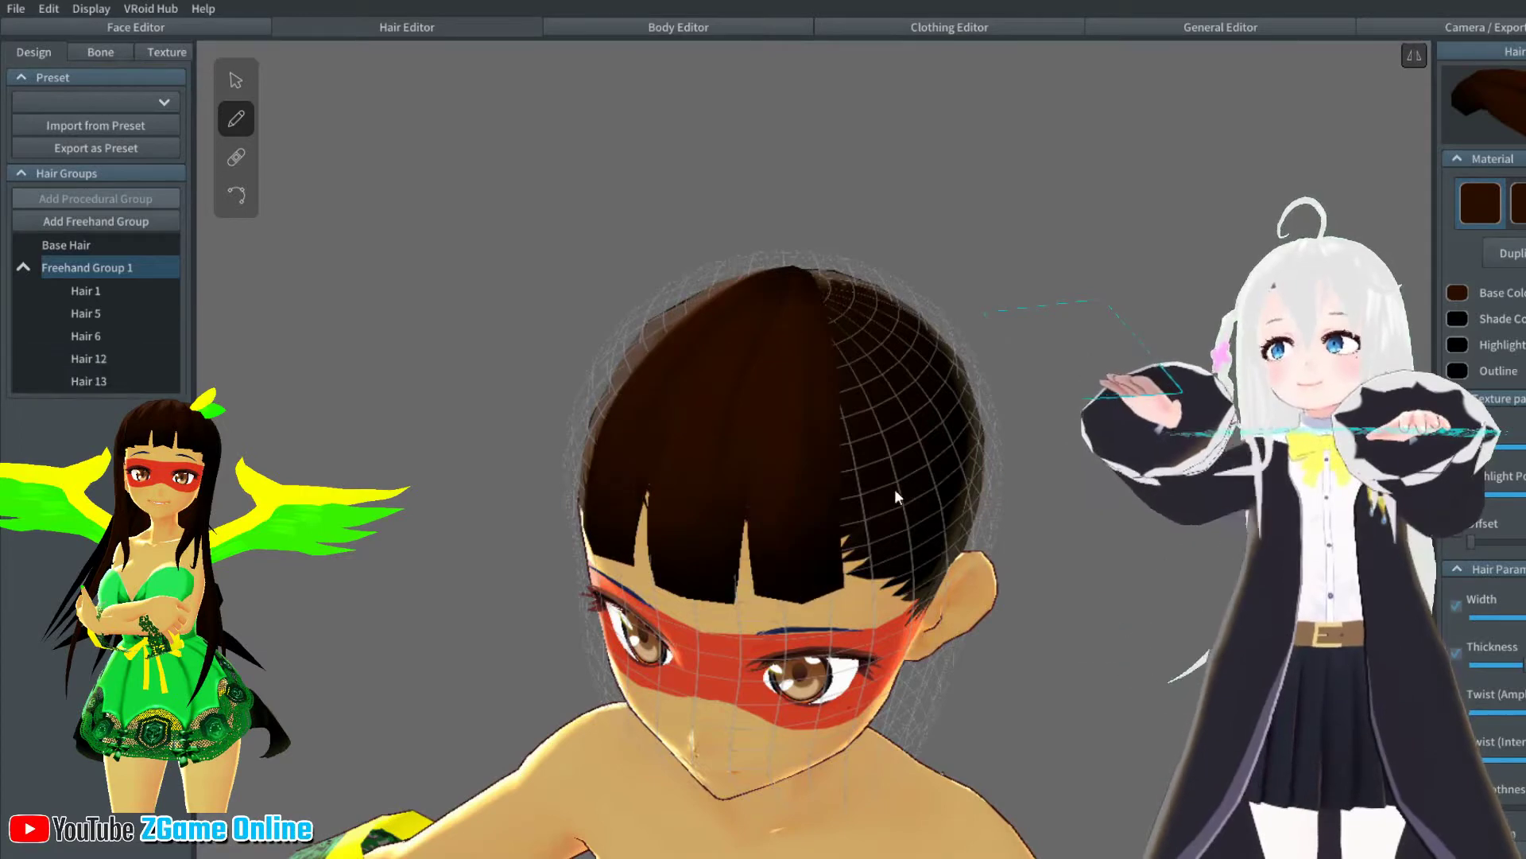
Draw further mirrored strands from the crown to cover both temples and the sides of the head down to the ears
mouse_move(895, 489)
right_mouse_down()
mouse_move(926, 432)
mouse_move(955, 232)
right_mouse_up()
left_click_drag(957, 235, 1072, 511)
mouse_move(1072, 510)
right_mouse_down()
mouse_move(1018, 482)
mouse_move(957, 287)
right_mouse_up()
left_click_drag(957, 288, 1032, 511)
mouse_move(1032, 510)
right_mouse_down()
mouse_move(990, 504)
mouse_move(808, 359)
mouse_move(666, 470)
mouse_move(702, 549)
mouse_move(747, 526)
right_mouse_up()
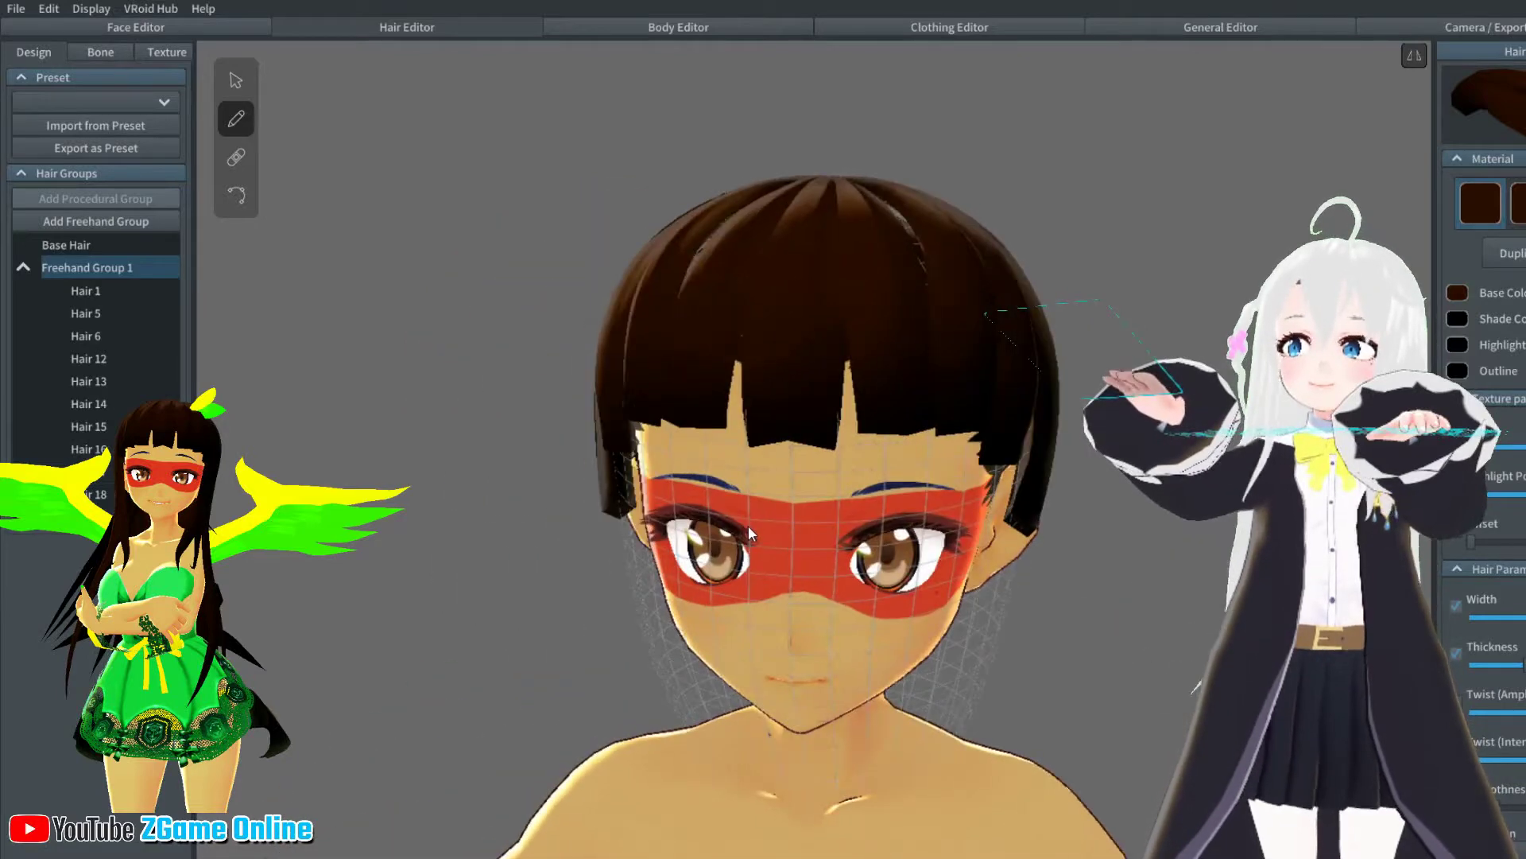
Adjust the control points of the bangs strands to close the gaps between them near the crown
left_click(236, 195)
right_click_drag(892, 275, 942, 343)
scroll(942, 344, "up", 3)
left_click(942, 343)
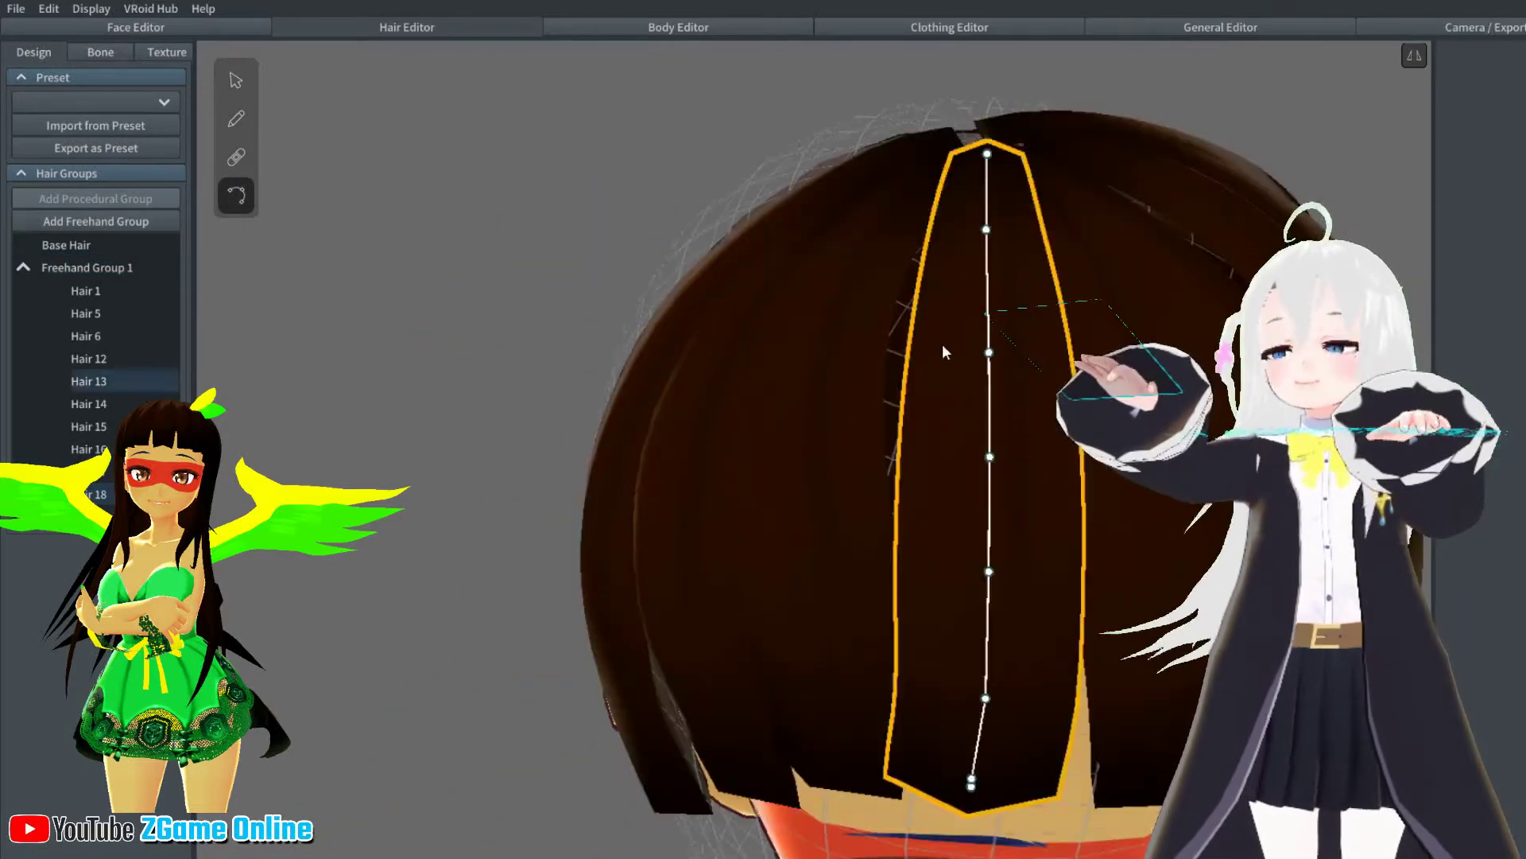
left_click(869, 310)
left_click_drag(832, 311, 851, 314)
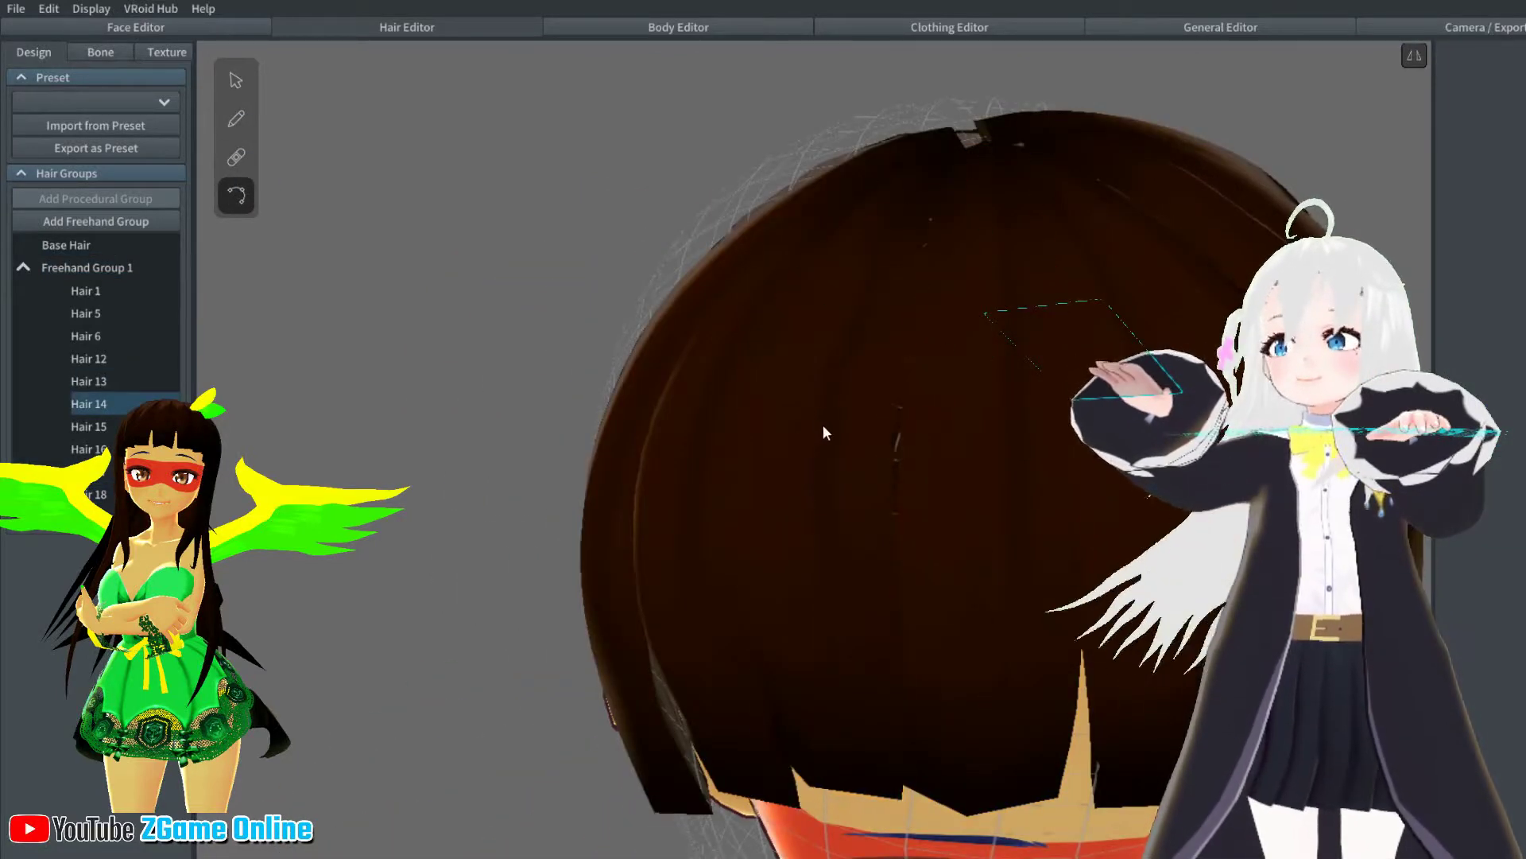
right_click_drag(947, 199, 966, 350)
left_click(962, 391)
left_click_drag(971, 395, 1005, 380)
right_click_drag(1005, 380, 994, 239)
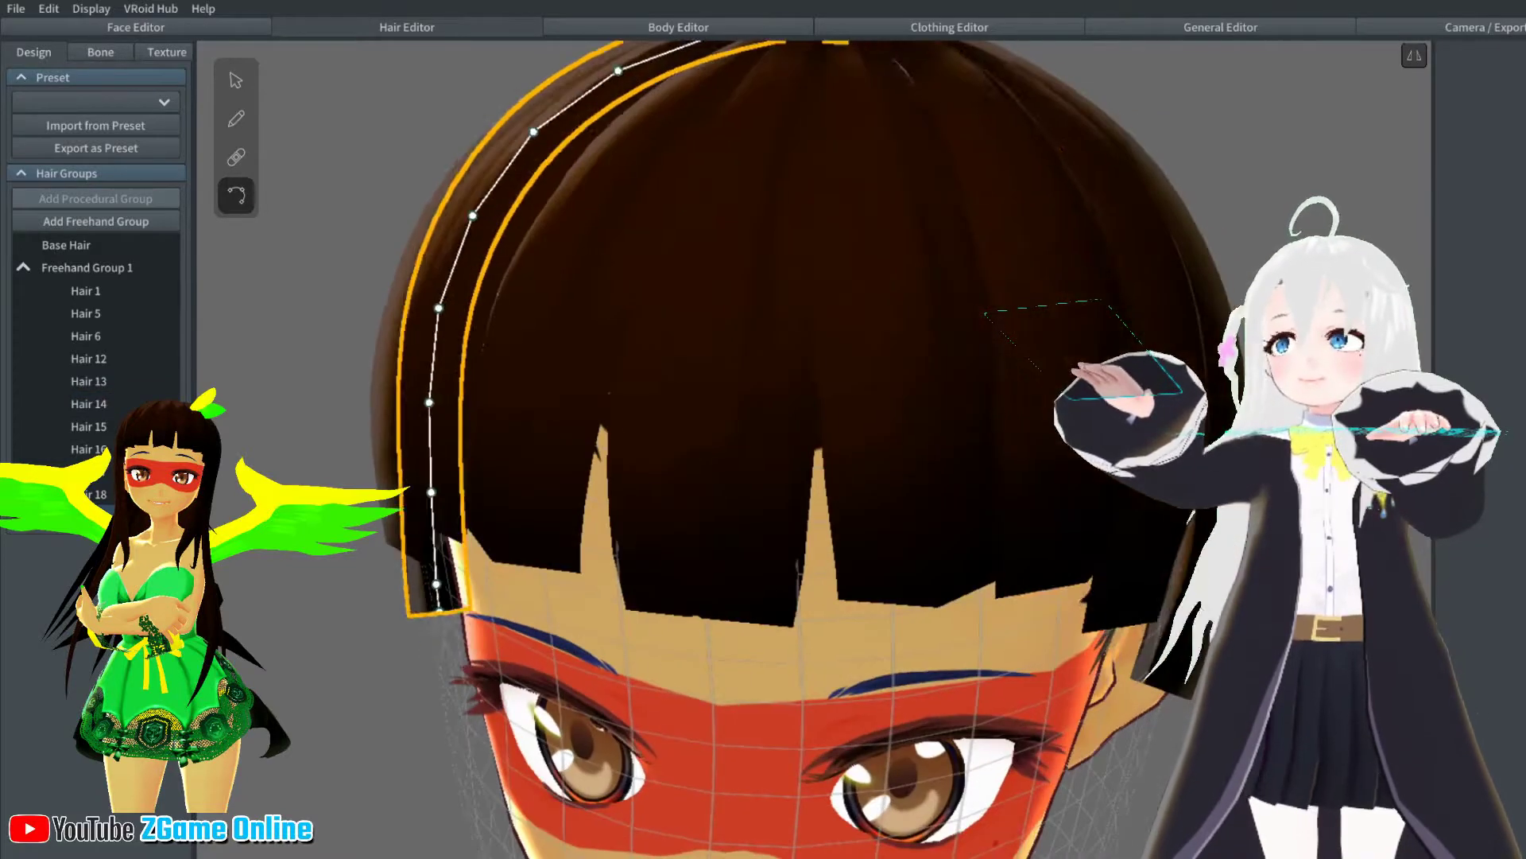
Even out the lower edge of the bangs with the control points and reshape the side strand in front of the ear
left_click(1058, 477)
left_click(923, 590)
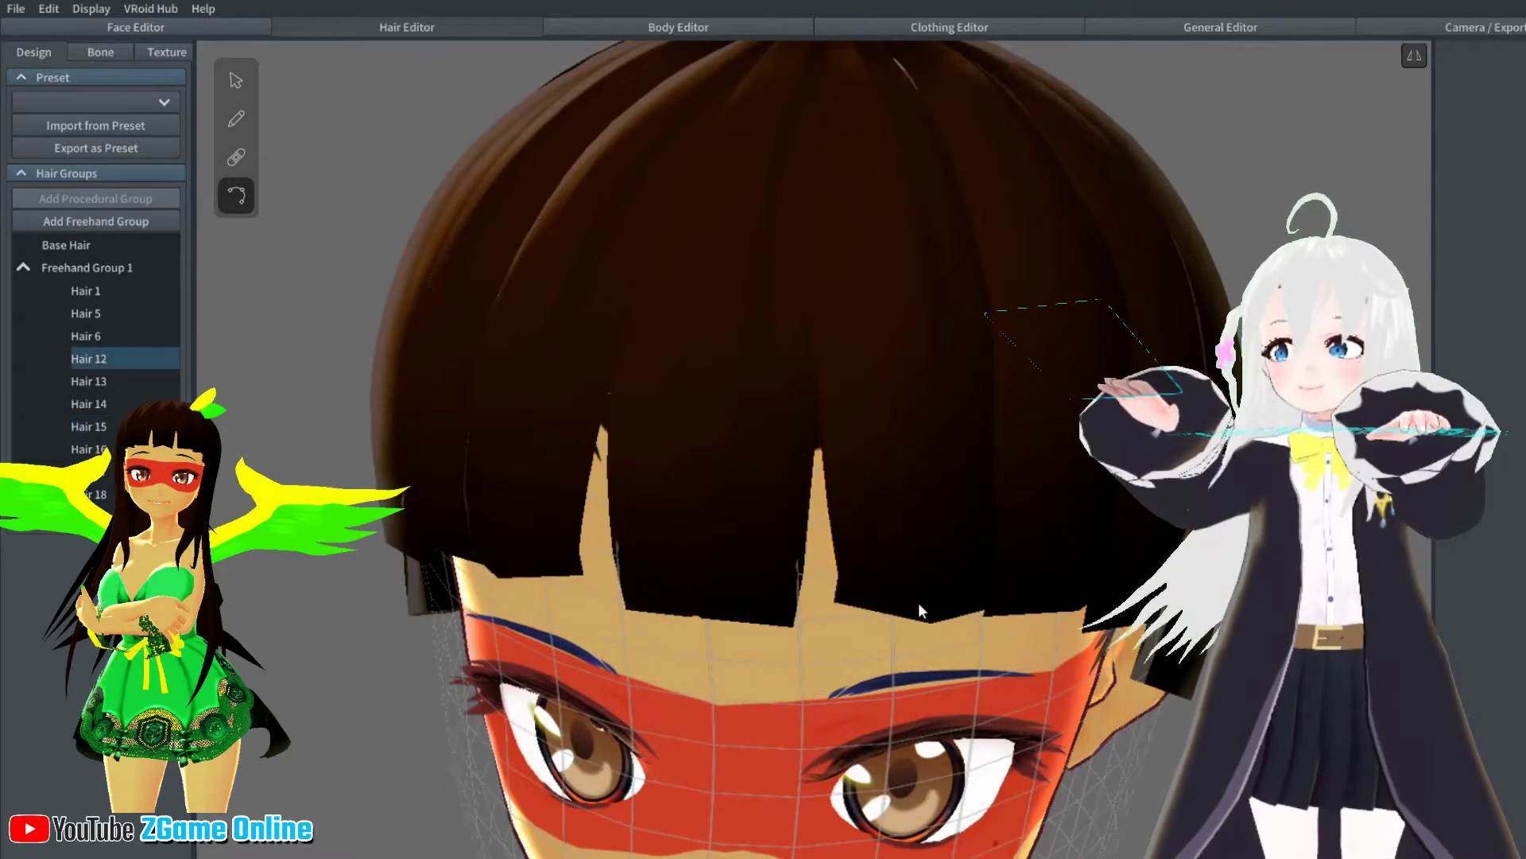
left_click(924, 604)
middle_click_drag(1123, 556, 1057, 267)
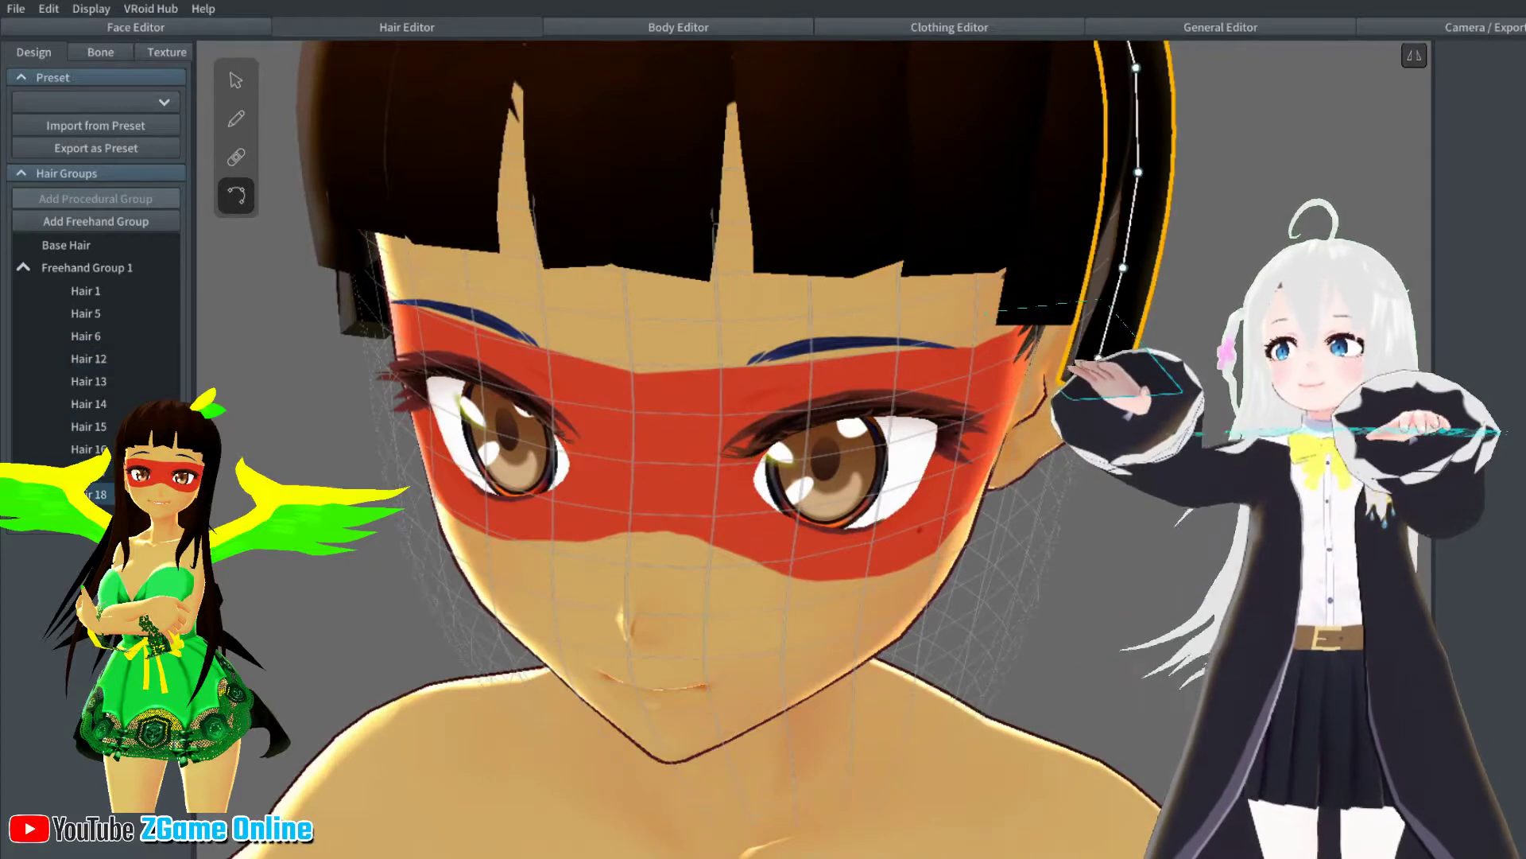
mouse_move(1043, 312)
right_mouse_down()
mouse_move(785, 302)
mouse_move(776, 316)
right_mouse_up()
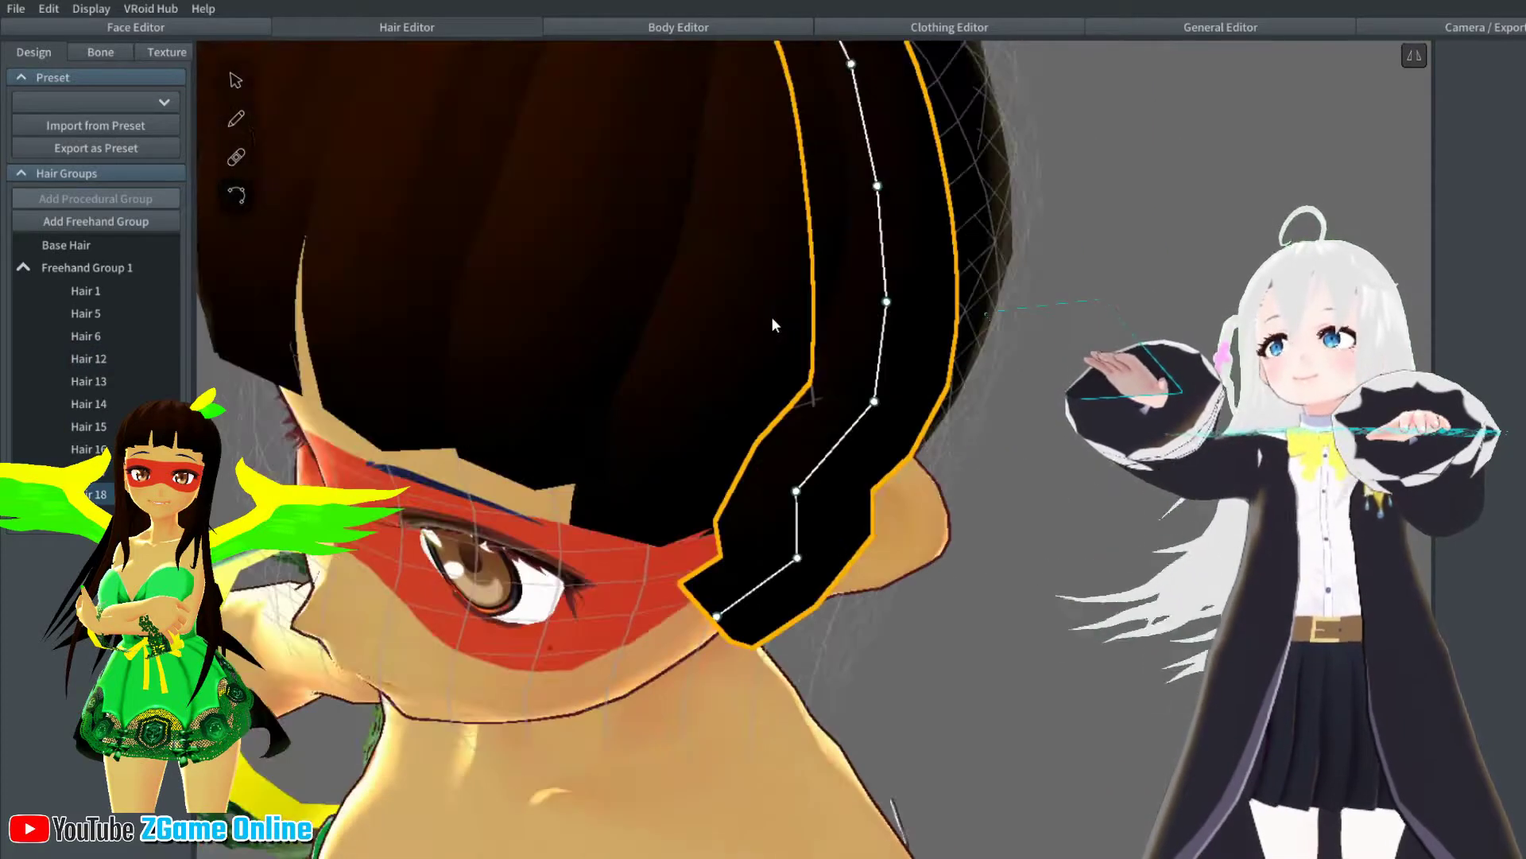
right_click_drag(874, 660, 844, 542)
scroll(629, 316, "down", 4)
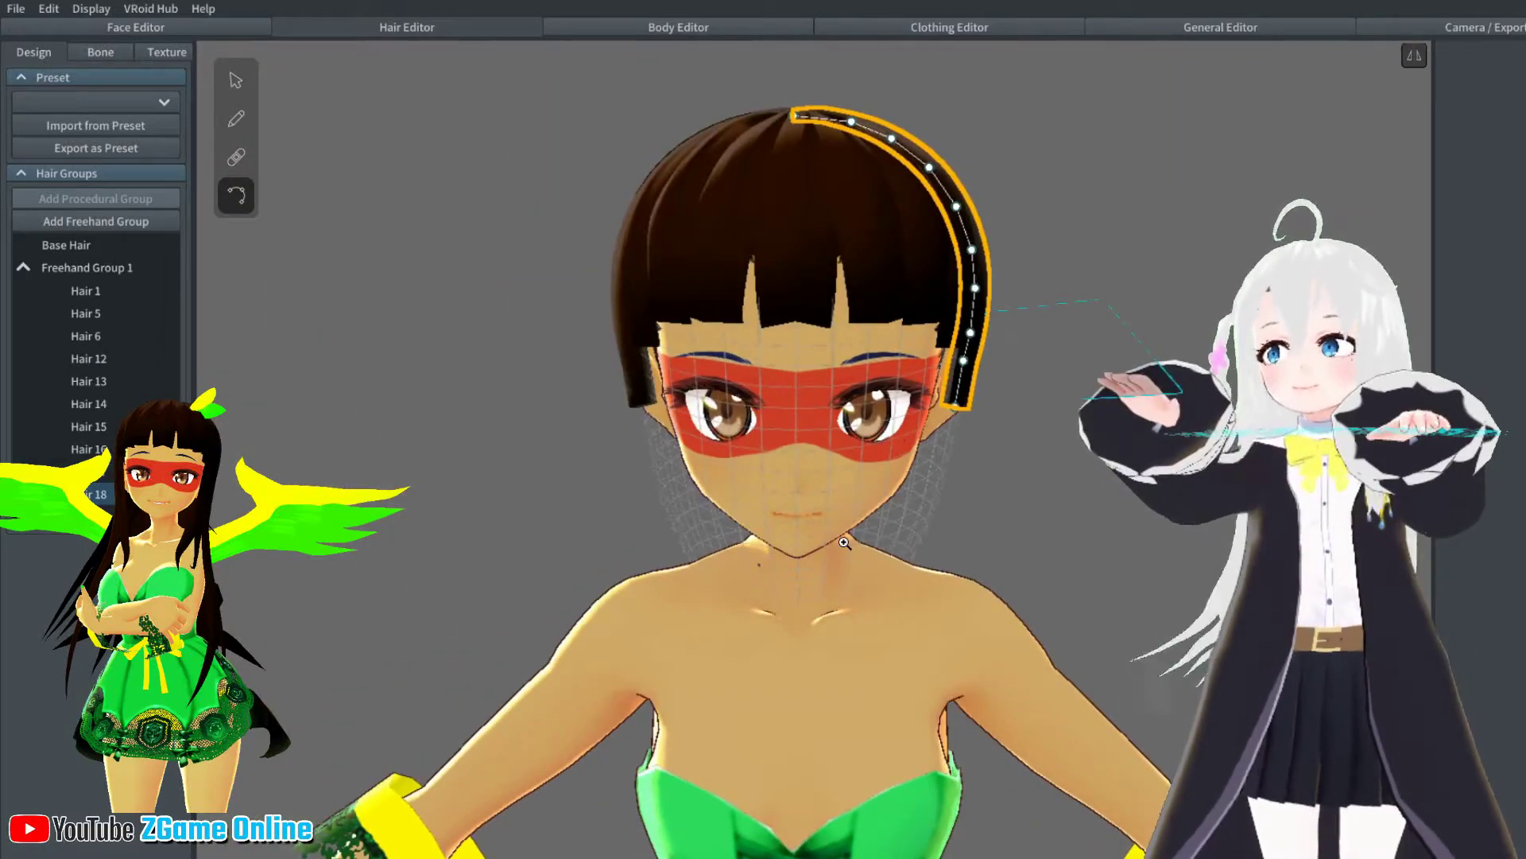
Add a second freehand hair group and stretch its guide mesh down to the waist, flaring outward at the base
right_click_drag(1048, 273, 1073, 238)
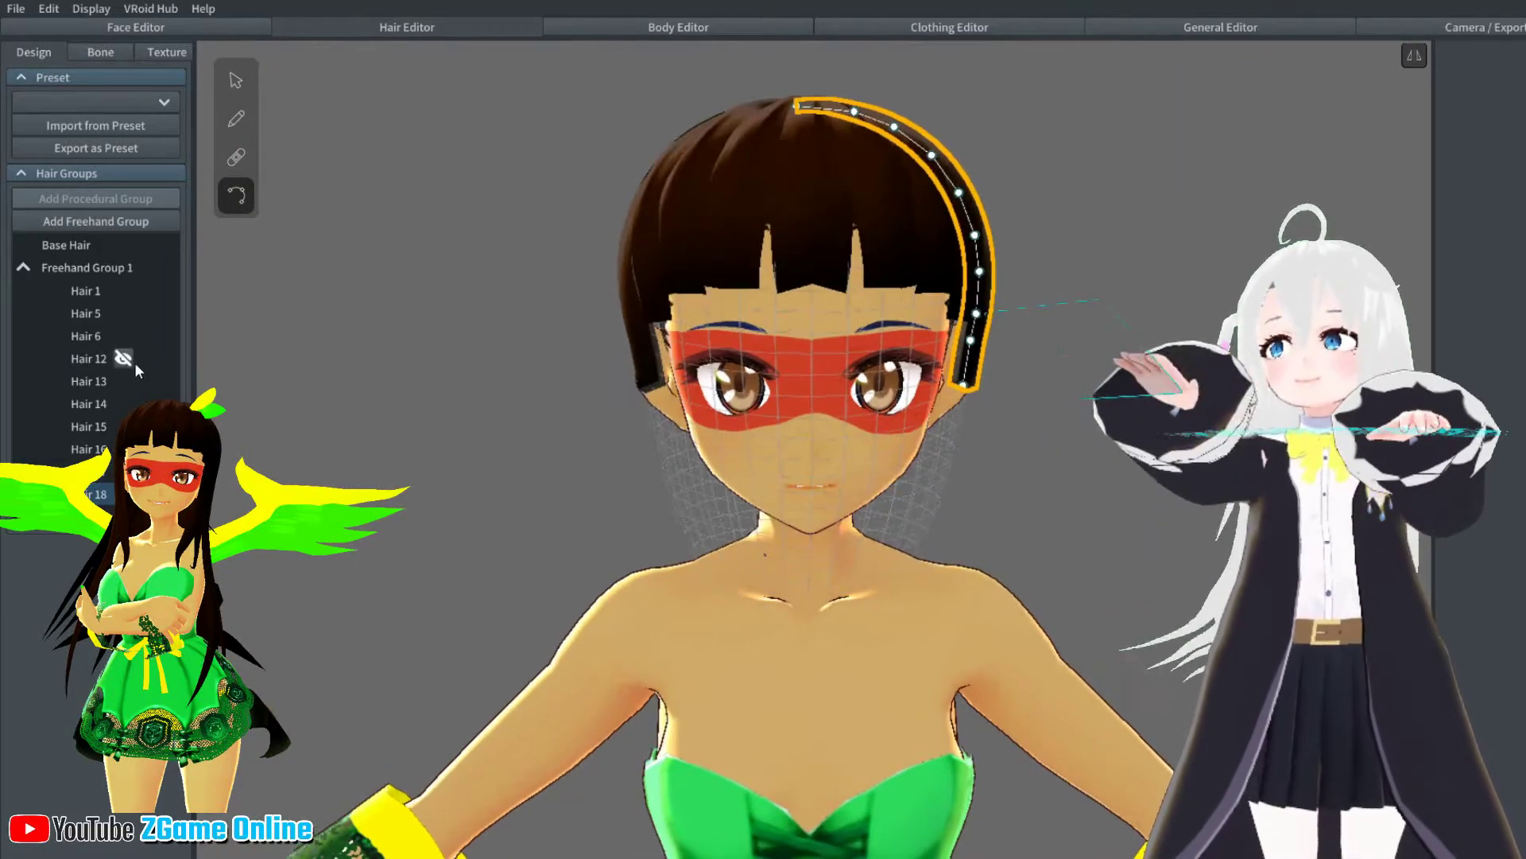
mouse_move(239, 318)
right_mouse_down()
mouse_move(556, 333)
mouse_move(223, 286)
right_mouse_up()
left_click(95, 221)
scroll(637, 450, "down", 2)
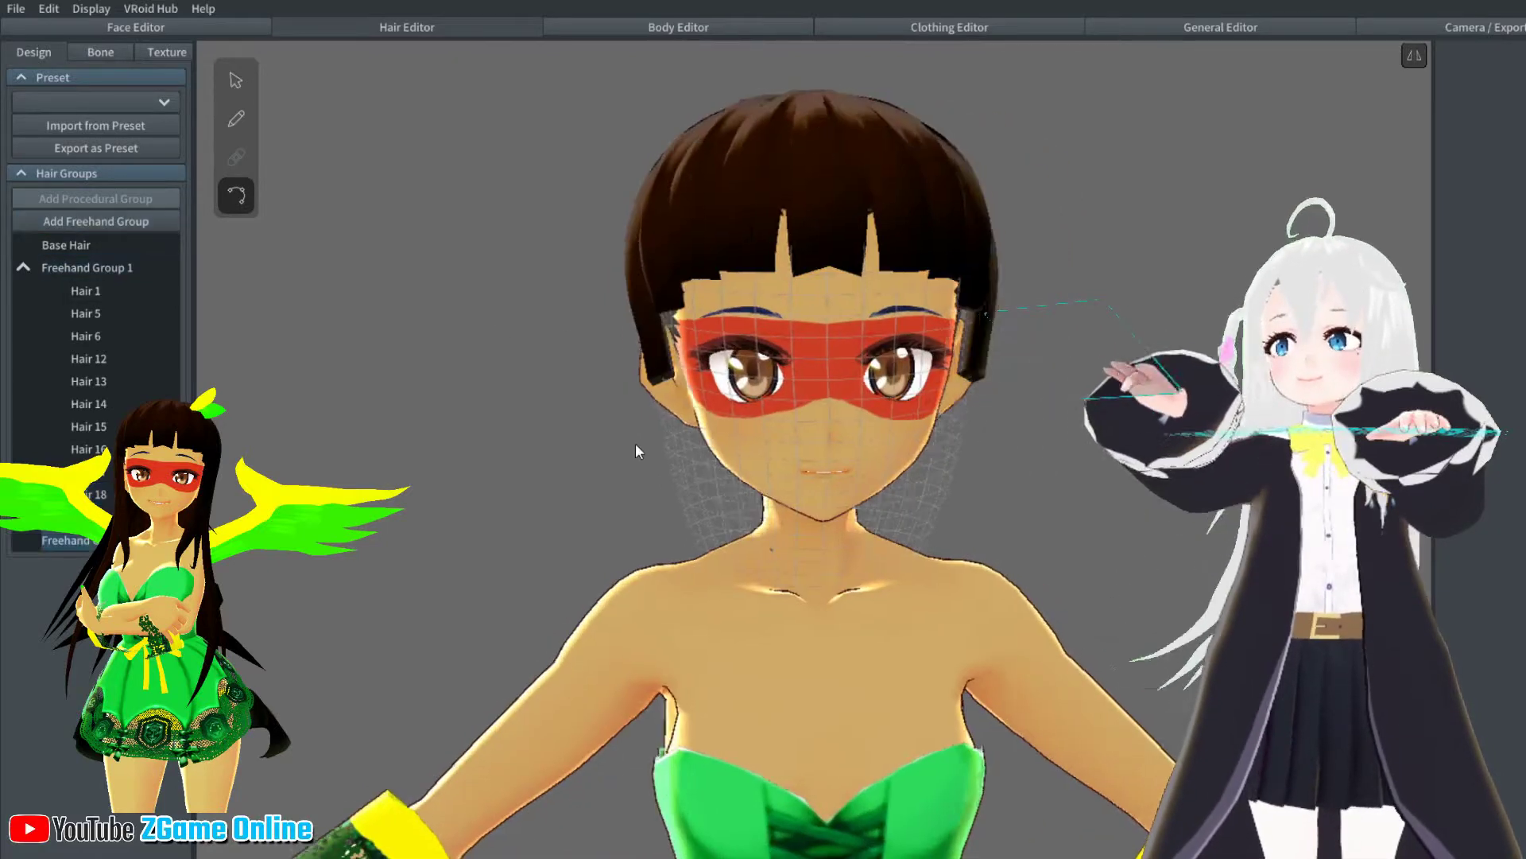
scroll(908, 504, "down", 1)
middle_click_drag(908, 506, 872, 390)
left_click_drag(864, 395, 1000, 593)
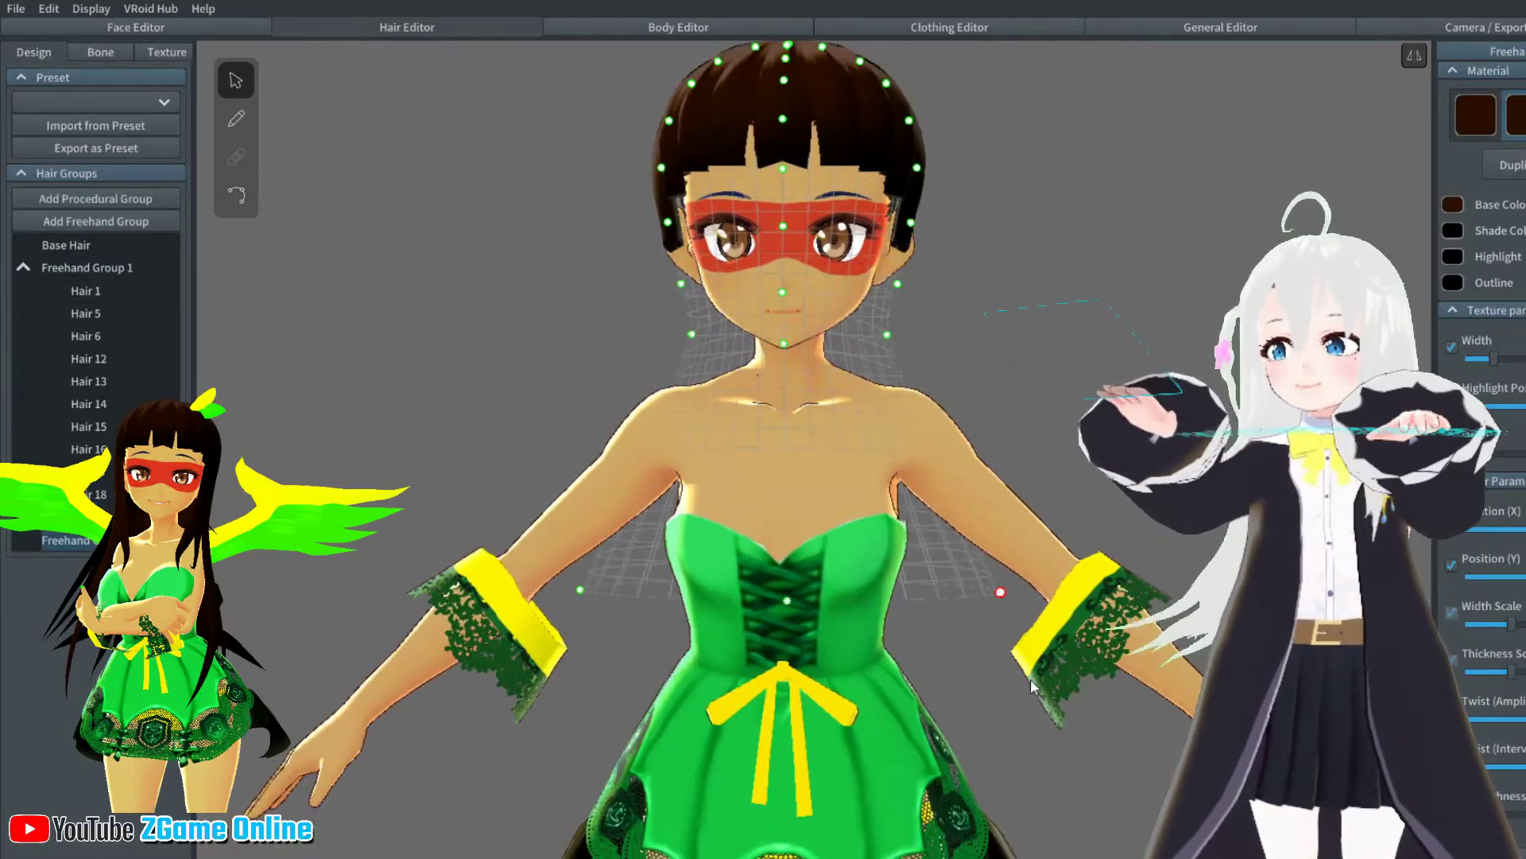
Widen the new group's guide mesh beside the neck and push its lower front edge forward, away from the body
left_click_drag(887, 334, 911, 368)
left_click_drag(898, 284, 908, 298)
right_click_drag(1000, 595, 660, 358)
left_click_drag(714, 586, 566, 613)
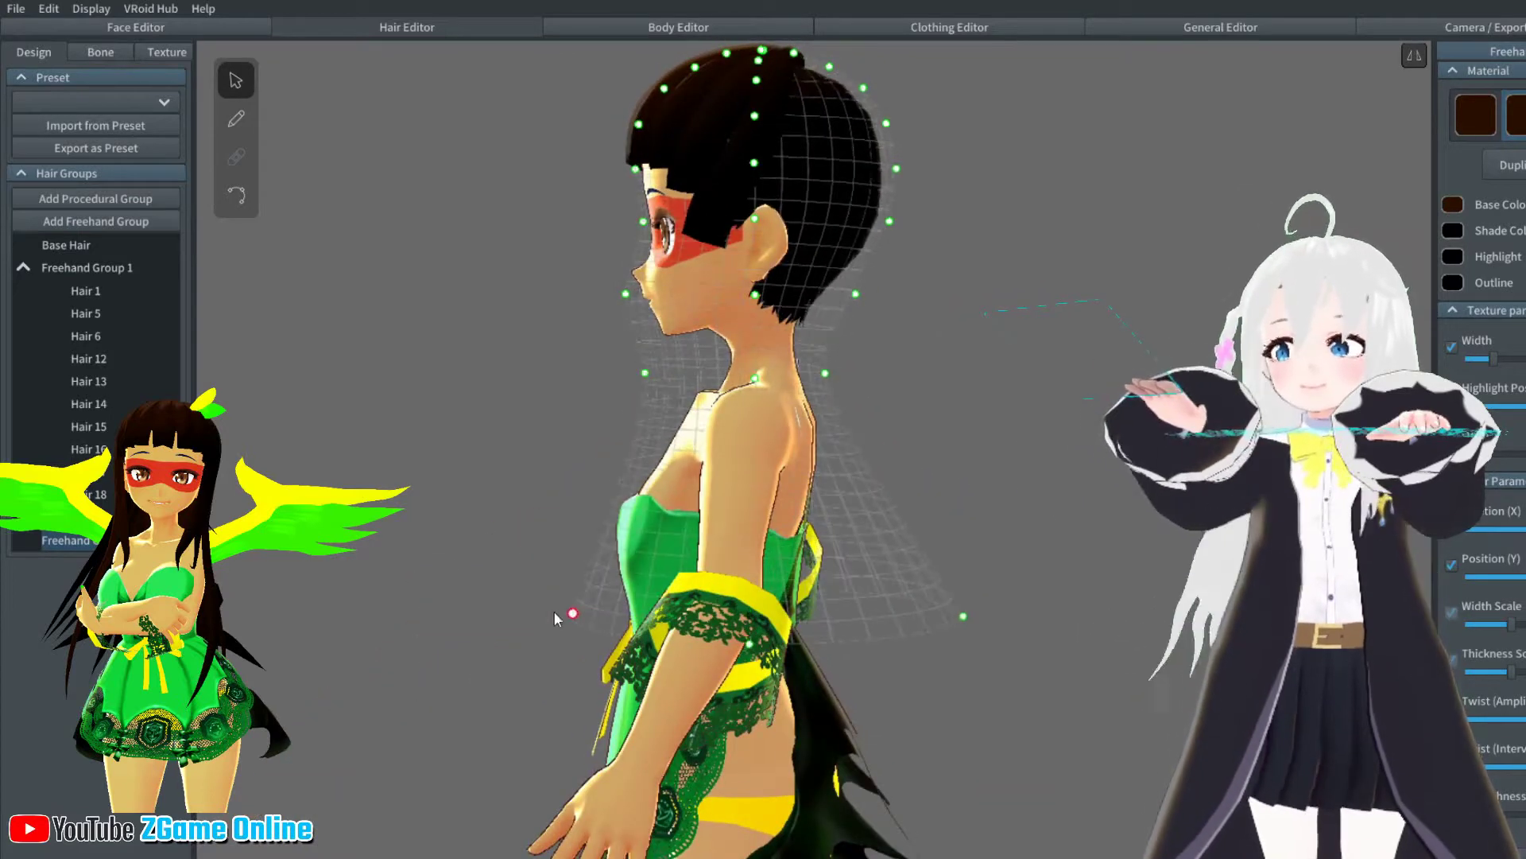
left_click_drag(620, 297, 638, 324)
right_click_drag(645, 233, 926, 298)
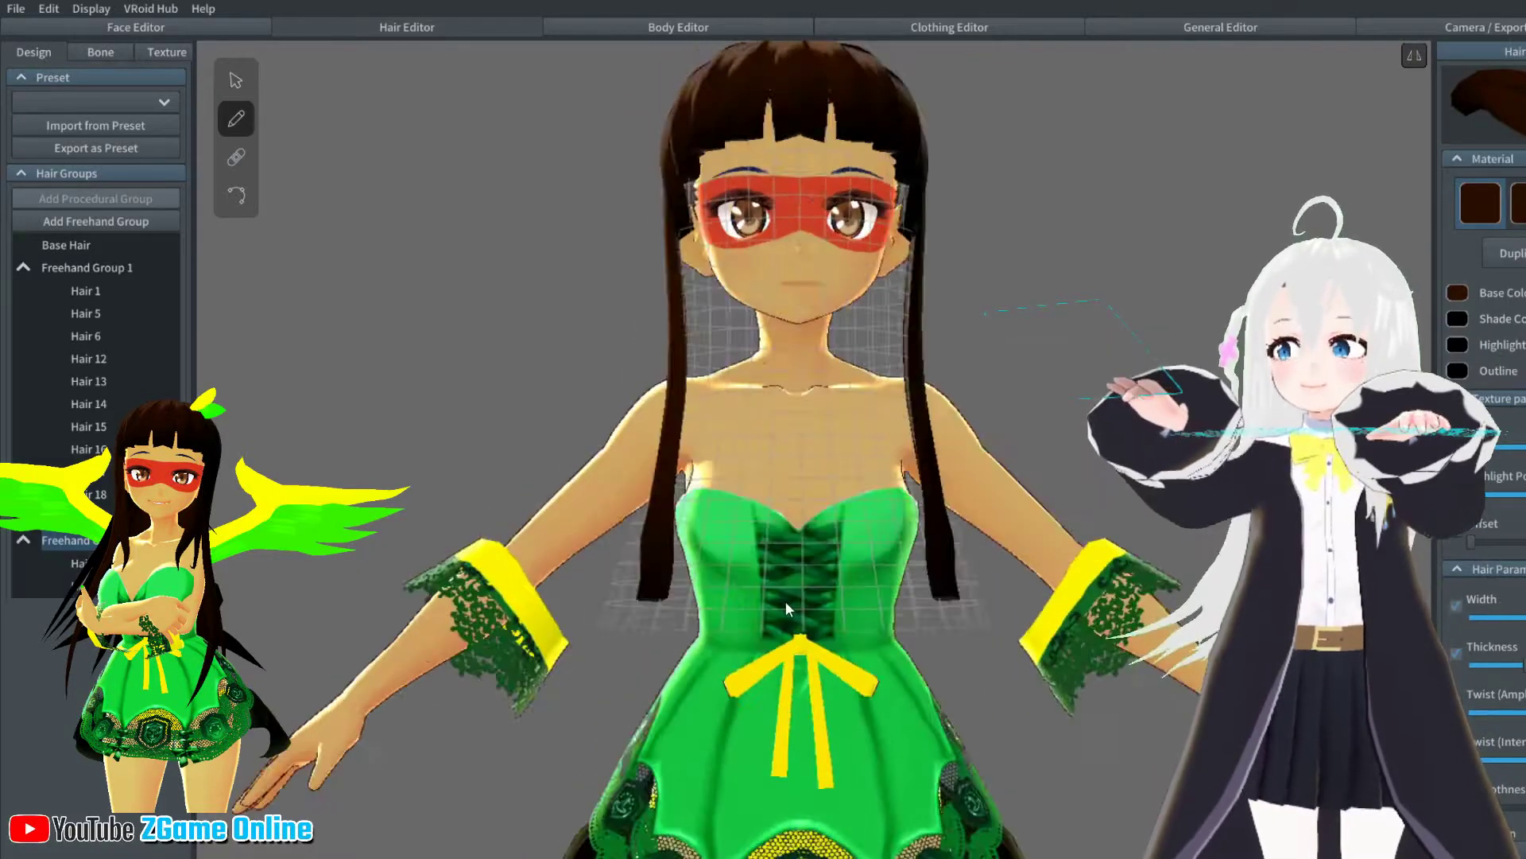
Undo the blunt long side strands and draw mirrored side strands with tapered tips, using the Fluffy curve
mouse_move(785, 601)
right_mouse_down()
mouse_move(846, 647)
mouse_move(798, 620)
right_mouse_up()
key("ctrl+z")
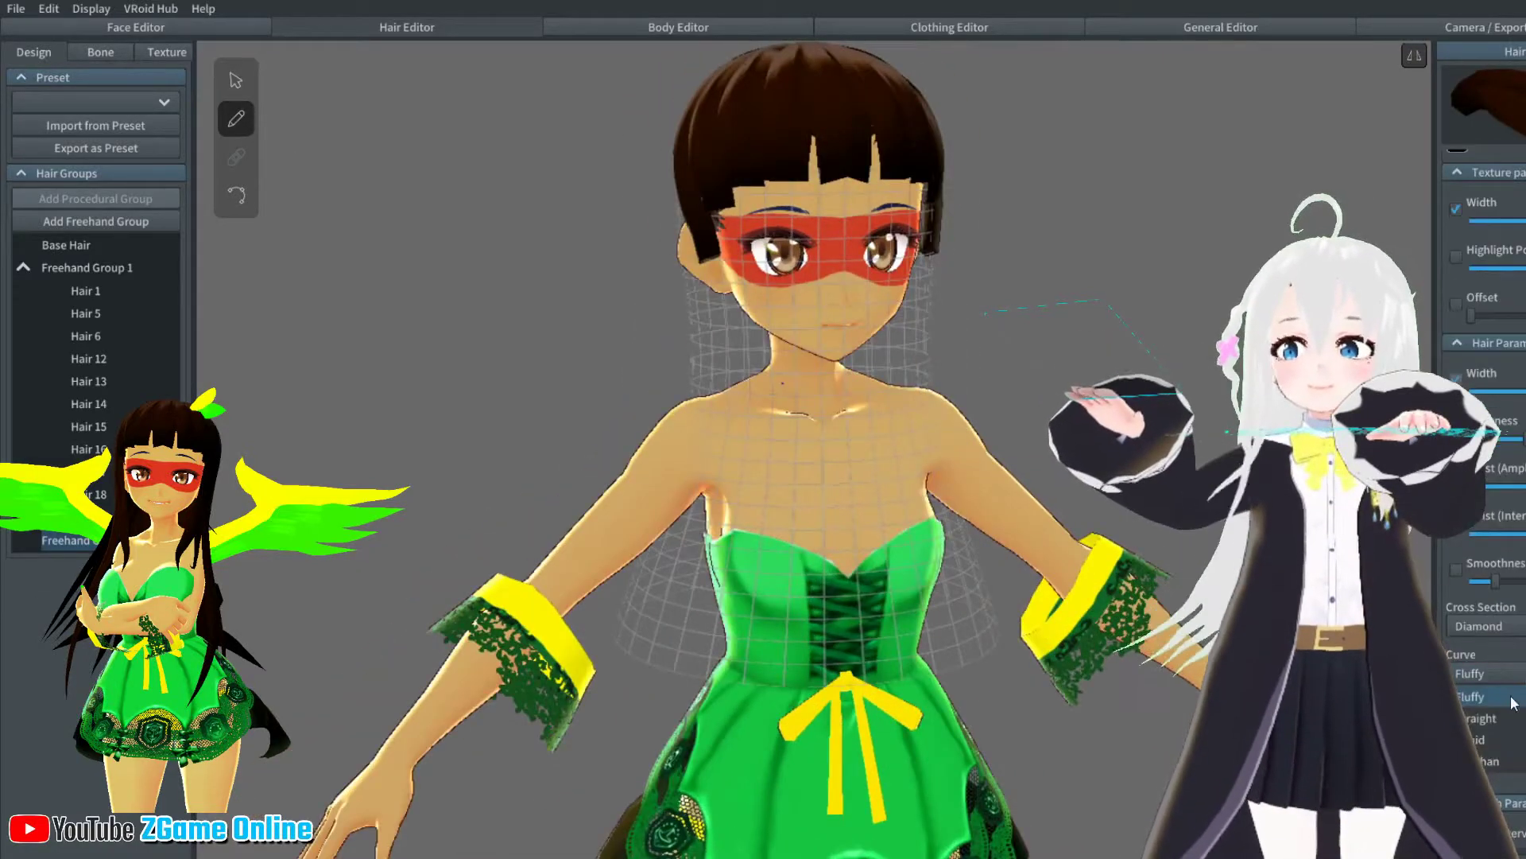
left_click(1494, 740)
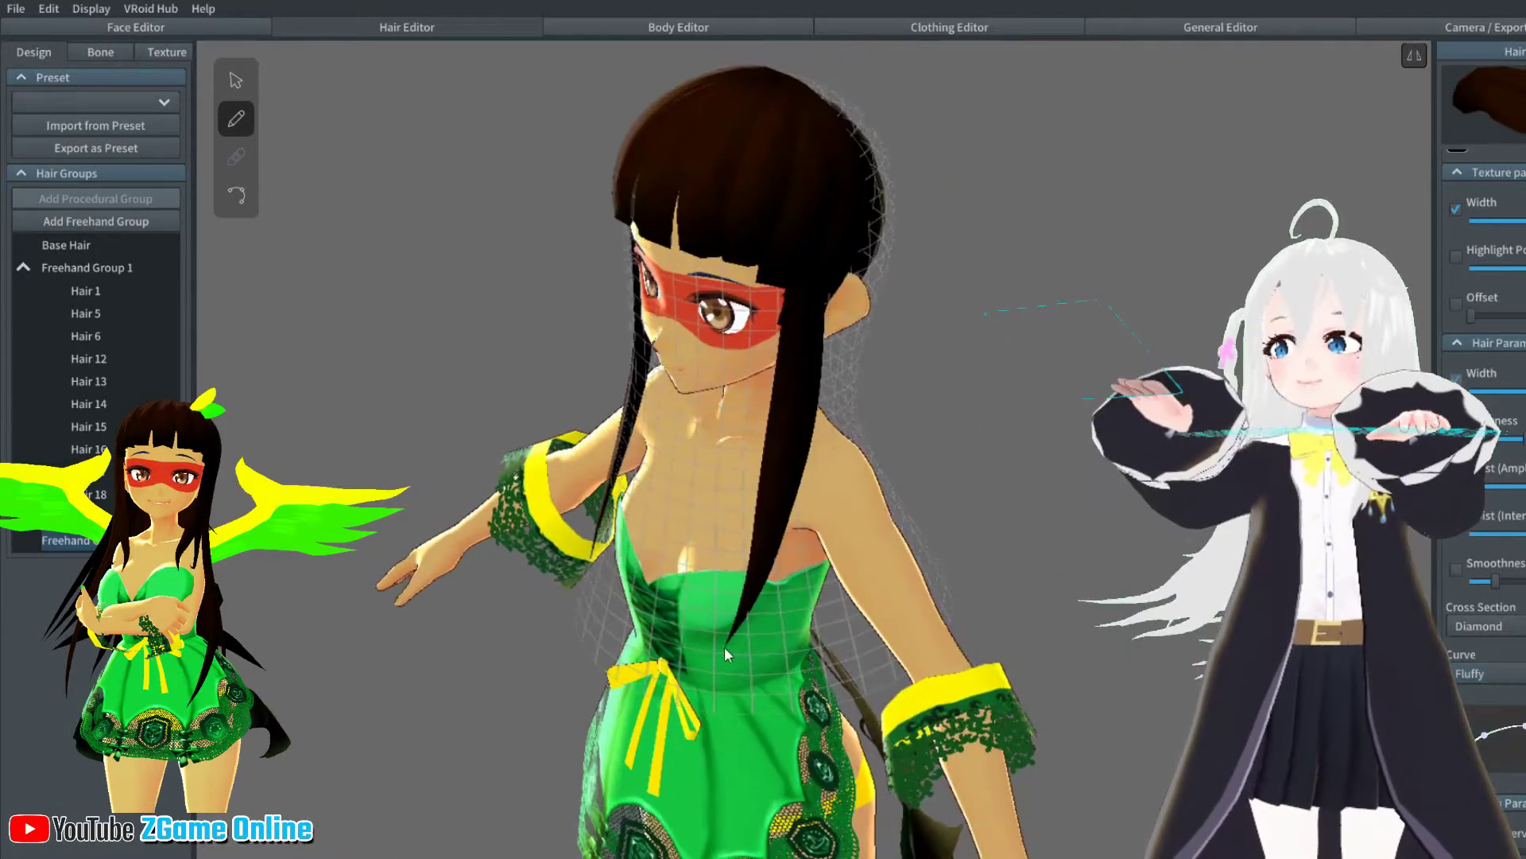
right_click_drag(724, 646, 836, 299)
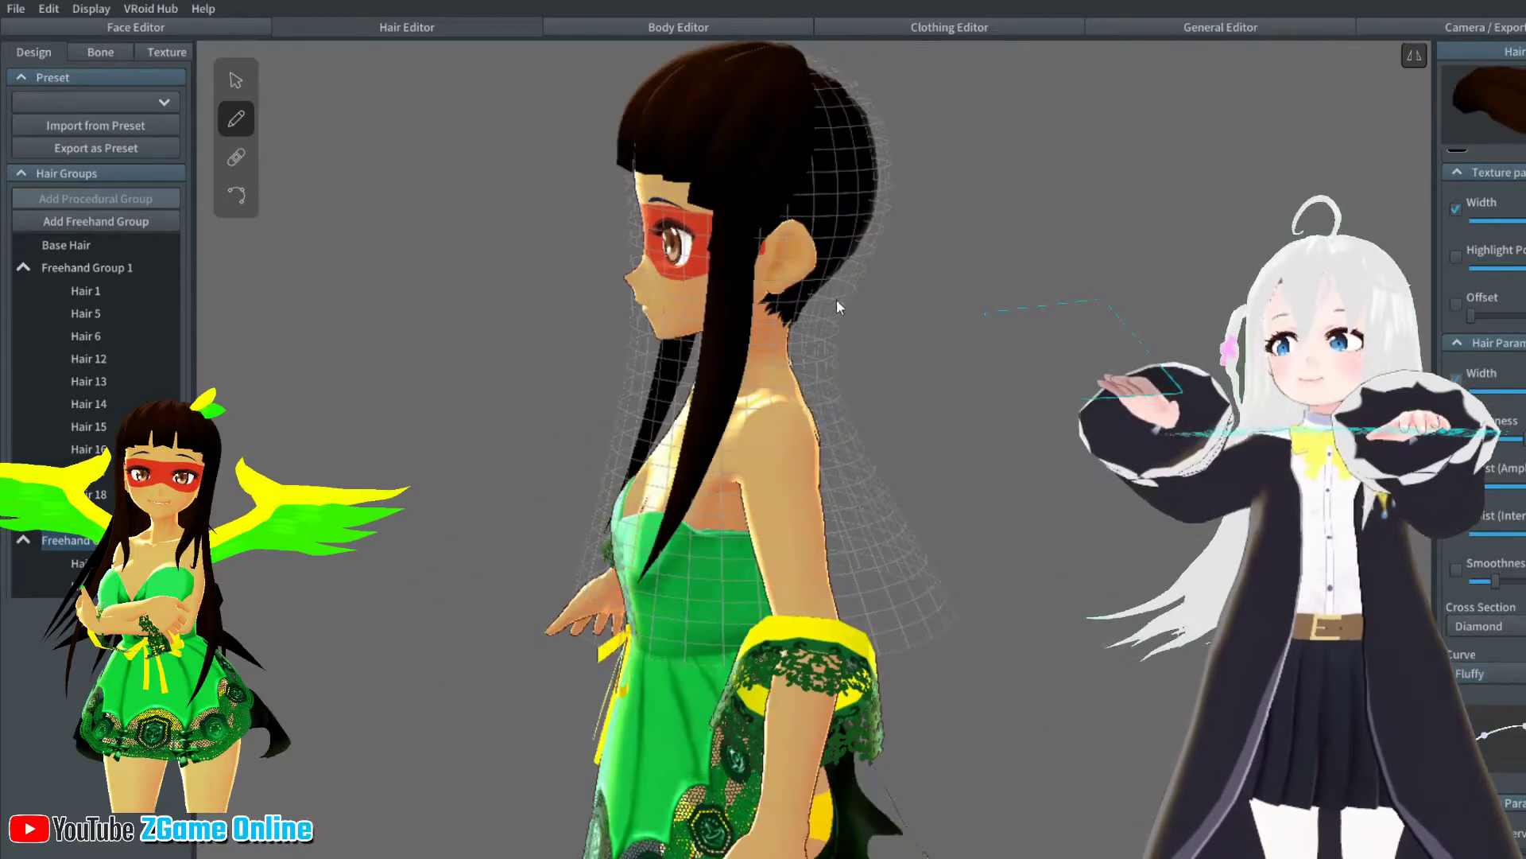
Draw several long tapered strands from the crown down the back of the head
right_click_drag(985, 708, 829, 222)
right_click_drag(885, 760, 895, 265)
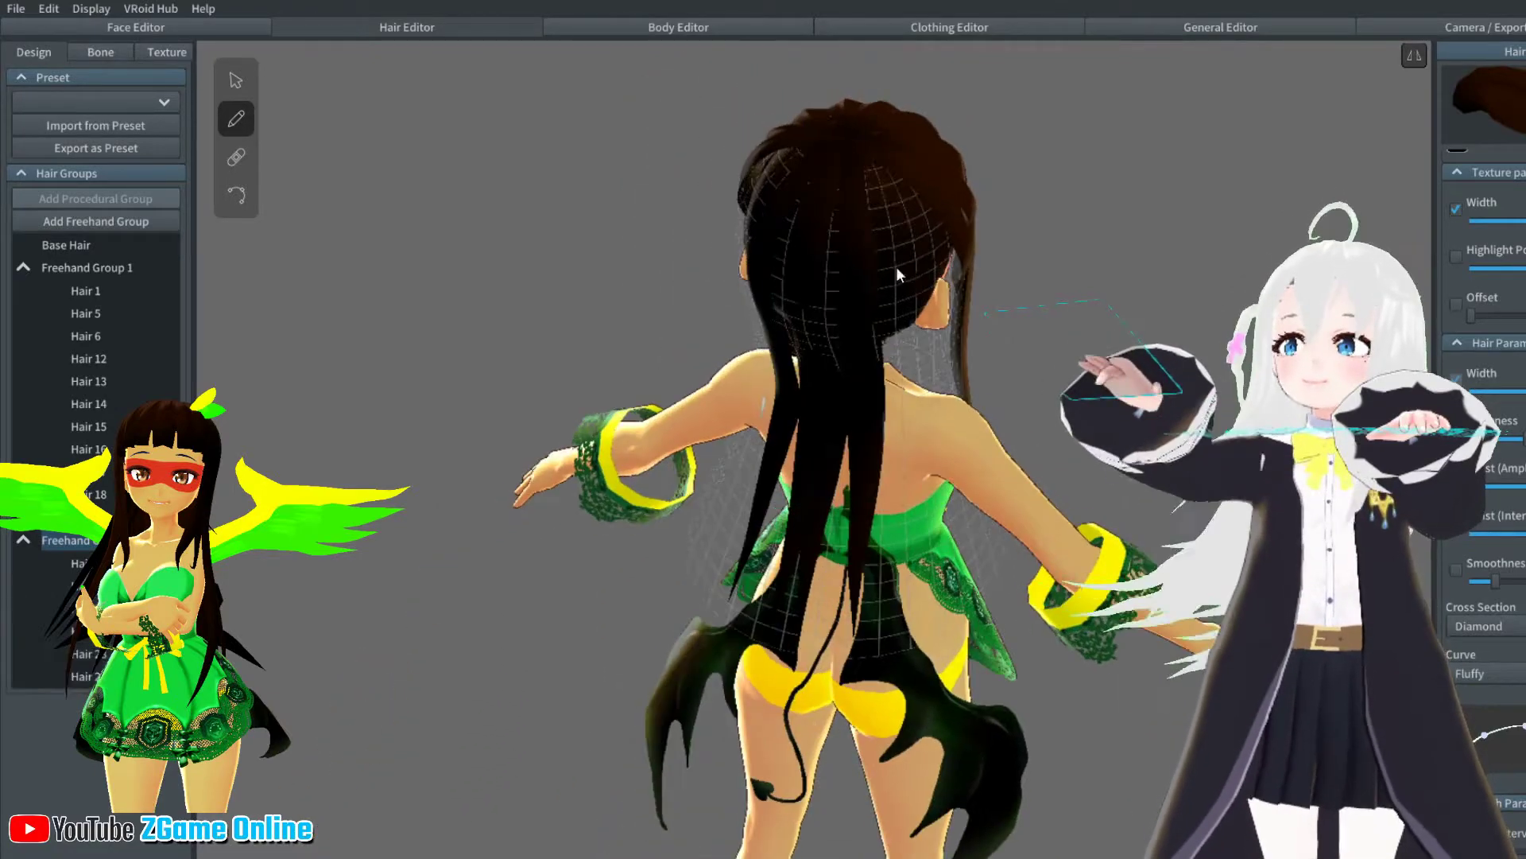
right_click_drag(966, 493, 509, 531)
Lengthen the second group's guide mesh down to the hem of the skirt and deselect the strand
left_click(236, 79)
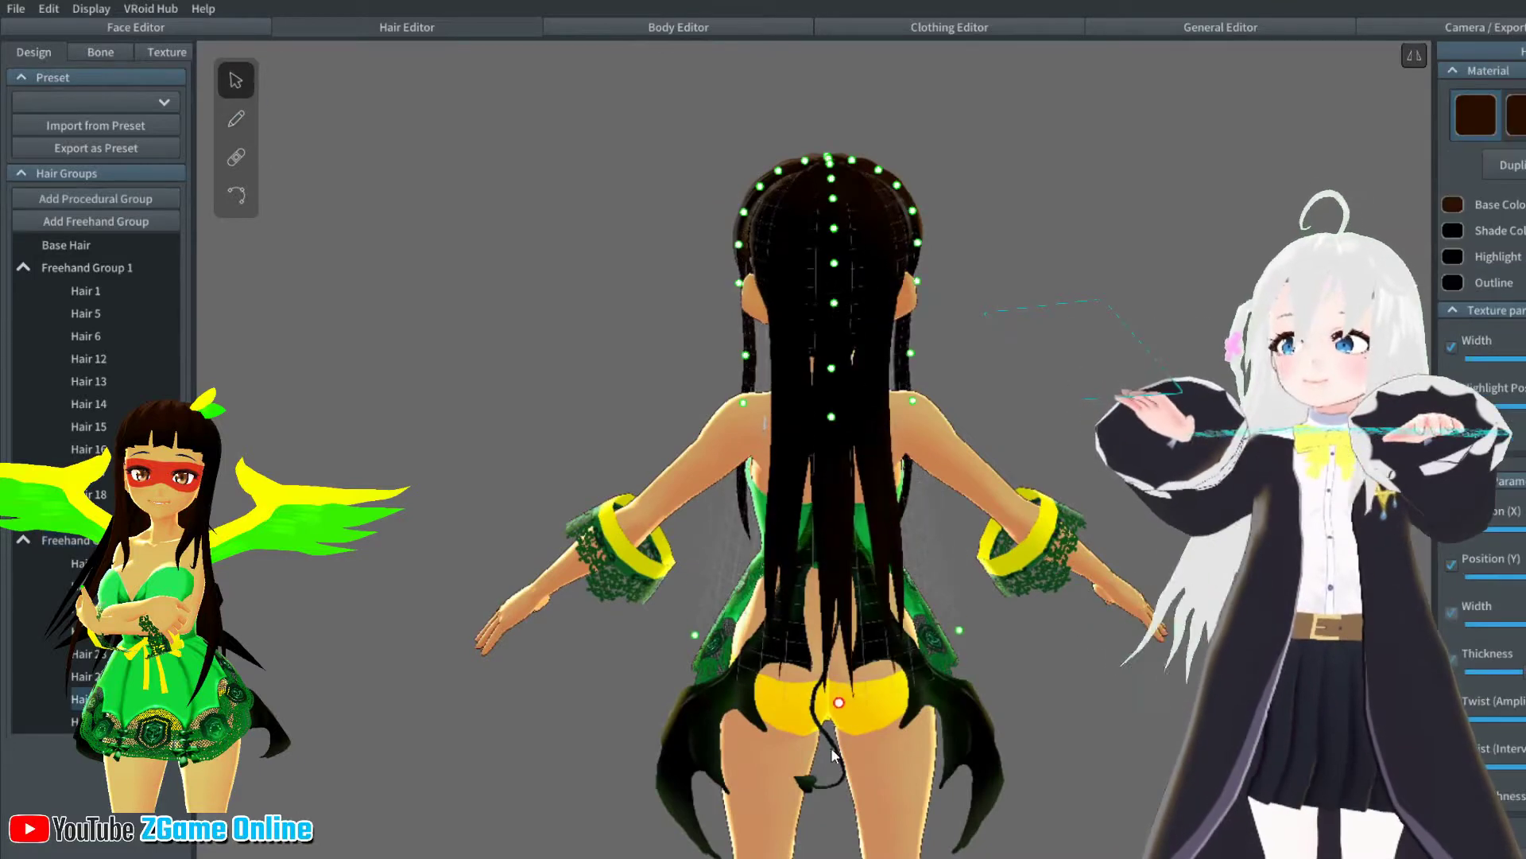
mouse_move(955, 632)
right_mouse_down()
mouse_move(1032, 721)
mouse_move(1152, 636)
mouse_move(926, 536)
right_mouse_up()
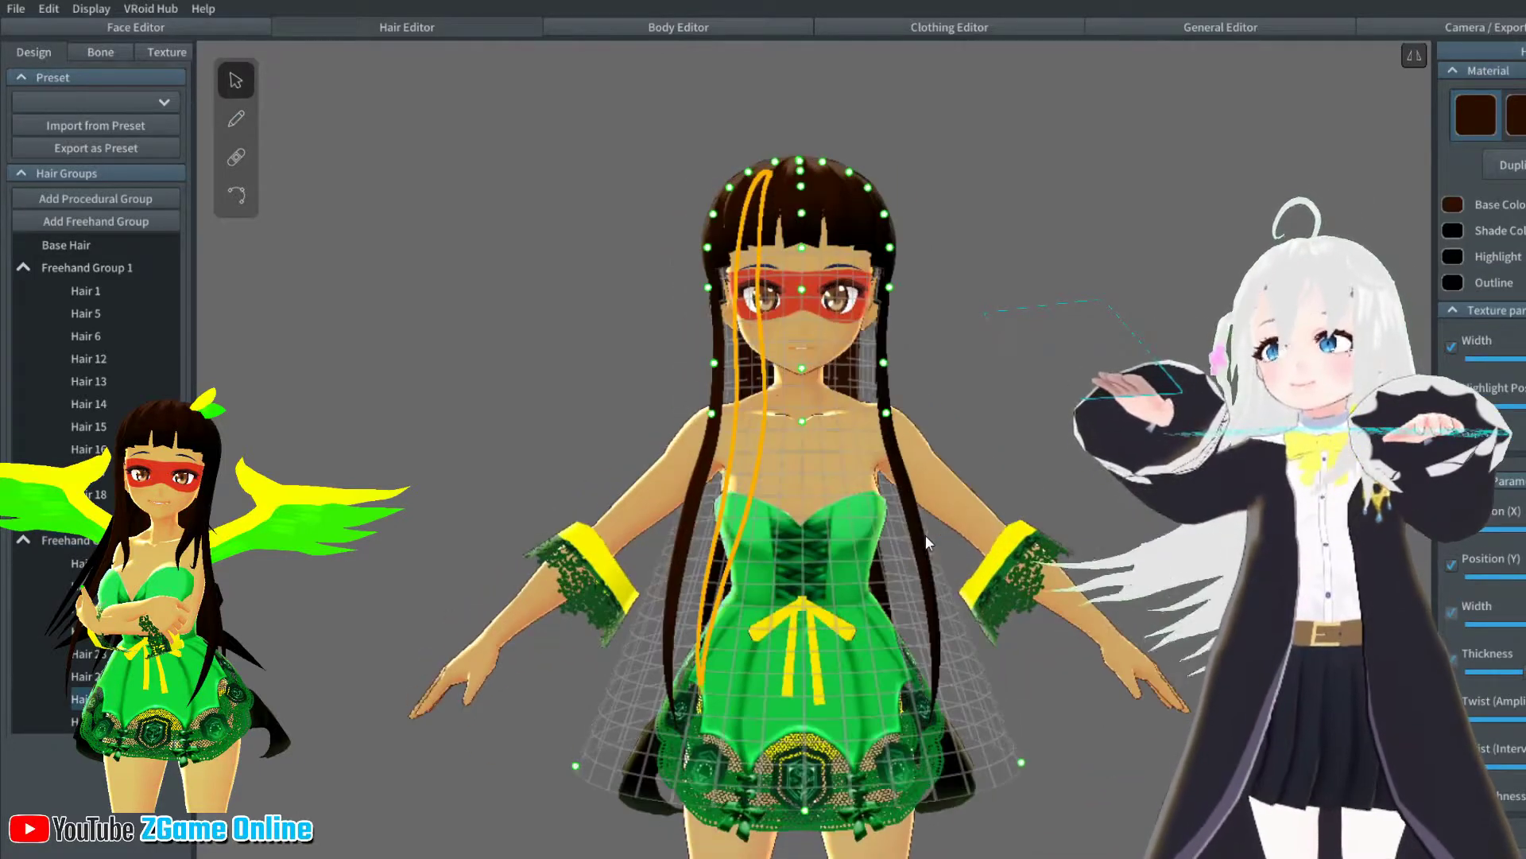
left_click(522, 358)
Fill the back and sides of the head with more long tapered strands in the second freehand group
left_click(87, 267)
left_click(235, 119)
mouse_move(566, 174)
right_mouse_down()
mouse_move(718, 211)
mouse_move(847, 183)
mouse_move(851, 289)
mouse_move(823, 132)
right_mouse_up()
scroll(824, 275, "up", 3)
right_click_drag(848, 526, 869, 426)
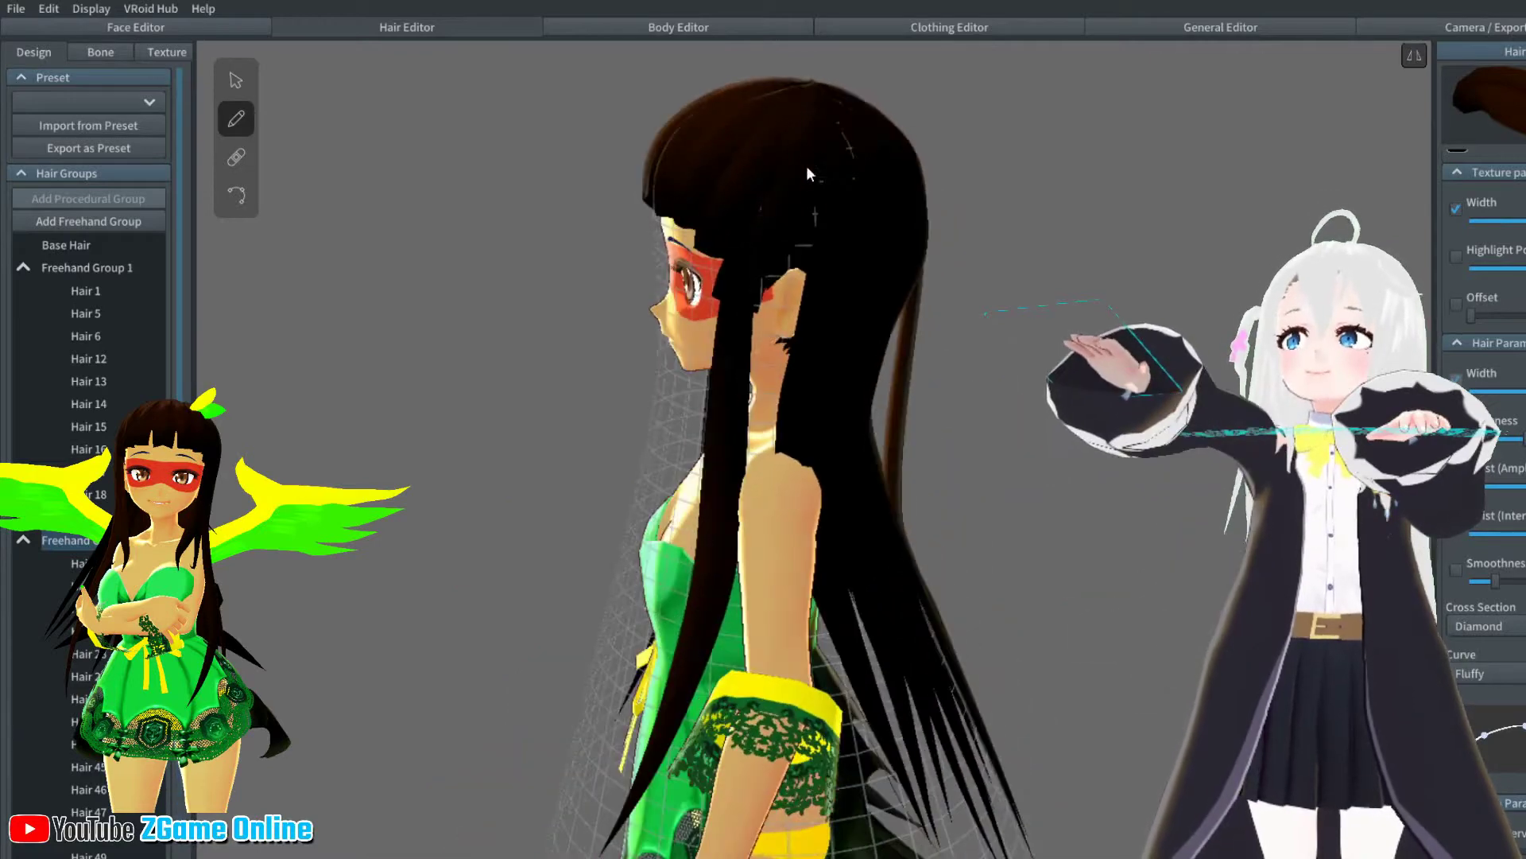
right_click_drag(806, 166, 806, 208)
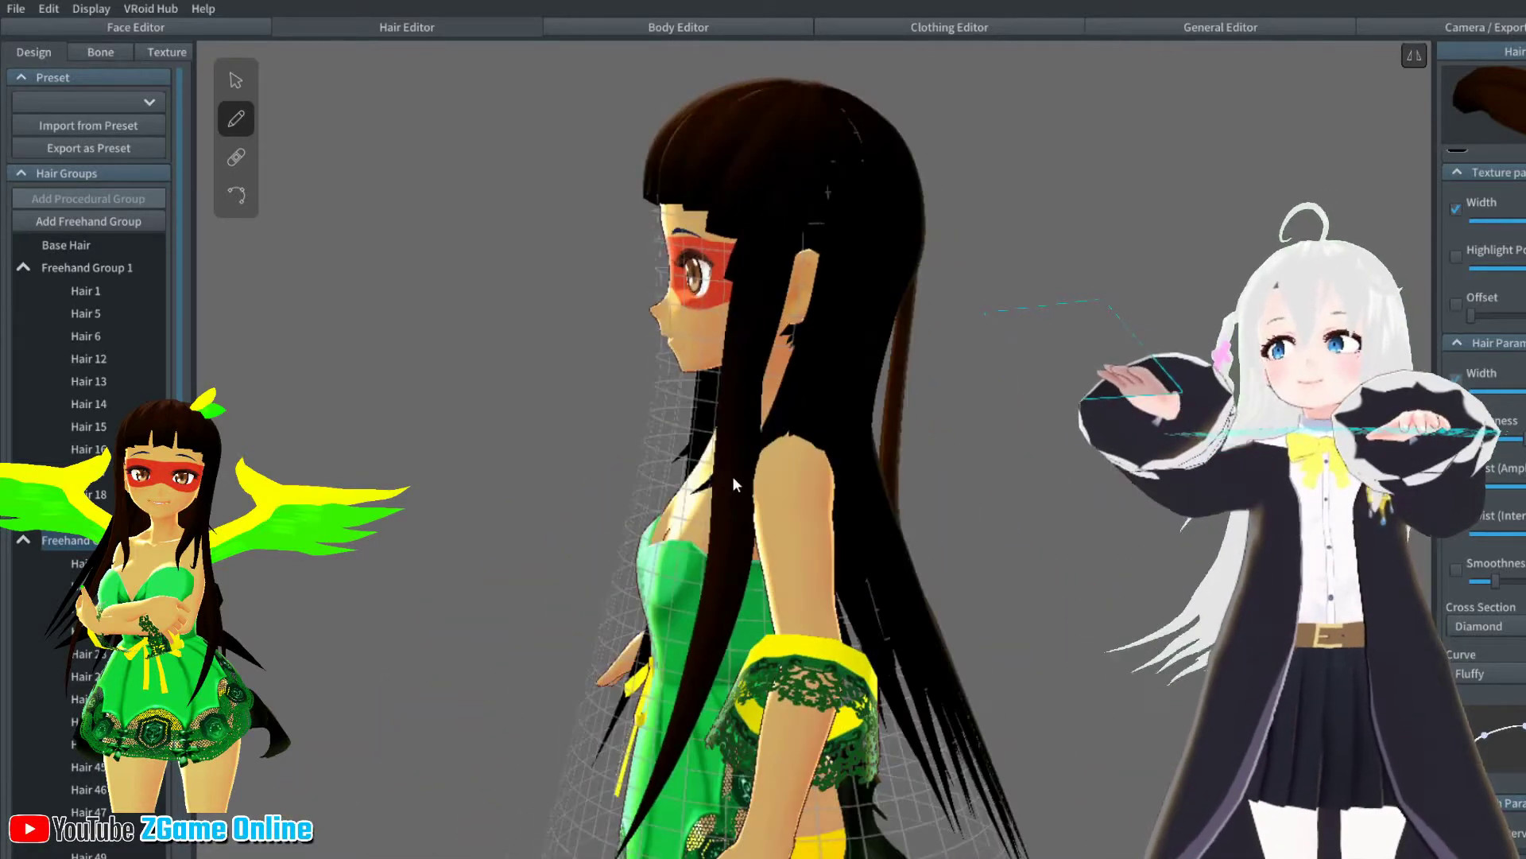
right_click_drag(732, 475, 741, 264)
Draw shorter mirrored strands falling beside the face to the chest and pull the guide mesh inward at the neck
scroll(797, 735, "down", 5)
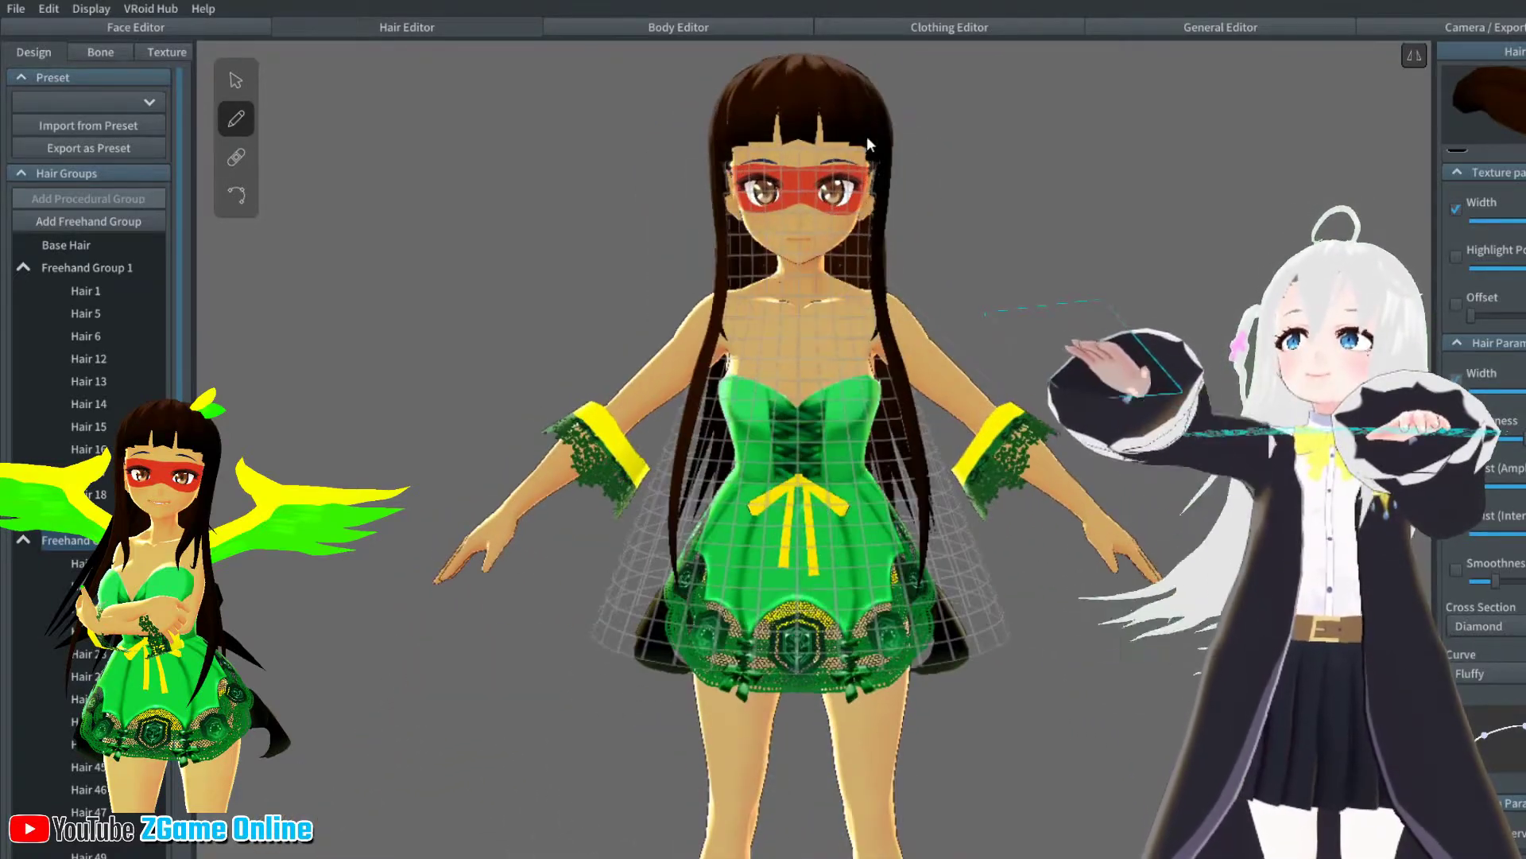
right_click_drag(857, 469, 757, 309)
right_click_drag(832, 442, 918, 410)
left_click(235, 80)
right_click_drag(499, 164, 556, 183)
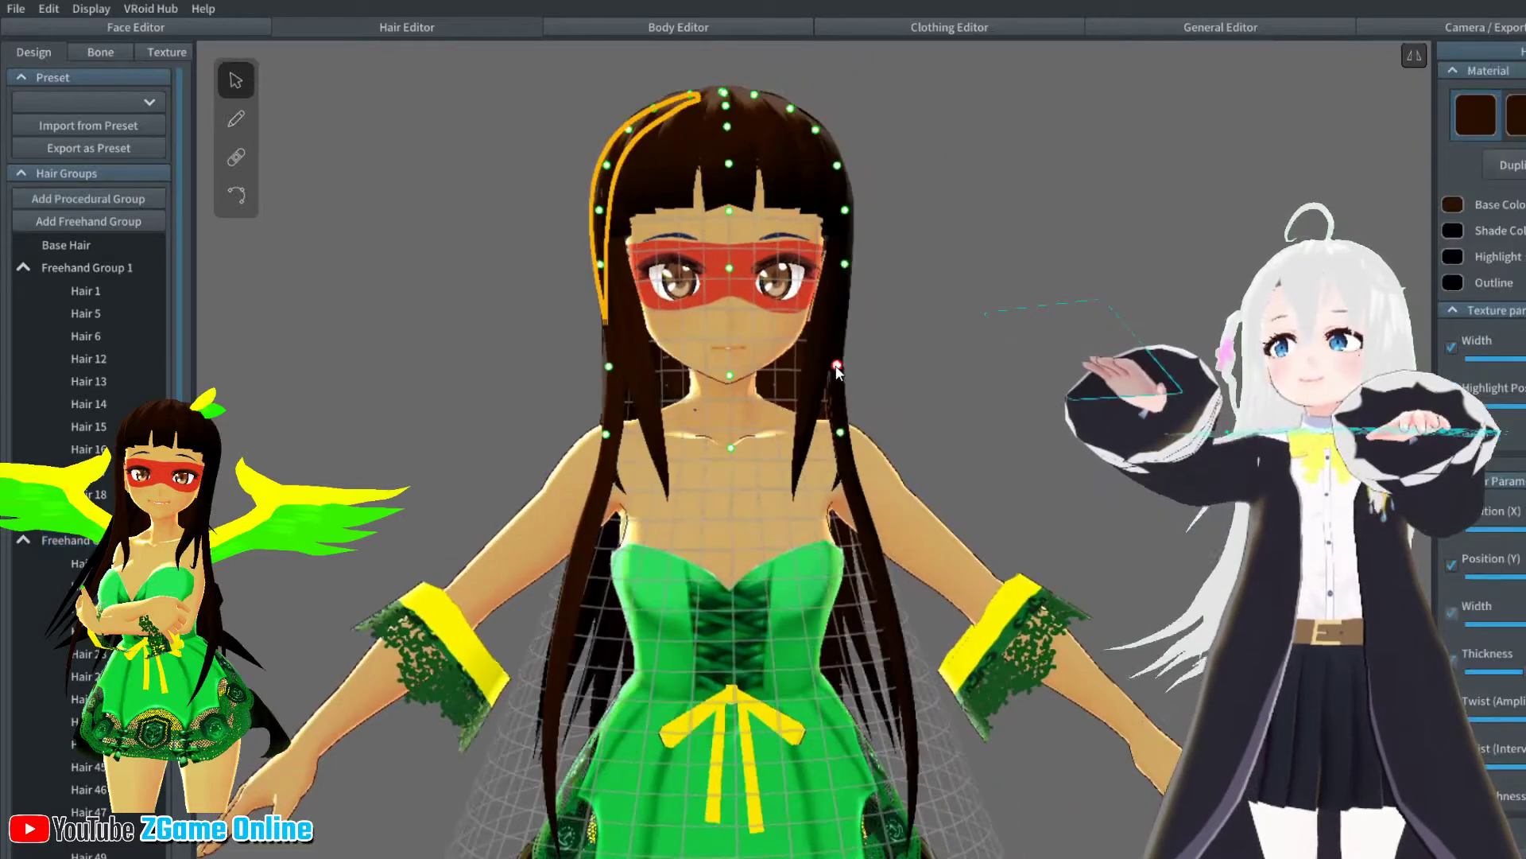
left_click_drag(839, 429, 832, 430)
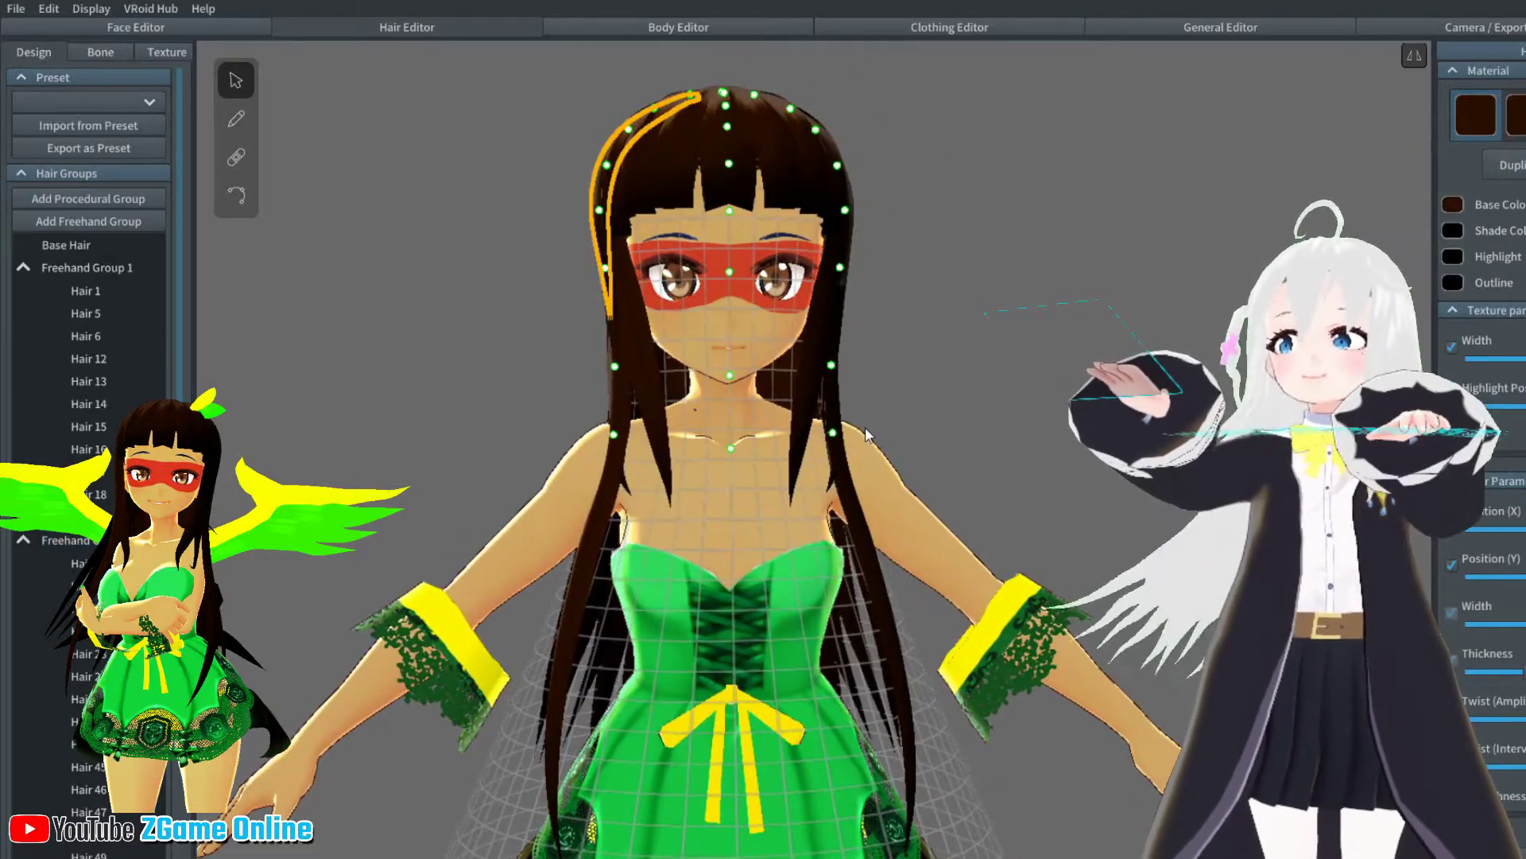
Examine the finished length and shape of the hair over the whole body from the front and side
scroll(894, 408, "down", 1)
middle_click_drag(894, 409, 865, 297)
scroll(866, 302, "down", 1)
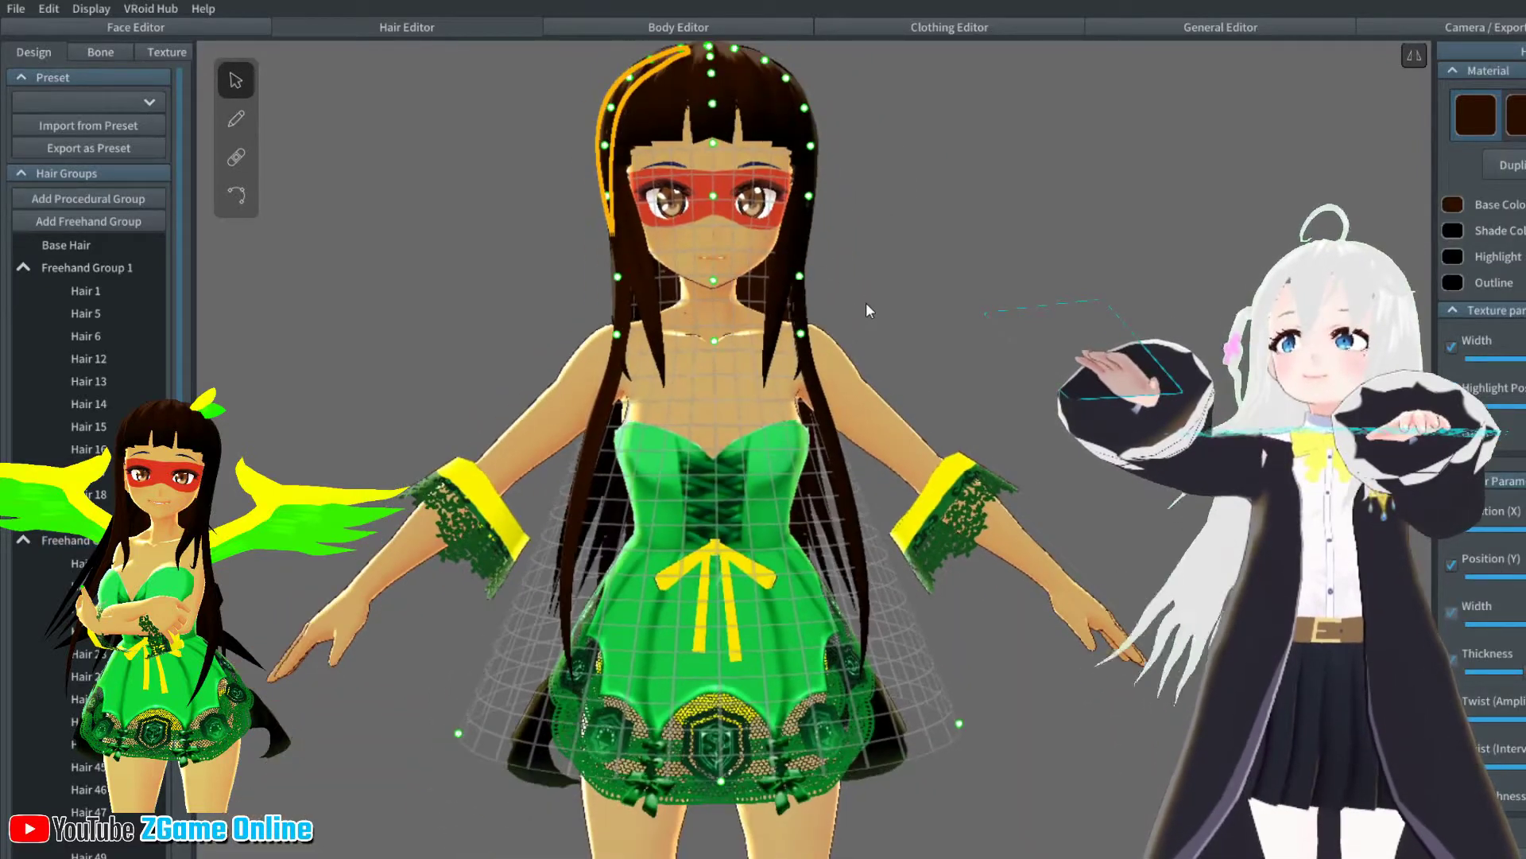
right_click_drag(865, 302, 1037, 347)
scroll(950, 327, "down", 2)
middle_click_drag(902, 427, 895, 319)
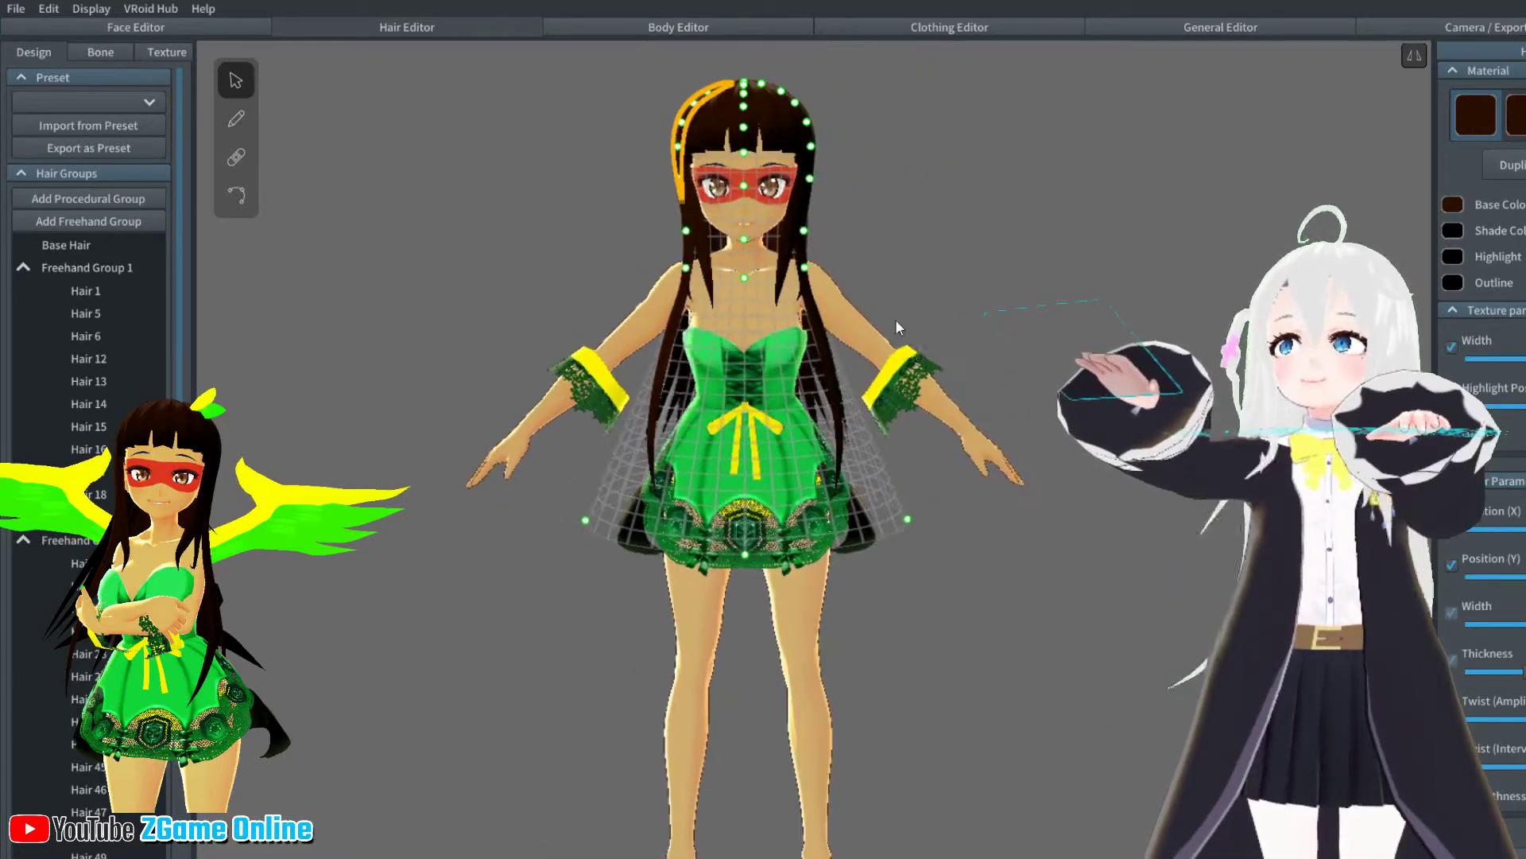
scroll(983, 302, "up", 2)
left_click(983, 301)
right_click_drag(534, 147, 380, 98)
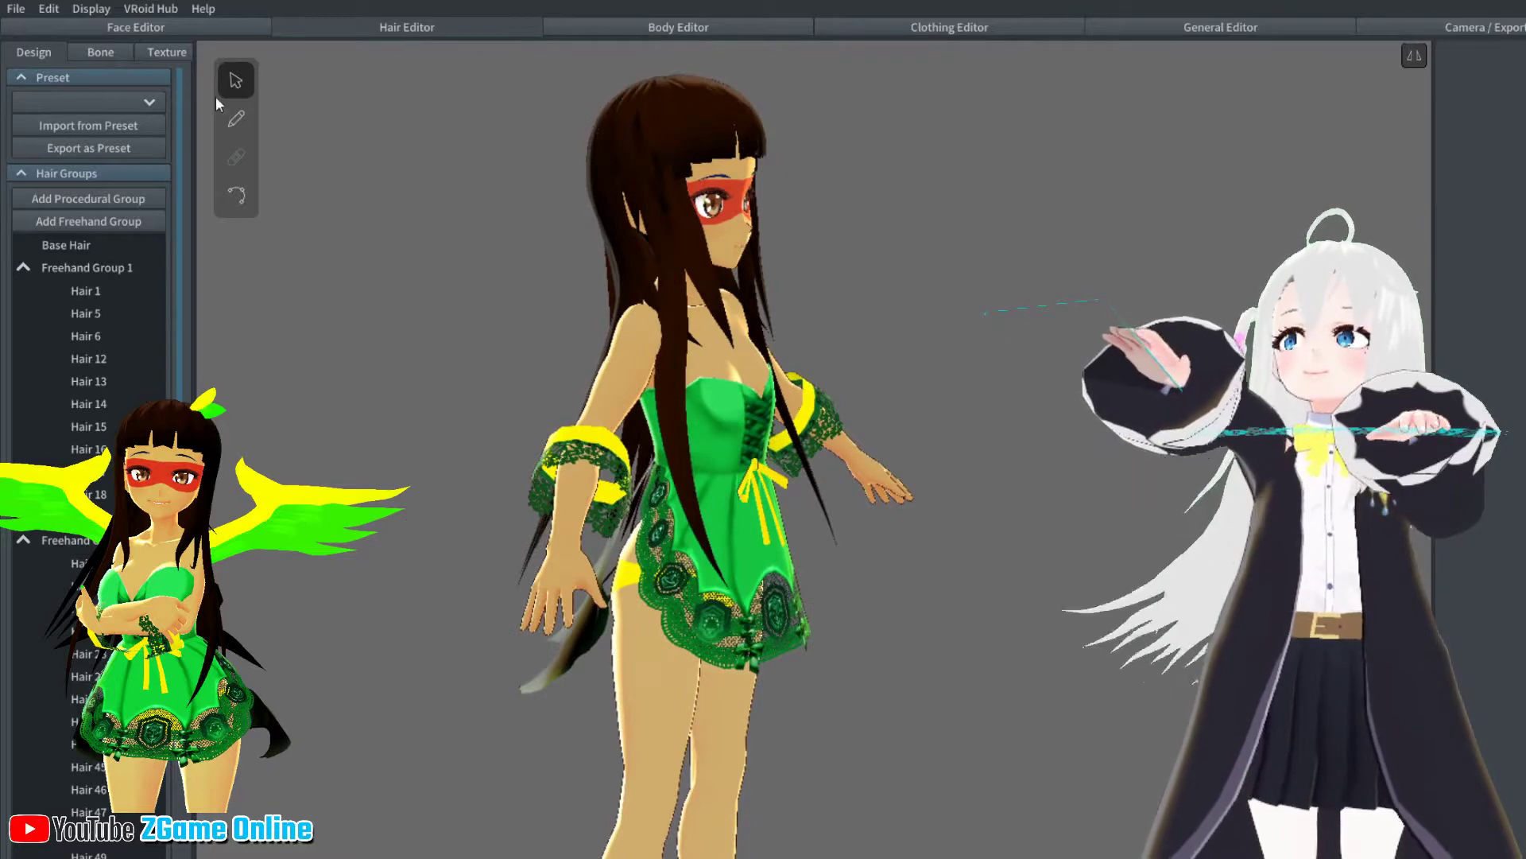
Adjust the control points of the mirrored strands beside the face so they fall neatly over the chest
left_click(236, 195)
scroll(618, 229, "up", 3)
right_click_drag(619, 229, 541, 332)
left_click(546, 165)
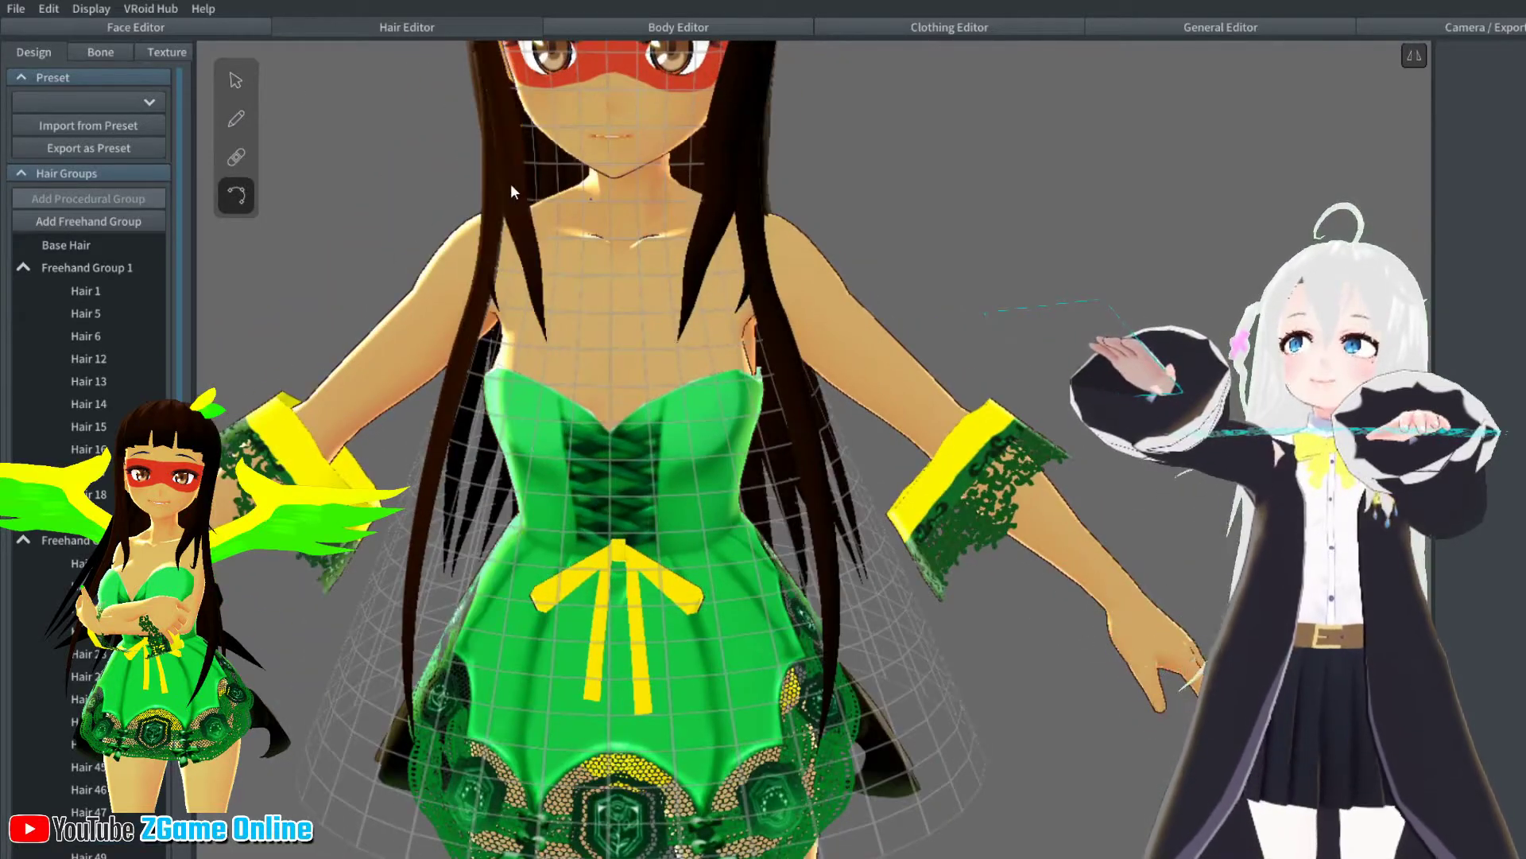
right_click_drag(532, 348, 716, 282)
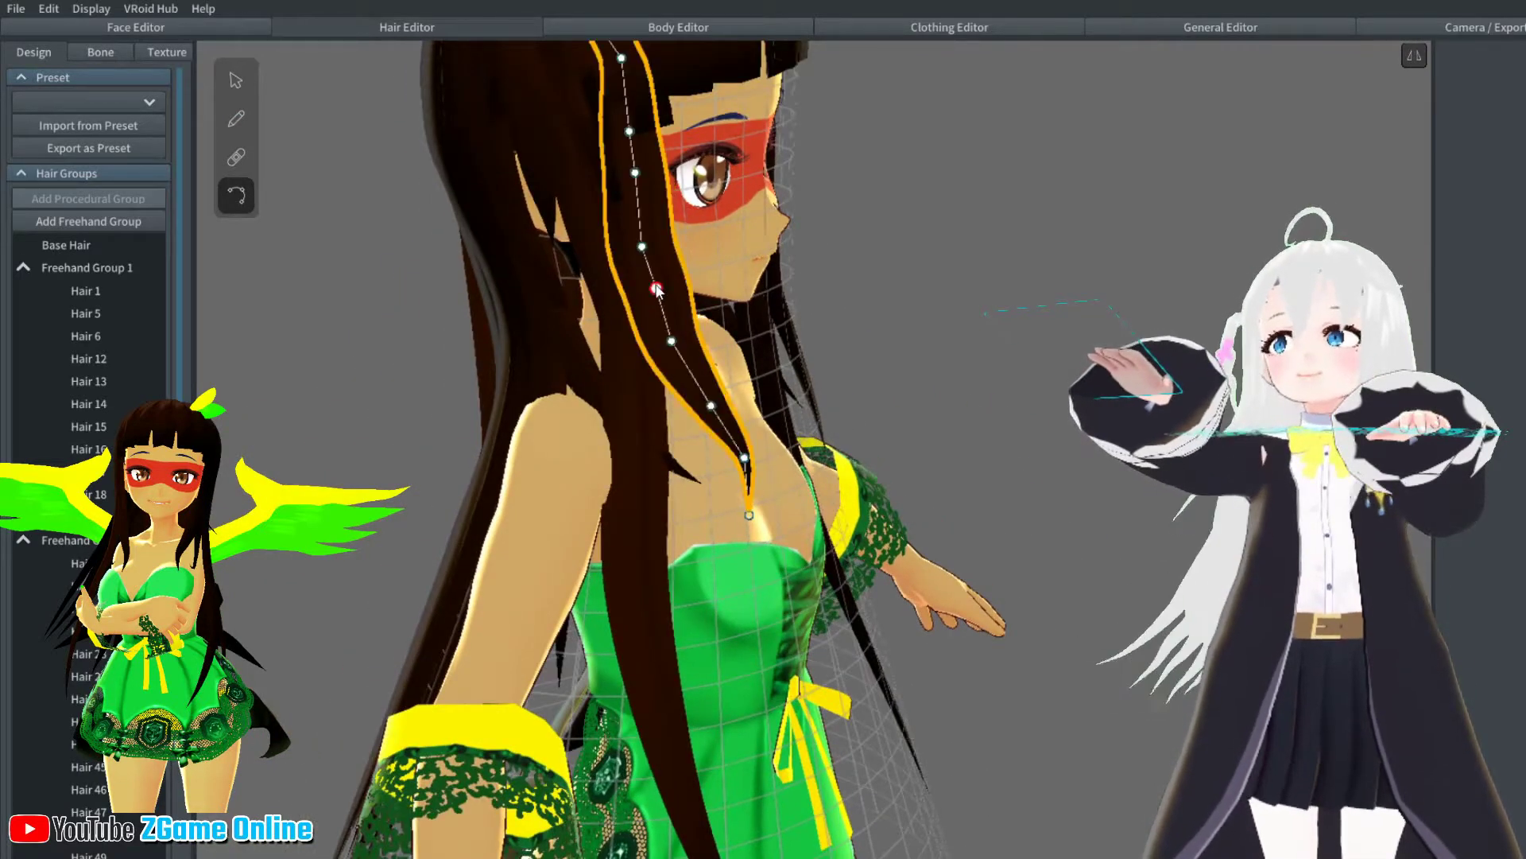
right_click_drag(657, 288, 689, 435)
right_click_drag(867, 545, 663, 318)
scroll(663, 318, "up", 8)
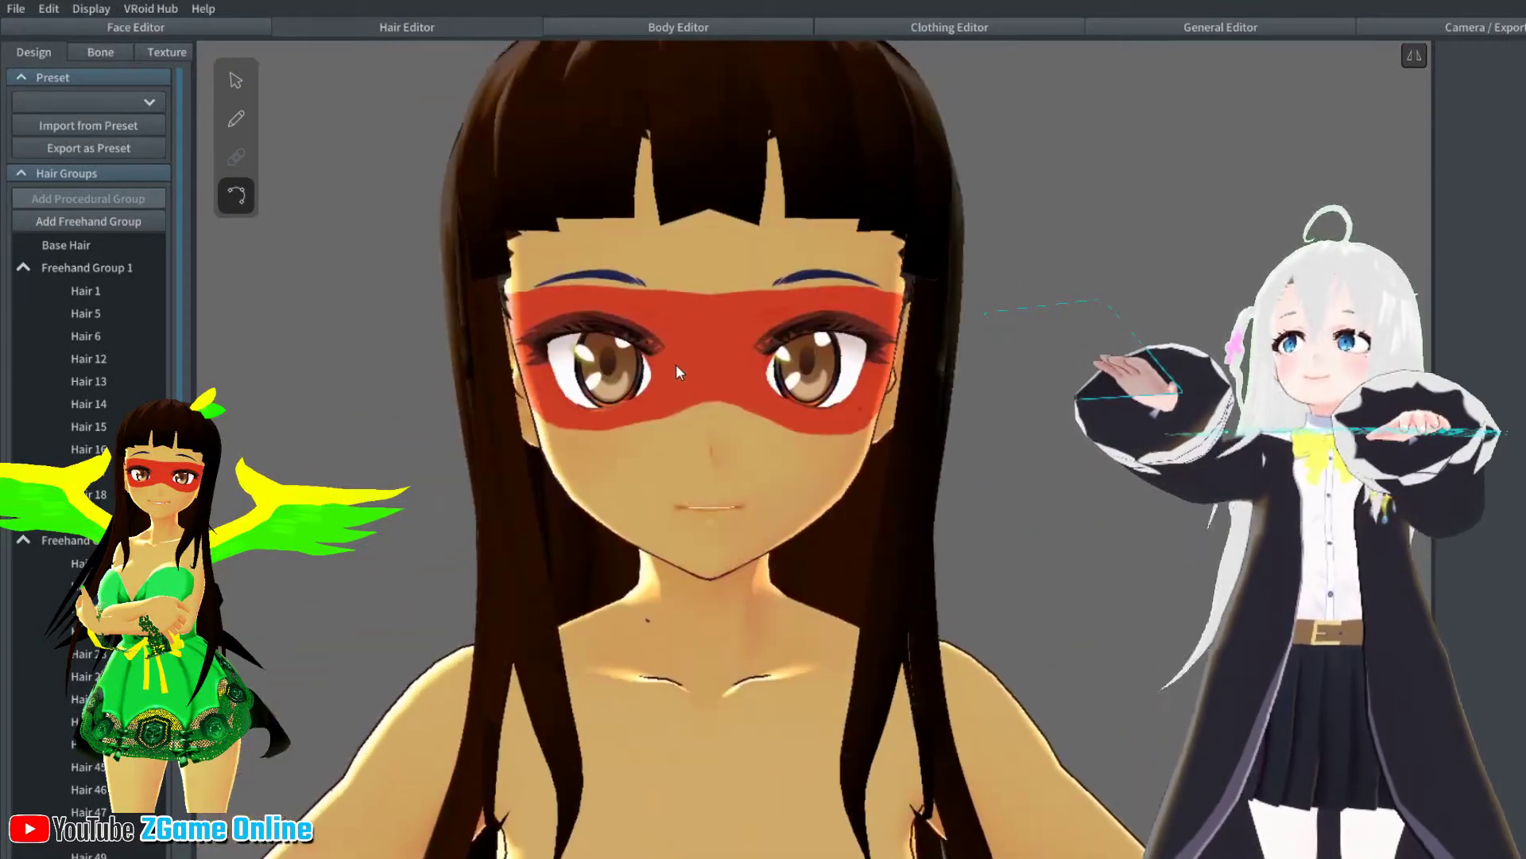
Generate 14 bone groups for the two freehand hair groups with a bangs fineness of 0.10
left_click(112, 54)
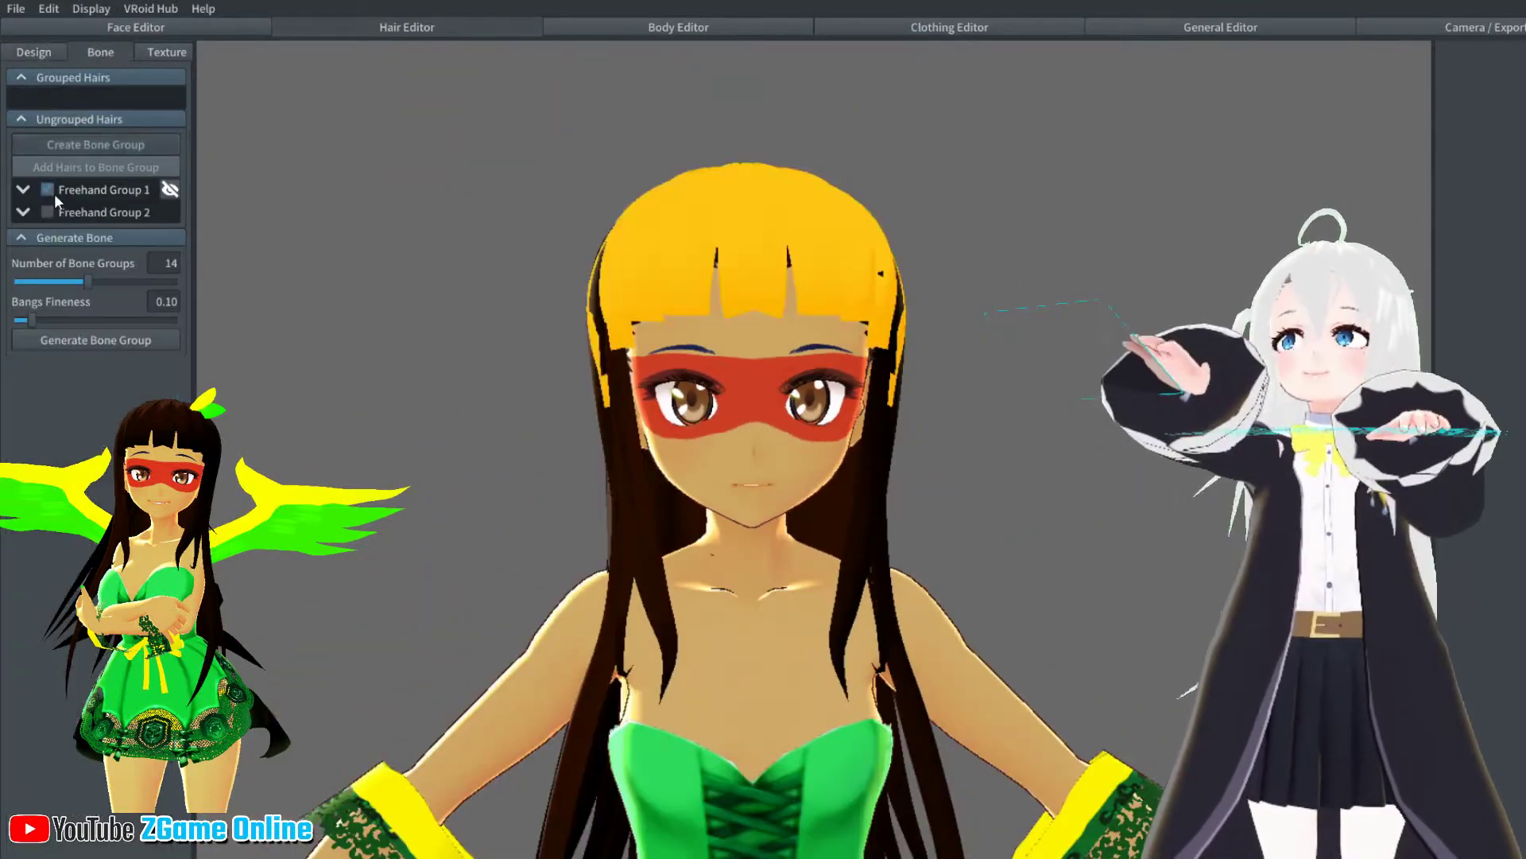
left_click(95, 340)
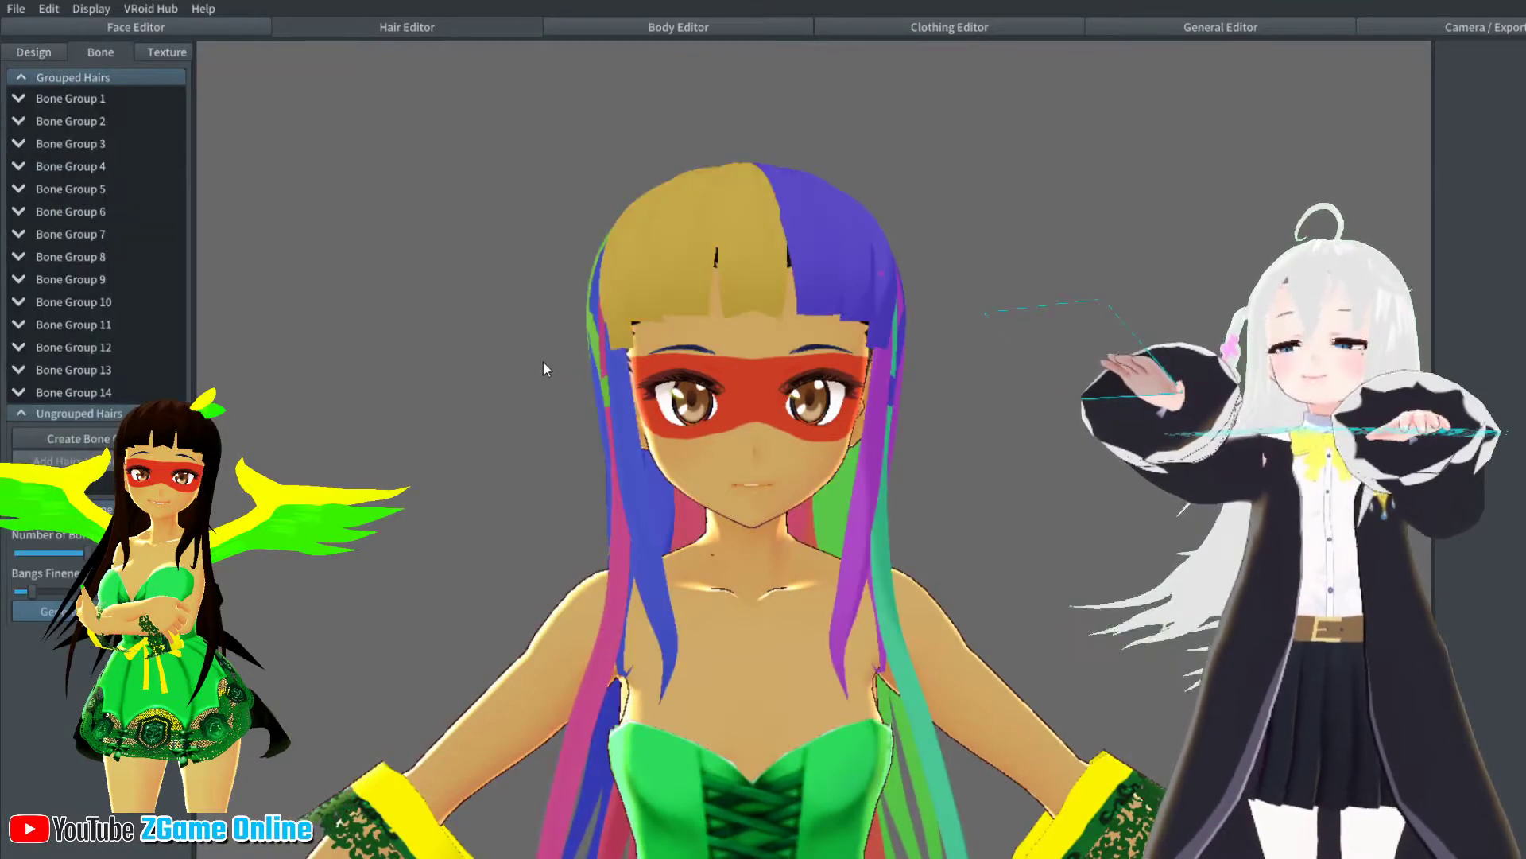
left_click(34, 52)
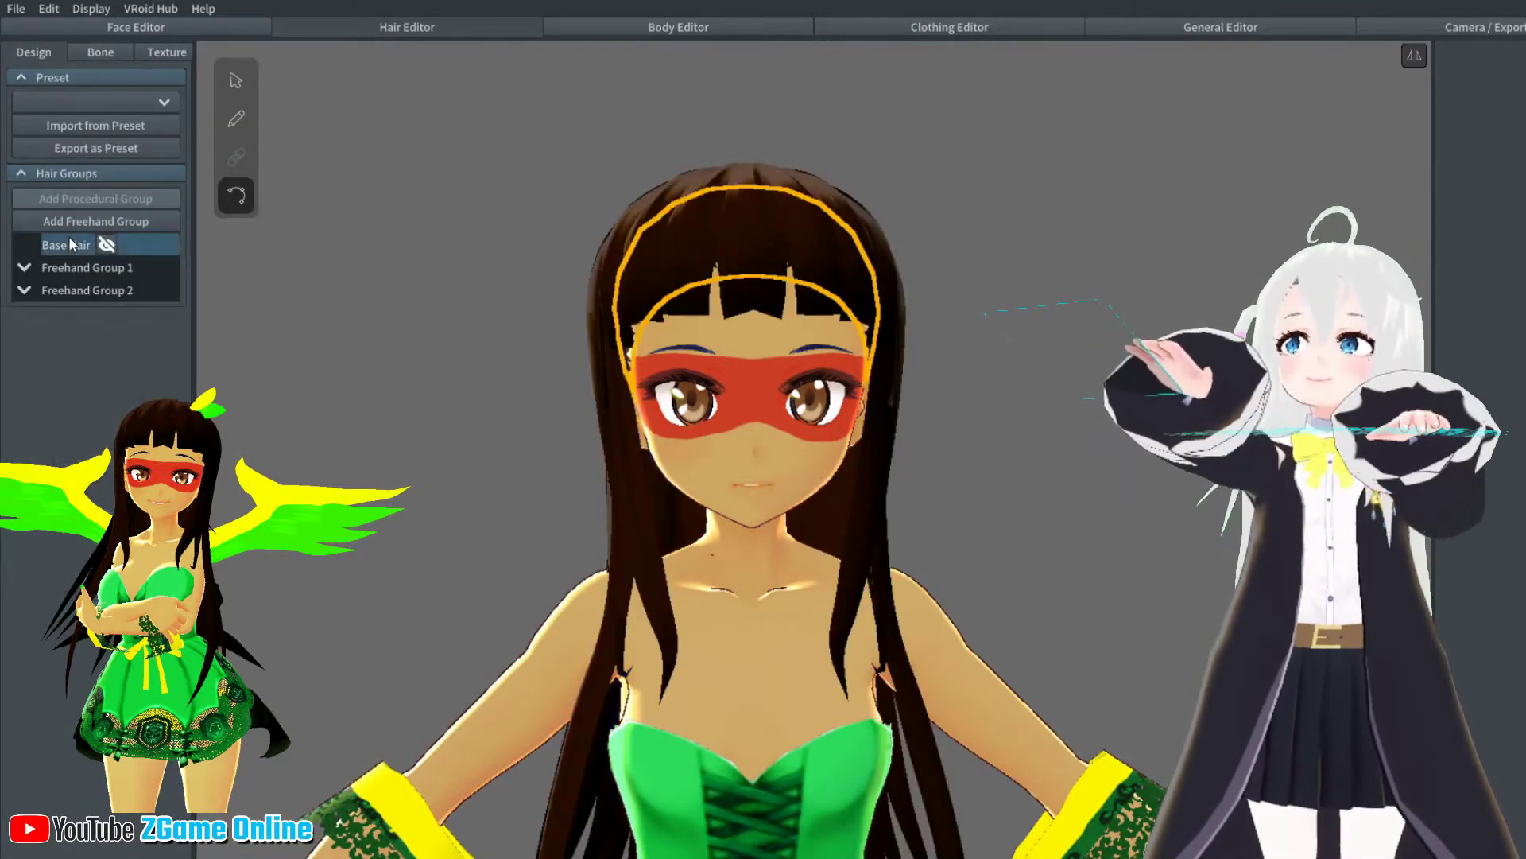
Add a third freehand hair group and flare its guide mesh upward and outward above the head
left_click(79, 222)
left_click(236, 80)
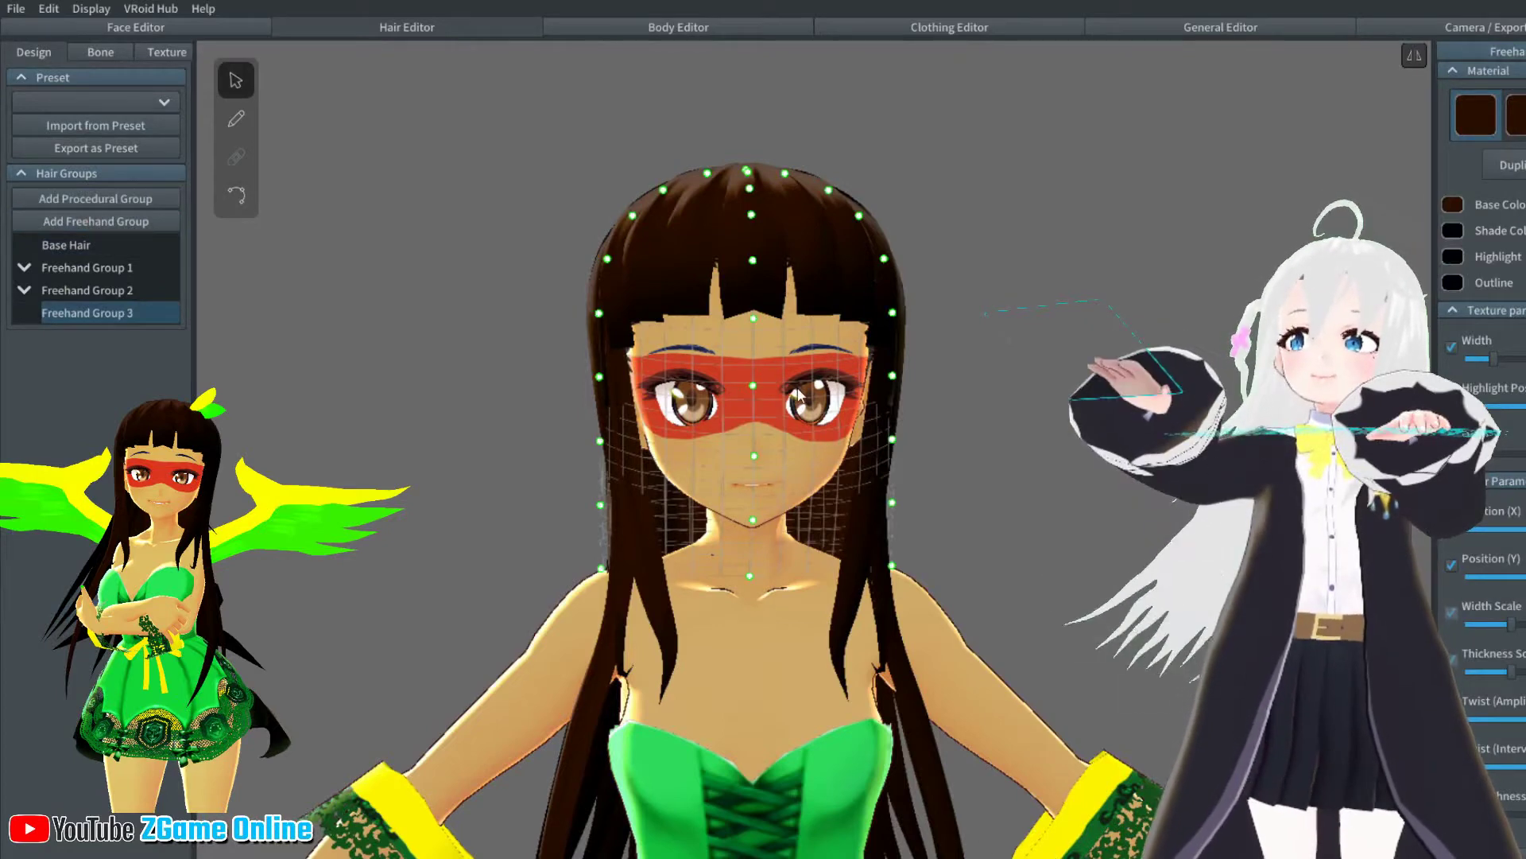
mouse_move(1137, 224)
right_mouse_down()
mouse_move(797, 227)
mouse_move(1141, 227)
right_mouse_up()
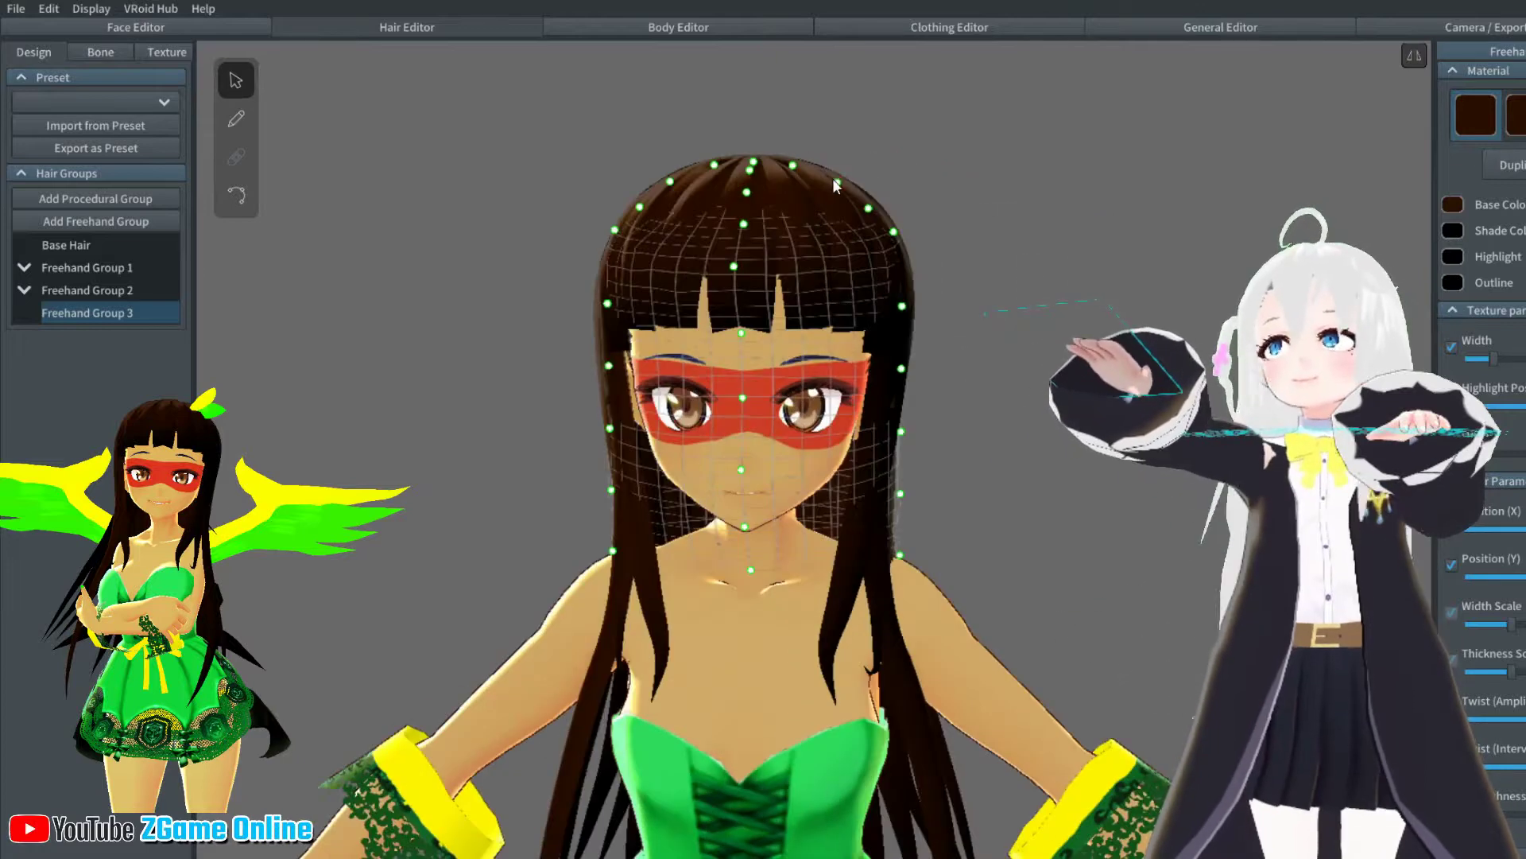
left_click_drag(833, 178, 870, 87)
left_click_drag(868, 207, 985, 132)
left_click_drag(863, 117, 913, 97)
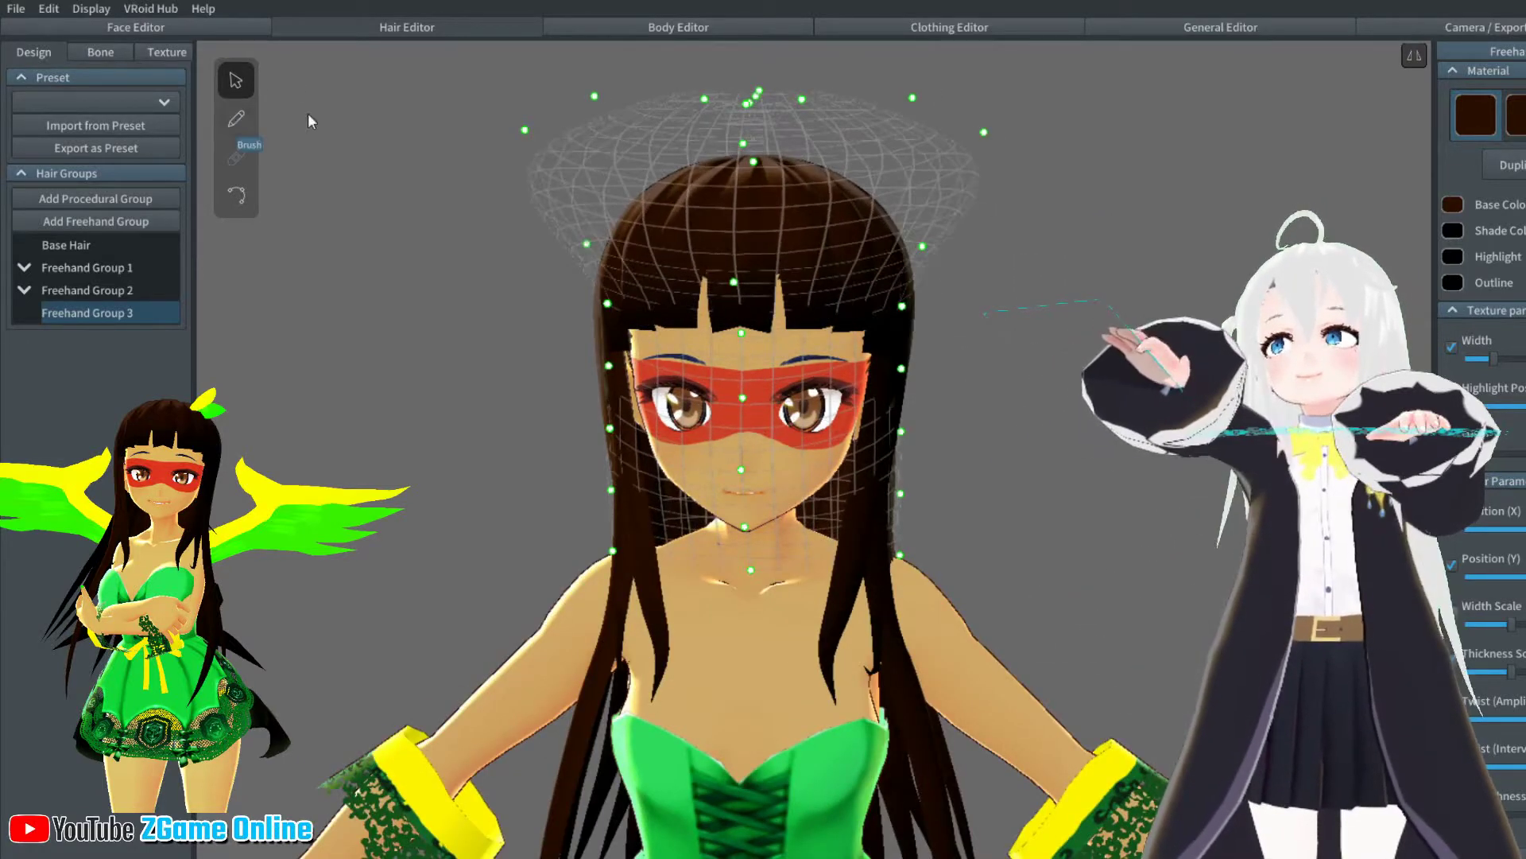
Duplicate the hair material for the brush and set the copy's base color to bright green
left_click(236, 118)
scroll(1456, 350, "up", 5)
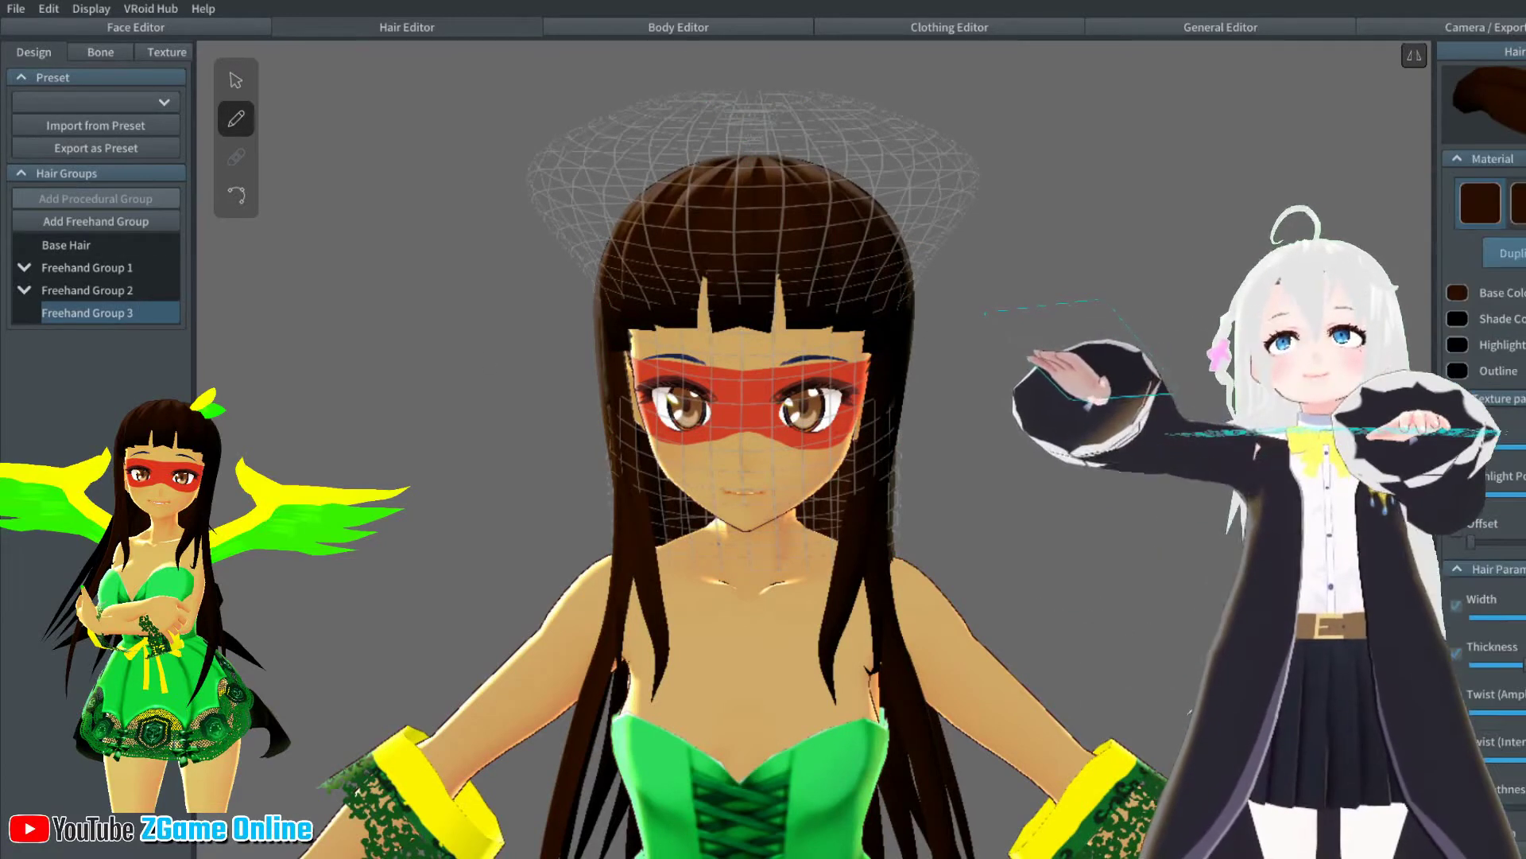
left_click(1517, 254)
left_click(1457, 344)
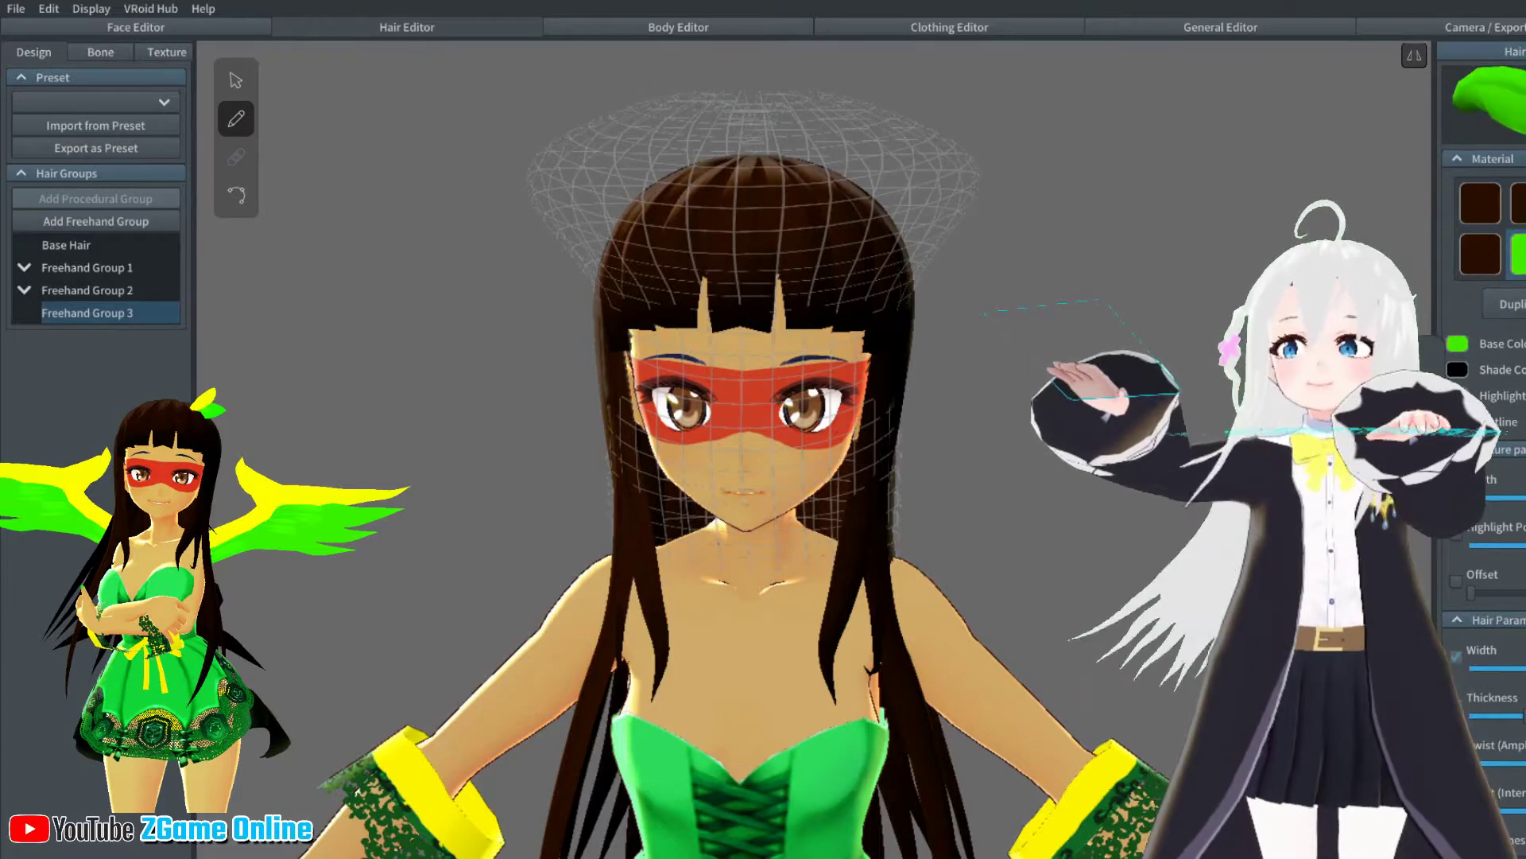
Undo a trial green stroke on the crown and turn off mirrored drawing
left_click_drag(741, 199, 938, 145)
key("ctrl+z")
left_click(1414, 55)
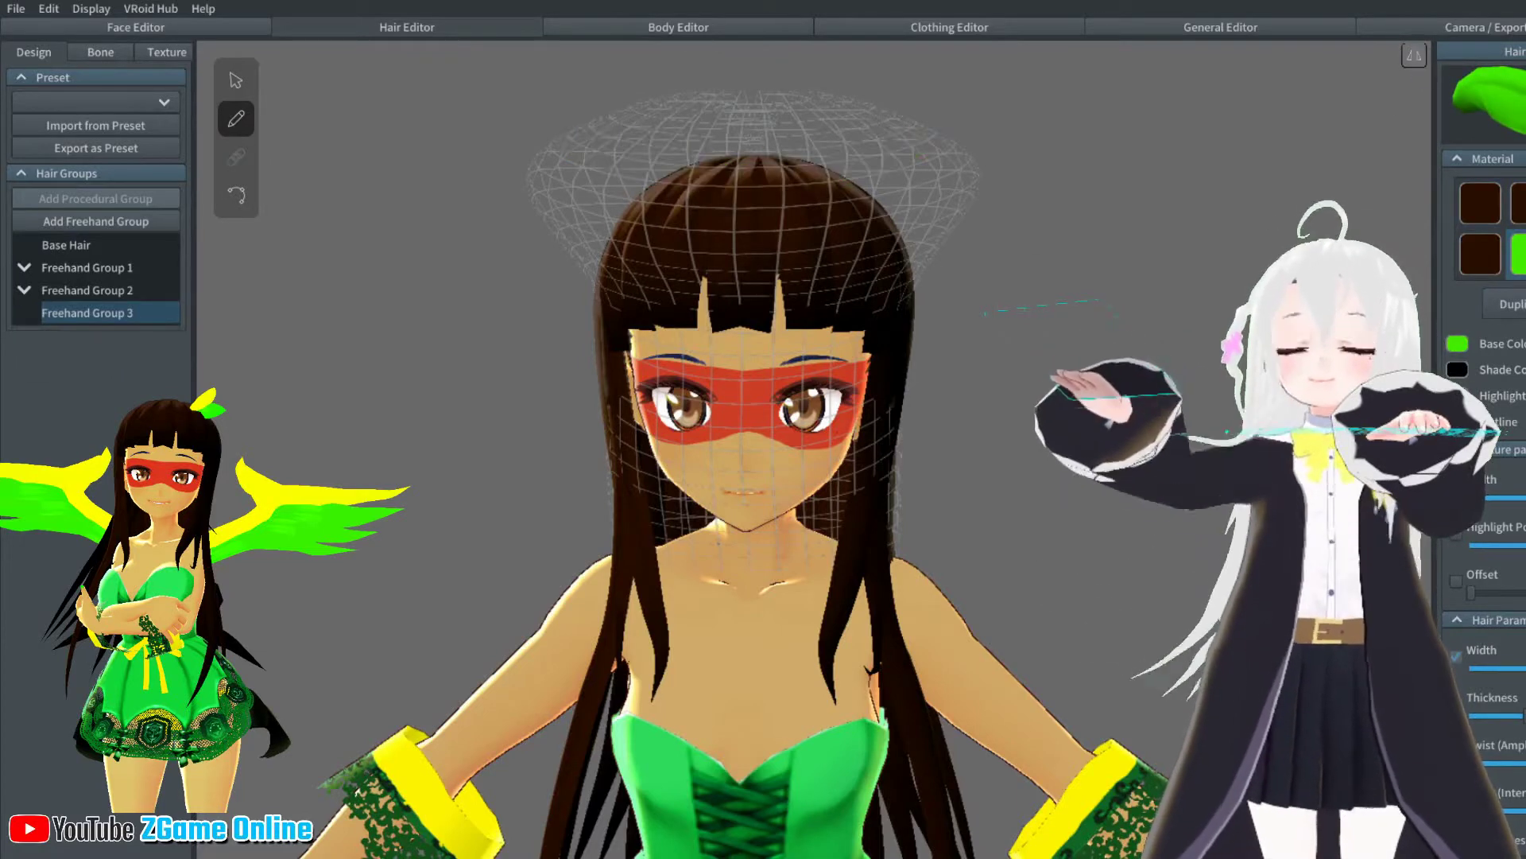
left_click_drag(860, 232, 961, 176)
key("ctrl+z")
left_click_drag(852, 243, 961, 144)
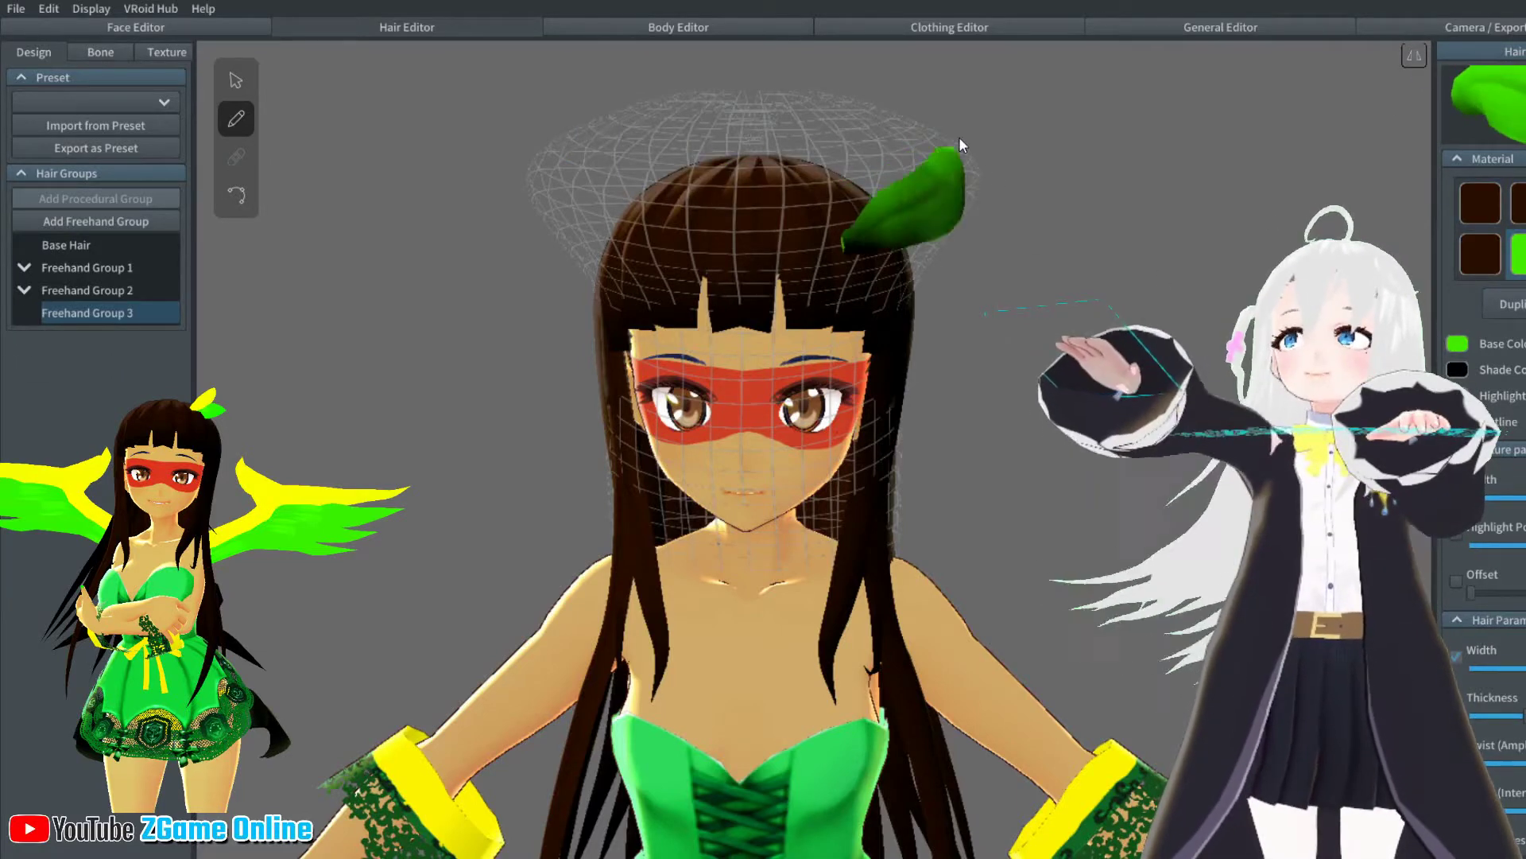
key("ctrl+z")
Set the green material's shade color to the same green and draw a leaf-shaped strand on the side of the head
right_click_drag(1124, 242, 1026, 242)
key("ctrl+v")
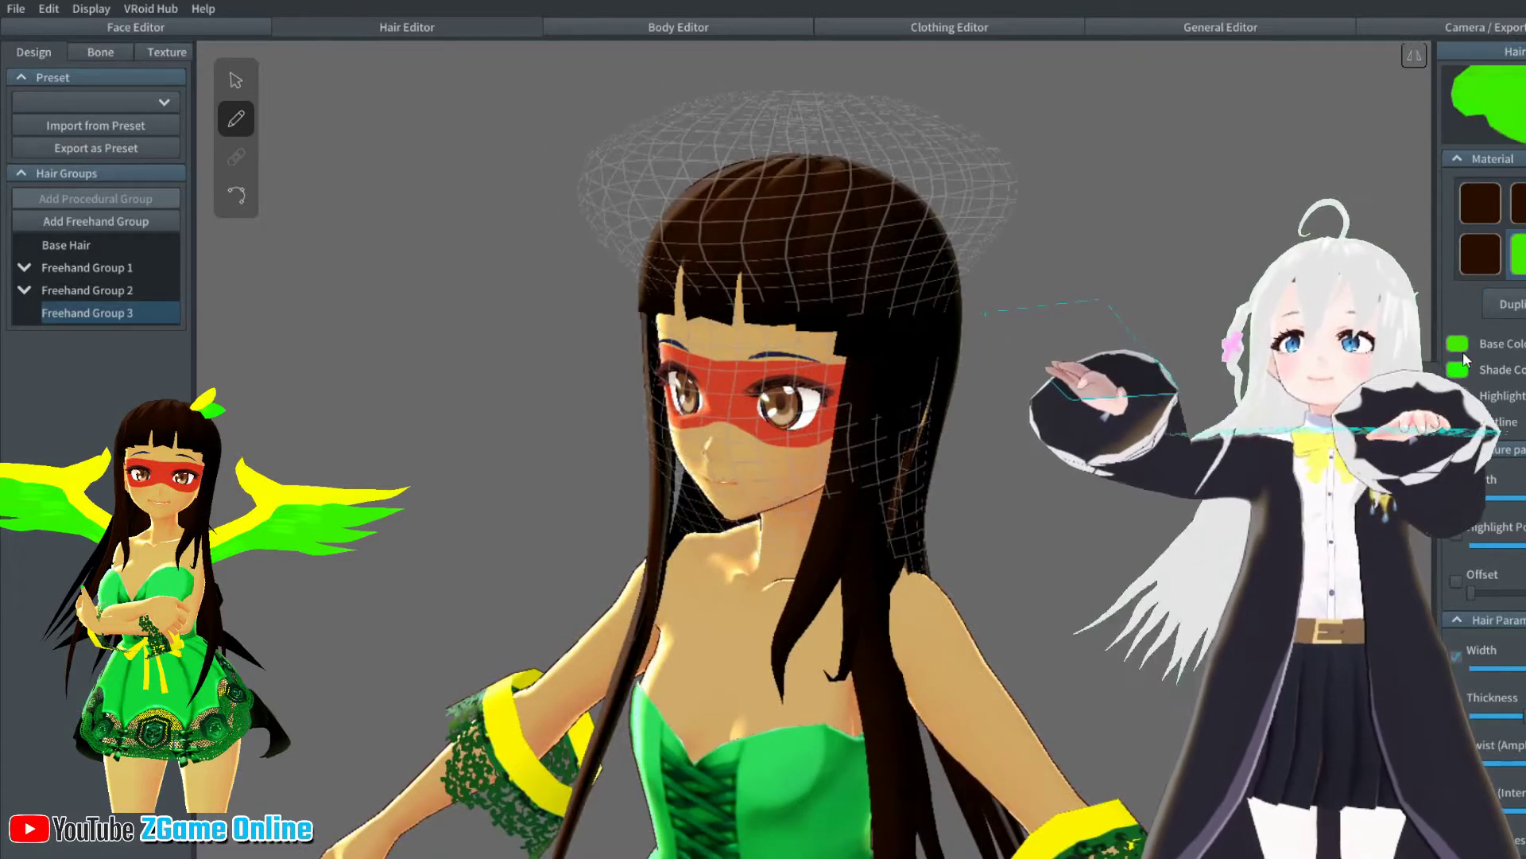
key("ctrl+z")
right_click_drag(1030, 195, 893, 251)
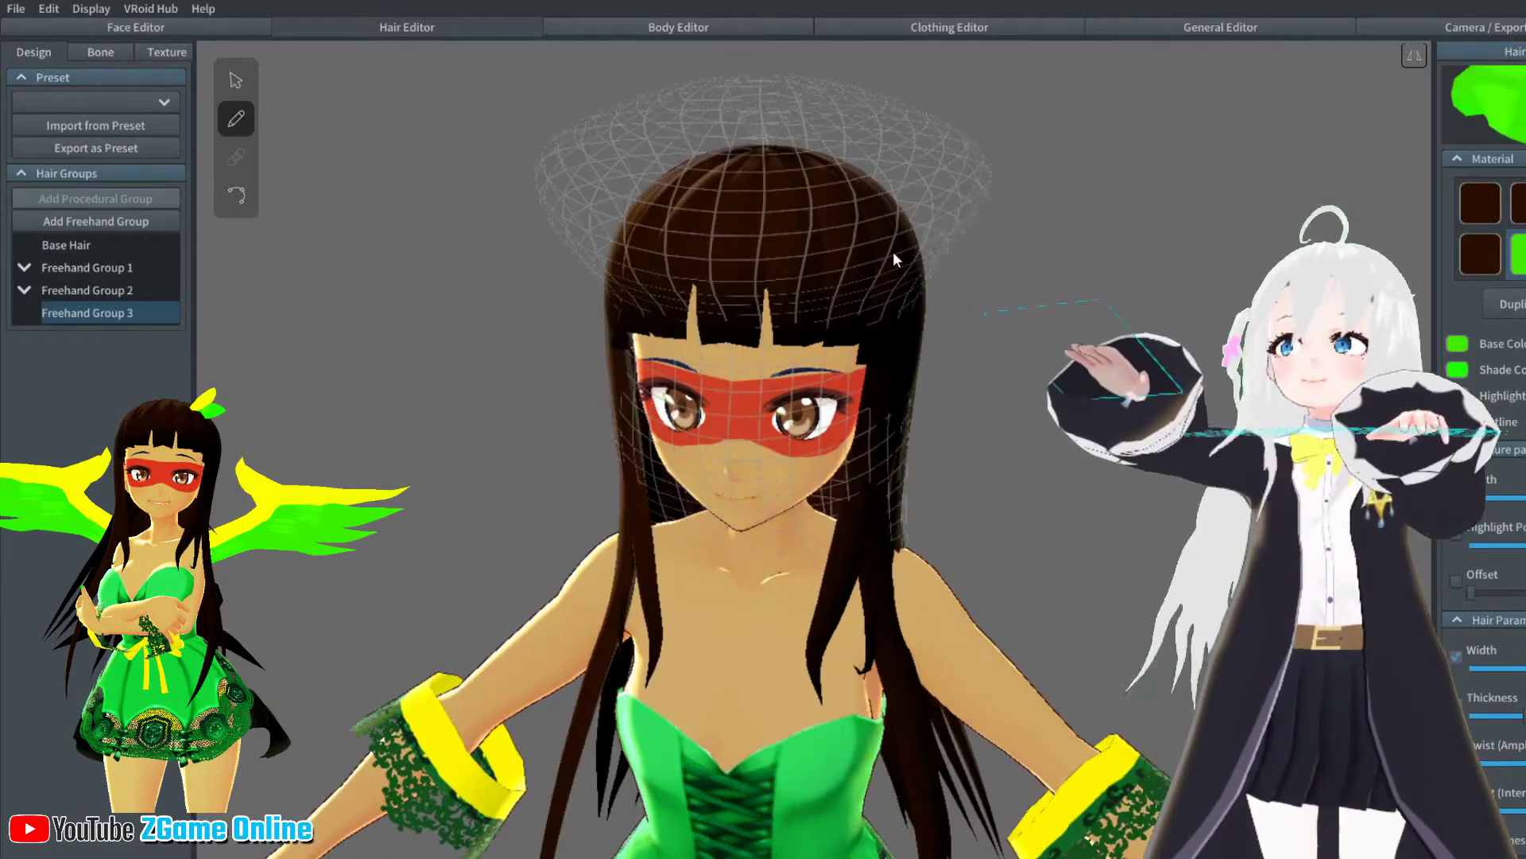
left_click_drag(951, 179, 951, 179)
Select the green leaf and move the third group's guide mesh points near the crown to reshape the surface beneath it
mouse_move(991, 266)
right_mouse_down()
mouse_move(1024, 225)
mouse_move(732, 204)
right_mouse_up()
left_click(236, 88)
left_click(918, 179)
left_click_drag(732, 204, 700, 251)
right_click_drag(717, 254, 1026, 263)
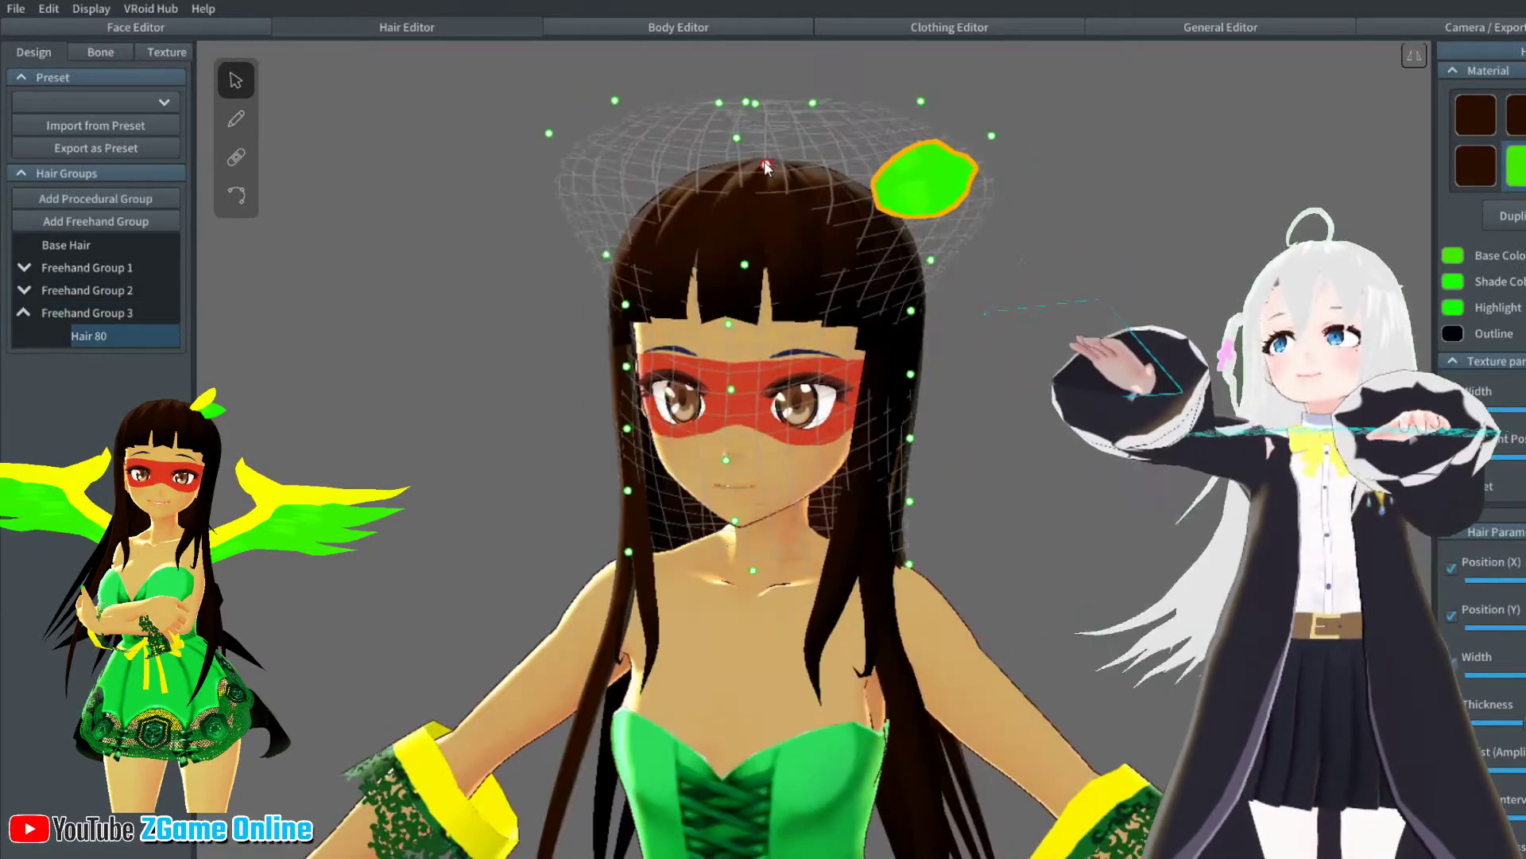
right_click_drag(1040, 136, 843, 269)
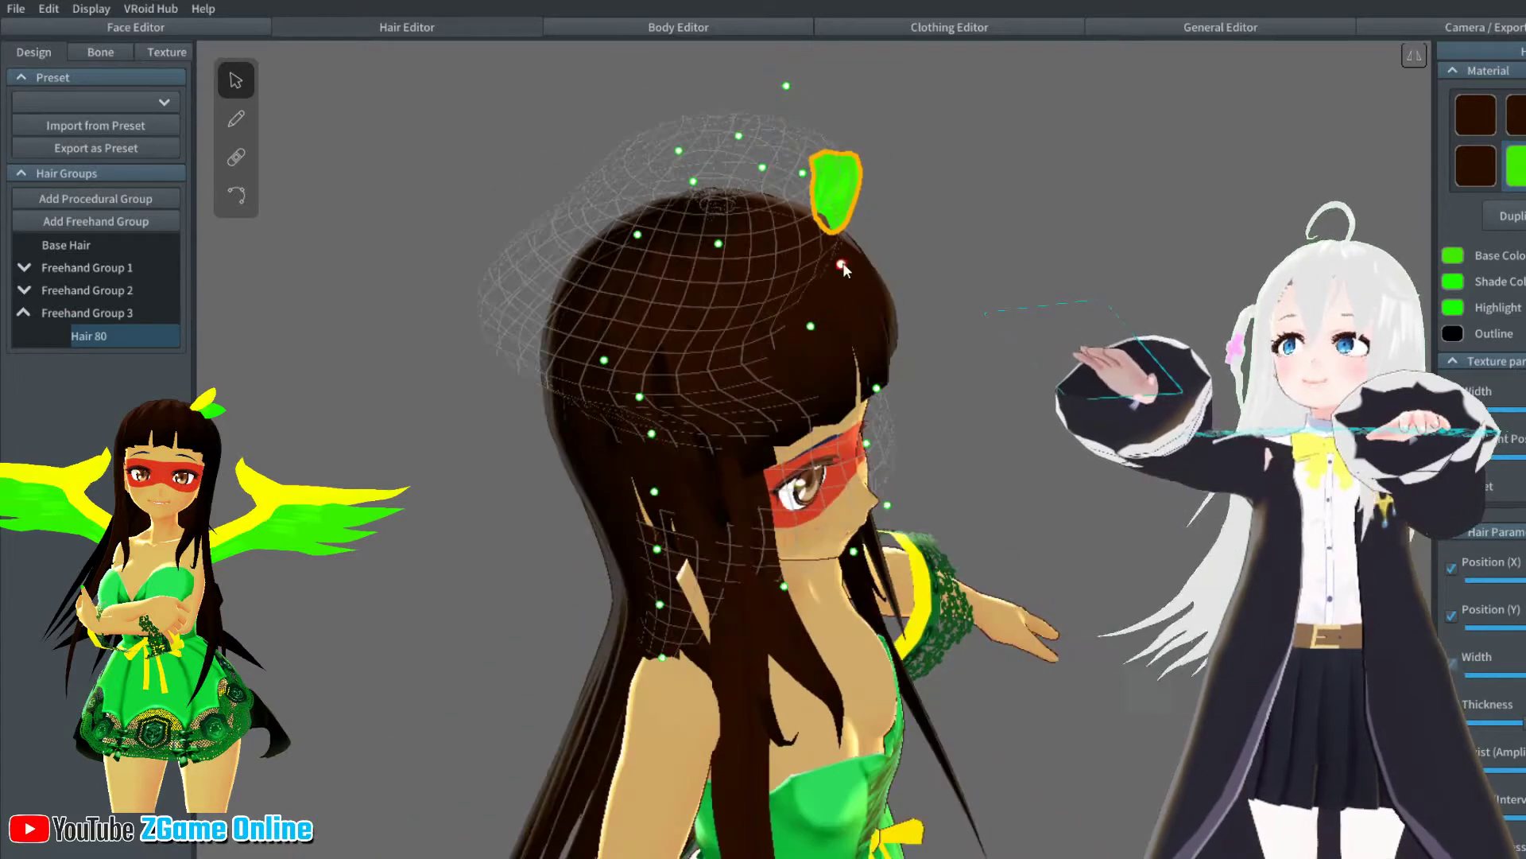
left_click_drag(843, 264, 755, 264)
mouse_move(756, 264)
right_mouse_down()
mouse_move(880, 278)
mouse_move(938, 254)
right_mouse_up()
Draw two more short green strands over the leaf in the third freehand group
left_click(232, 119)
scroll(922, 139, "up", 1)
left_click_drag(924, 137, 922, 139)
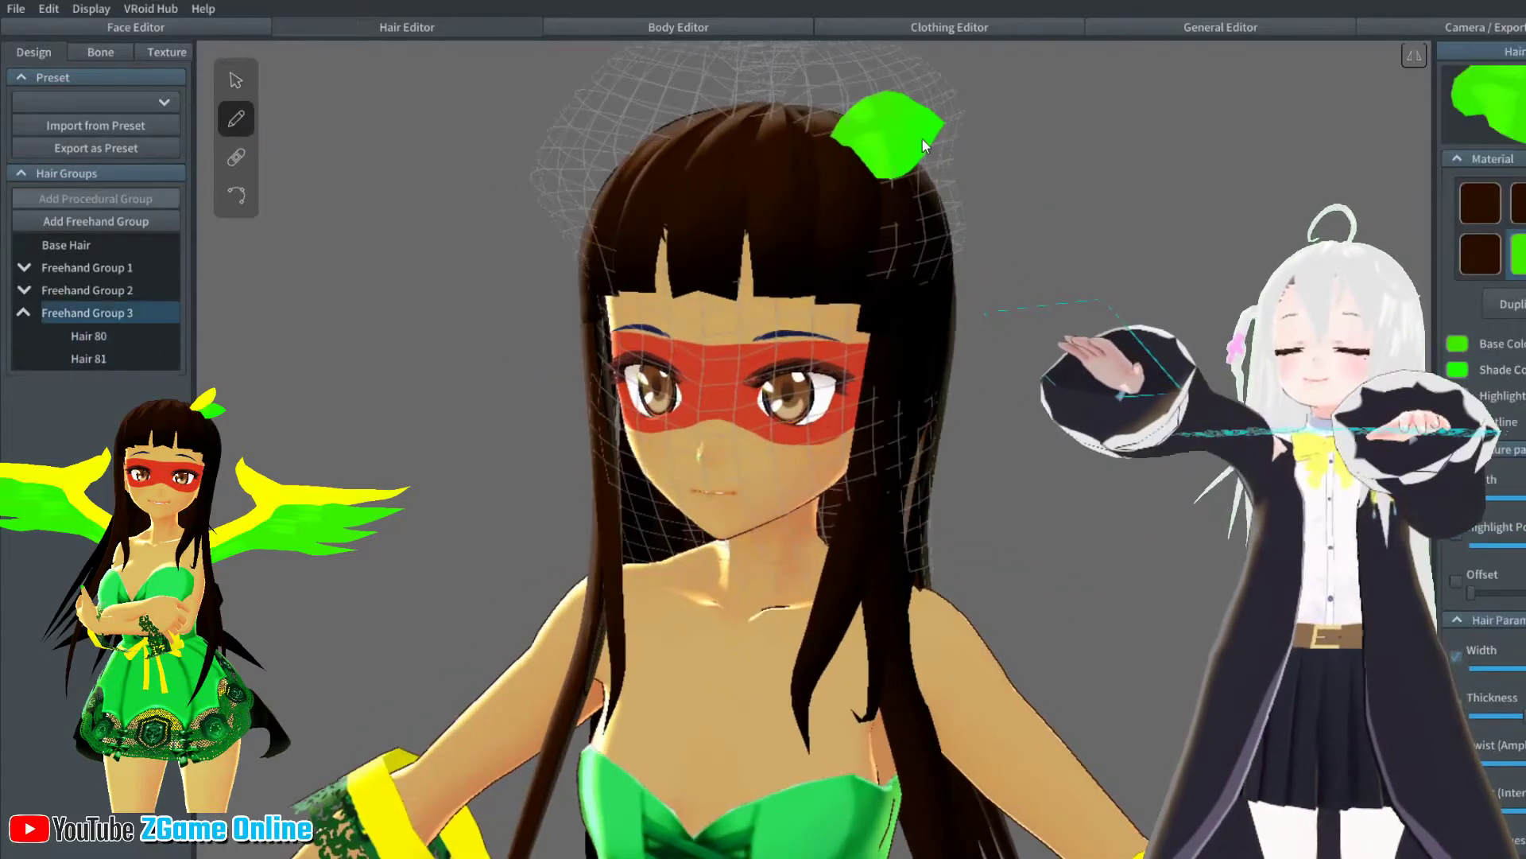
left_click(923, 140)
Select the leaf's first strand for control-point editing and examine it from the front and side
left_click(237, 196)
middle_click_drag(922, 80, 829, 229)
scroll(829, 228, "up", 1)
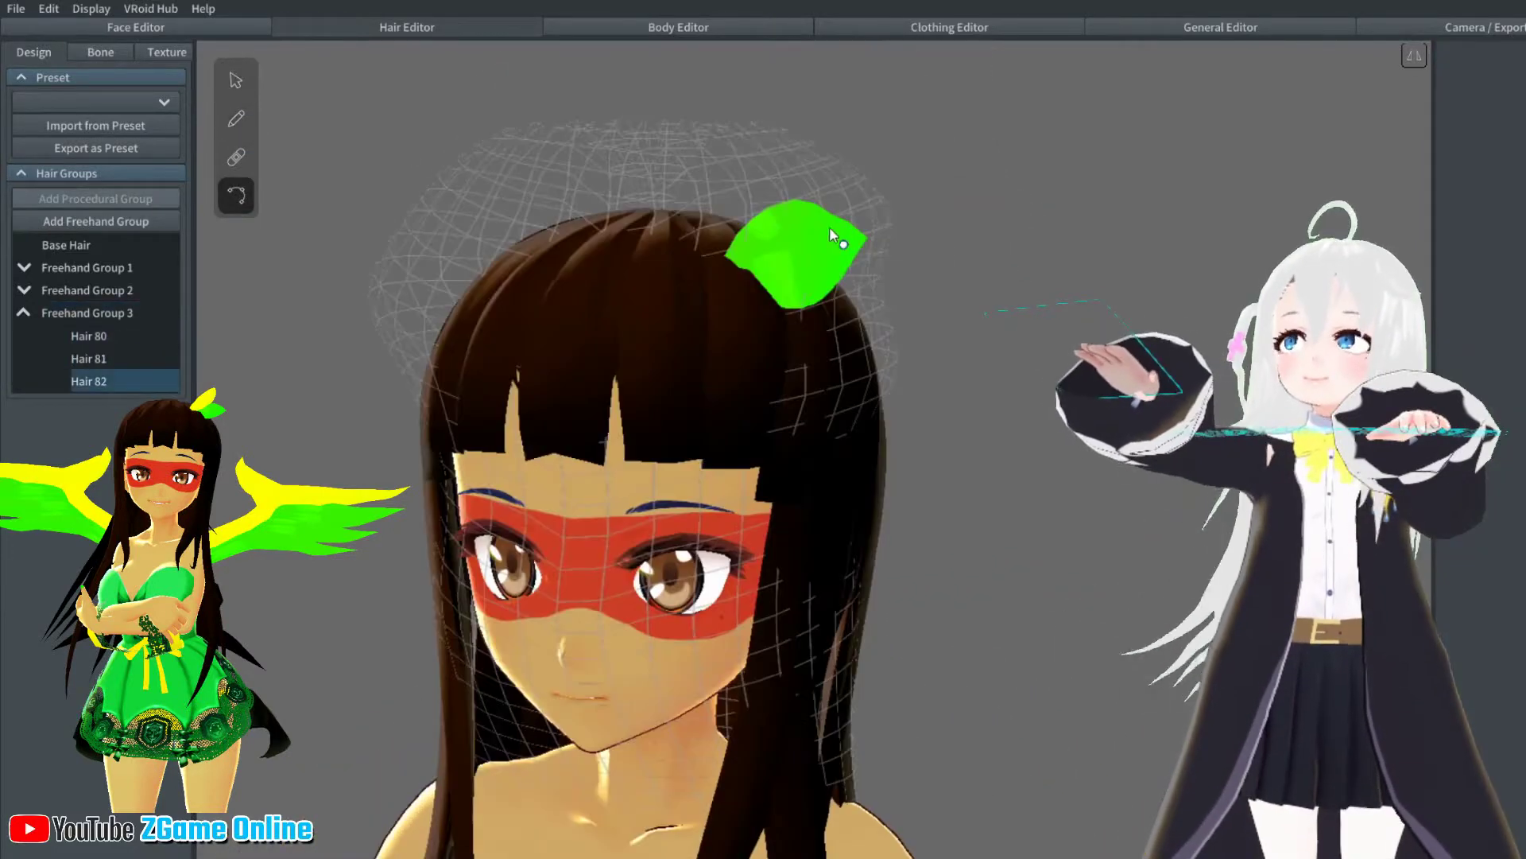
left_click(793, 251)
mouse_move(793, 252)
right_mouse_down()
mouse_move(854, 253)
mouse_move(793, 256)
right_mouse_up()
left_click(793, 256)
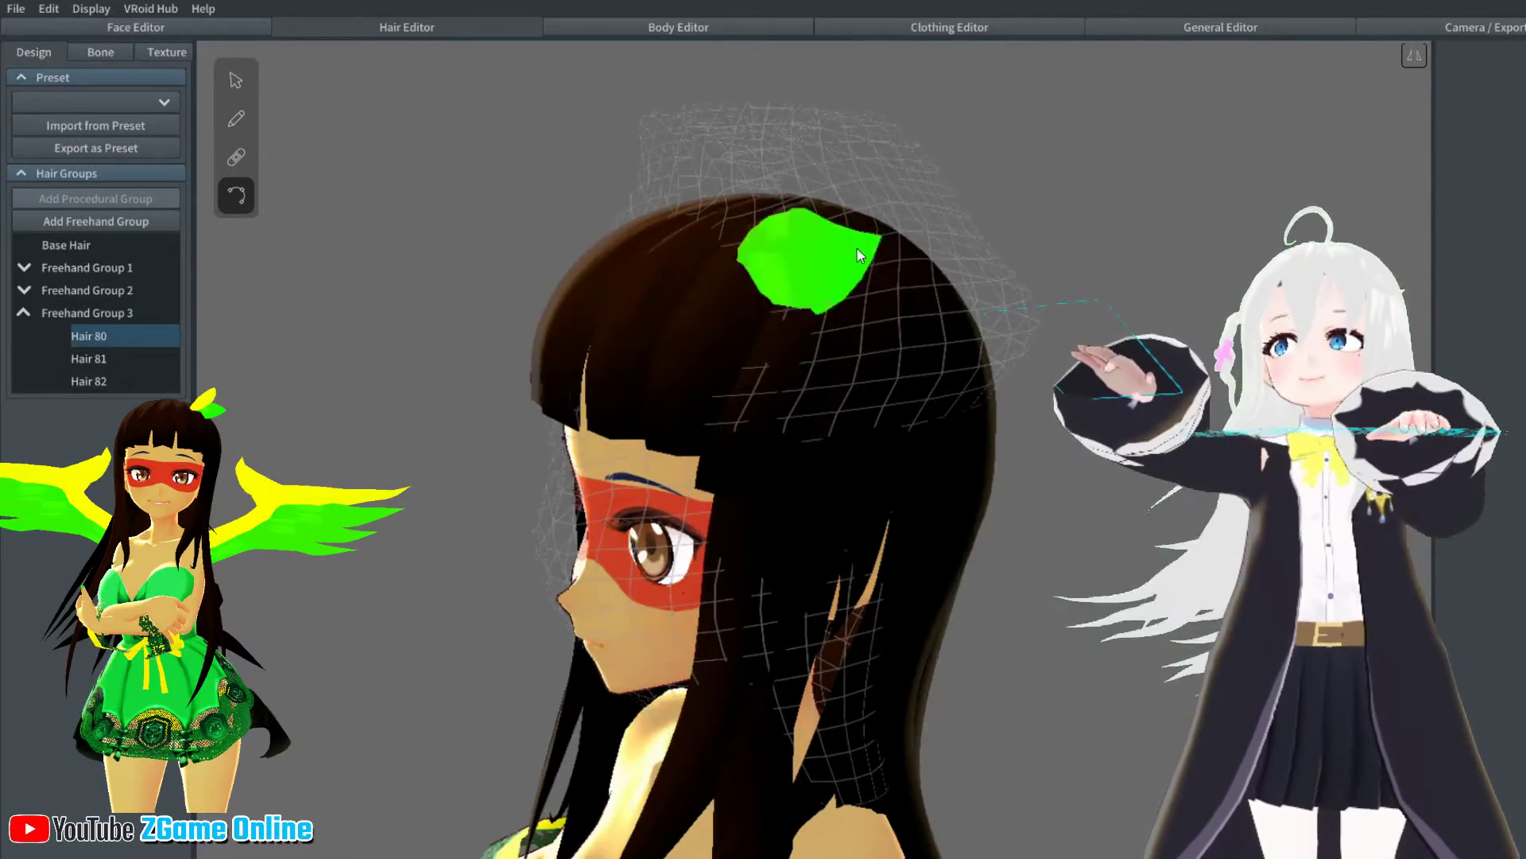
right_click_drag(858, 255, 970, 266)
Pull the third group's guide mesh slightly outward beside the leaf, deselect the group and check the leaf's position
left_click(87, 312)
left_click(236, 86)
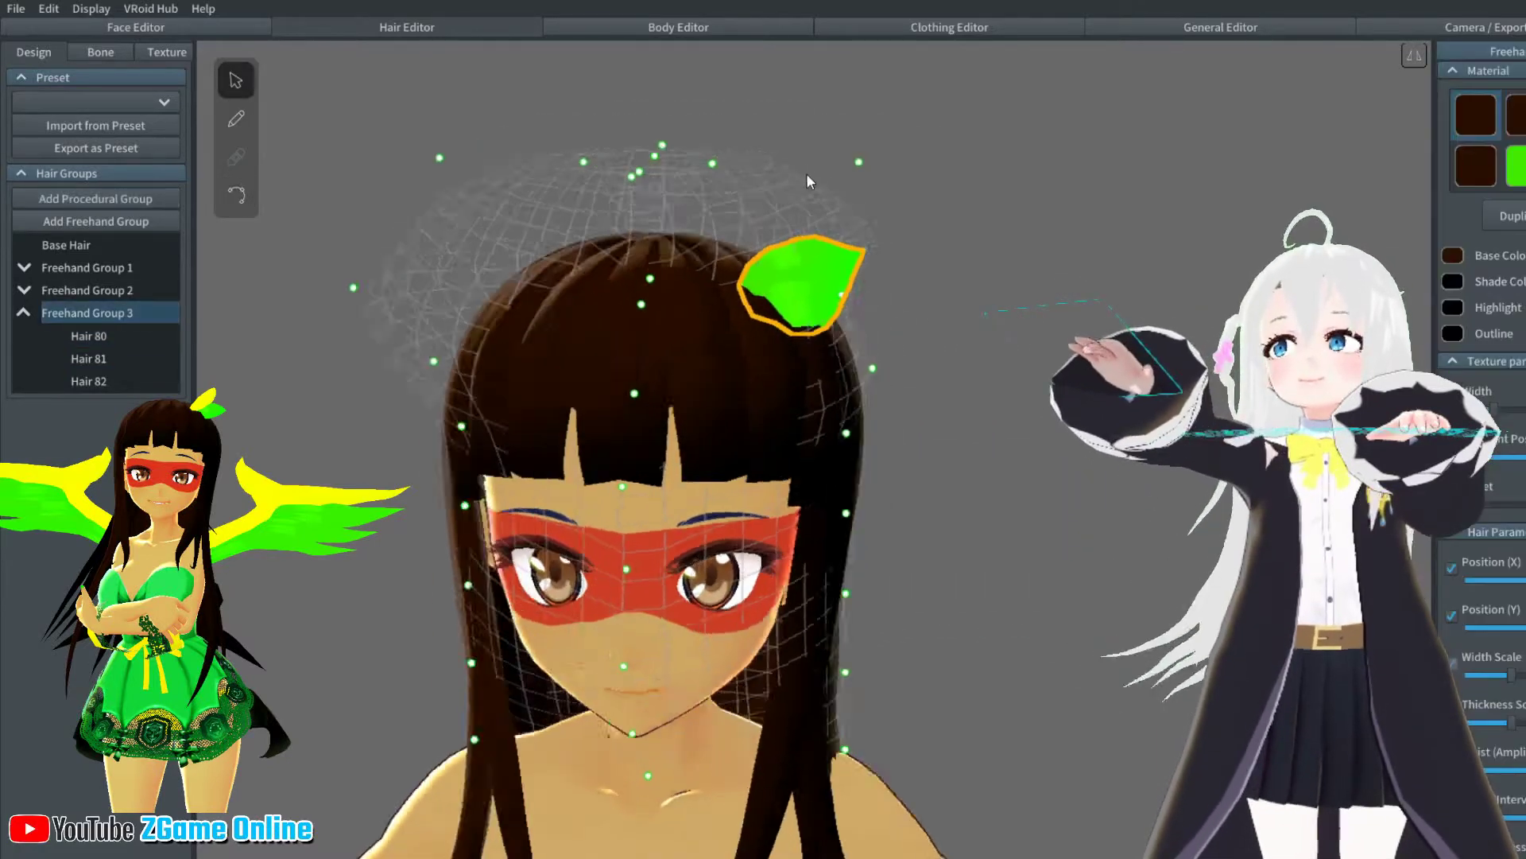
right_click_drag(807, 175, 900, 280)
left_click_drag(872, 381, 896, 387)
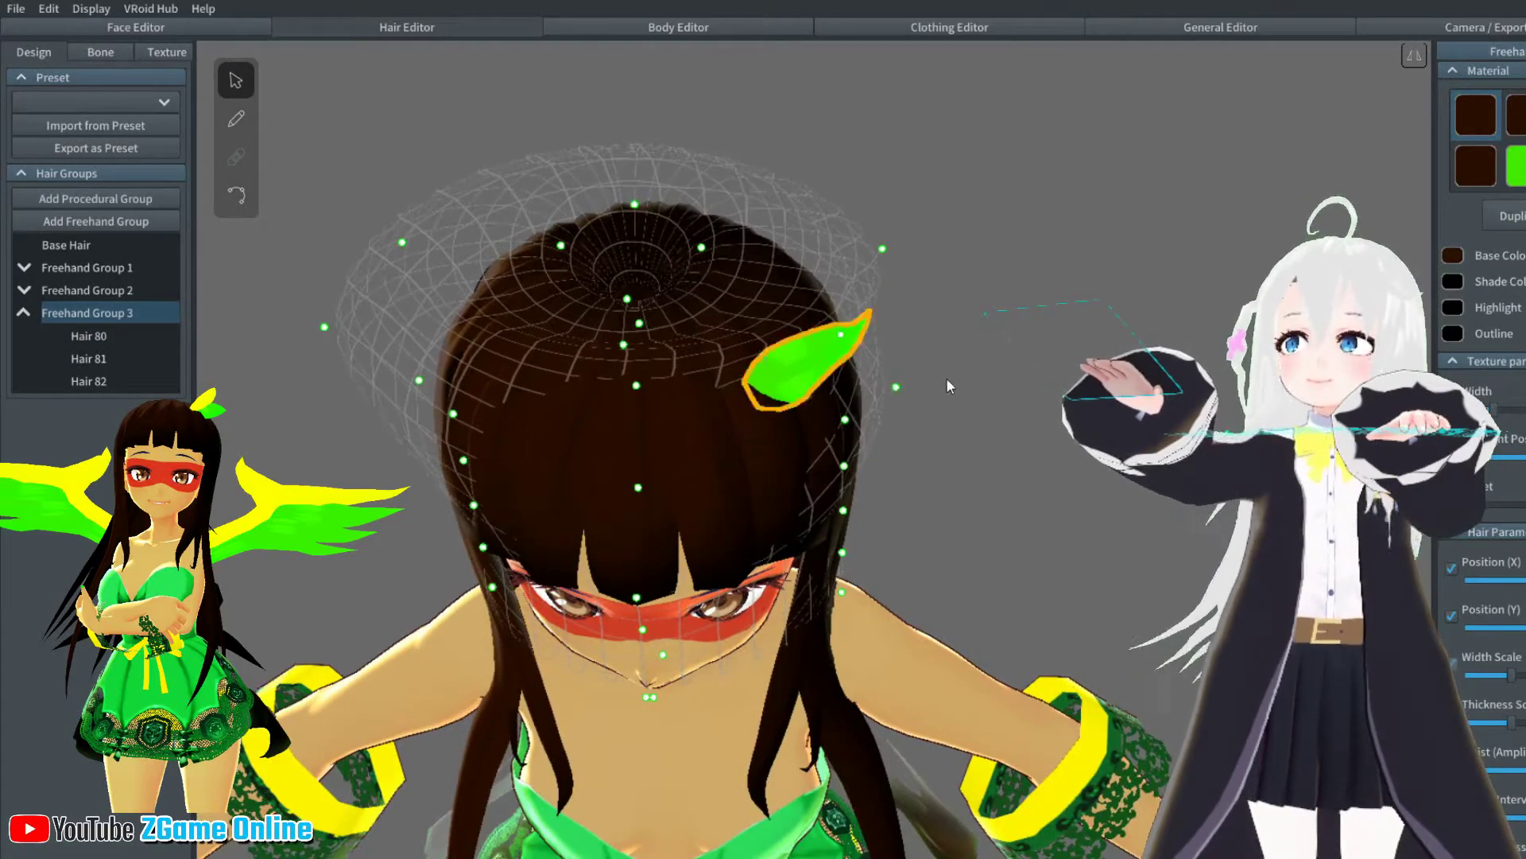
right_click_drag(946, 379, 855, 426)
left_click(957, 379)
right_click_drag(957, 379, 990, 353)
scroll(990, 355, "down", 3)
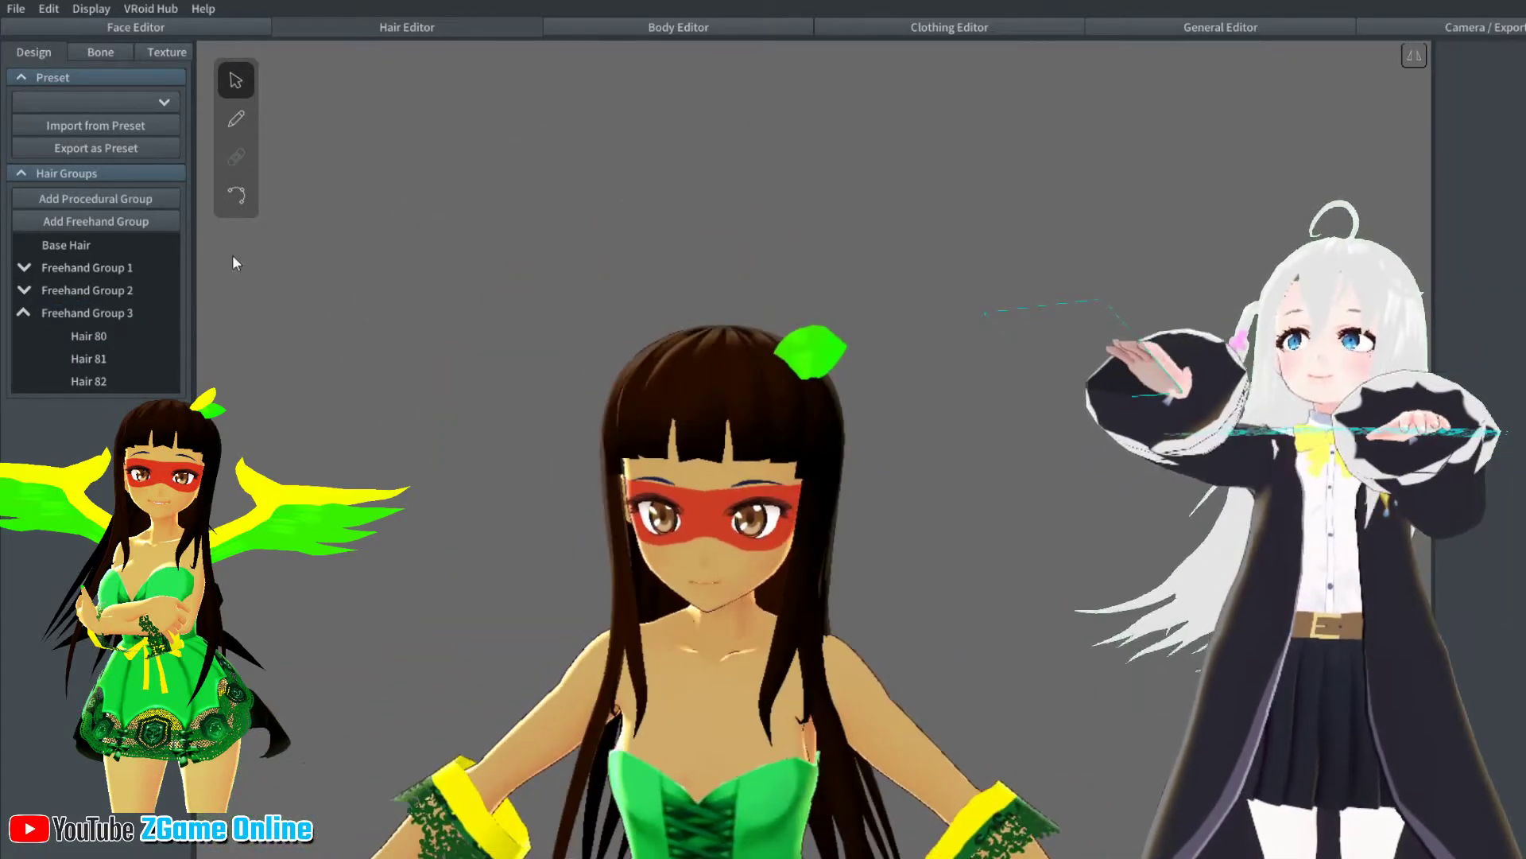
Adjust the control points near the tip of the first green leaf strand
left_click(88, 312)
left_click(236, 195)
scroll(816, 356, "up", 5)
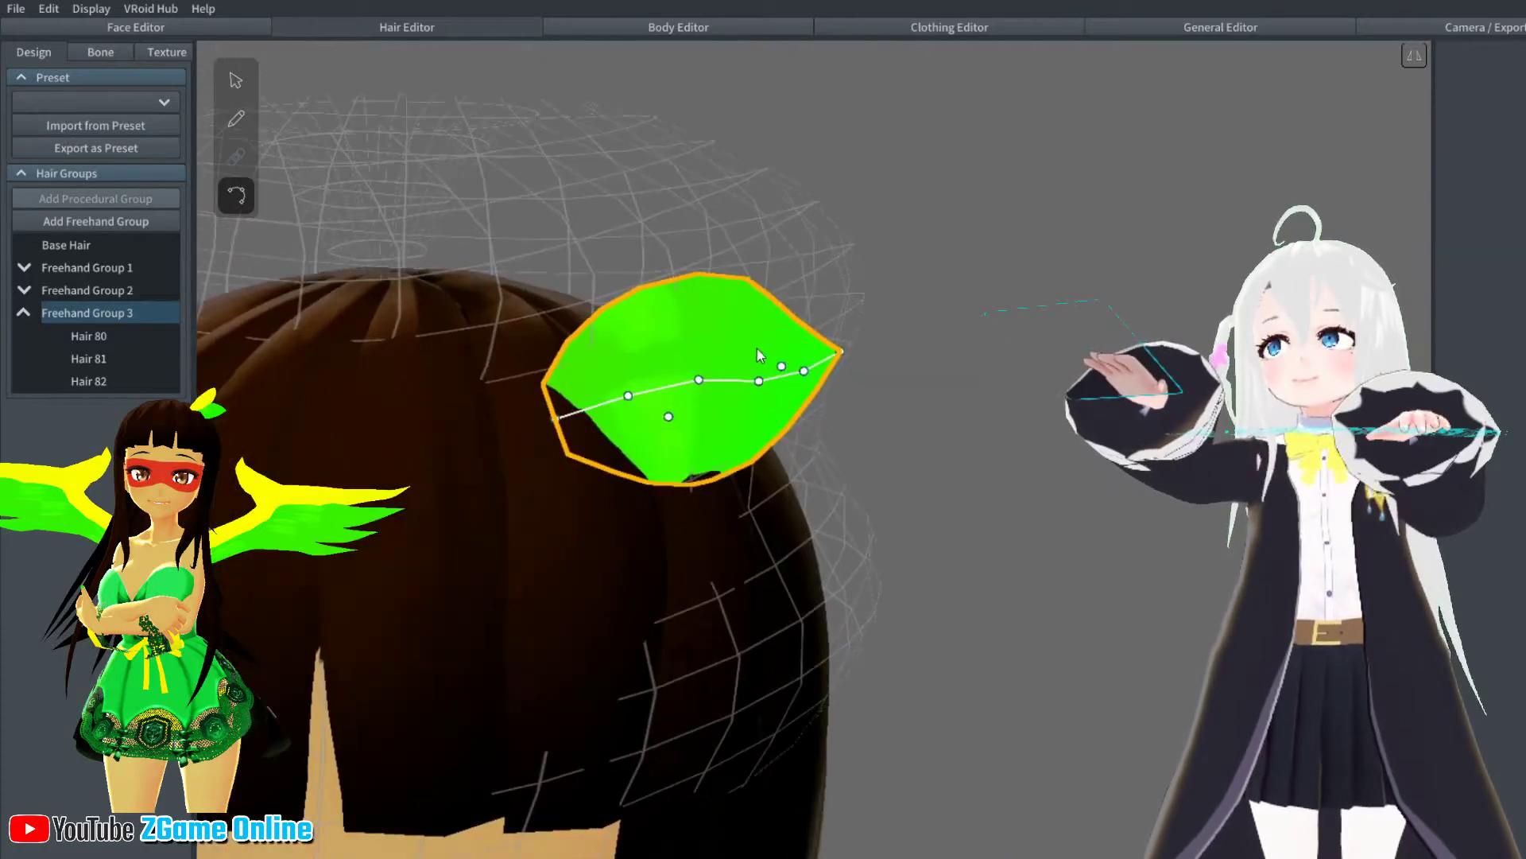
left_click(723, 380)
left_click_drag(804, 370, 762, 381)
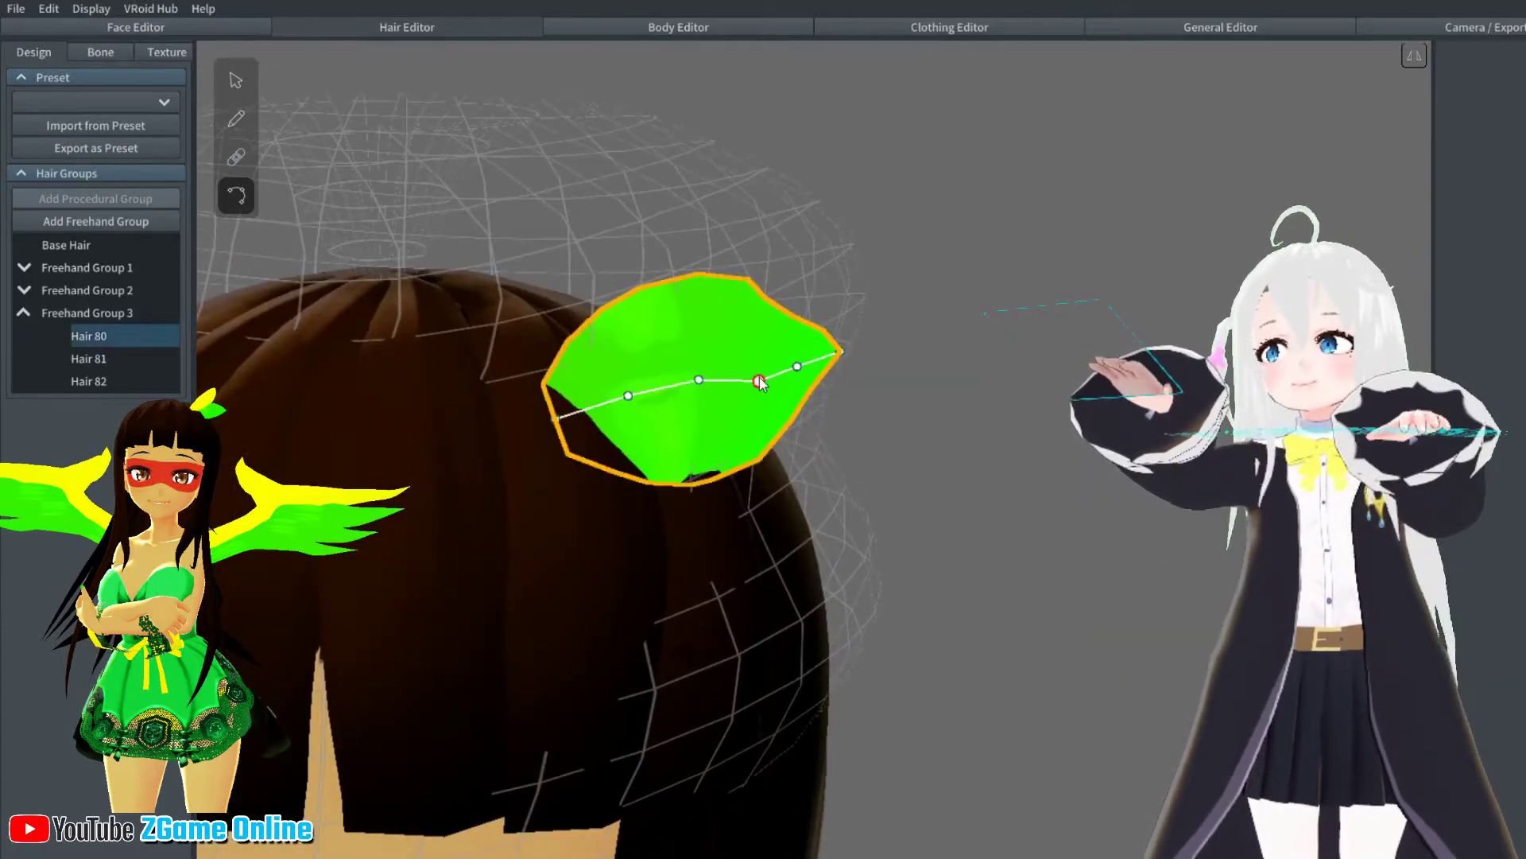
right_click_drag(890, 374, 799, 367)
left_click_drag(836, 352, 837, 346)
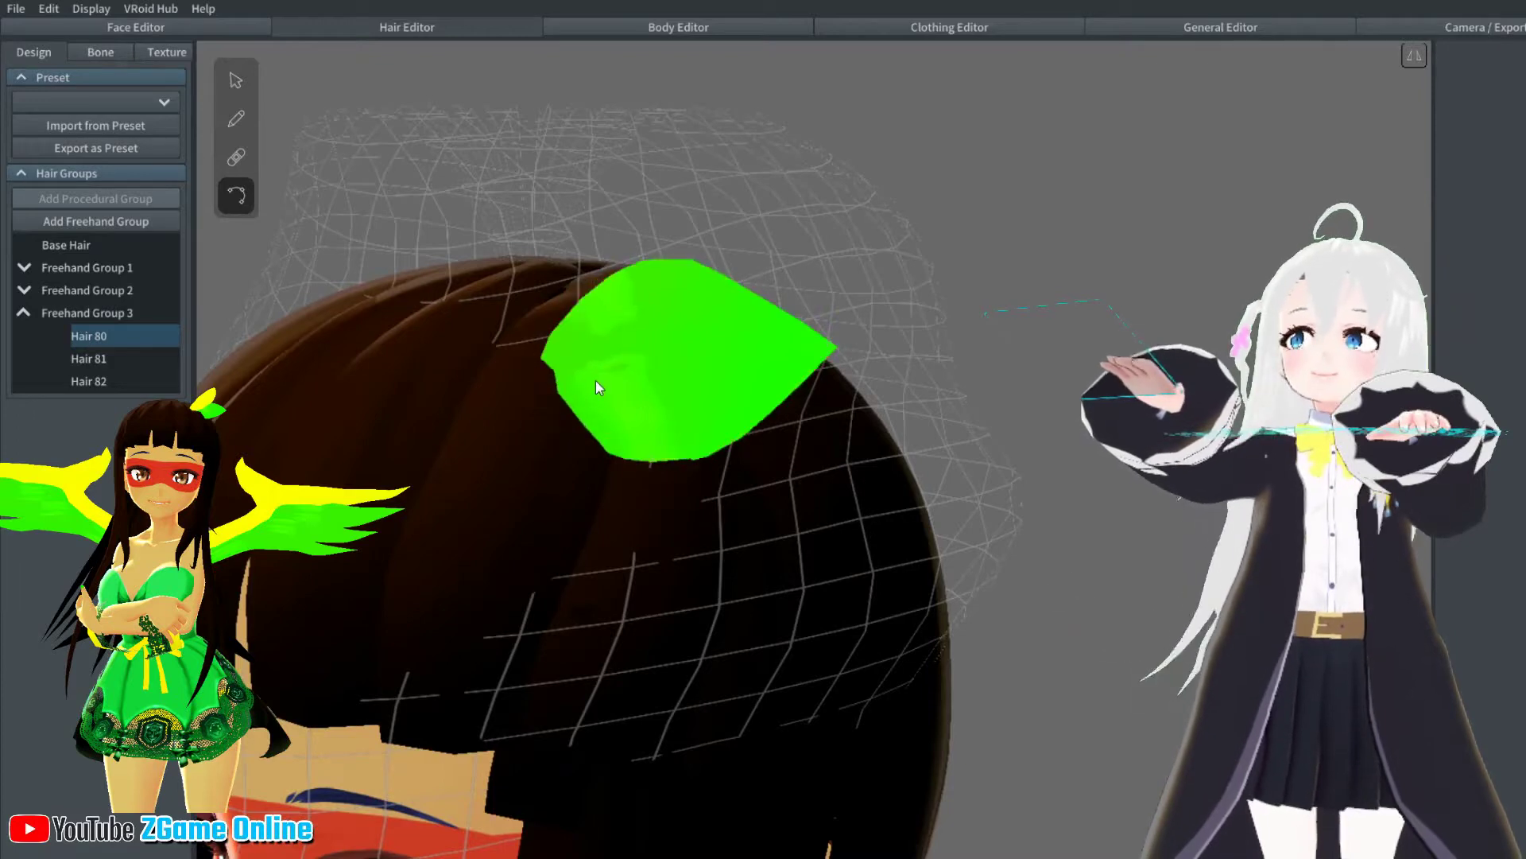
left_click(1092, 304)
left_click(793, 324)
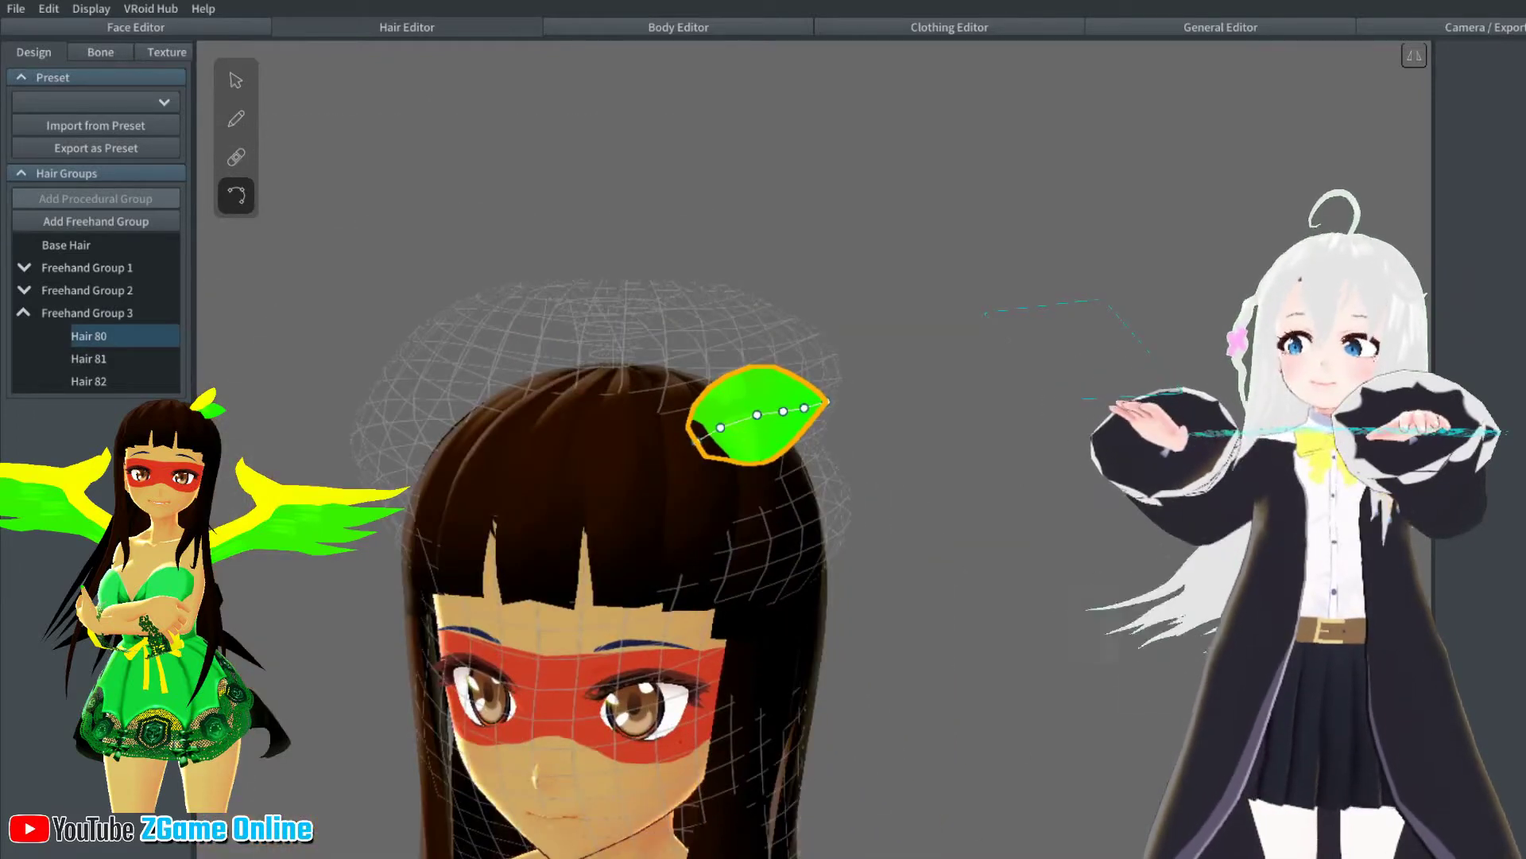
Create a yellow copy of the hair material and draw a yellow leaf-shaped strand rising from the green leaf
left_click(237, 130)
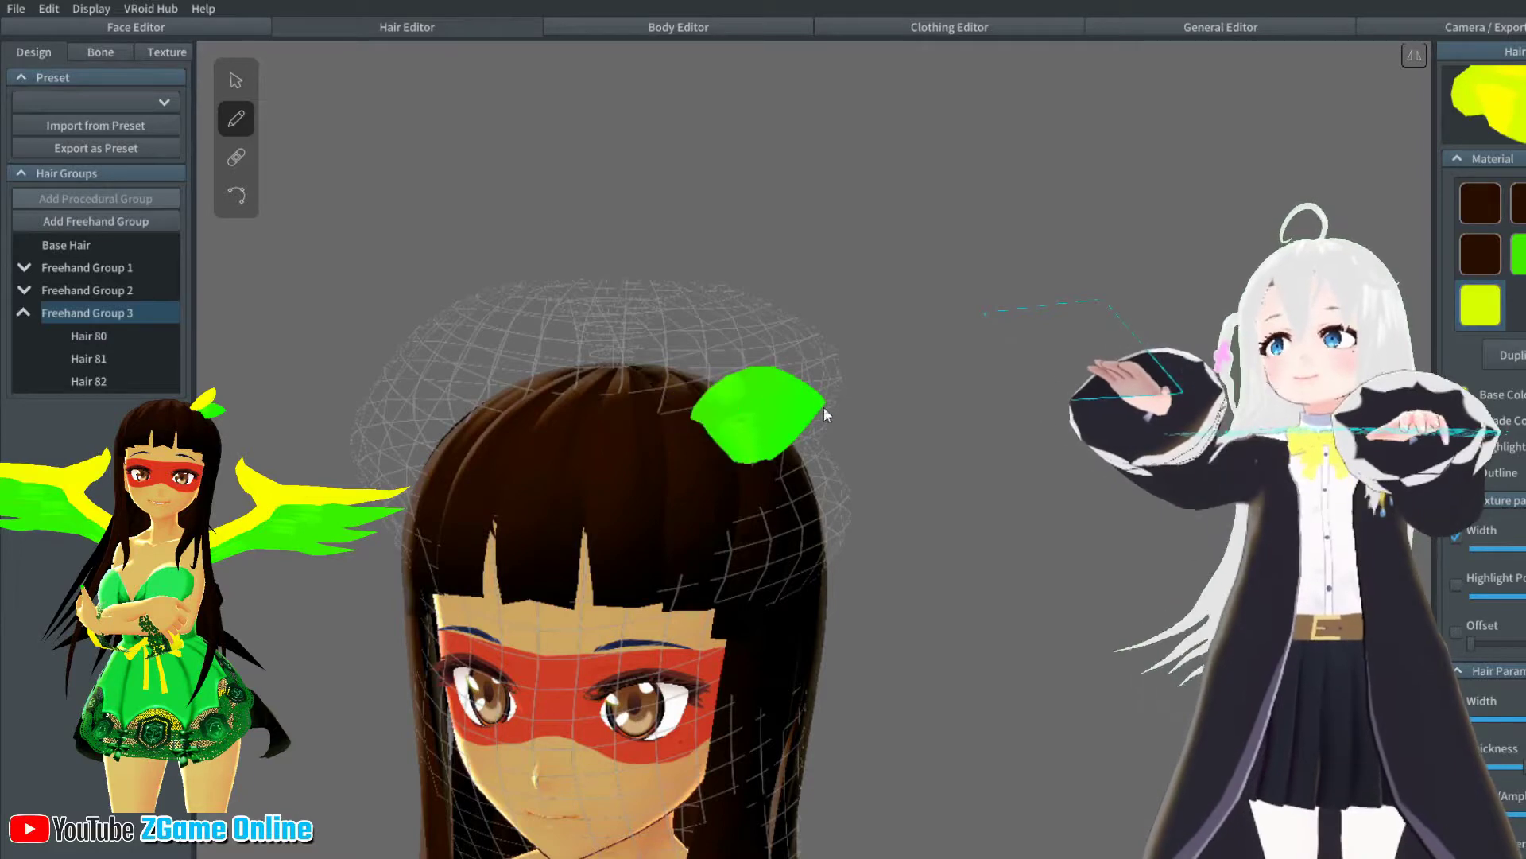
right_click_drag(823, 407, 800, 445)
left_click_drag(747, 395, 698, 341)
key("ctrl+z")
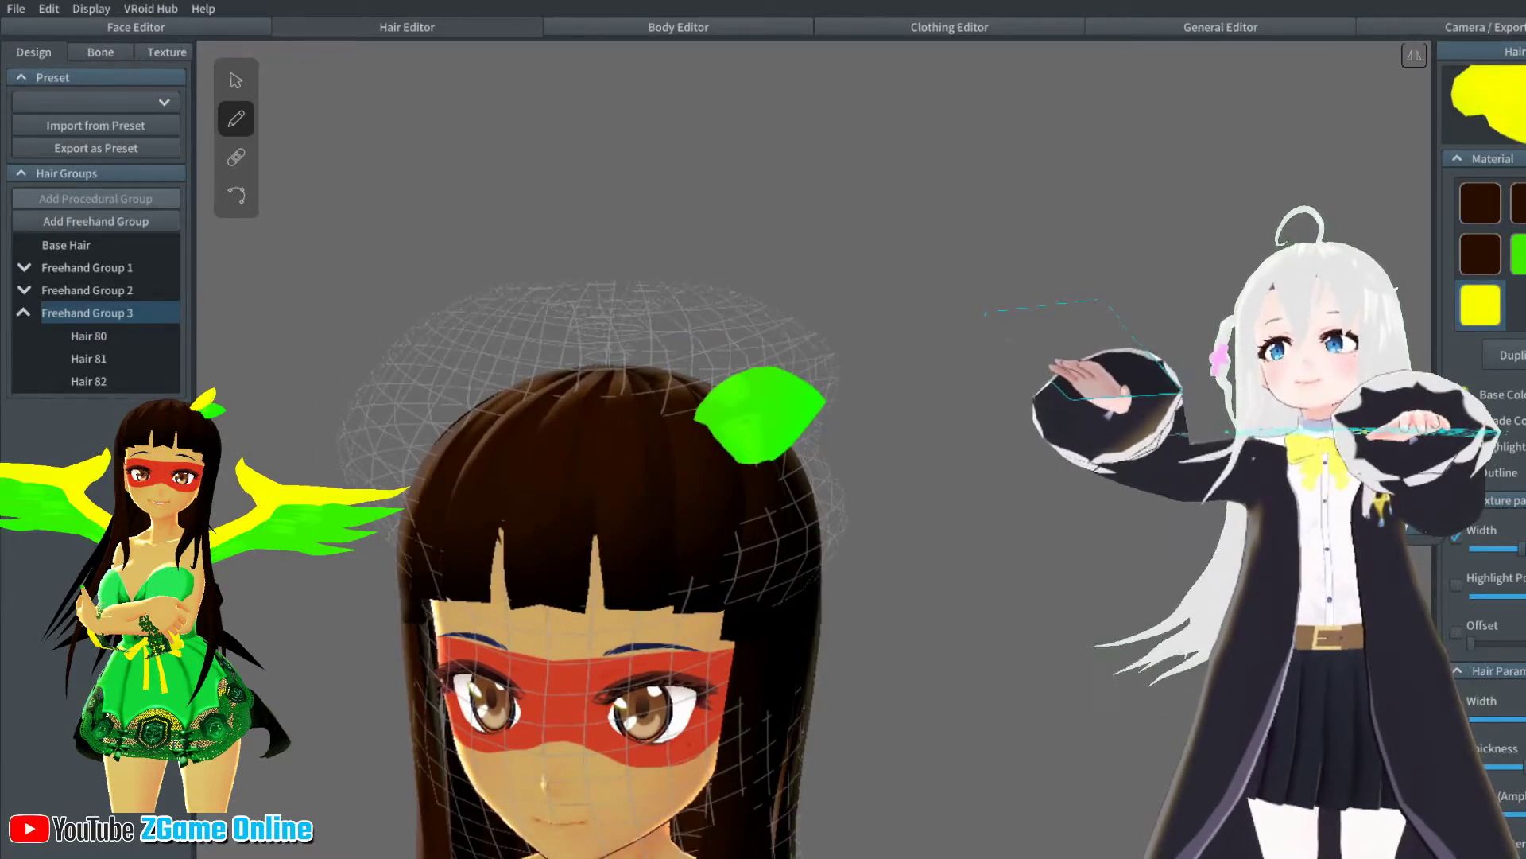
mouse_move(747, 395)
left_mouse_down()
mouse_move(732, 346)
mouse_move(699, 334)
left_mouse_up()
right_click_drag(900, 367, 707, 367)
Reshape the yellow leaf by moving its control points outward over the green leaf
left_click(236, 194)
left_click(696, 308)
right_click_drag(605, 308, 657, 321)
scroll(656, 322, "up", 3)
left_click_drag(690, 271, 746, 237)
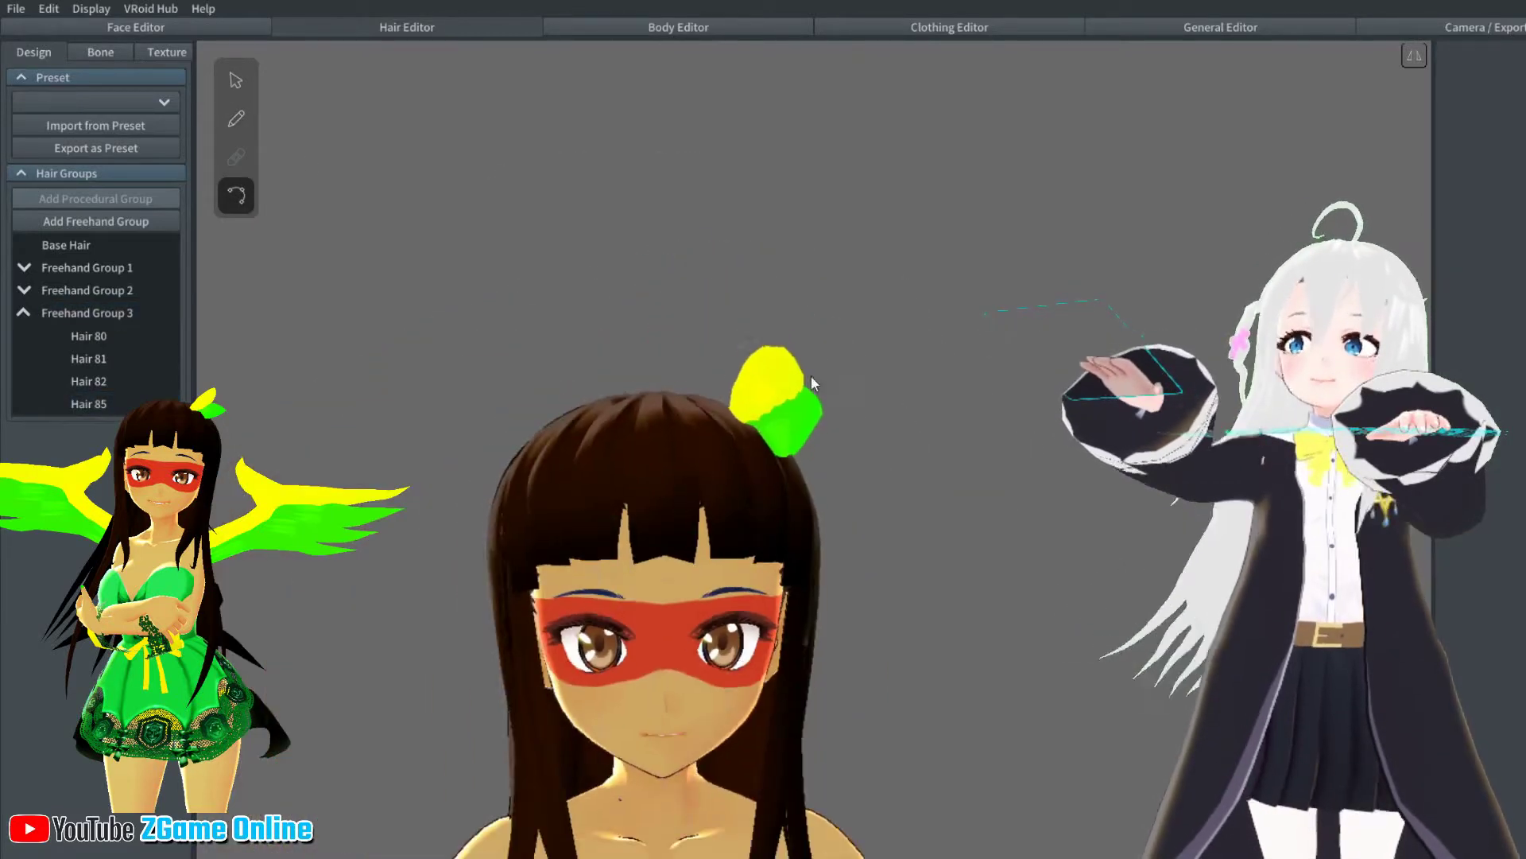
scroll(812, 383, "up", 3)
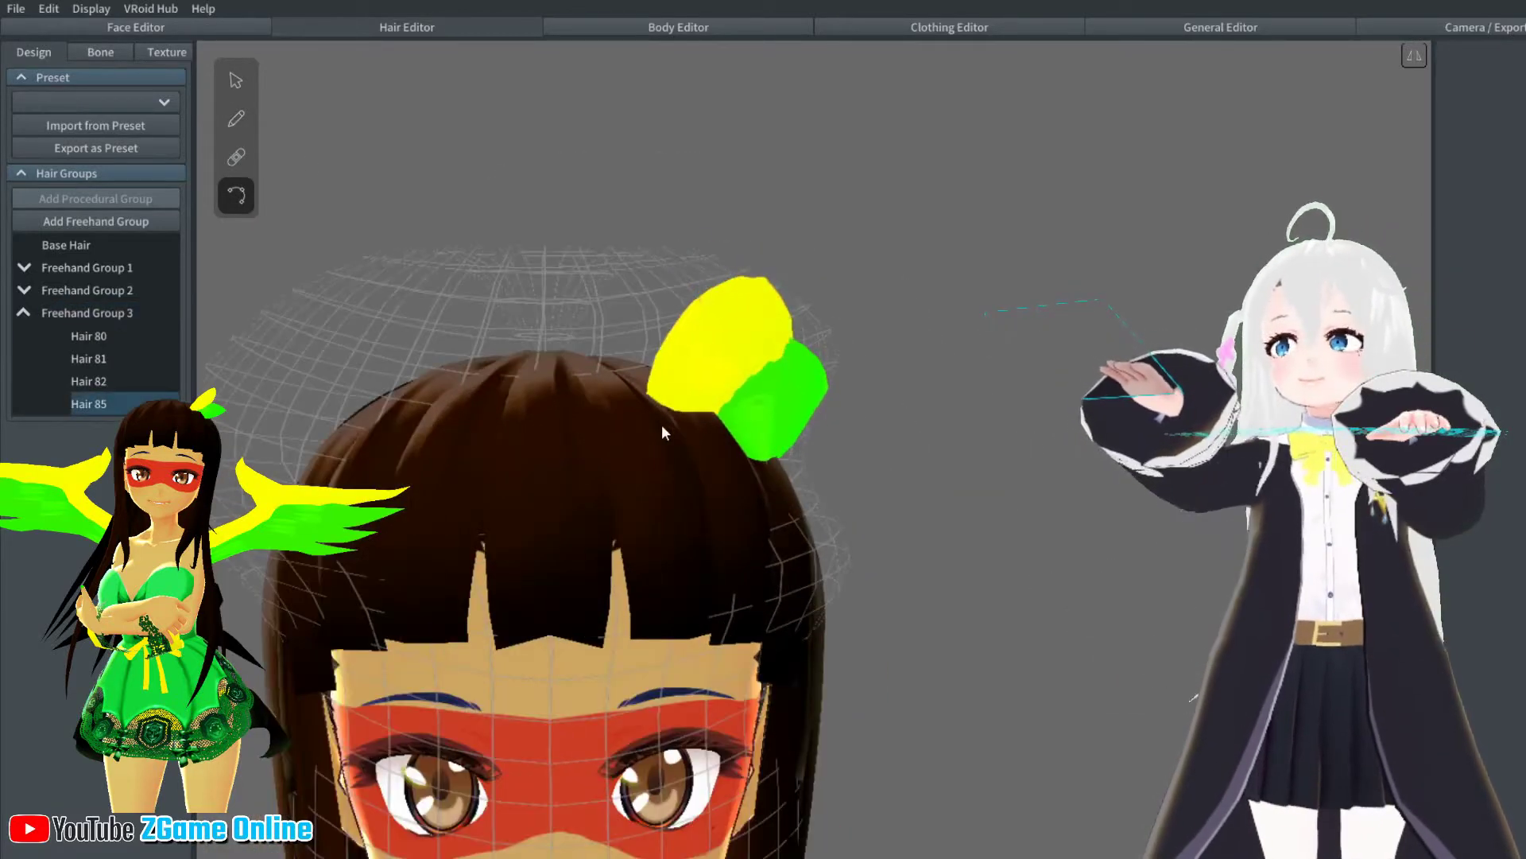
left_click(735, 433)
right_click_drag(673, 418, 823, 413)
left_click(757, 345)
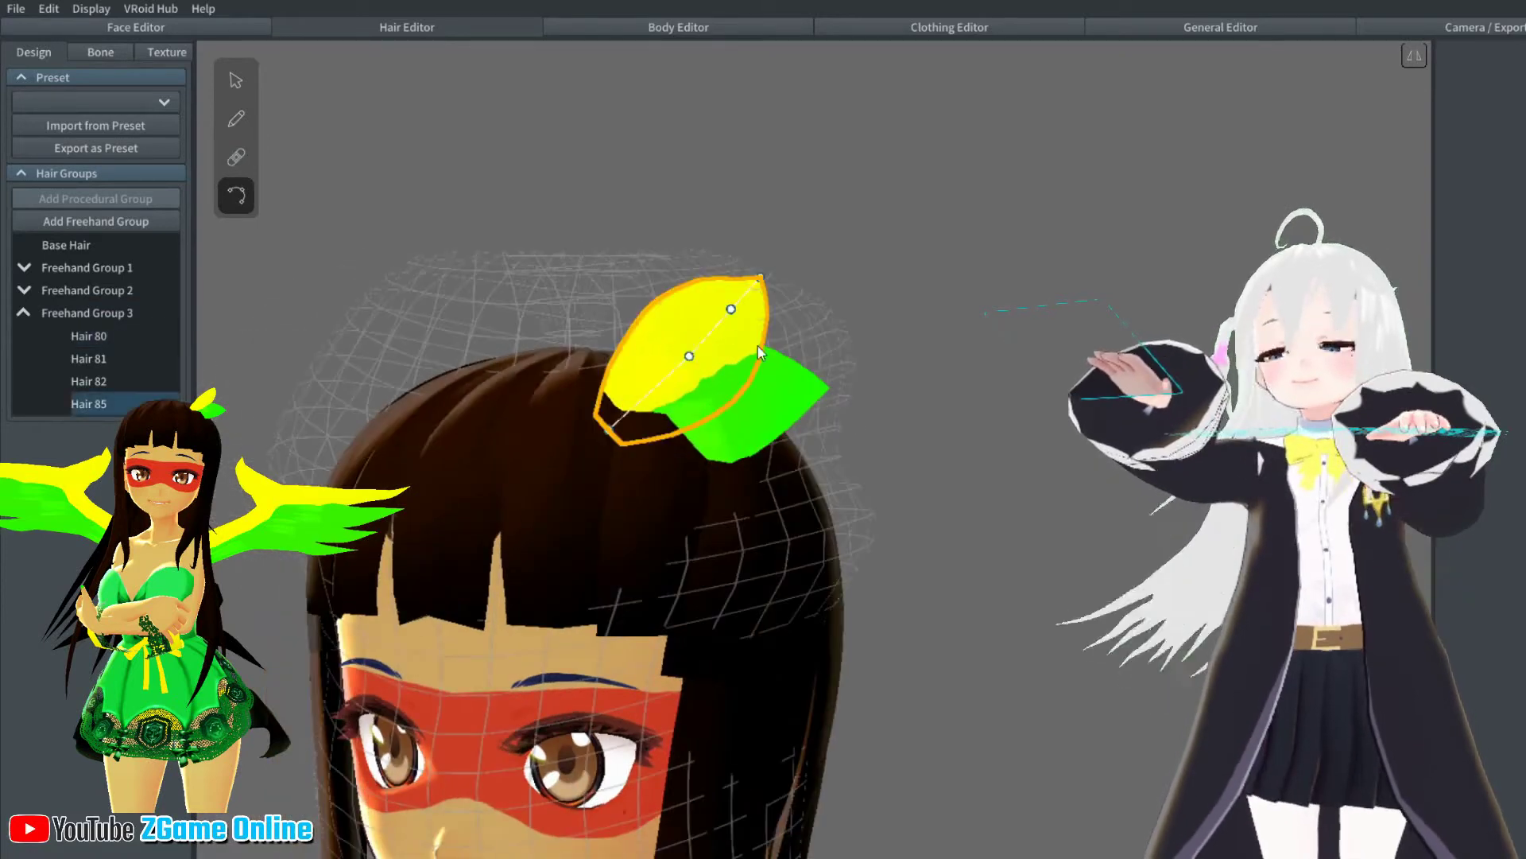
Narrow the green and the yellow leaf strands of the hair ornament by lowering each one's hair width, then deselect them
left_click(247, 78)
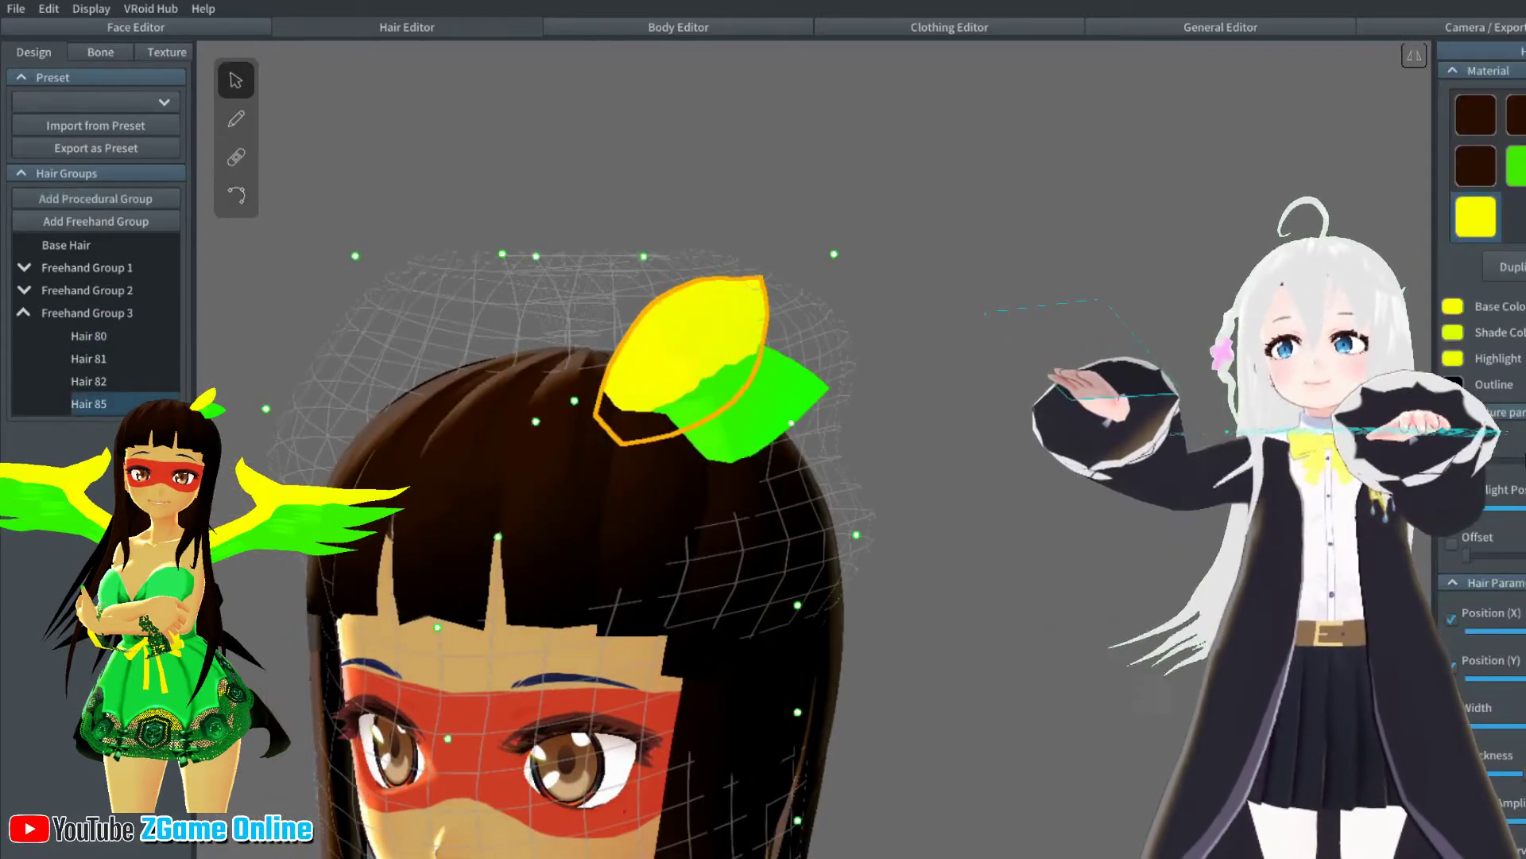
left_click(754, 394)
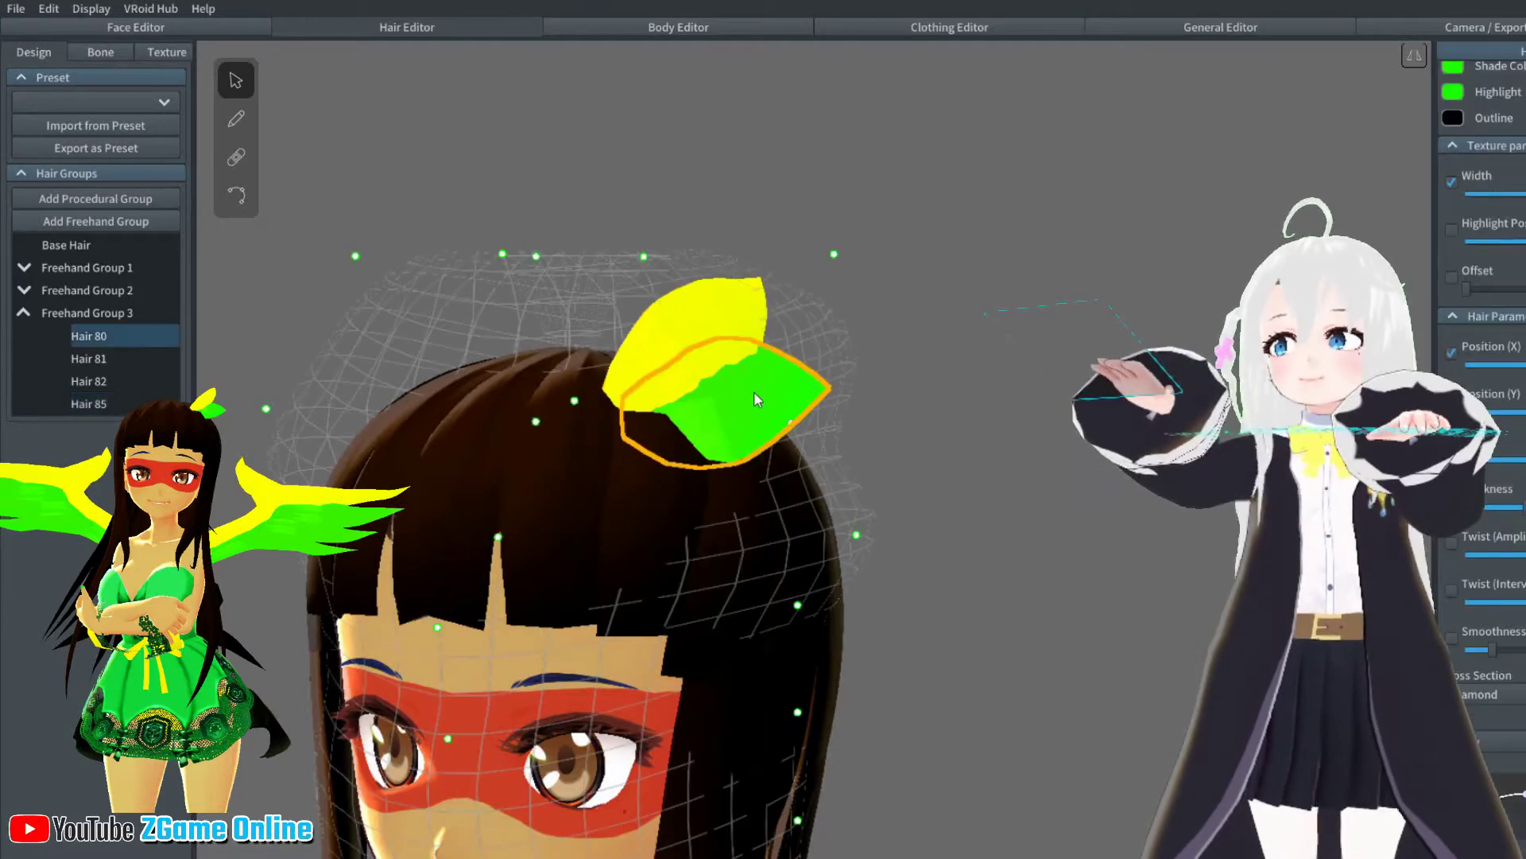
right_click_drag(807, 410, 691, 411)
scroll(1480, 239, "up", 3)
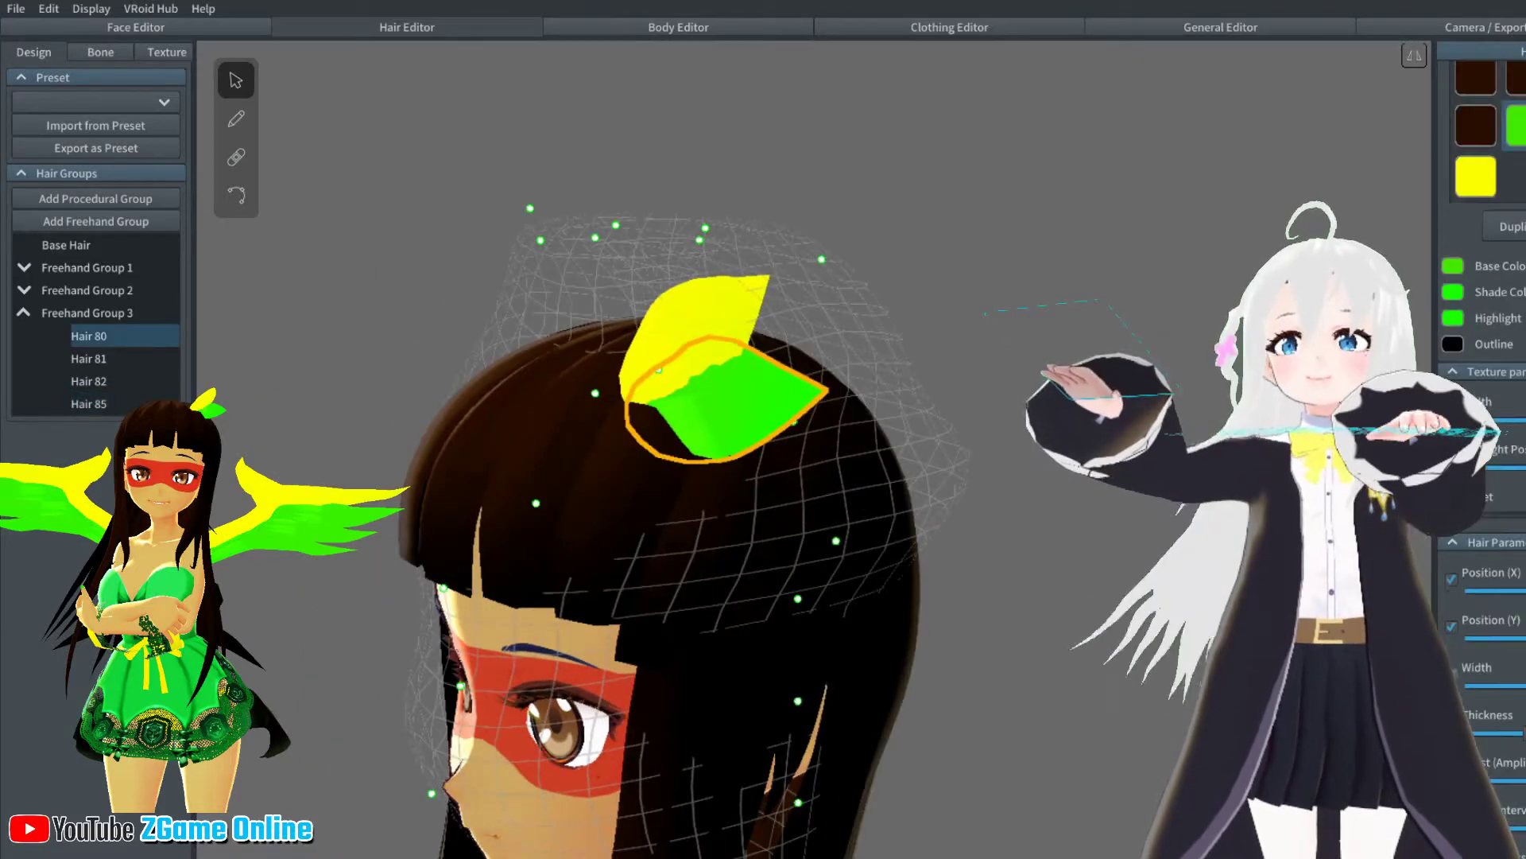
scroll(1516, 633, "down", 1)
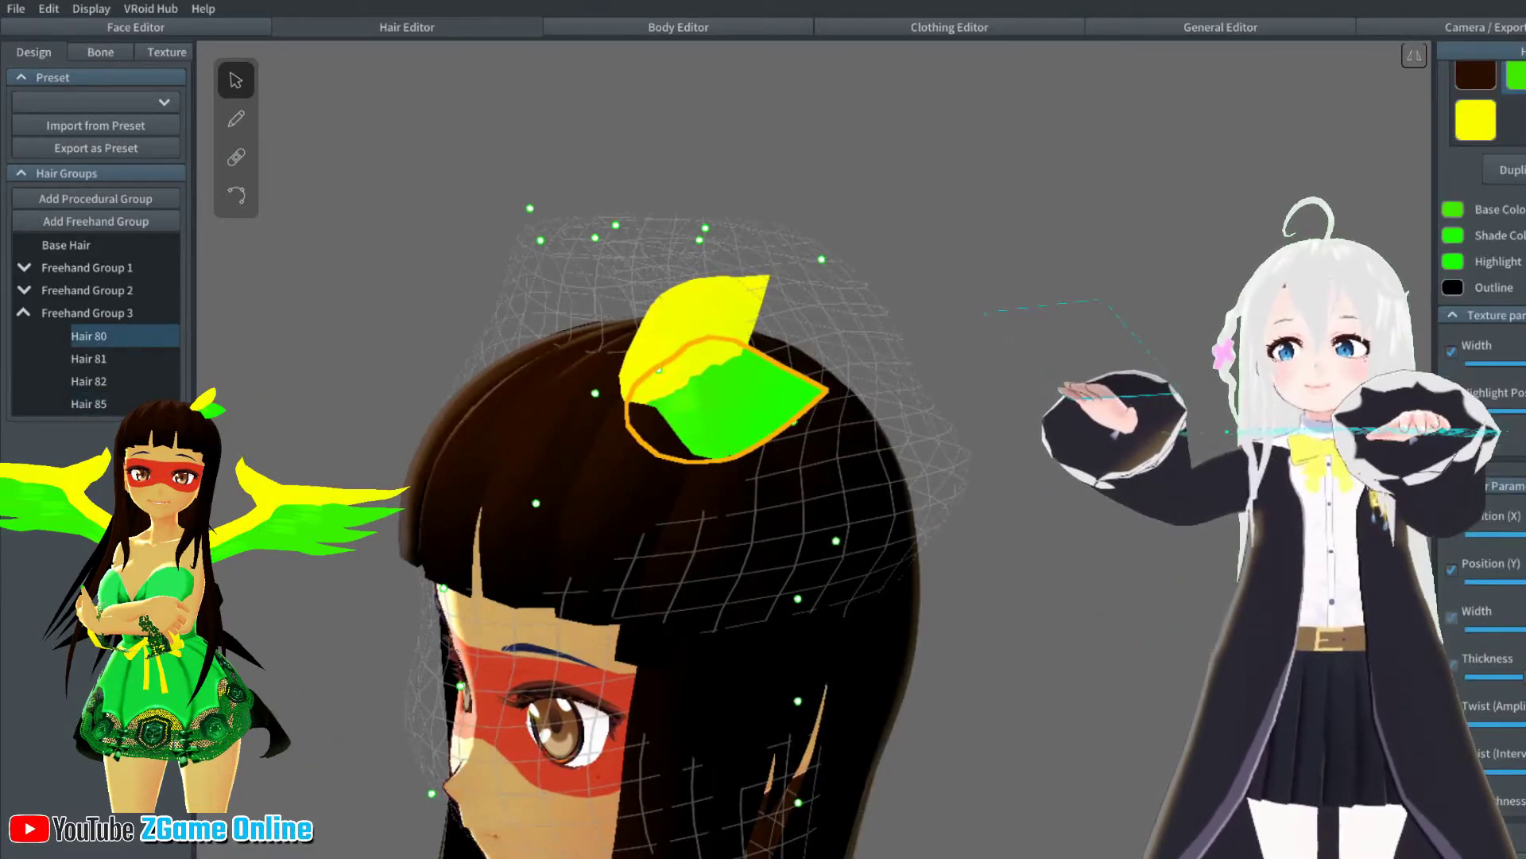
left_click_drag(1525, 632, 1523, 637)
right_click_drag(636, 326, 705, 323)
left_click(705, 323)
left_click_drag(1523, 632, 1510, 637)
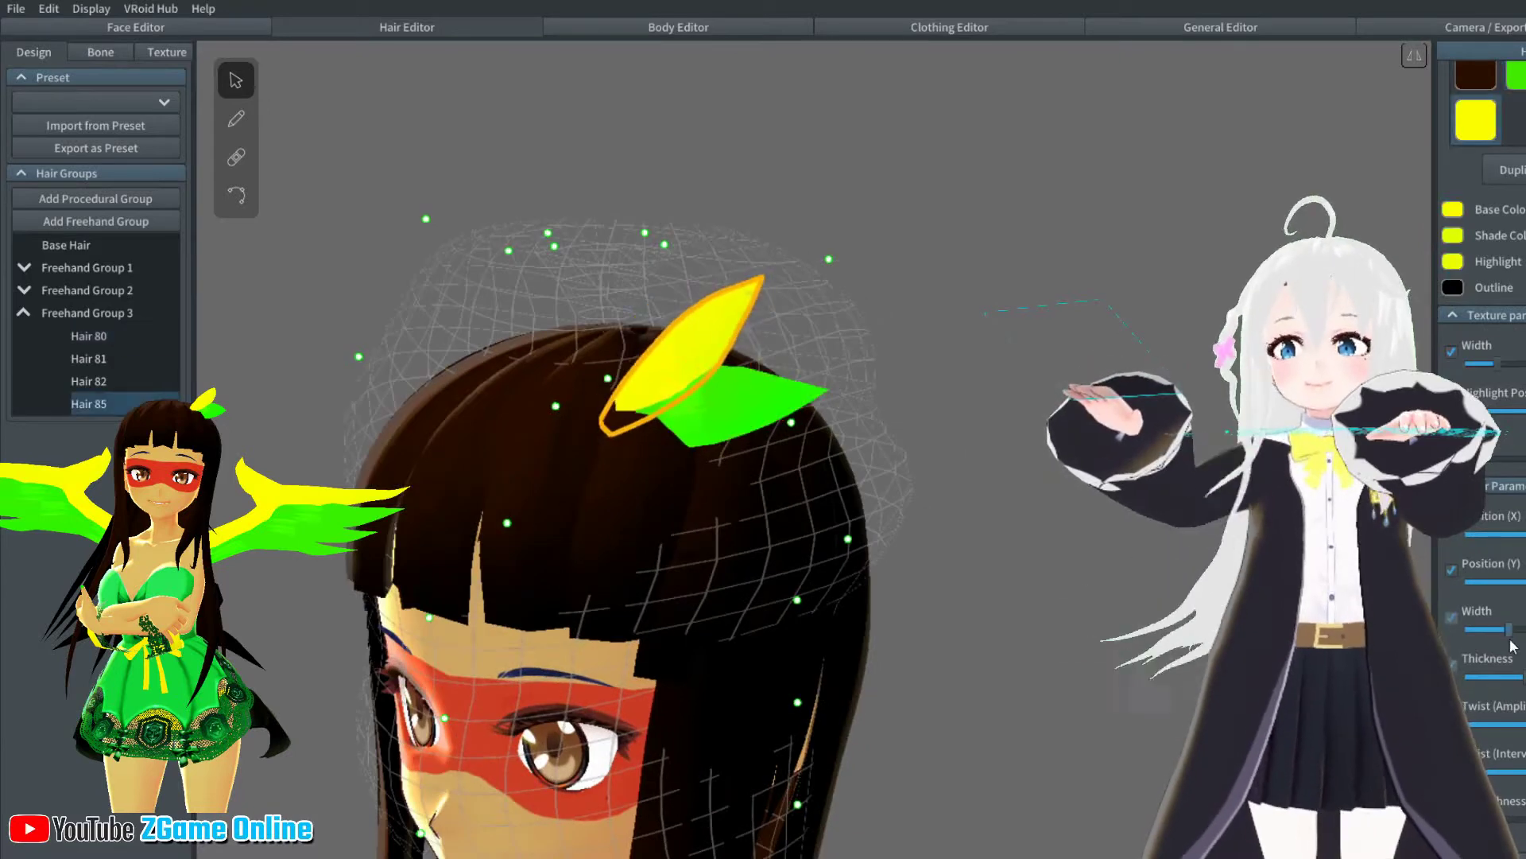
left_click(874, 549)
Open the camera and export mode, put the character in the Standby 5 pose and raise the Smile expression
right_click_drag(843, 548, 924, 550)
scroll(924, 550, "down", 6)
middle_click_drag(839, 489, 880, 730)
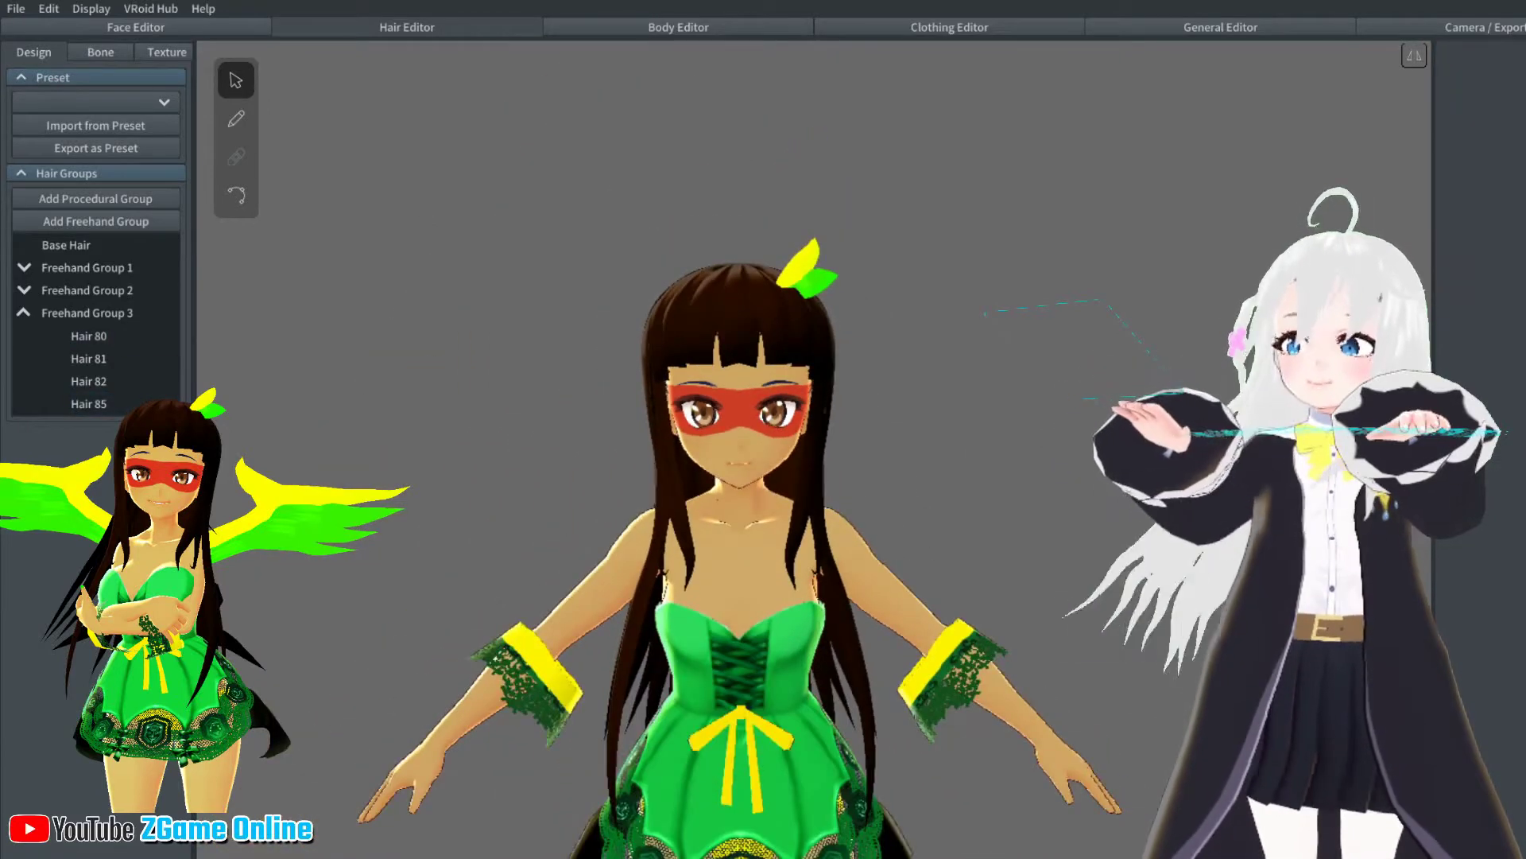
middle_click_drag(1054, 704, 946, 637)
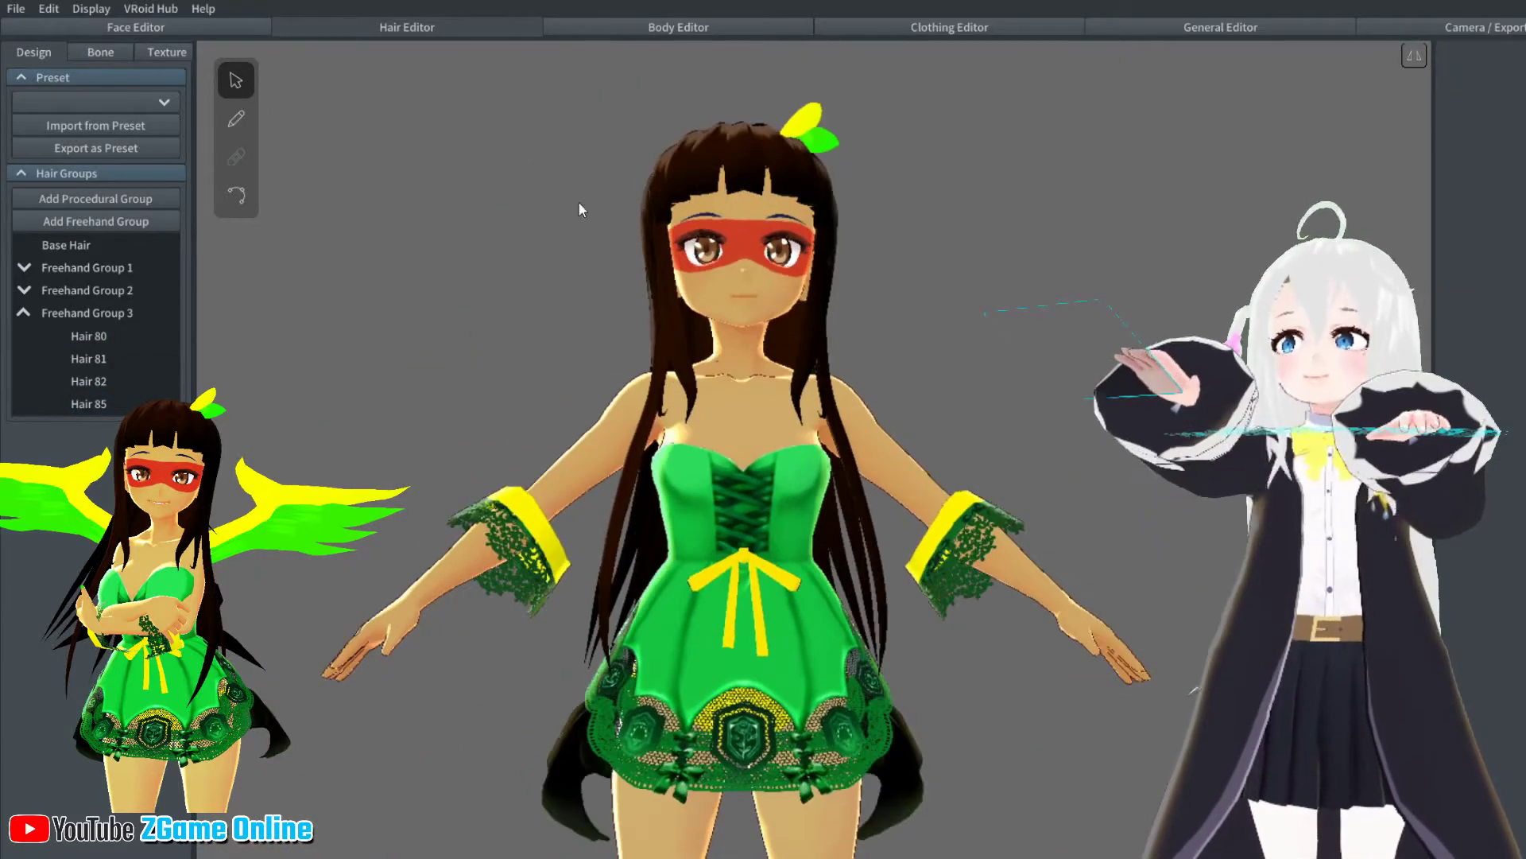
left_click(1479, 27)
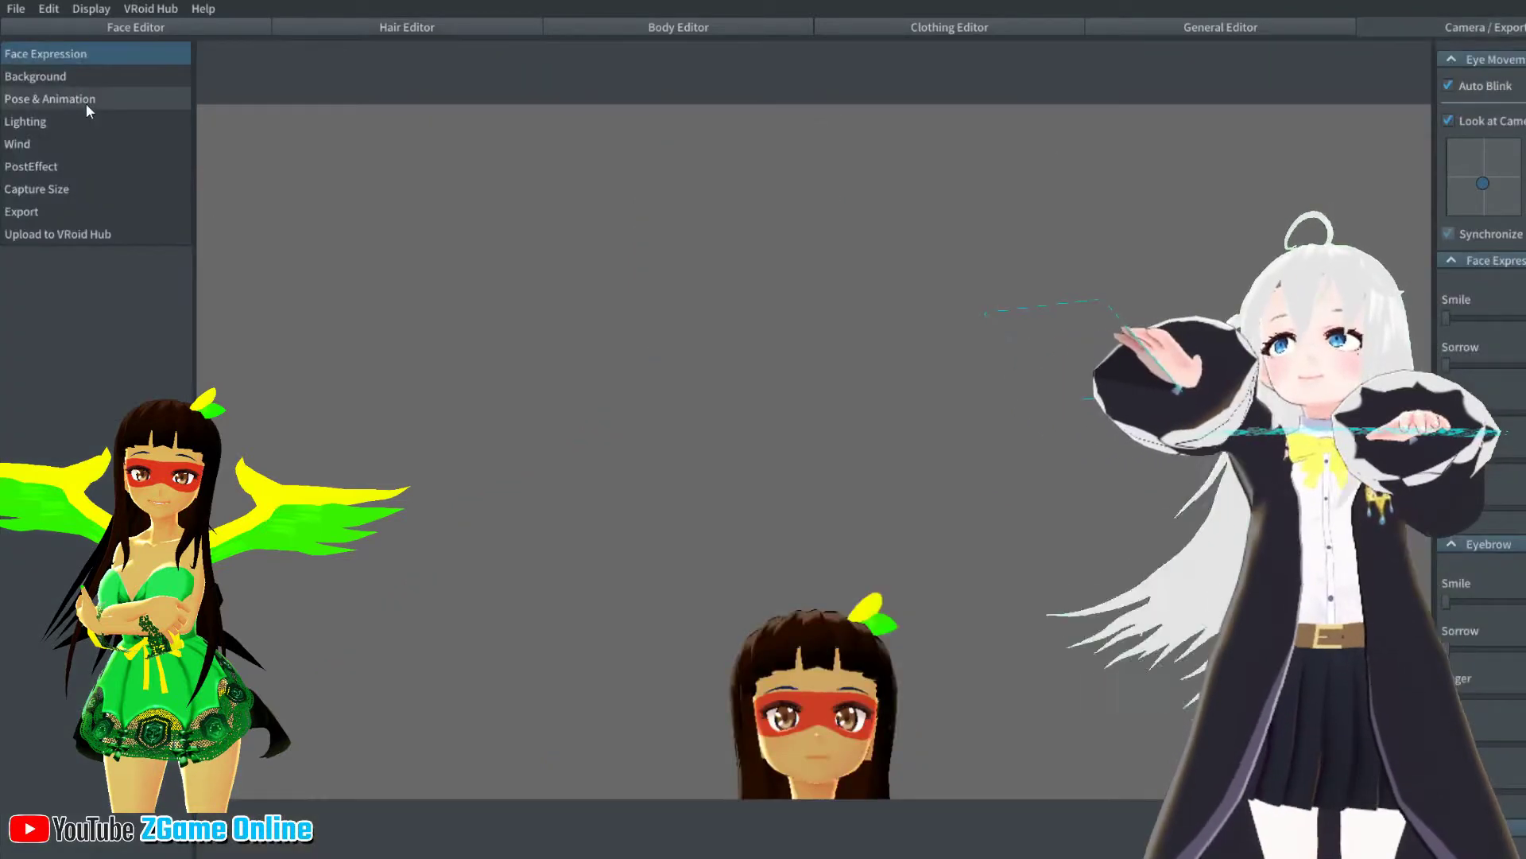
middle_click_drag(815, 338, 756, 119)
scroll(995, 542, "up", 3)
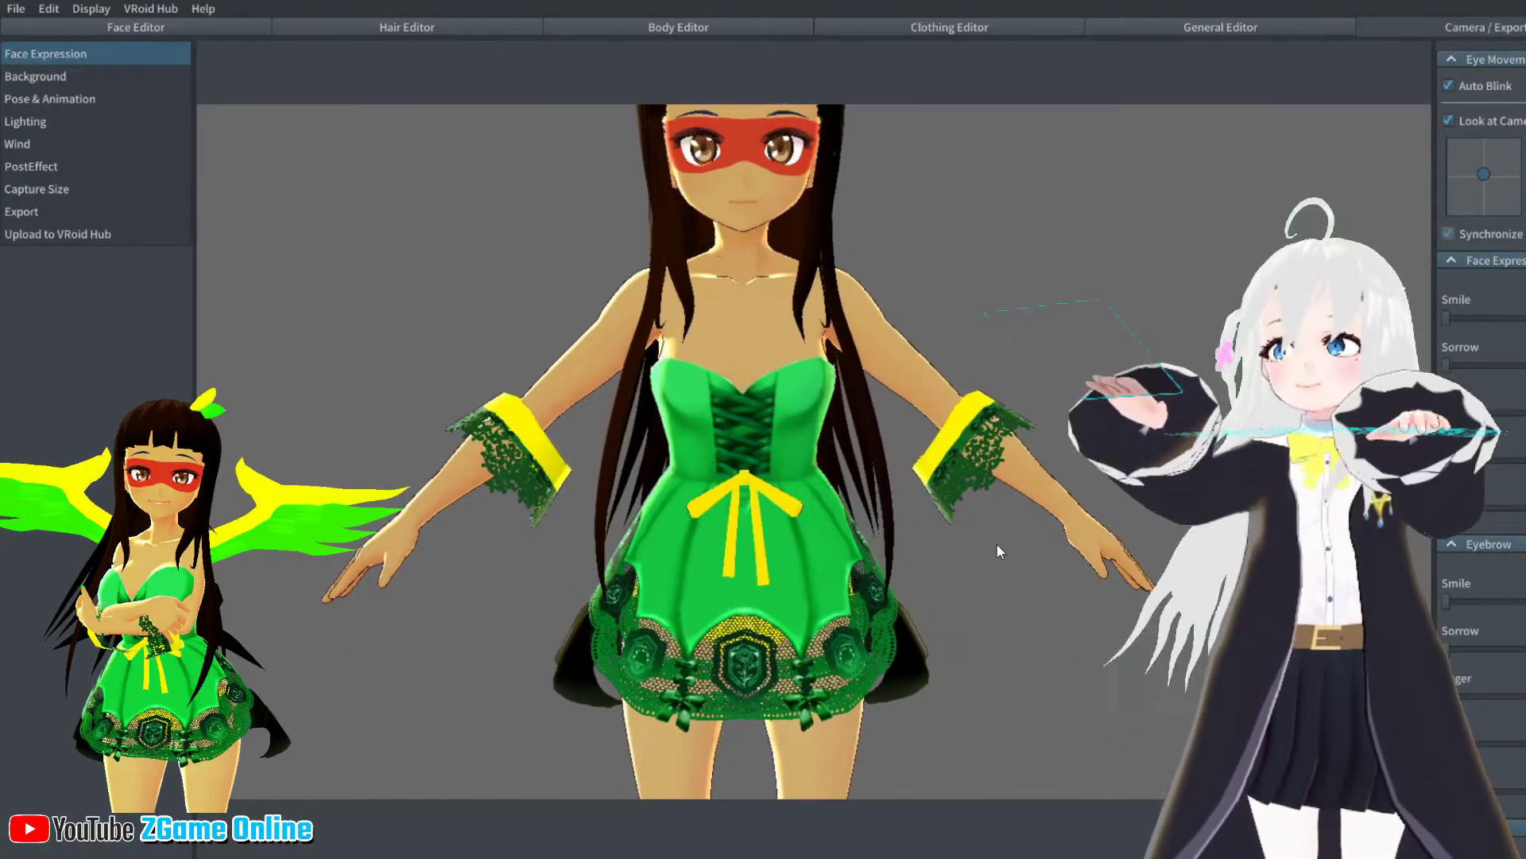
scroll(863, 491, "up", 3)
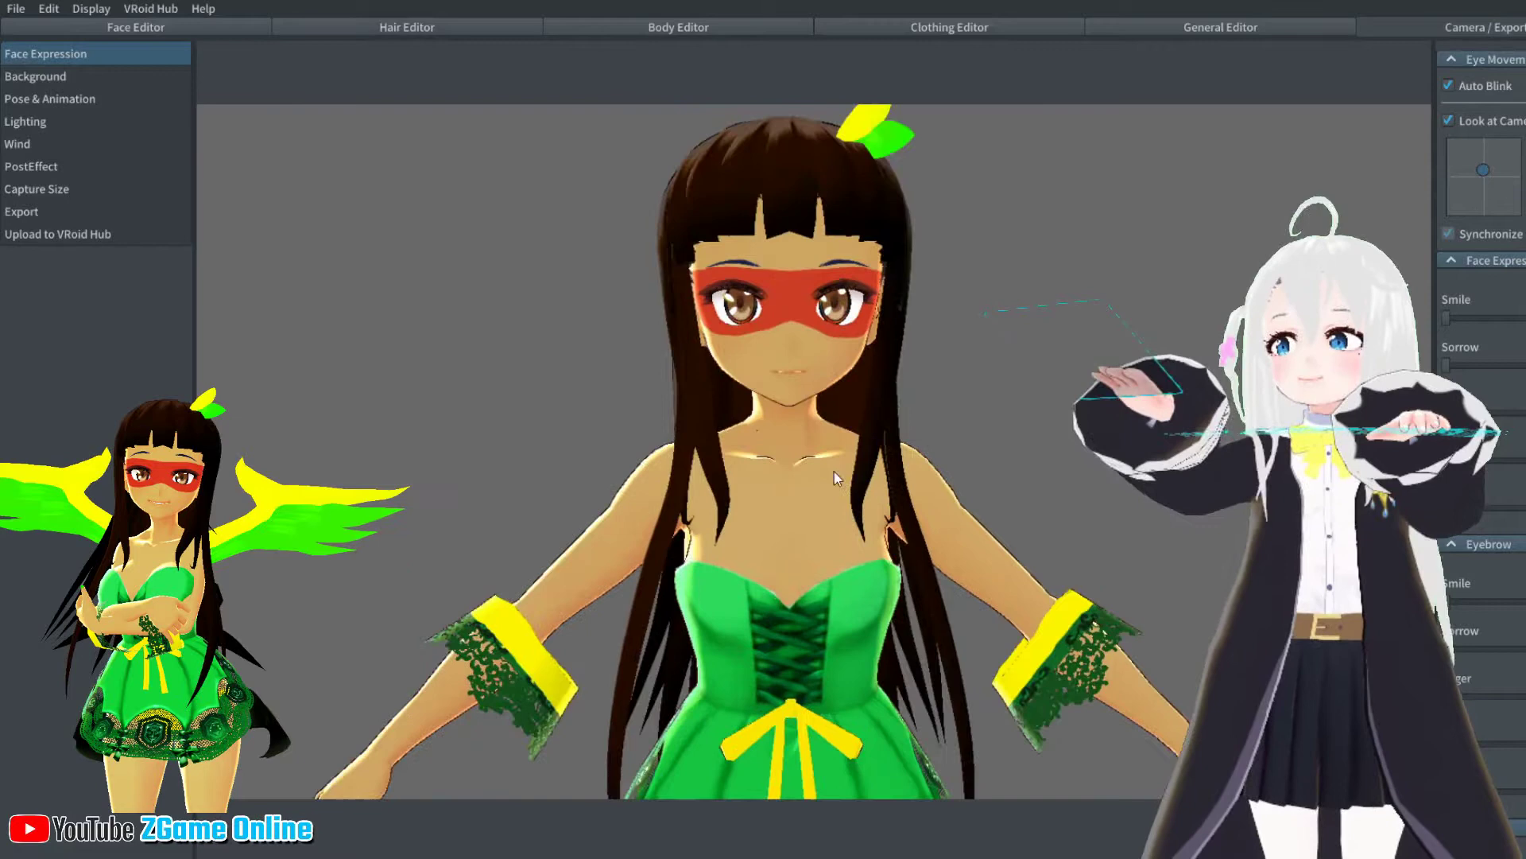
left_click(119, 99)
left_click(45, 53)
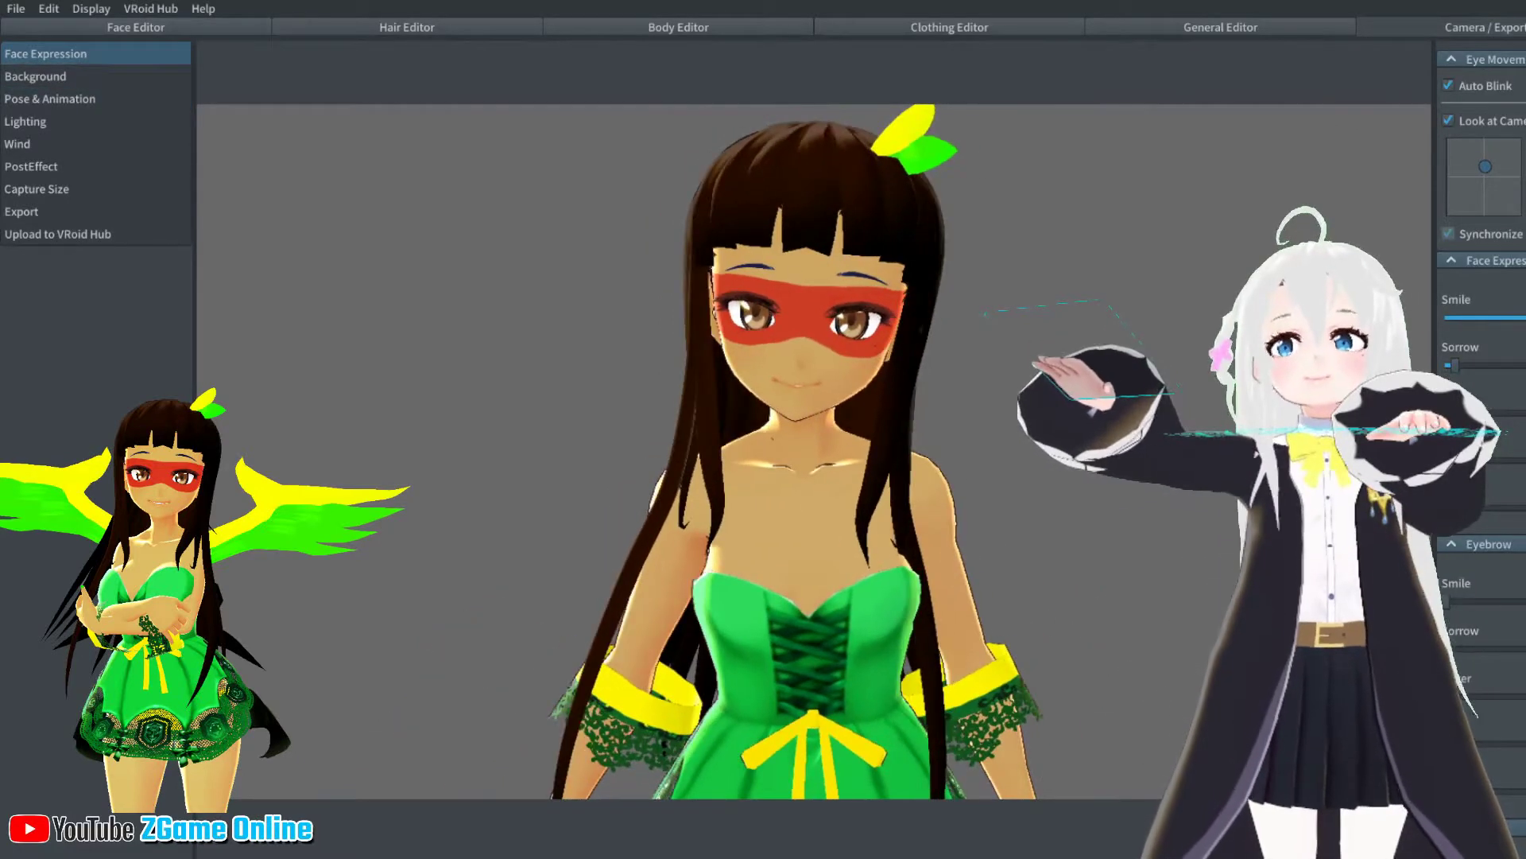
Examine the posed character from behind and from the front, previewing the Standby 8 and Standby 6 animations
scroll(1060, 303, "down", 3)
right_click_drag(1061, 304, 716, 477)
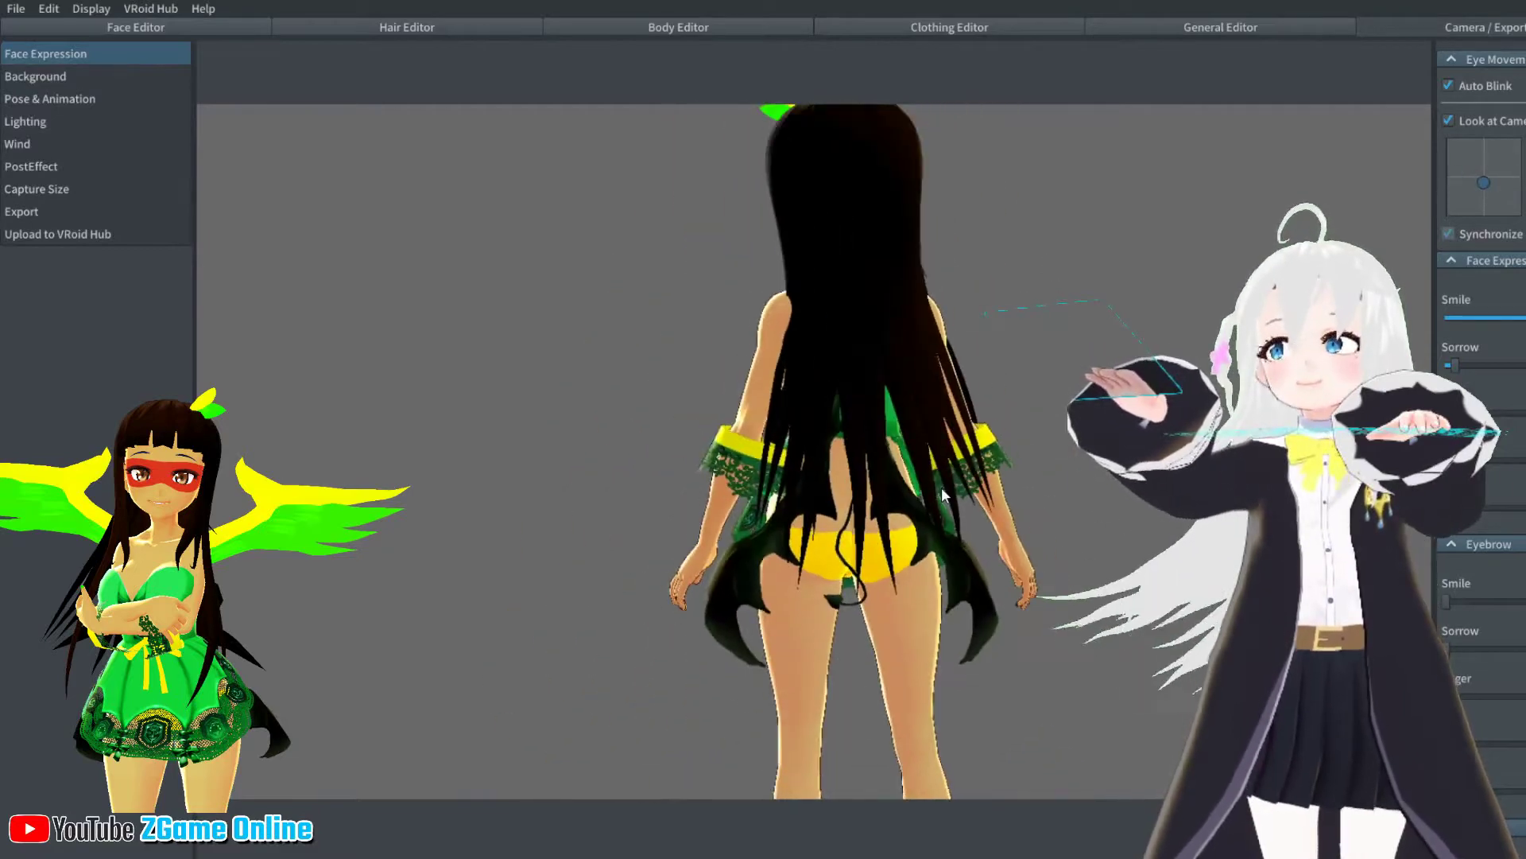
middle_click_drag(851, 588, 975, 442)
right_click_drag(974, 442, 726, 316)
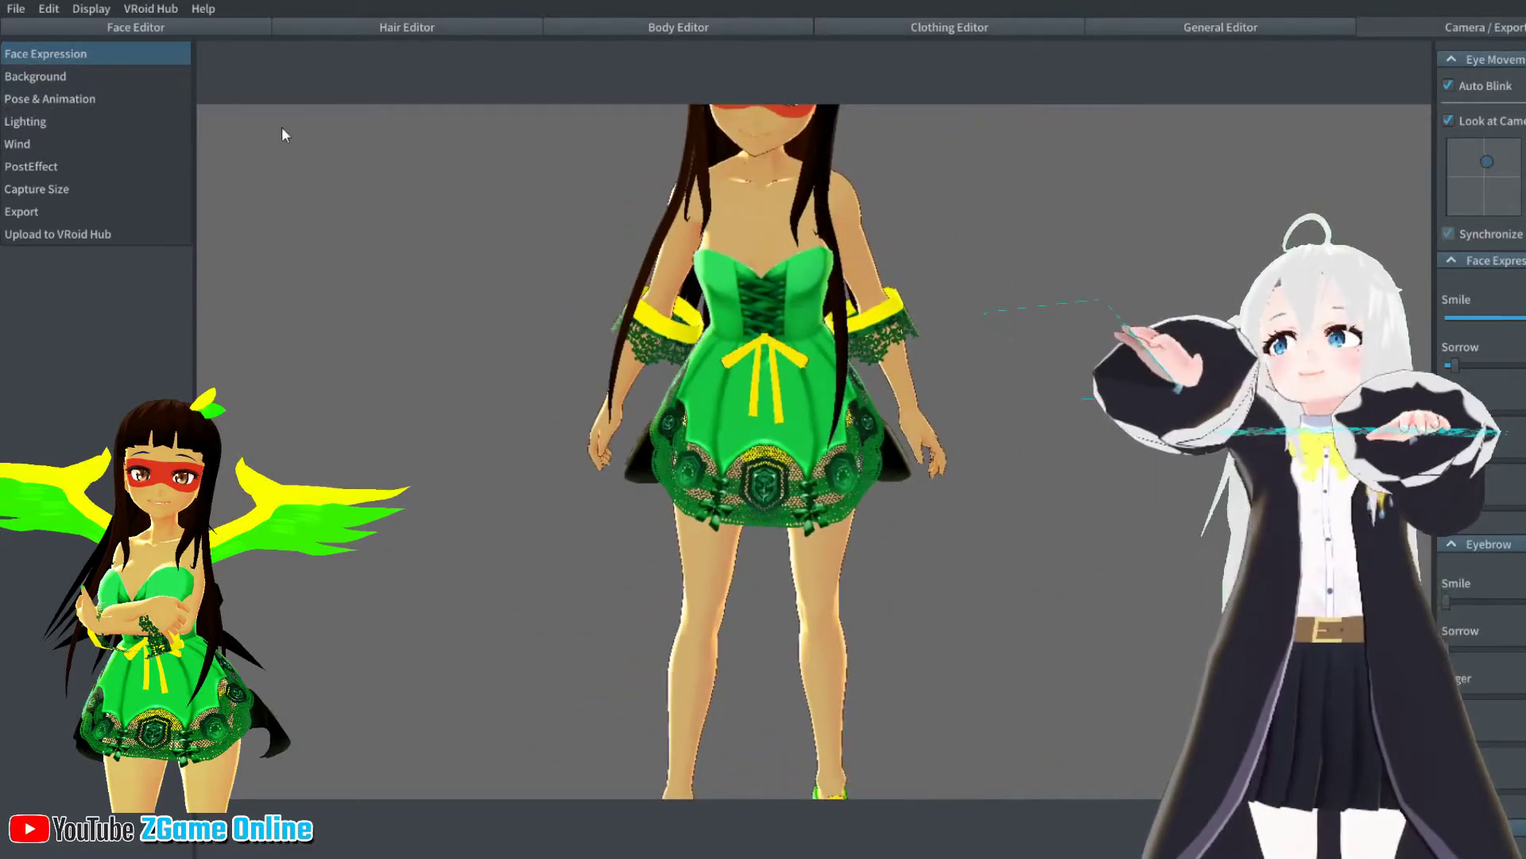
left_click(49, 99)
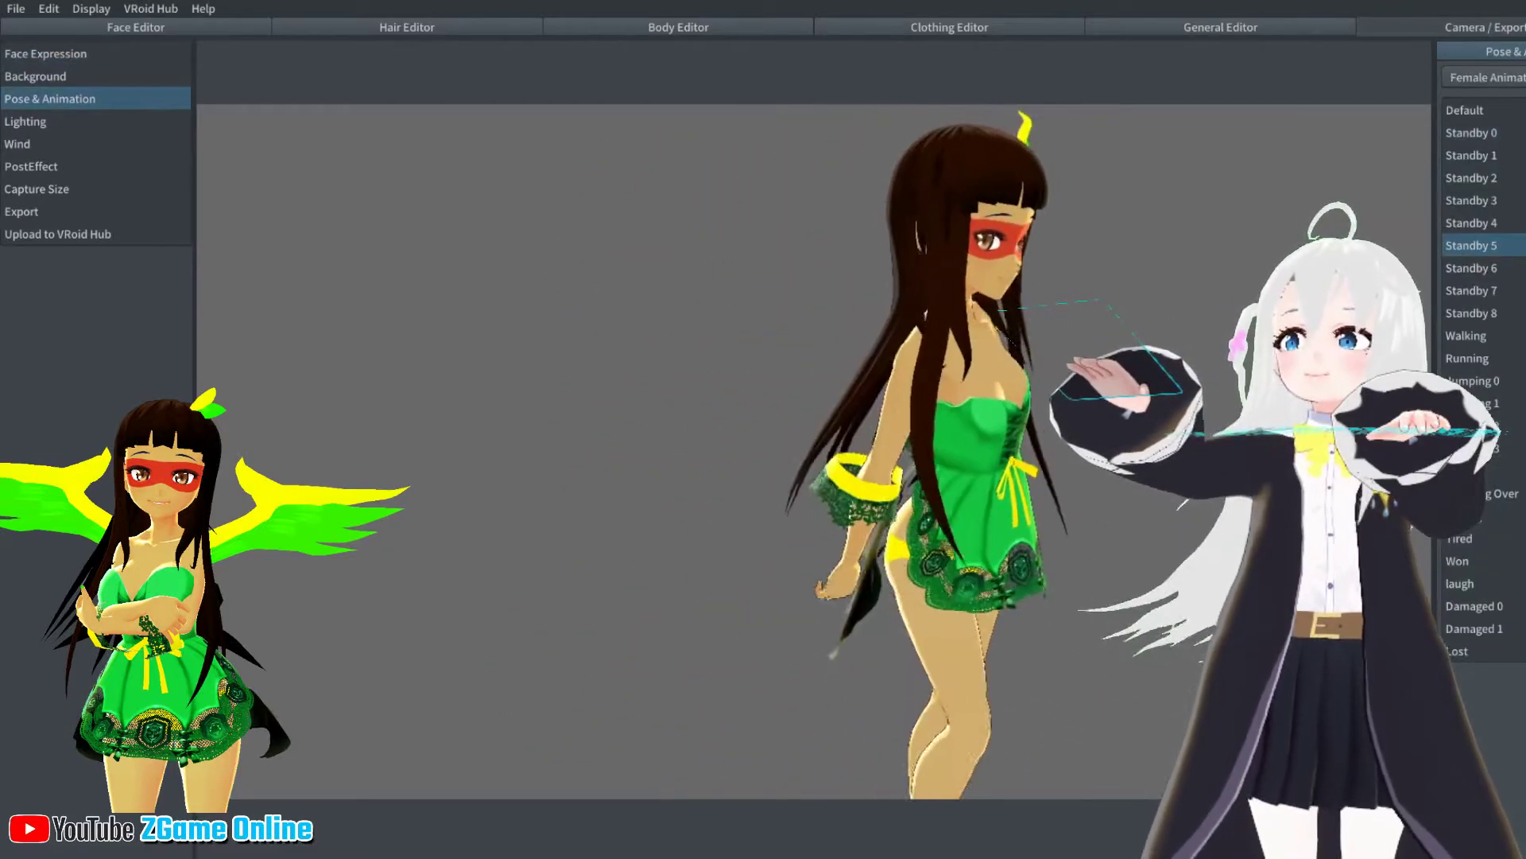
left_click(1472, 314)
scroll(1017, 440, "up", 3)
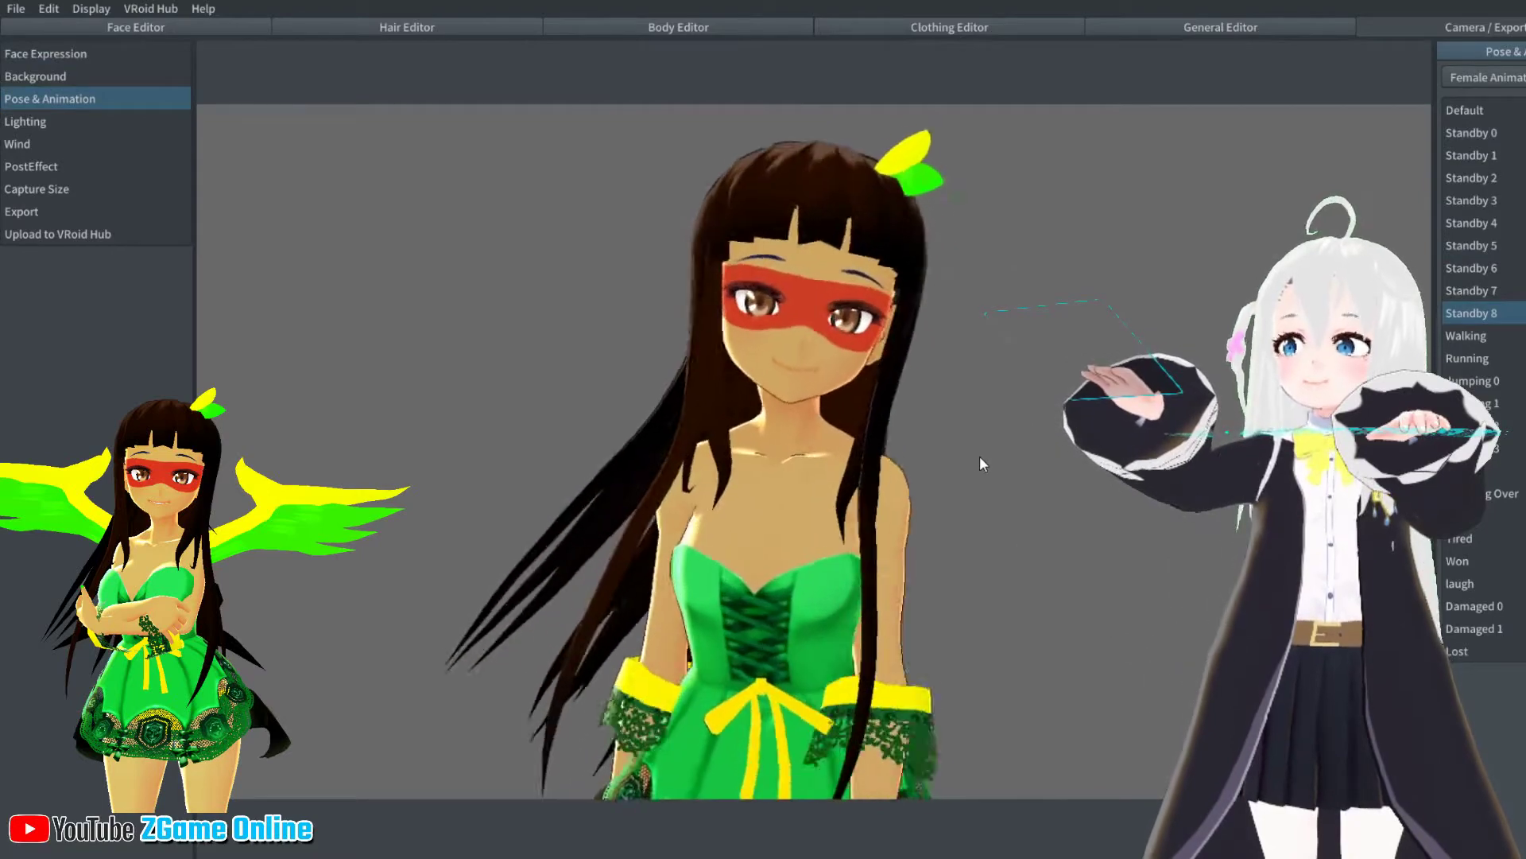
left_click(1472, 268)
scroll(814, 450, "down", 3)
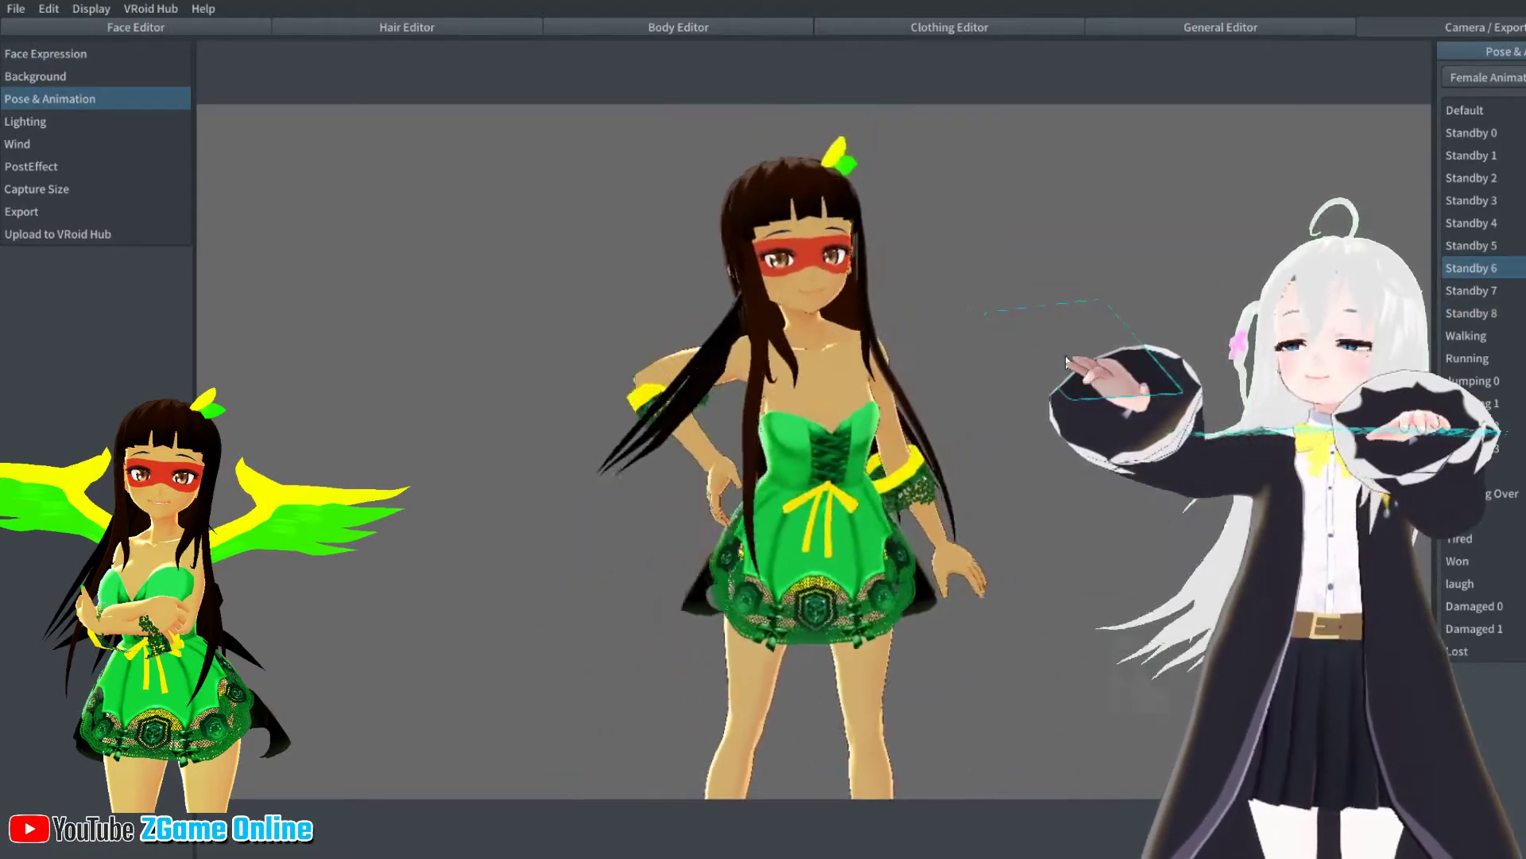
Return to hair editing and add a fourth freehand hair group
left_click(391, 28)
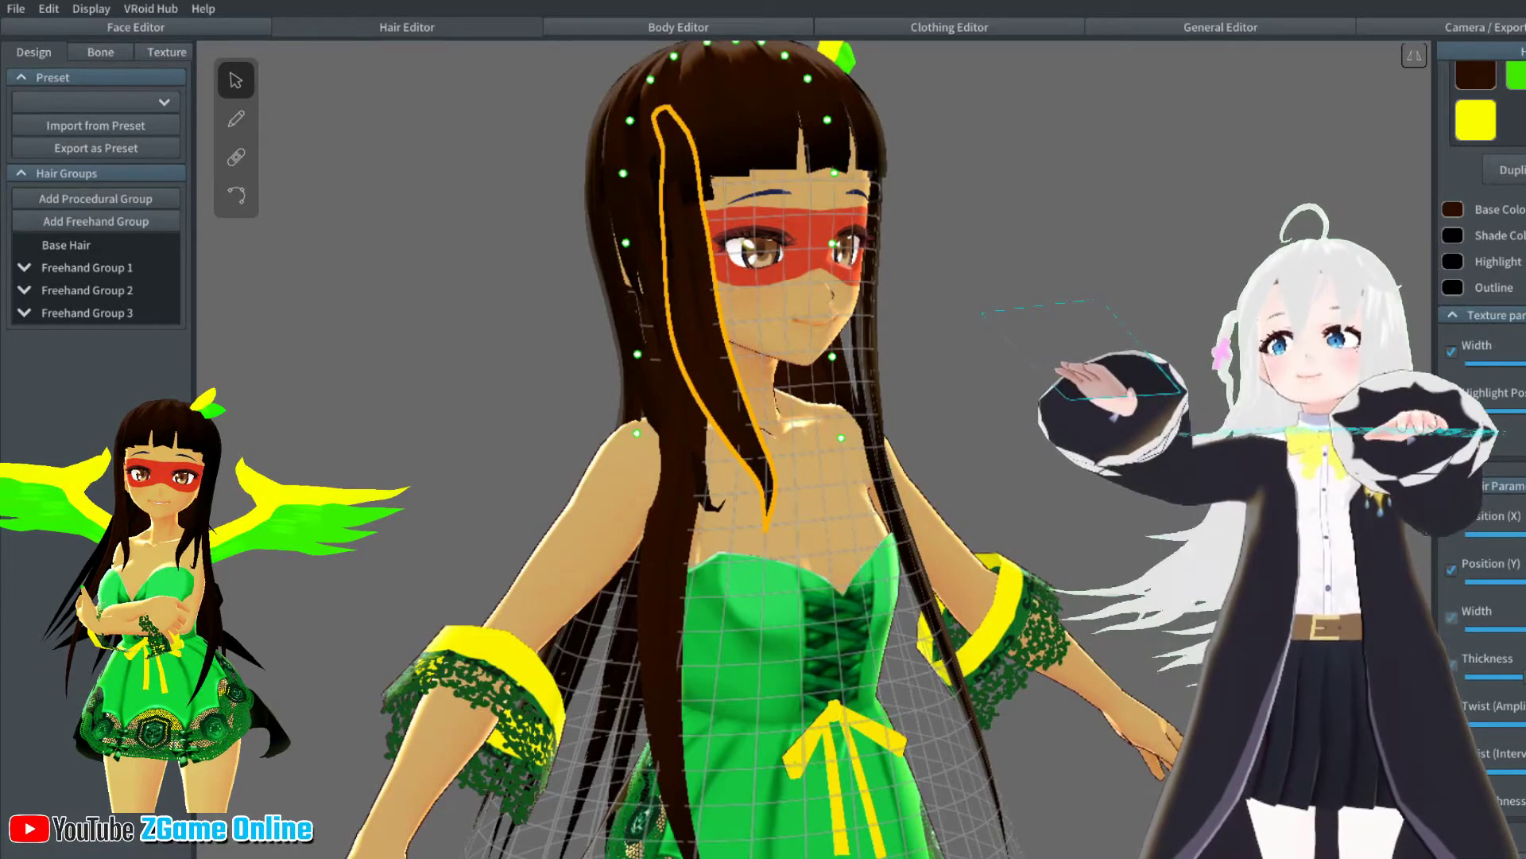
right_click_drag(1129, 374, 1002, 384)
scroll(1002, 384, "down", 3)
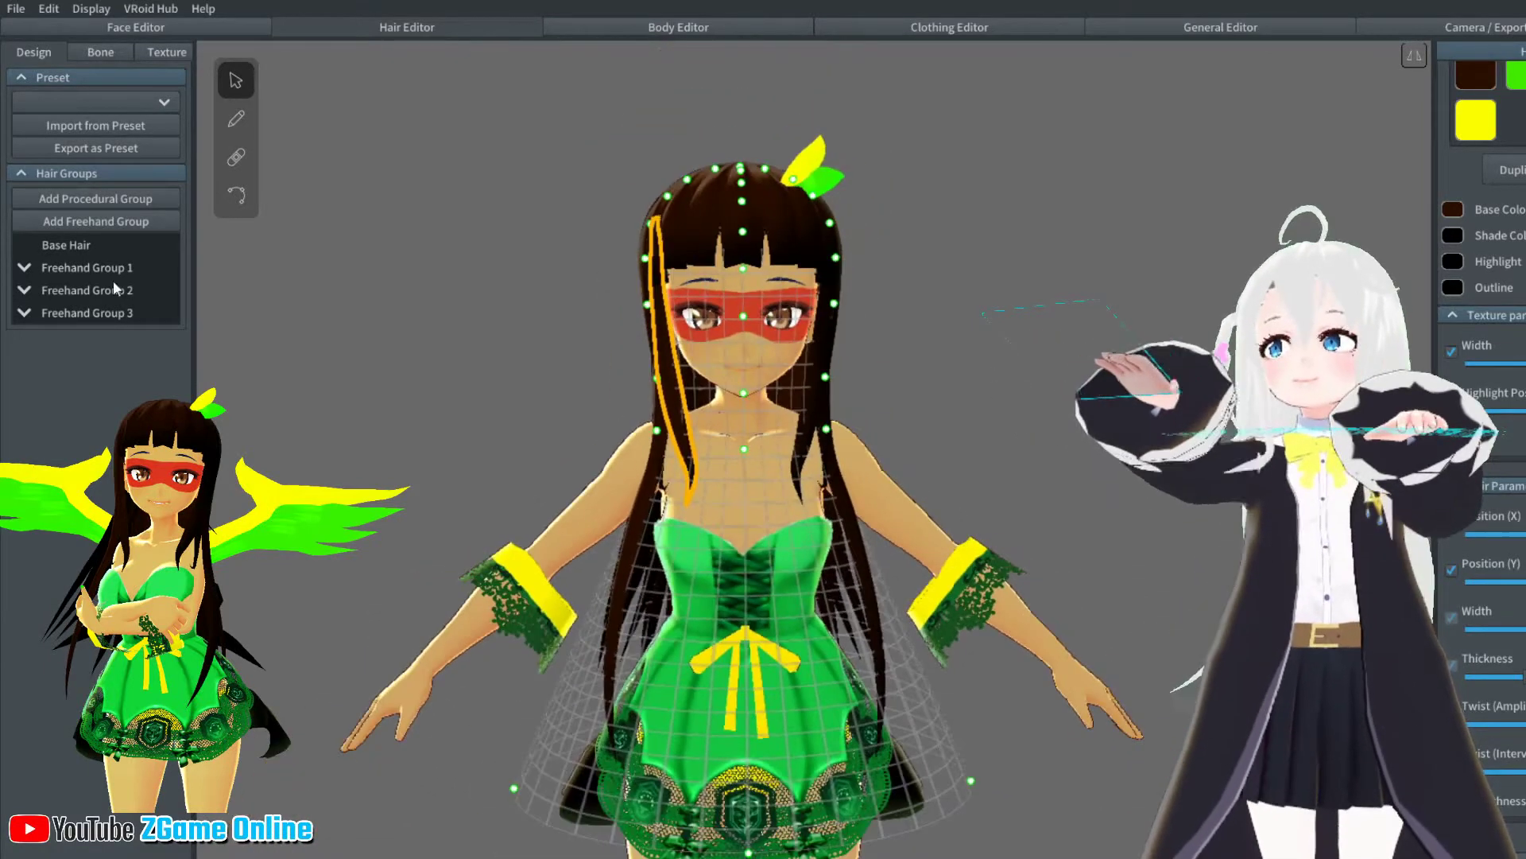
left_click(87, 223)
scroll(984, 345, "down", 3)
middle_click_drag(985, 345, 946, 287)
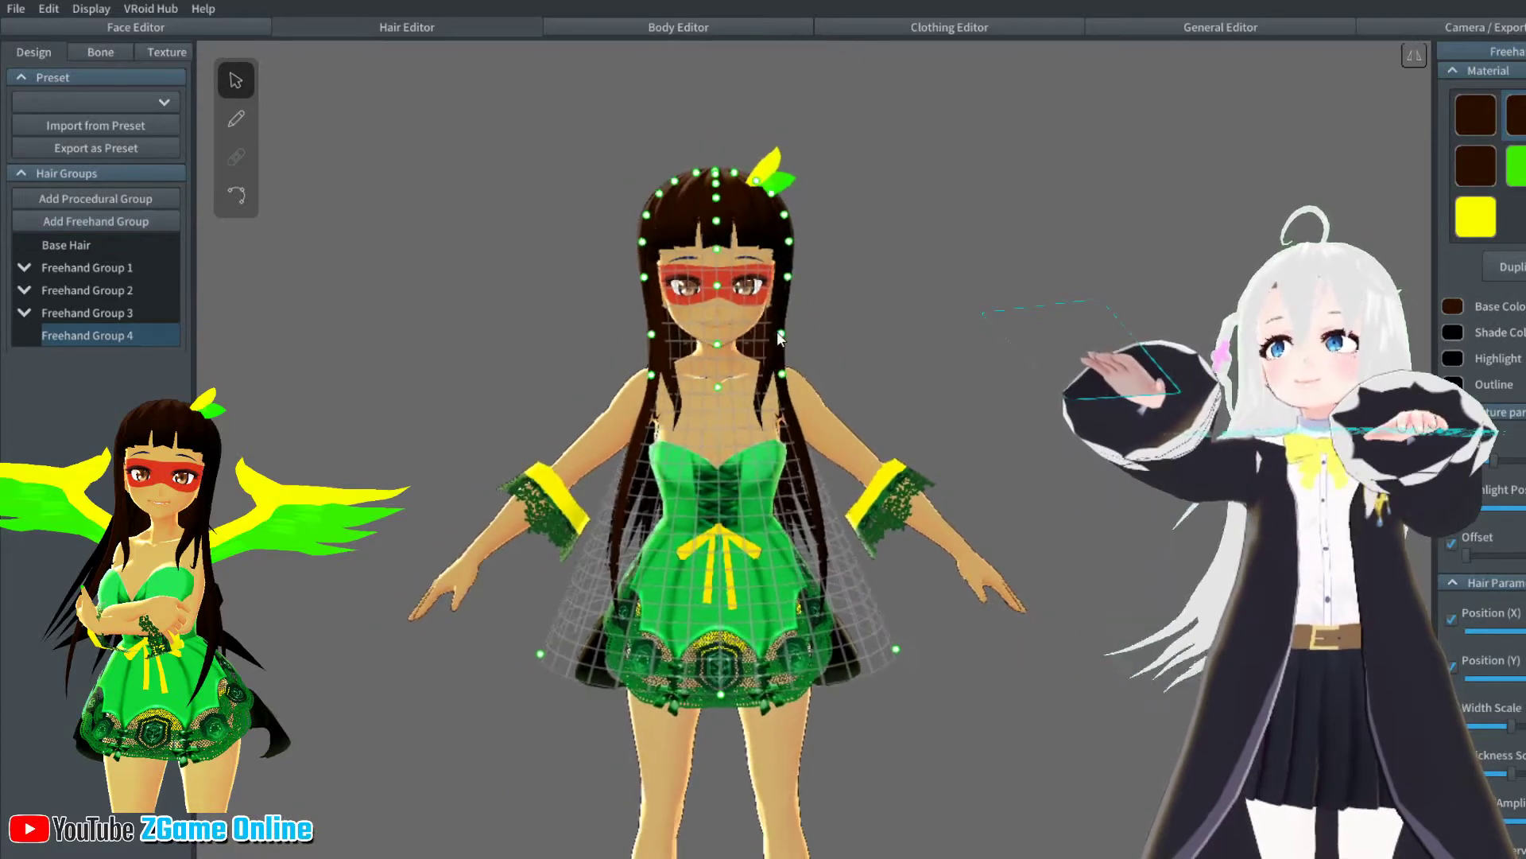
left_click_drag(782, 322, 1008, 313)
key("ctrl+z")
key("ctrl+z")
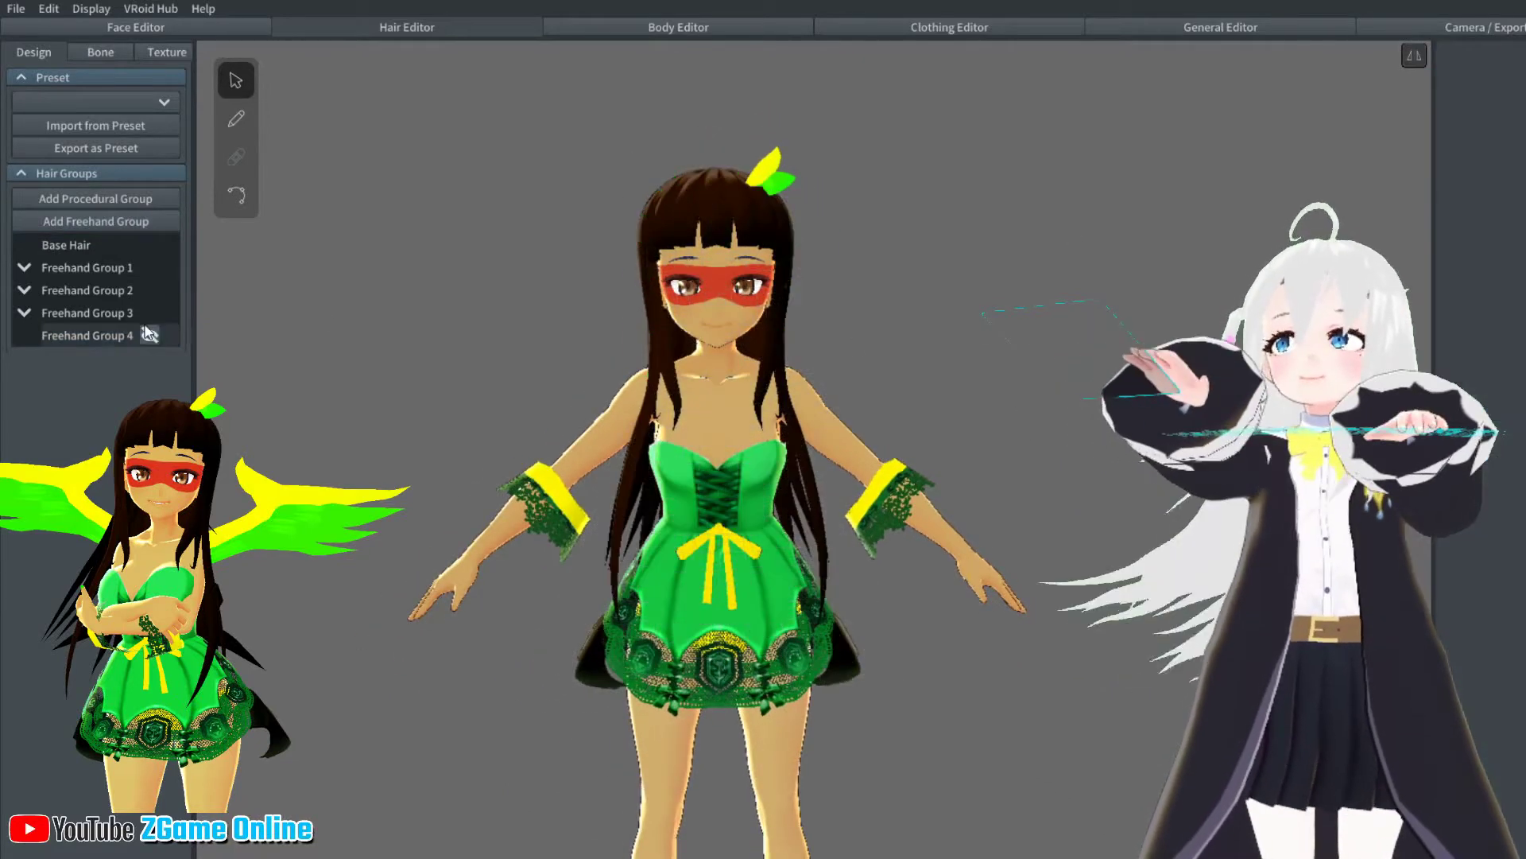
Select Freehand Group 4 and widen its guide mesh sideways at neck, shoulder and hem level
left_click(150, 334)
left_click_drag(780, 334, 1052, 334)
left_click_drag(782, 373, 966, 426)
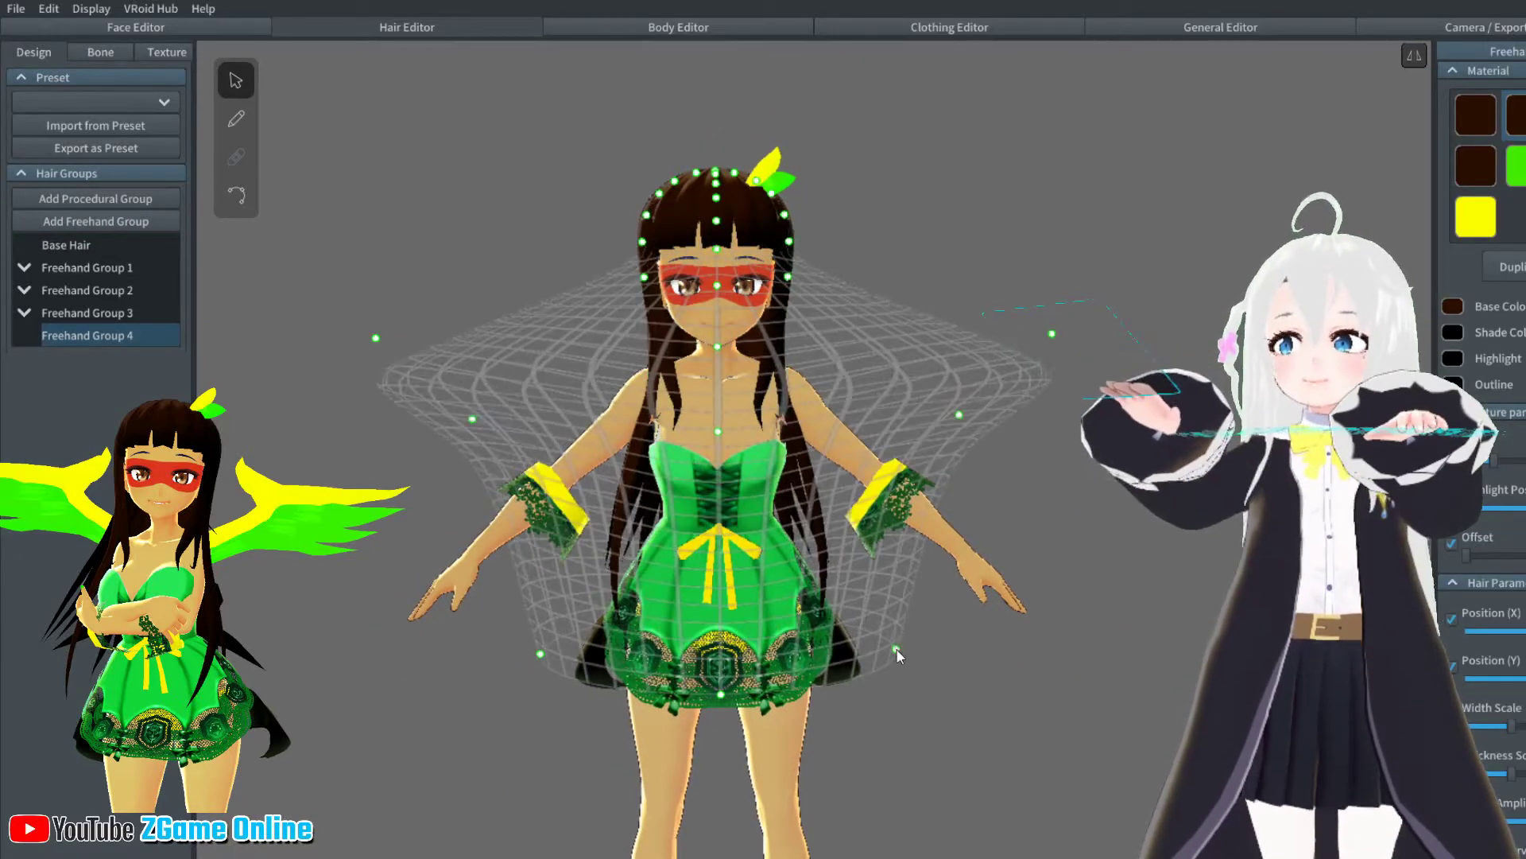
left_click_drag(896, 649, 1038, 696)
Pull the fourth group's guide mesh outward behind and in front of the neck and check it from the back
right_click_drag(938, 493, 1070, 508)
left_click_drag(727, 328, 678, 329)
left_click_drag(879, 327, 945, 326)
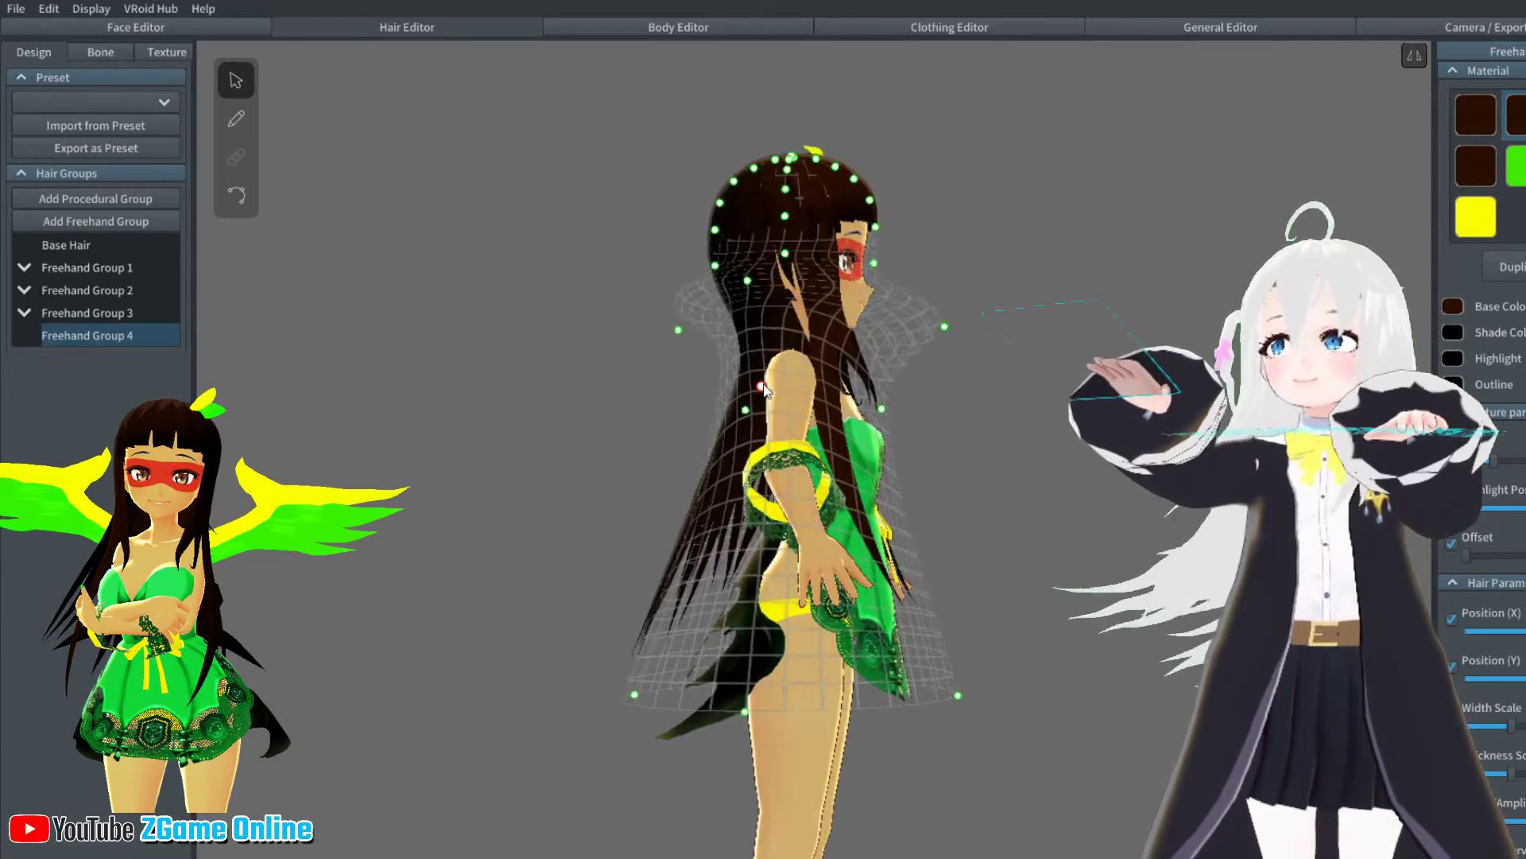
right_click_drag(813, 427, 685, 251)
right_click_drag(644, 547, 814, 489)
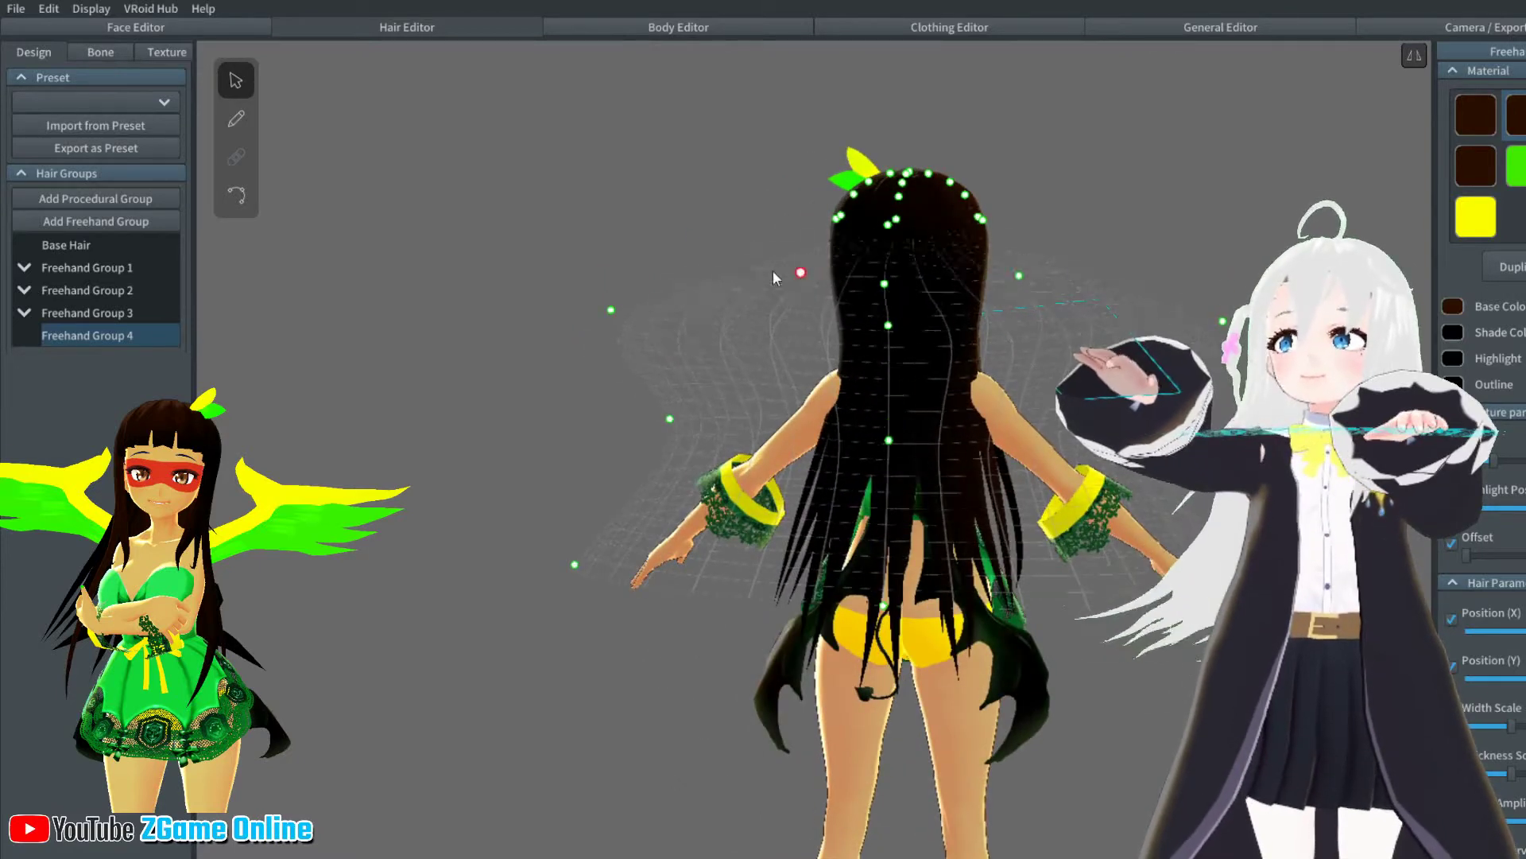
right_click_drag(861, 277, 674, 351)
Draw black feather-shaped strands on the fourth group's guide mesh, forming a mirrored pair of wings behind the back
key("b")
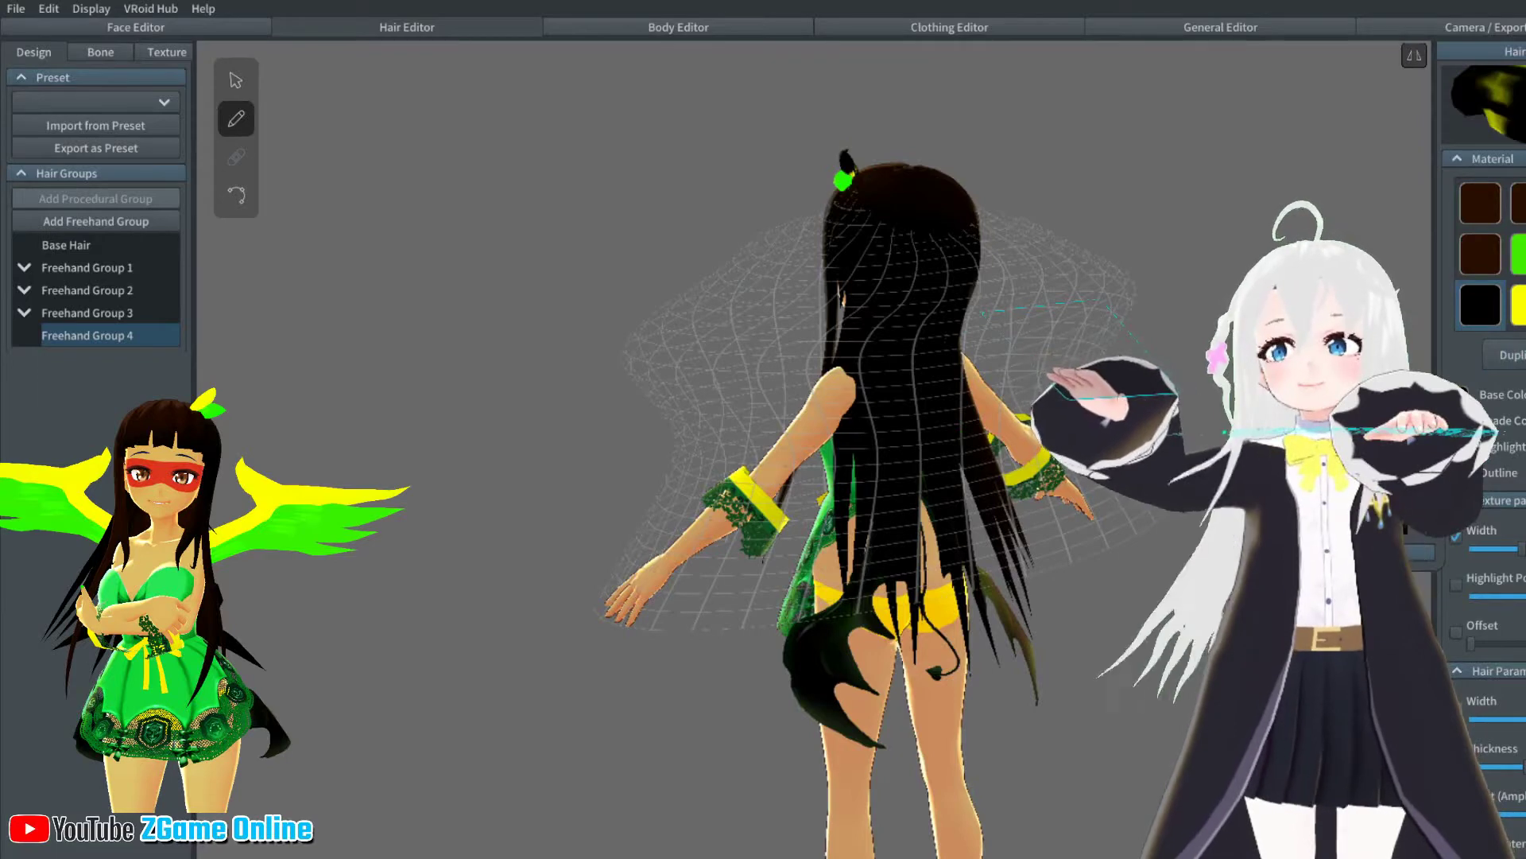
right_click_drag(883, 356, 943, 357)
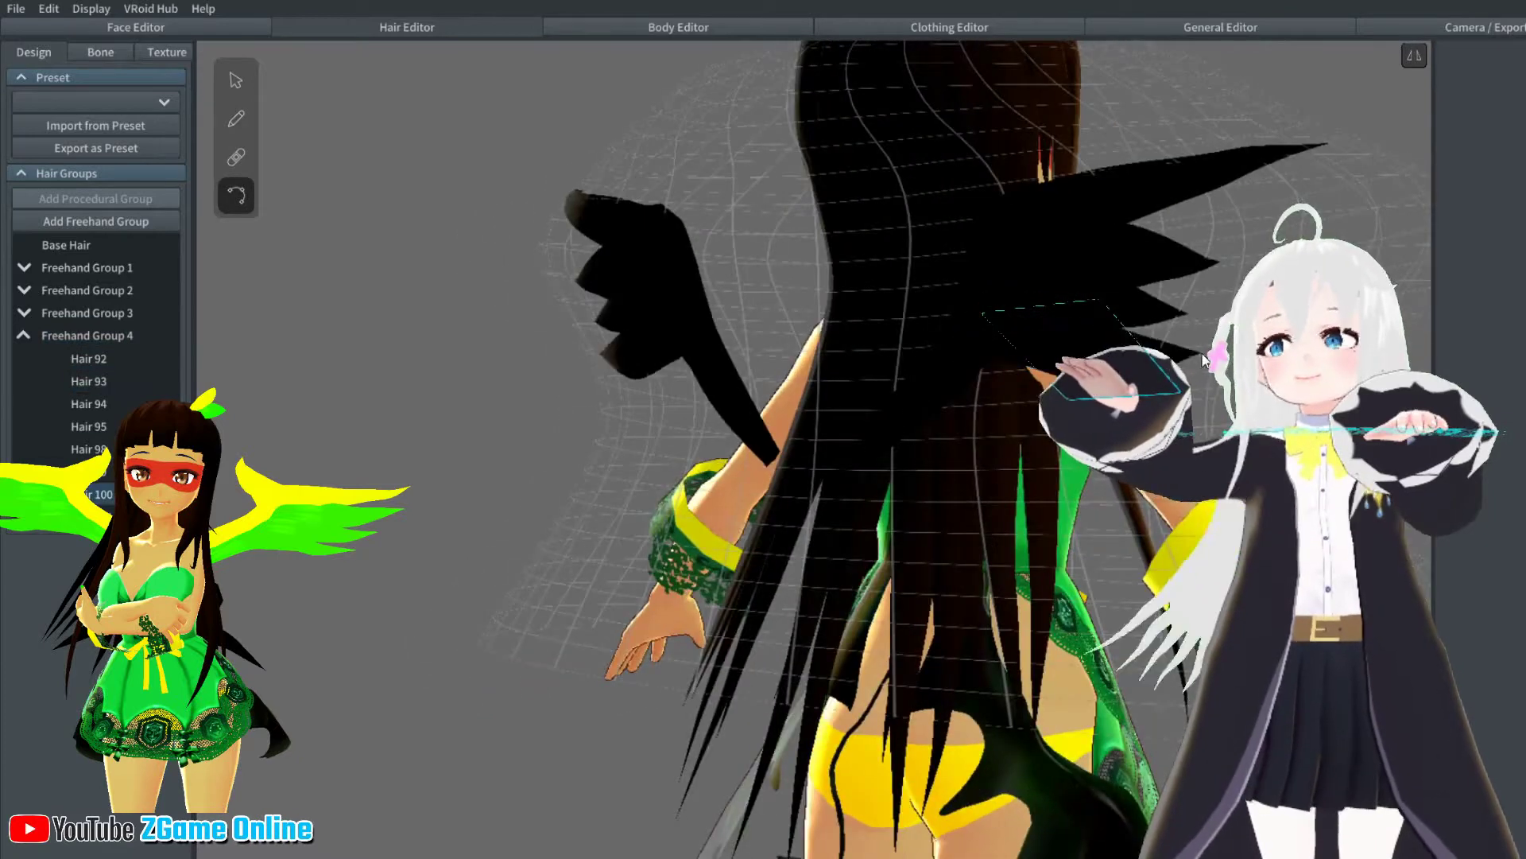
Adjust the control points of the lower wing feathers so their tips fan outward
left_click(1199, 282)
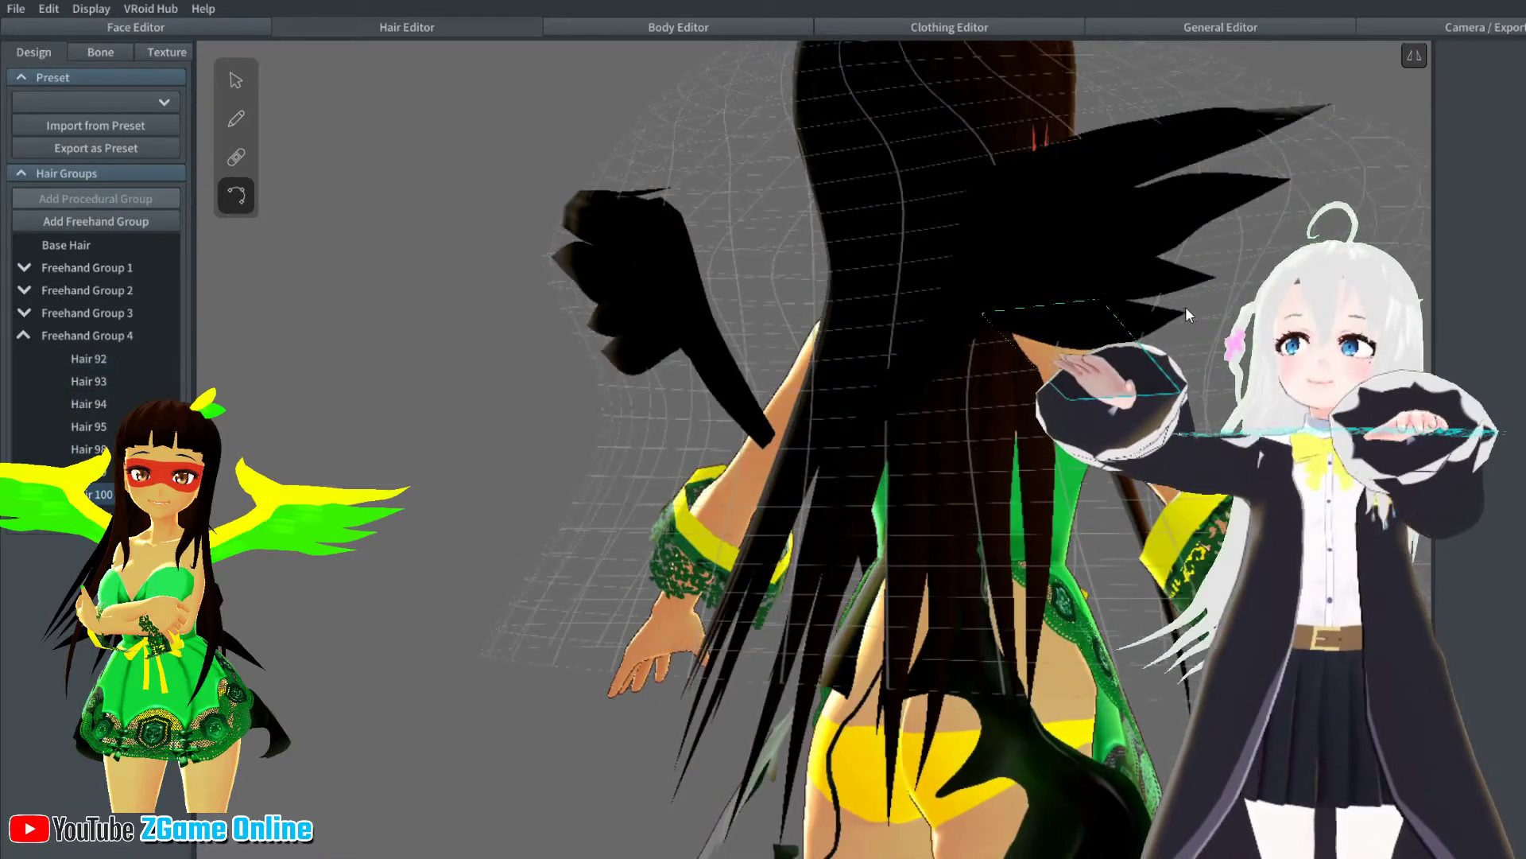
left_click(1186, 309)
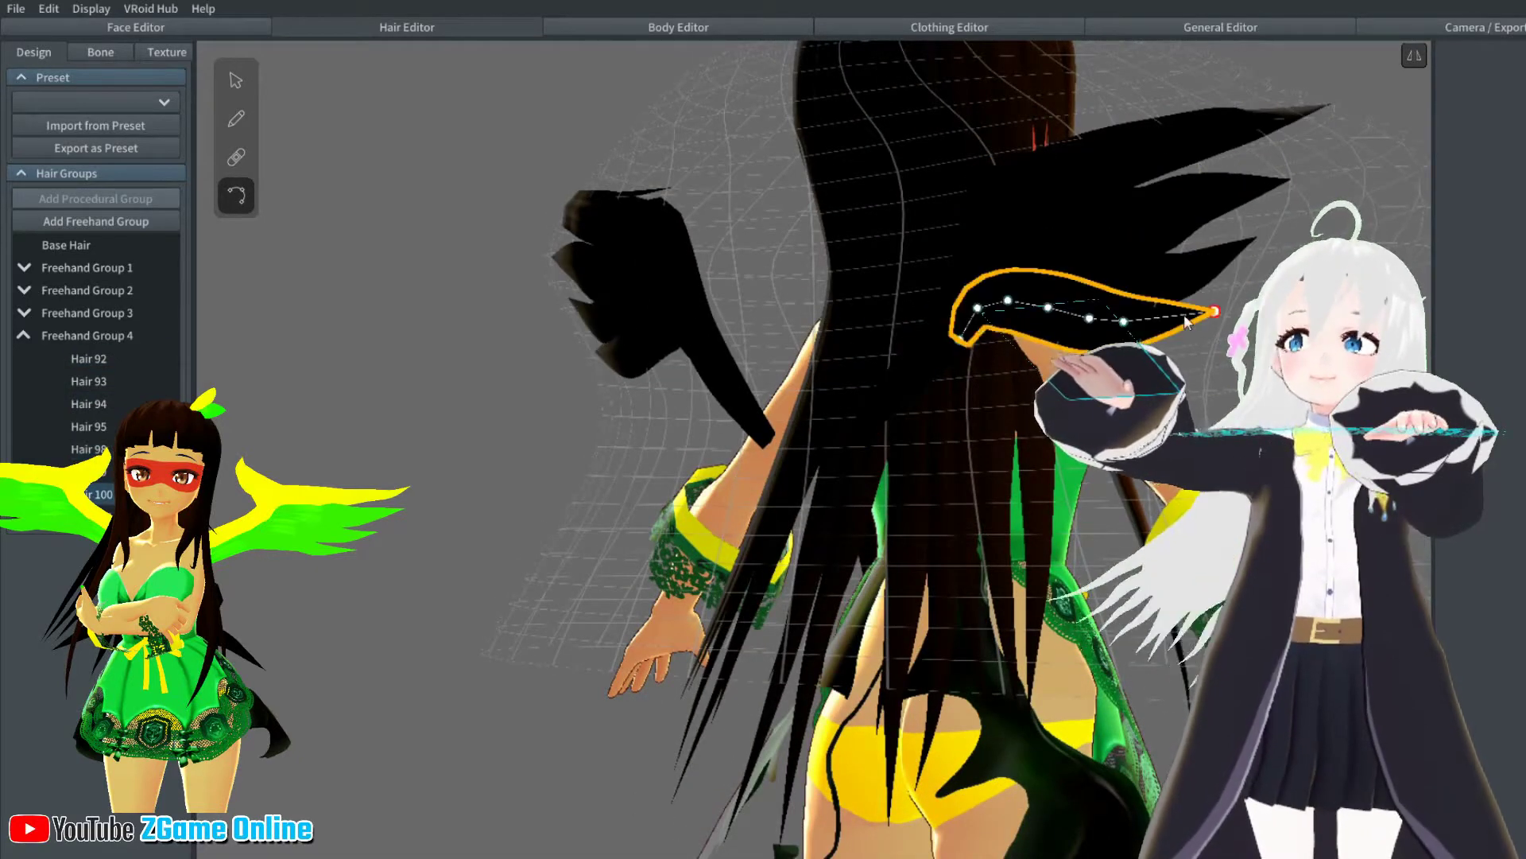
left_click(978, 308)
right_click_drag(1006, 305, 1042, 321)
Reshape the top, second and third wing feathers by pulling their tip control points farther outward
left_click(657, 235)
left_click_drag(656, 234, 617, 278)
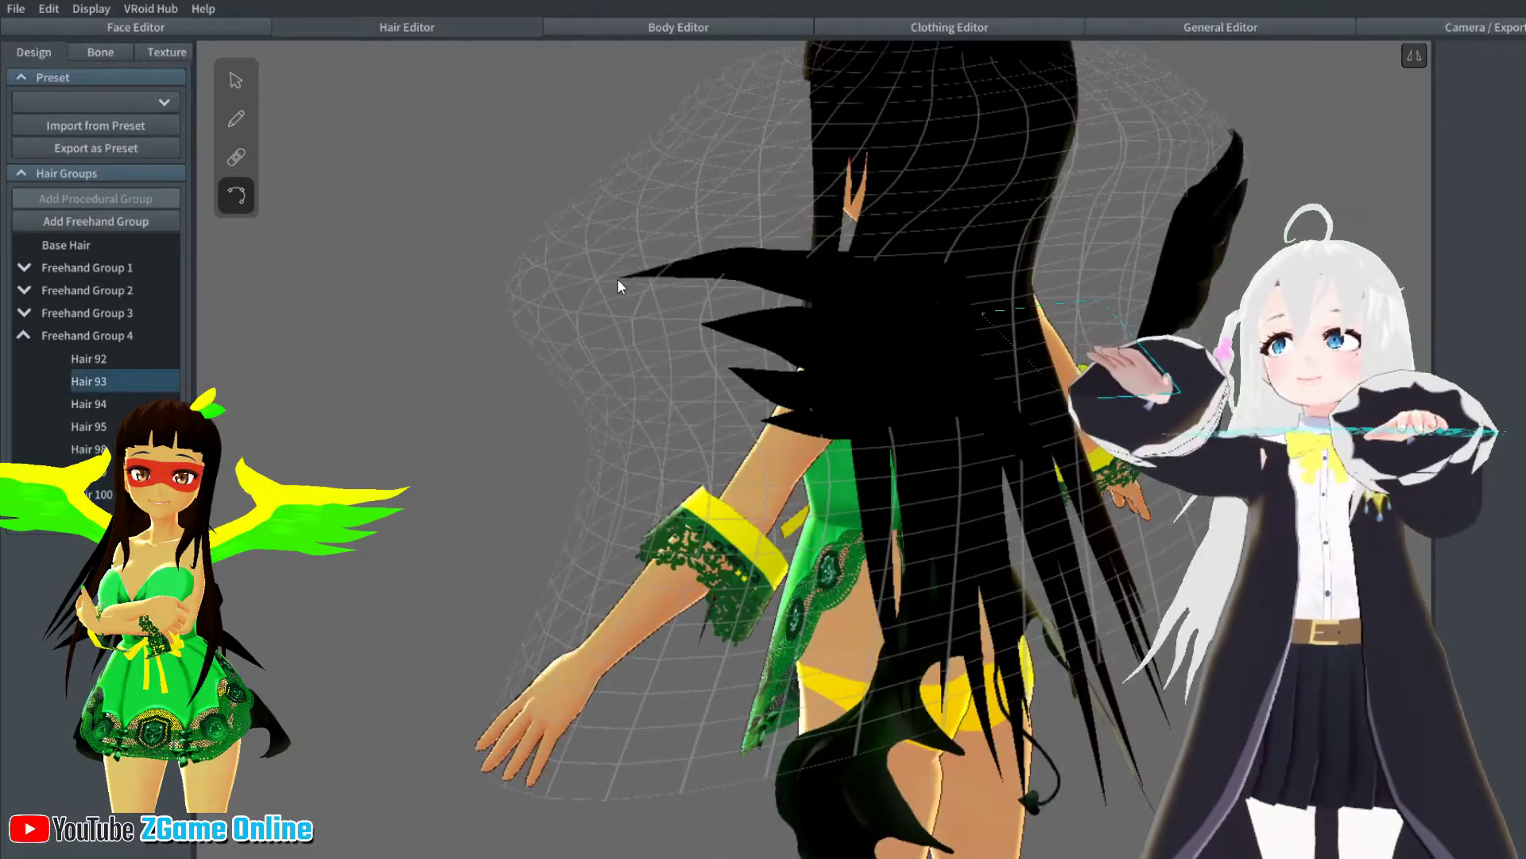
right_click_drag(617, 279, 789, 337)
left_click(682, 327)
left_click_drag(682, 327, 661, 323)
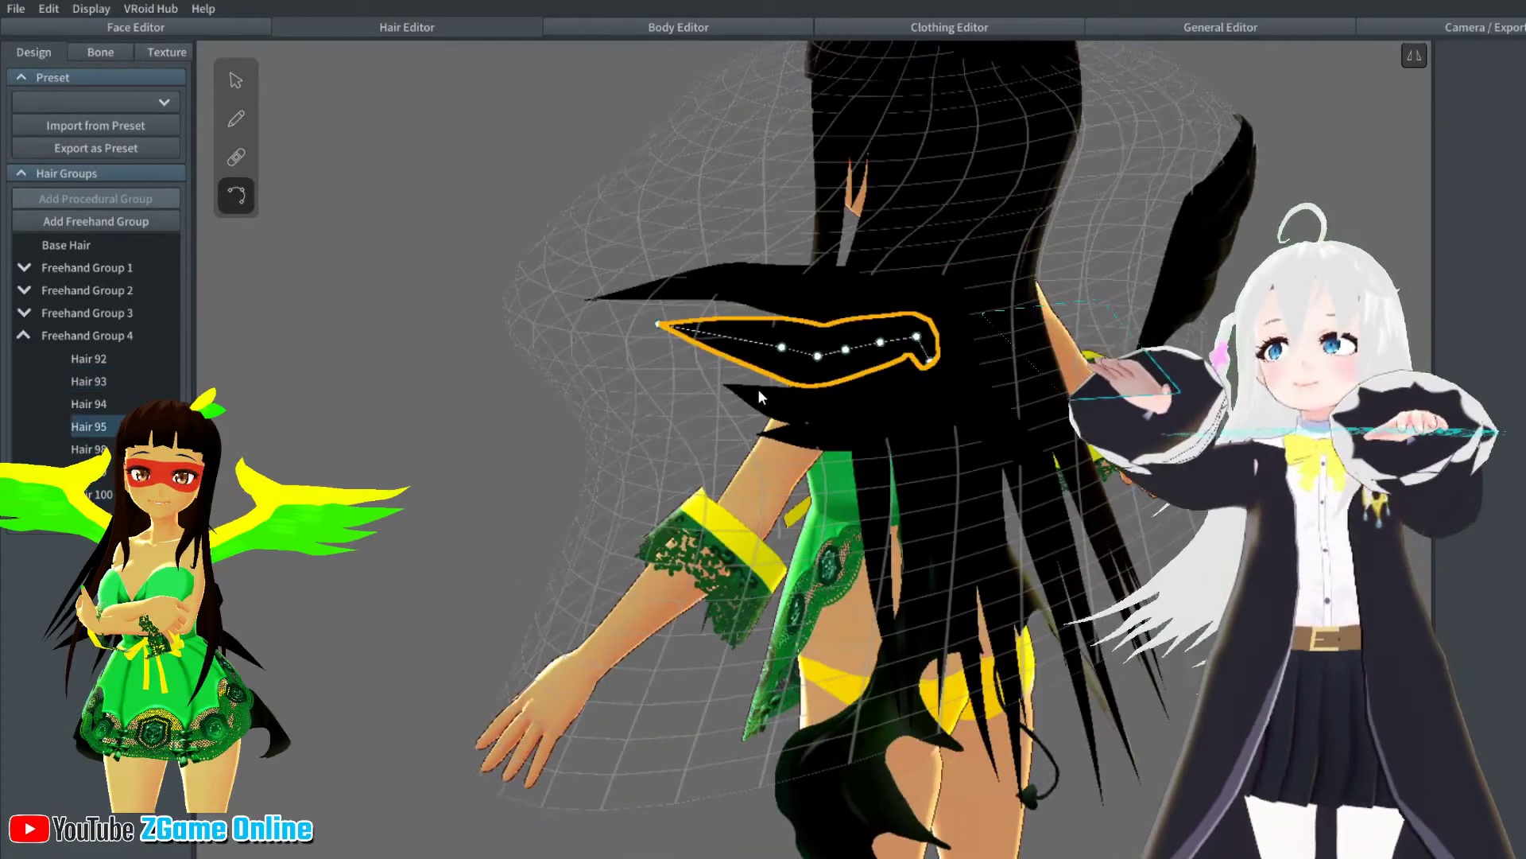
left_click(756, 389)
left_click_drag(724, 386, 697, 364)
left_click(775, 437)
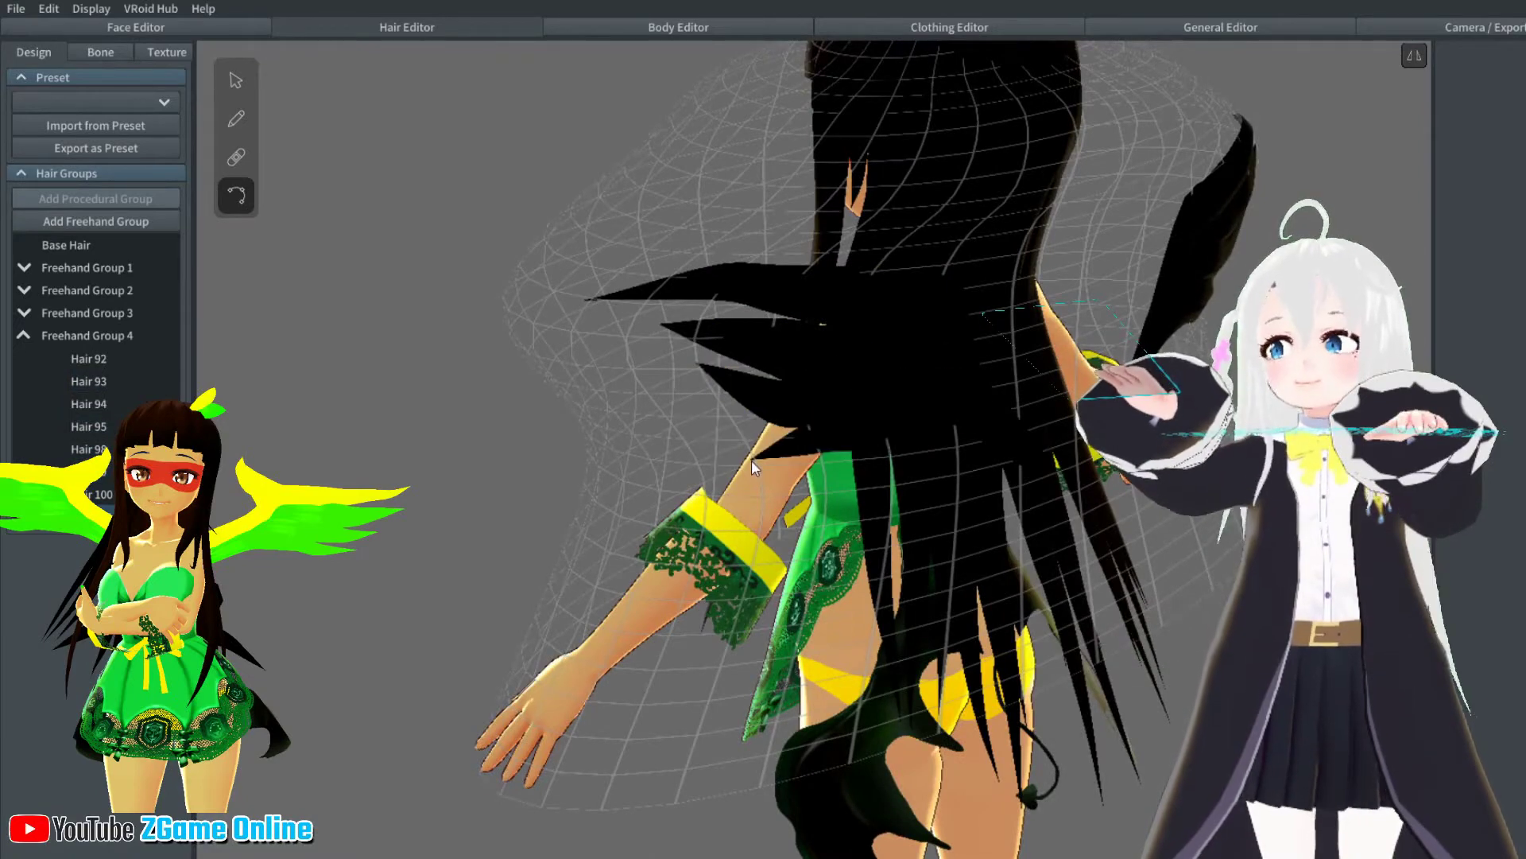
Refine the tips of the upper two wing feathers while comparing the wings from behind and from the front
right_click_drag(751, 459, 515, 371)
left_click(577, 243)
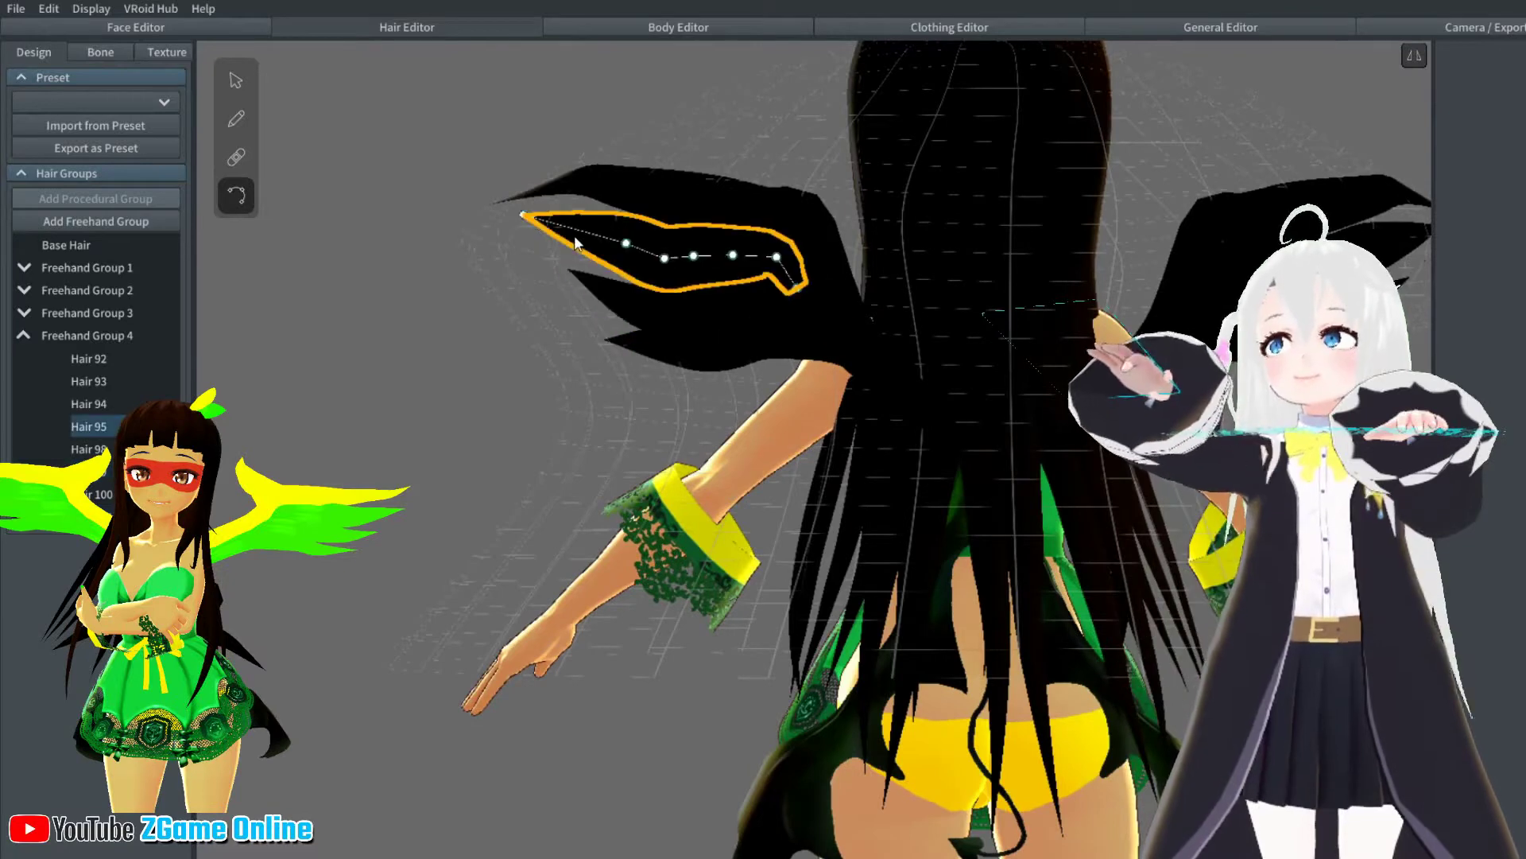
right_click_drag(481, 259, 684, 283)
left_click(1025, 228)
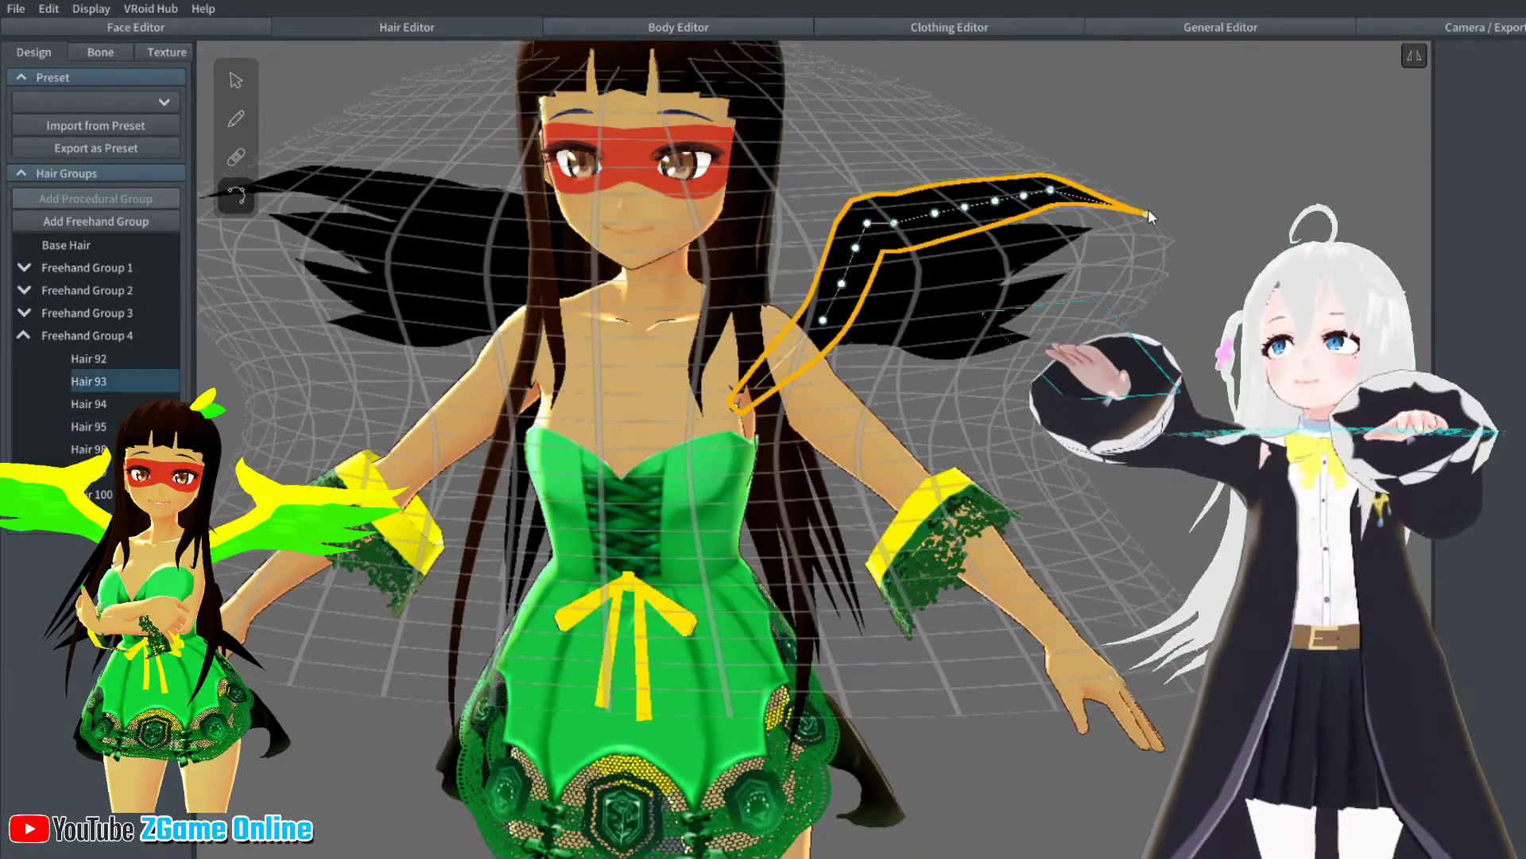
left_click(1058, 235)
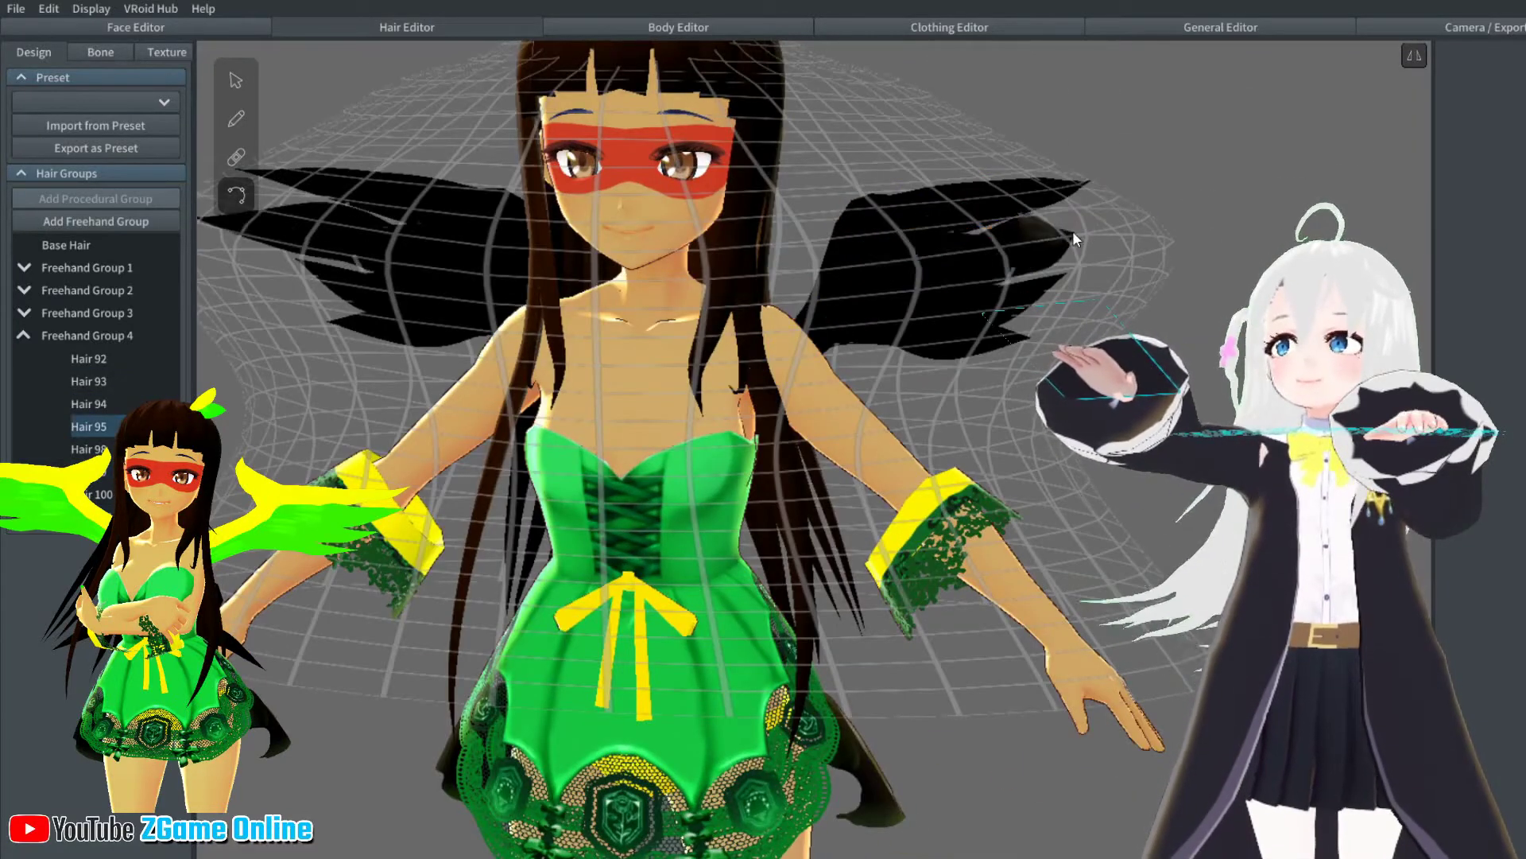
right_click_drag(1108, 275, 1016, 312)
Pull the tip control points of the lower wing feathers downward so the tips spread apart, comparing the wings from behind and front
left_click(539, 153)
scroll(539, 153, "down", 3)
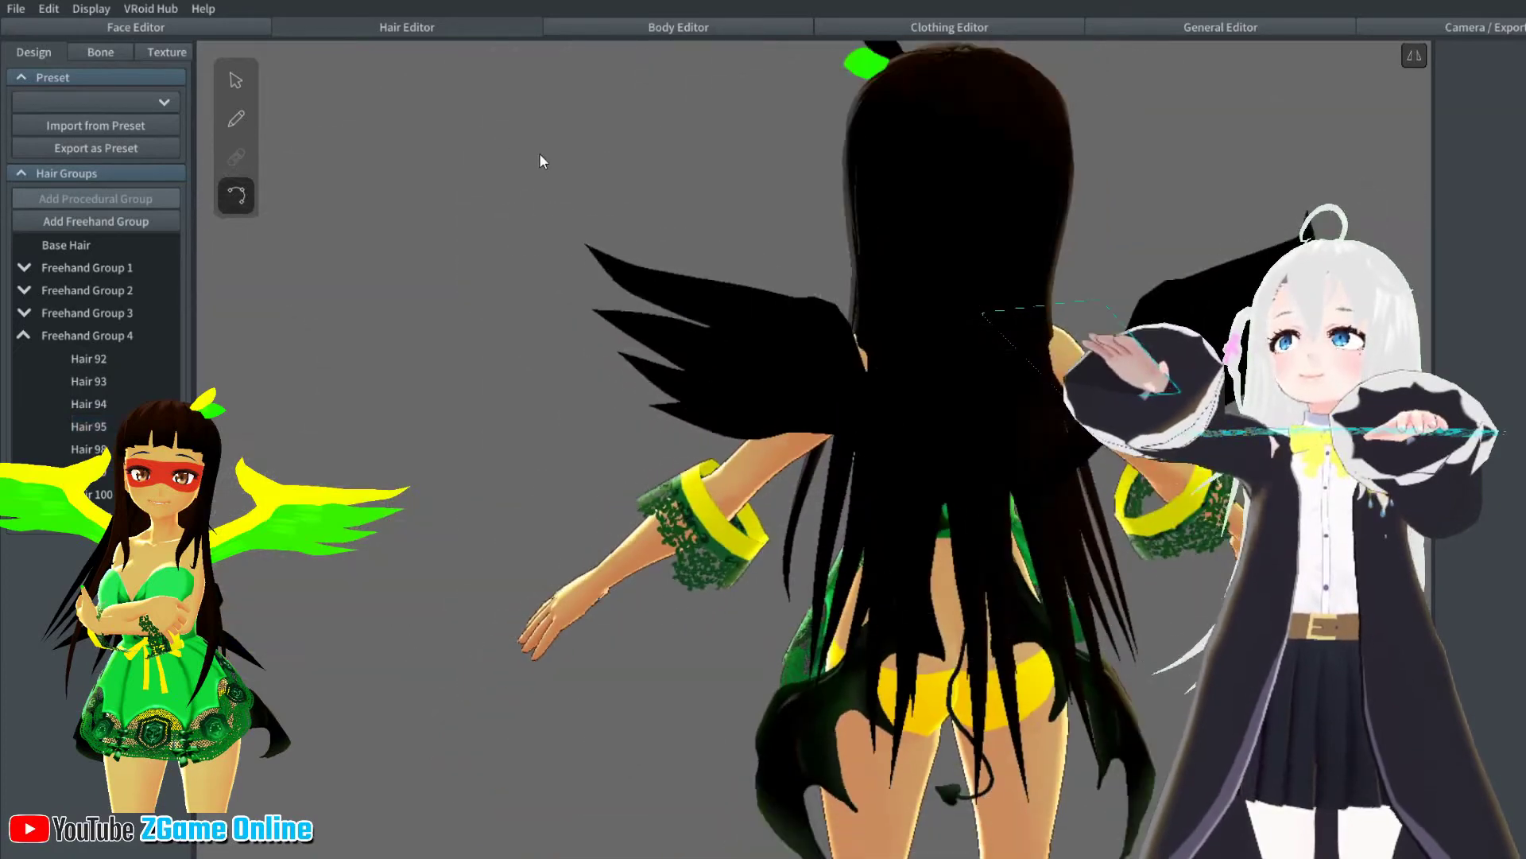
right_click_drag(539, 153, 817, 253)
scroll(819, 260, "up", 3)
left_click(913, 314)
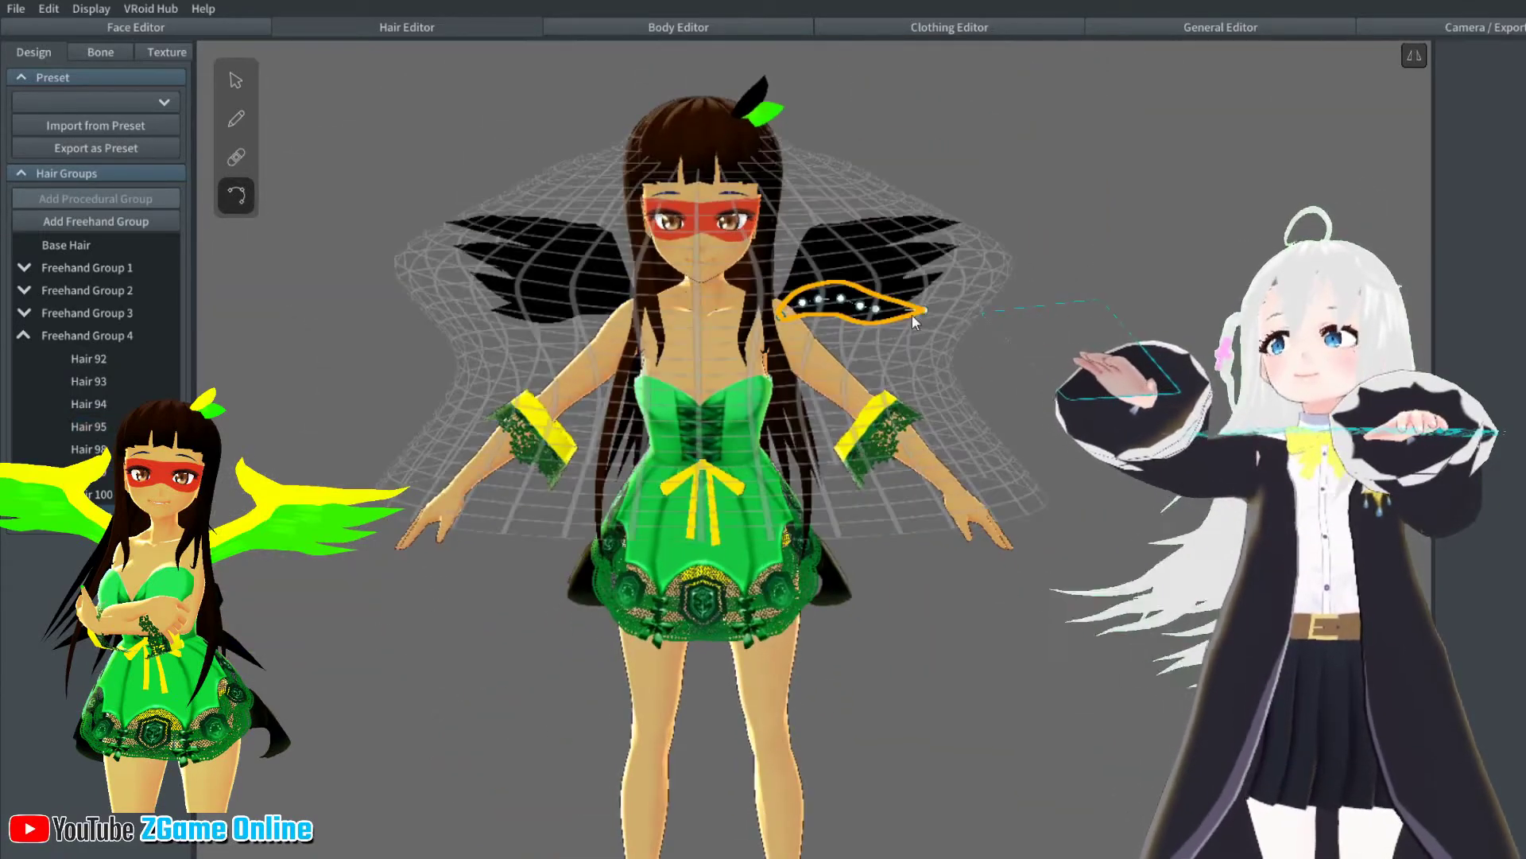
left_click_drag(938, 345, 927, 380)
mouse_move(928, 380)
right_mouse_down()
mouse_move(875, 374)
mouse_move(938, 367)
right_mouse_up()
left_click(938, 279)
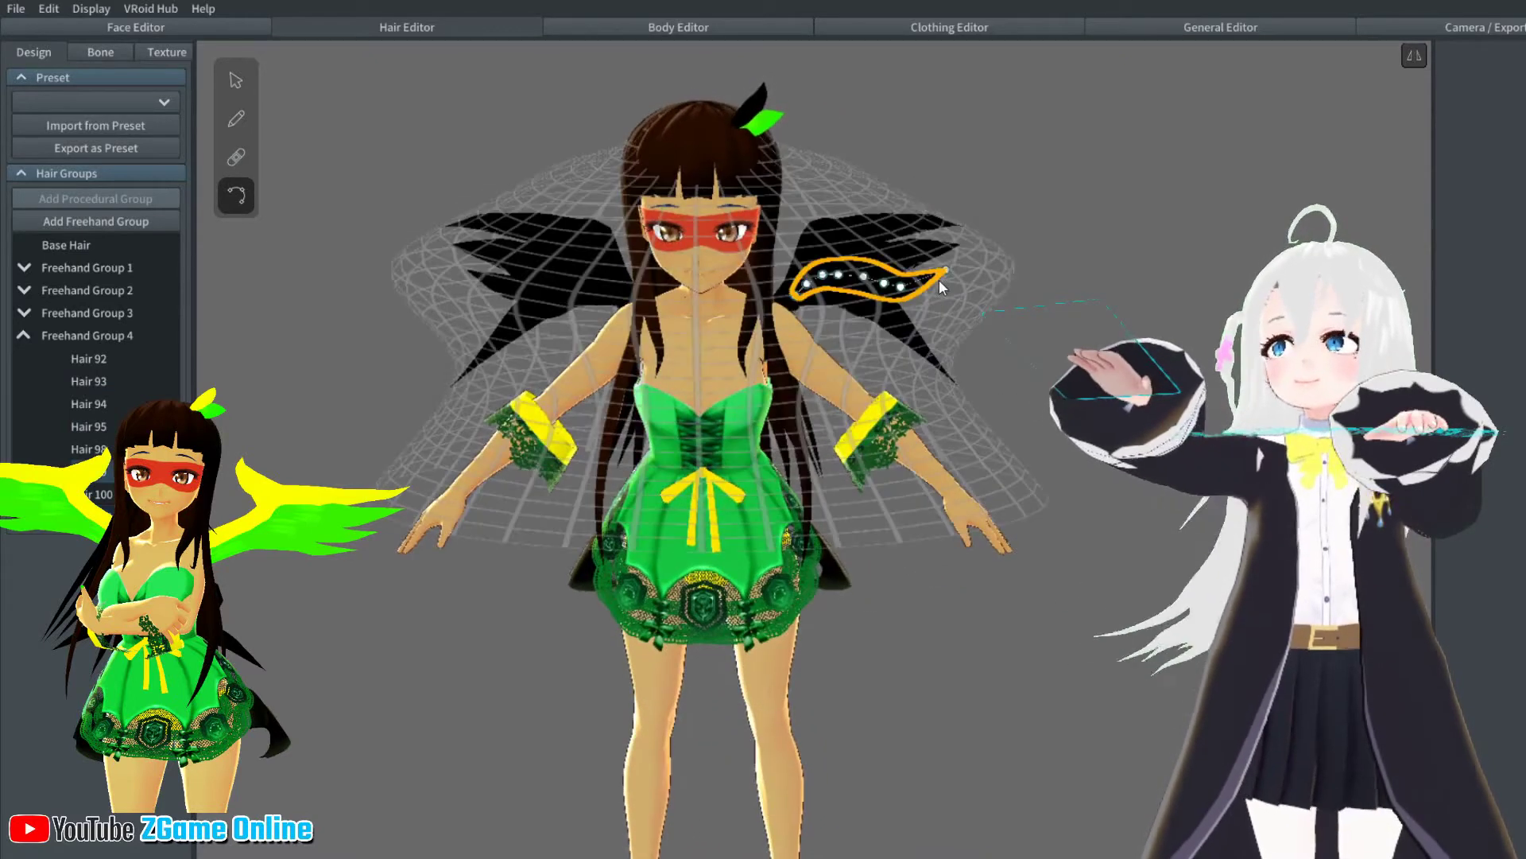
left_click(952, 216)
Stretch the fourth group's guide mesh by moving its upper control point upward and its side control point far outward
left_click(236, 80)
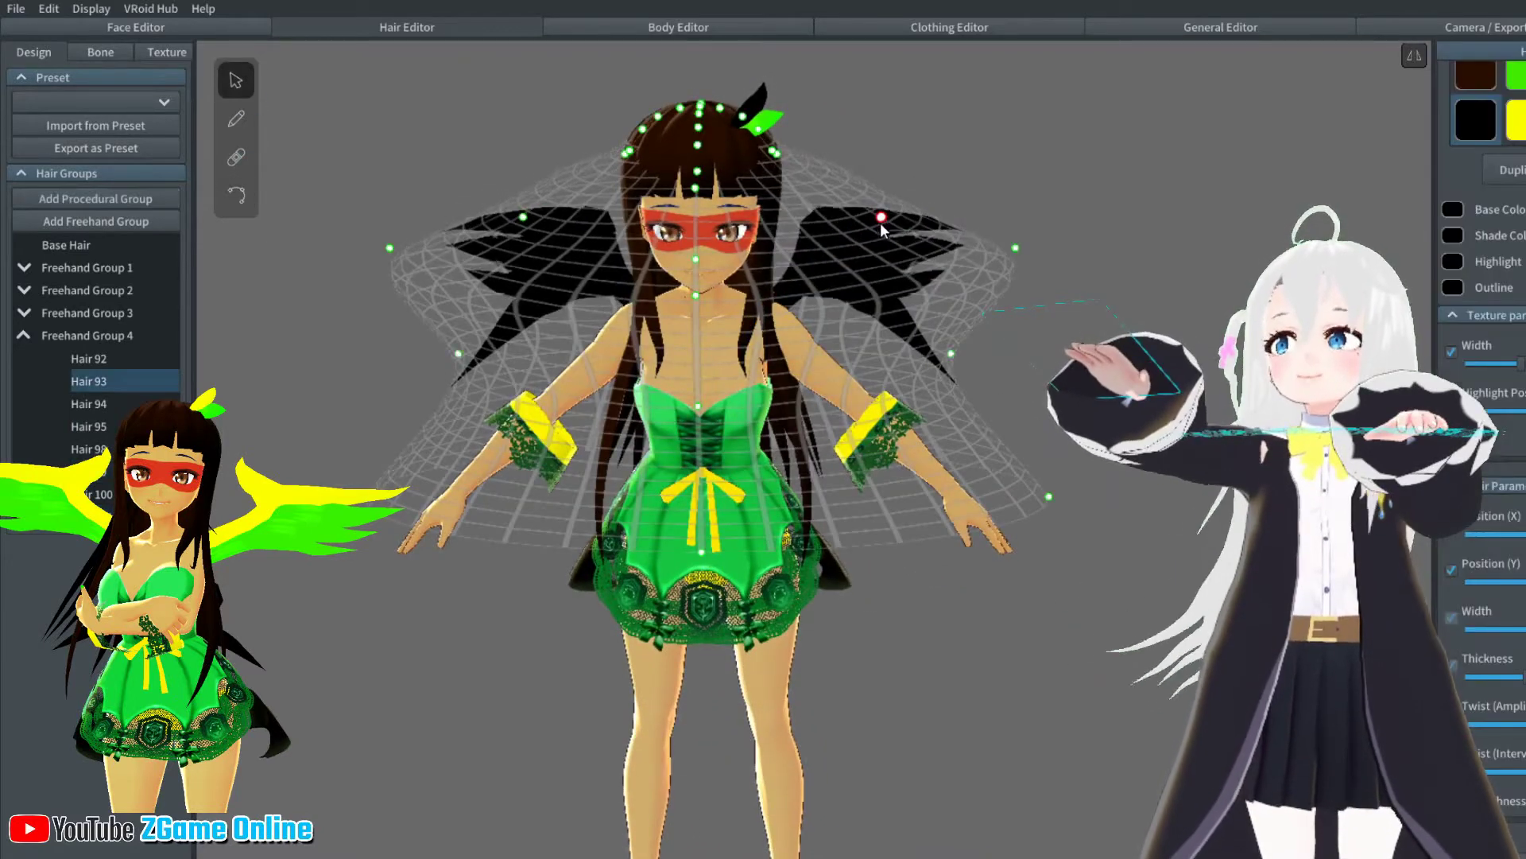
left_click_drag(892, 171, 888, 177)
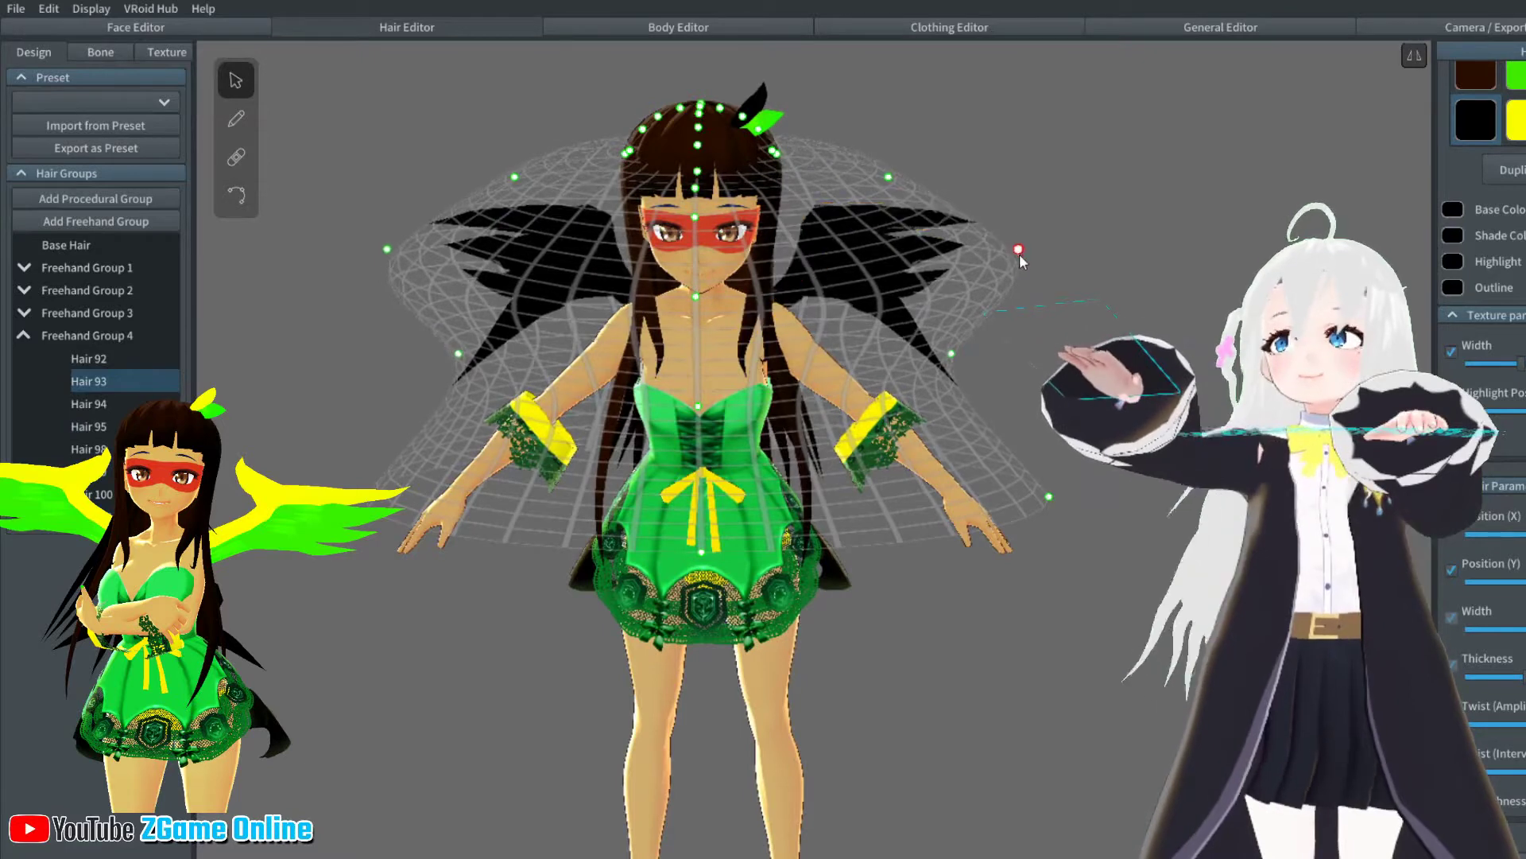
left_click_drag(1017, 251, 1237, 197)
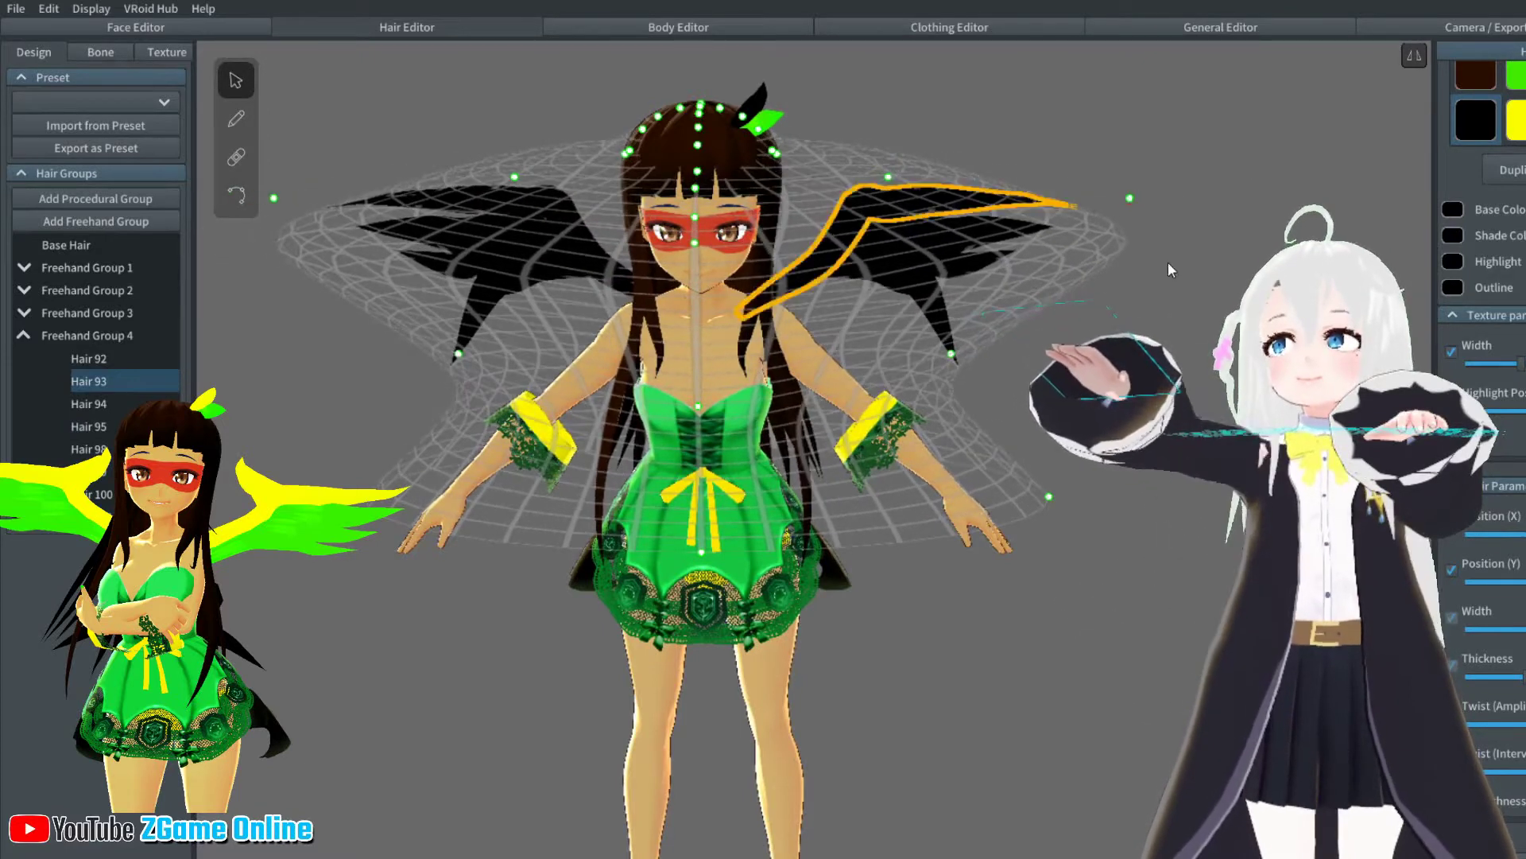
Reposition the tip control points of the second, third and lowest wing feathers so they fan outward along the widened mesh
left_click(1167, 260)
right_click_drag(1168, 261, 1205, 292)
left_click(1203, 293)
scroll(985, 355, "up", 4)
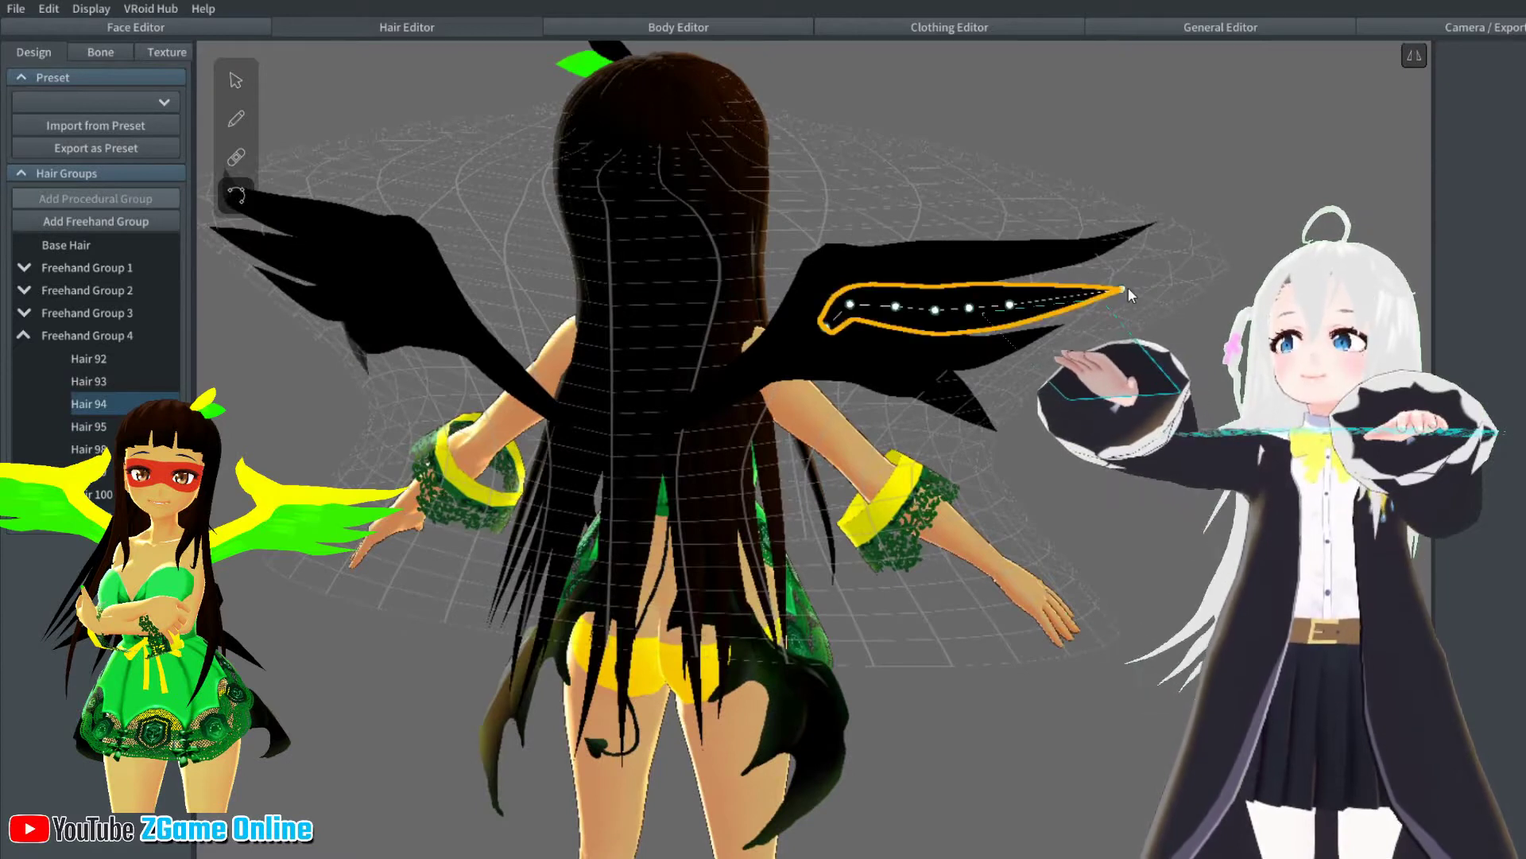
left_click(958, 362)
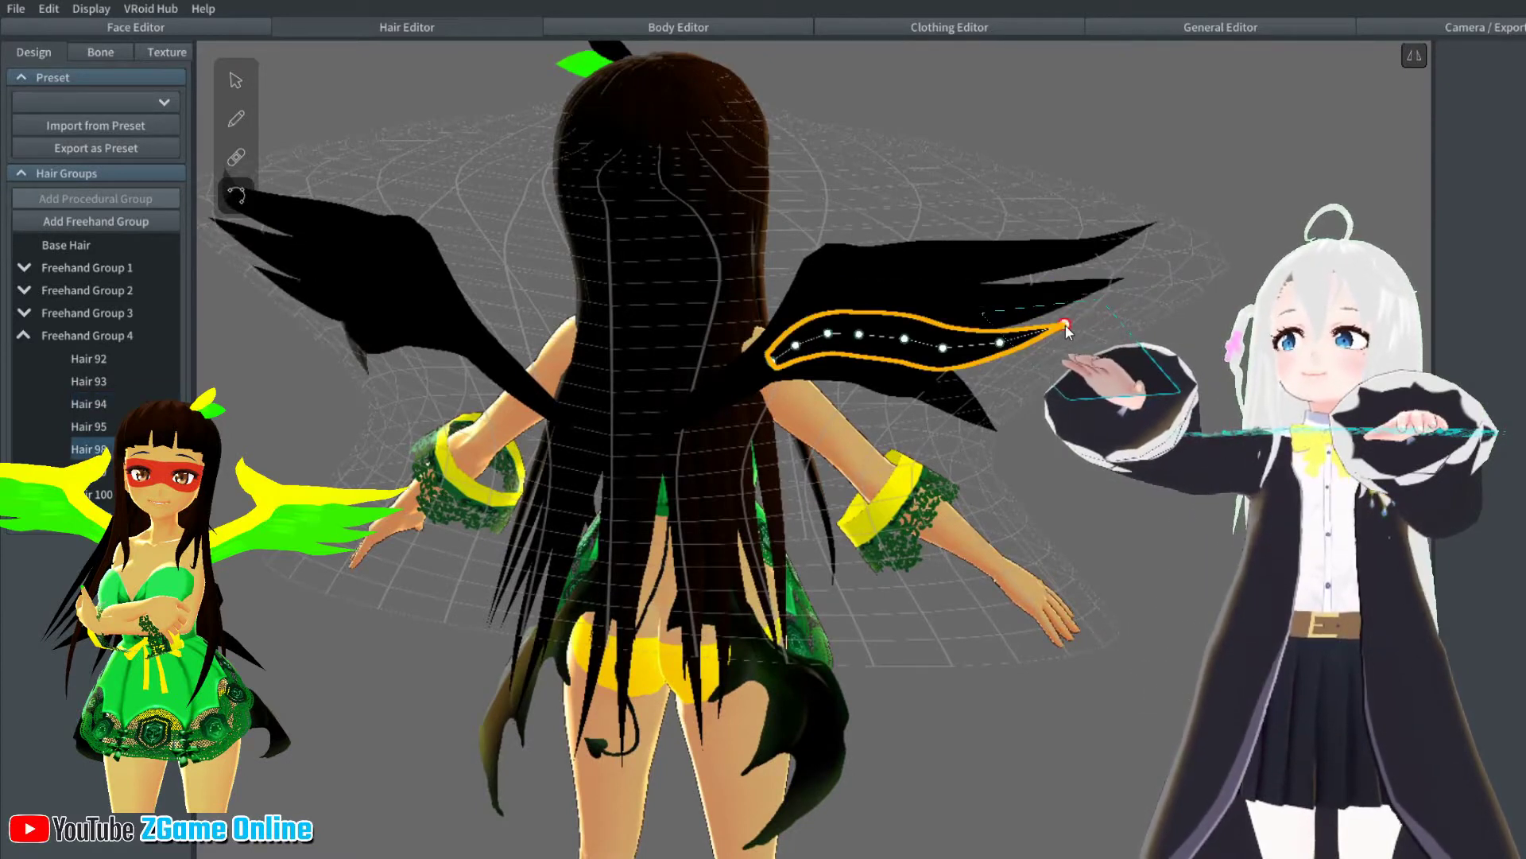
left_click_drag(1072, 328, 999, 433)
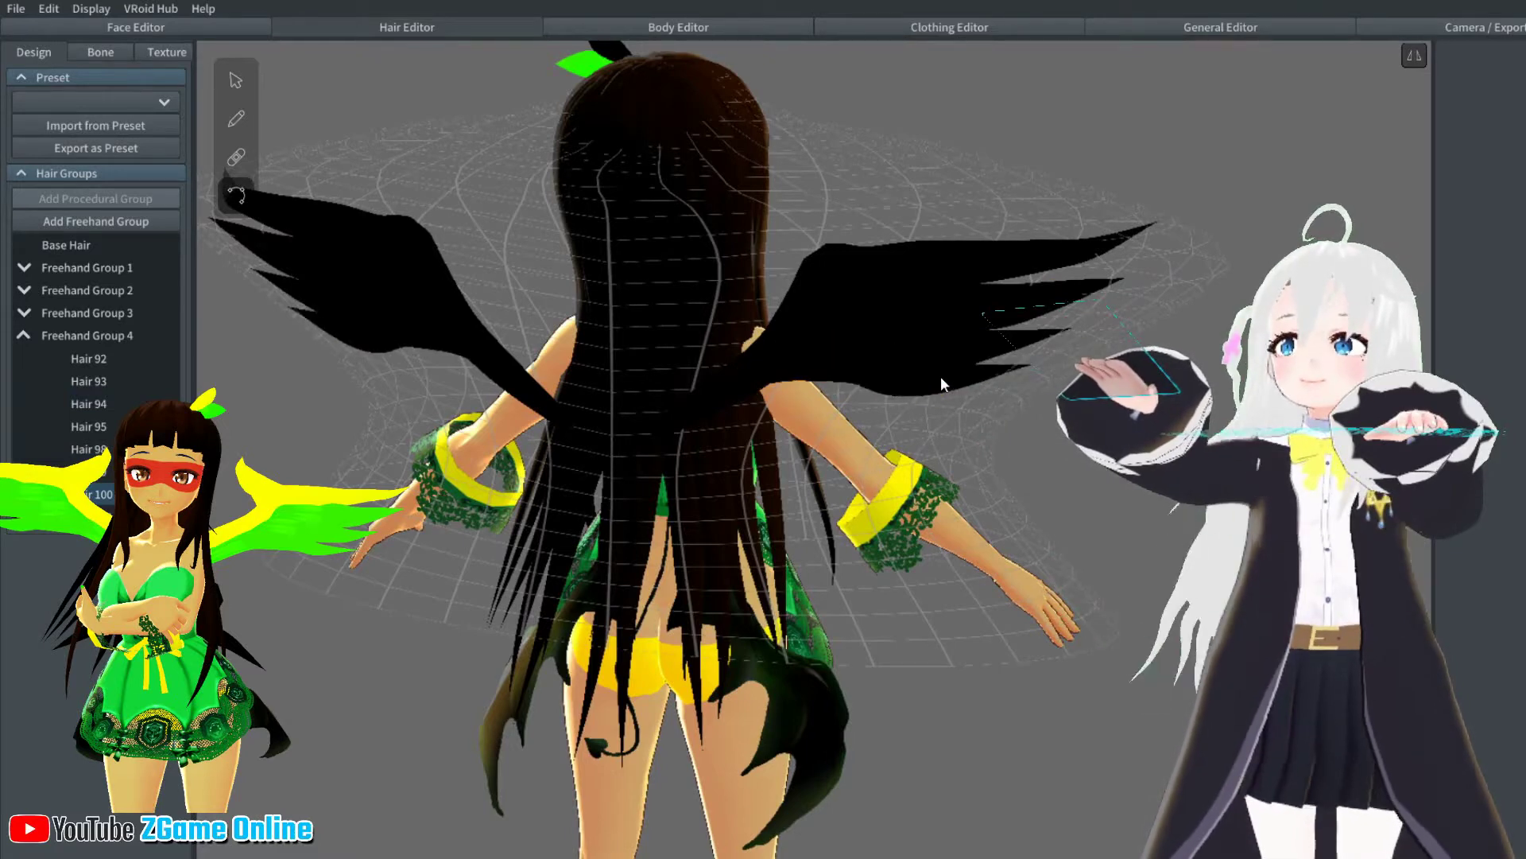
mouse_move(936, 377)
right_mouse_down()
mouse_move(477, 377)
mouse_move(517, 376)
mouse_move(400, 122)
right_mouse_up()
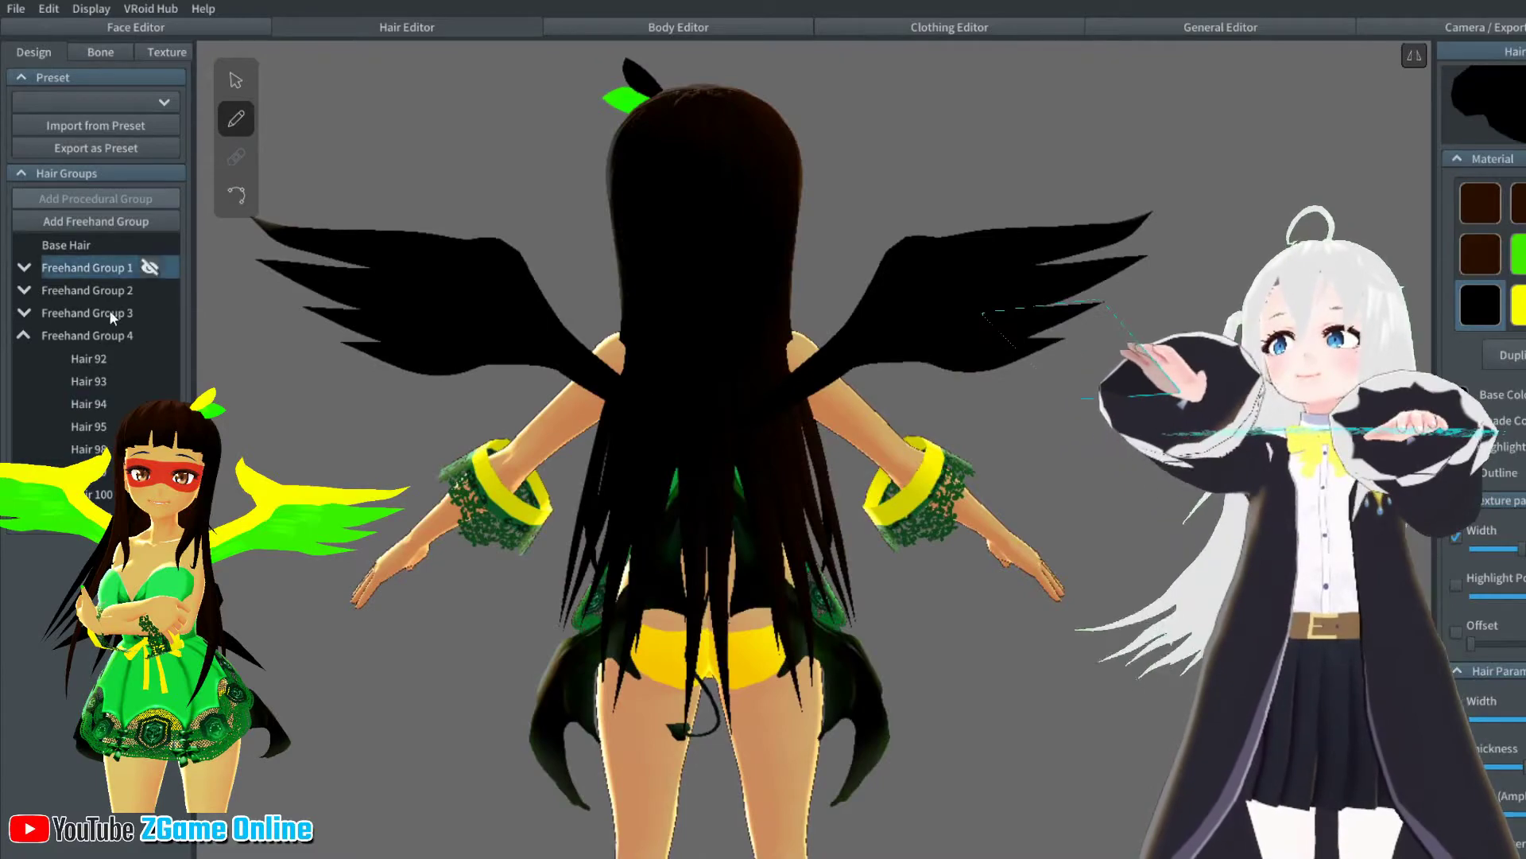
Draw mirrored black feather strands in Freehand Group 4 behind the waist to form a smaller lower pair of wings
left_click(97, 334)
right_click_drag(414, 340, 601, 342)
right_click_drag(914, 450, 755, 447)
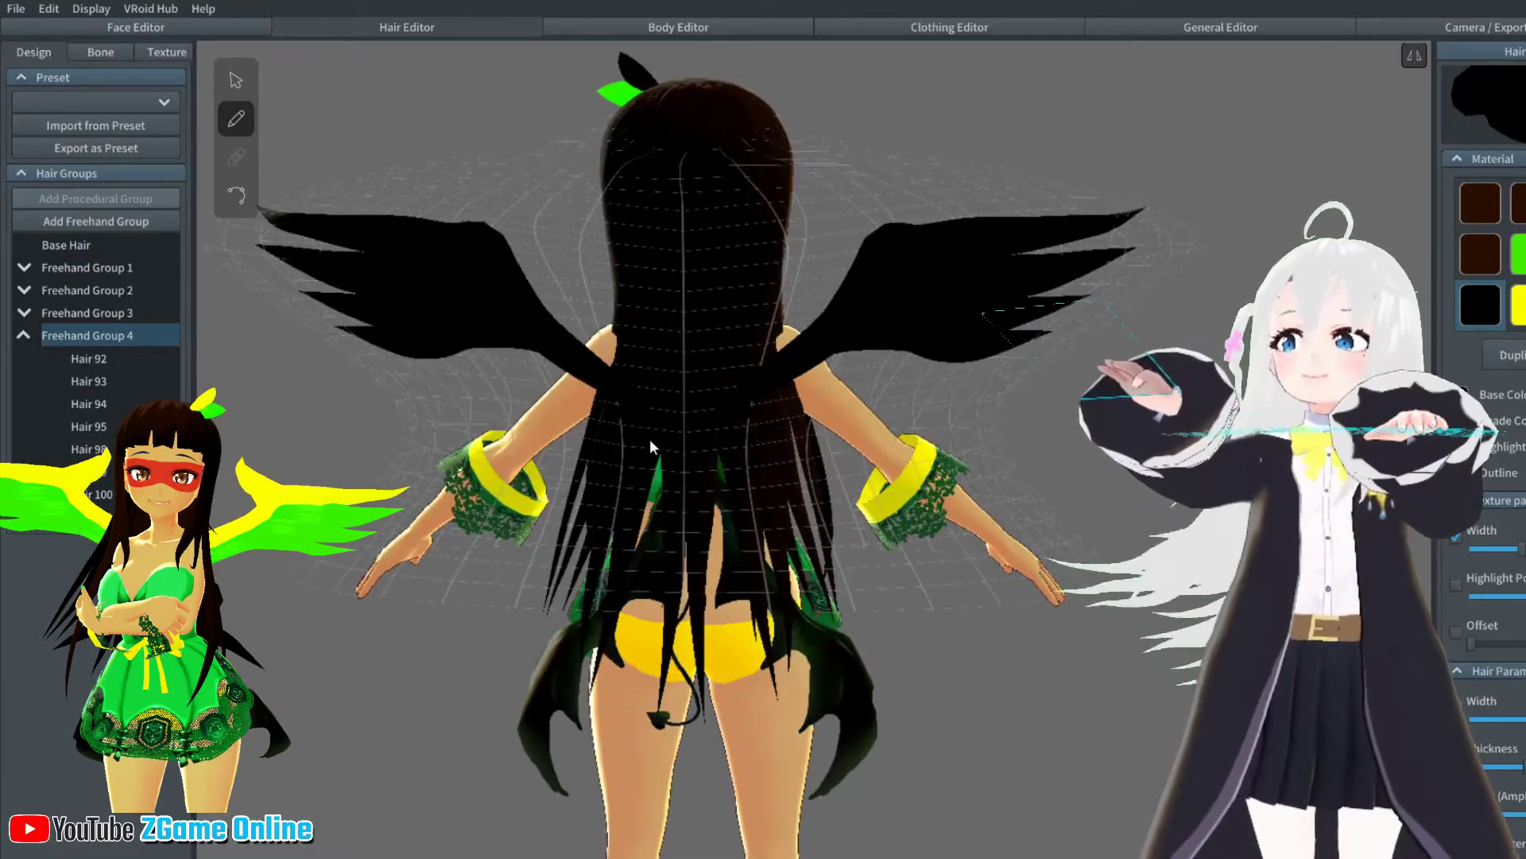
left_click_drag(650, 441, 660, 572)
mouse_move(659, 572)
right_mouse_down()
mouse_move(850, 539)
mouse_move(752, 538)
mouse_move(970, 445)
mouse_move(886, 336)
right_mouse_up()
scroll(751, 536, "down", 2)
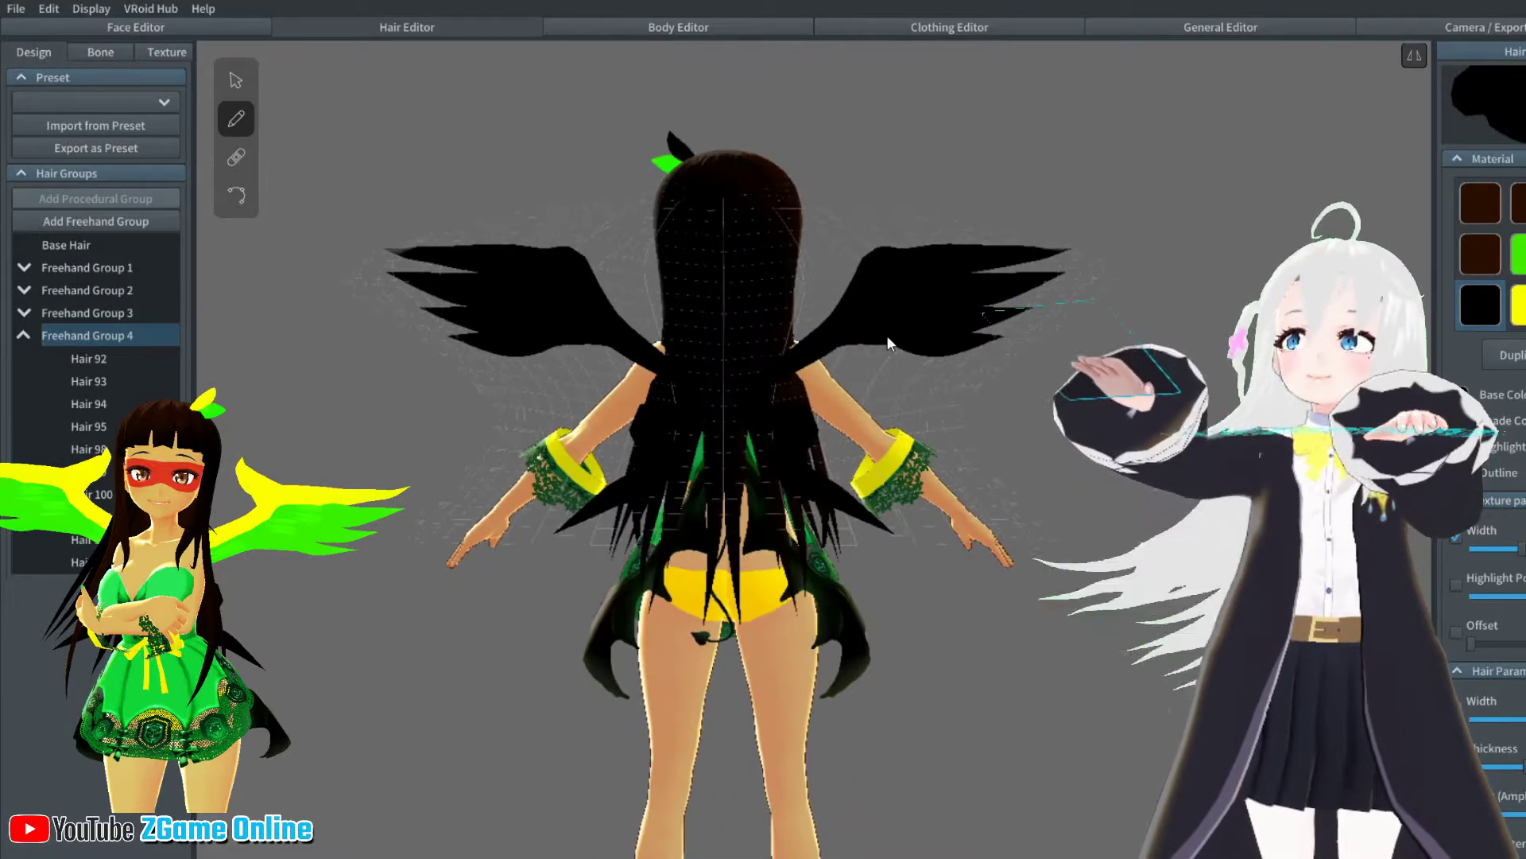
Extend the root of the lowest upper-wing feather inward to the middle of the back and raise its bend
left_click(236, 81)
scroll(885, 339, "up", 2)
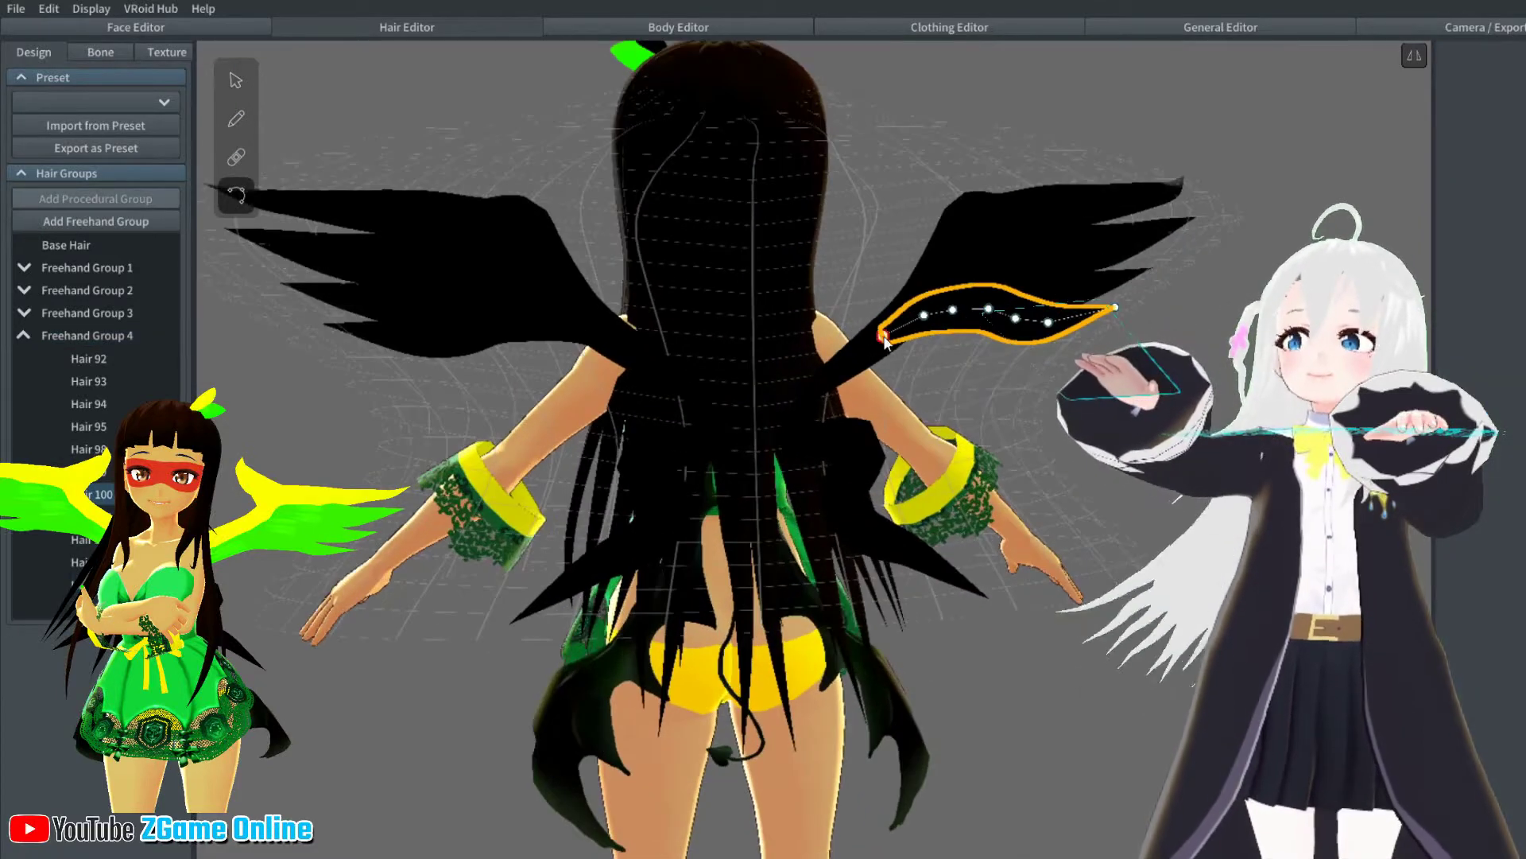
left_click(884, 355)
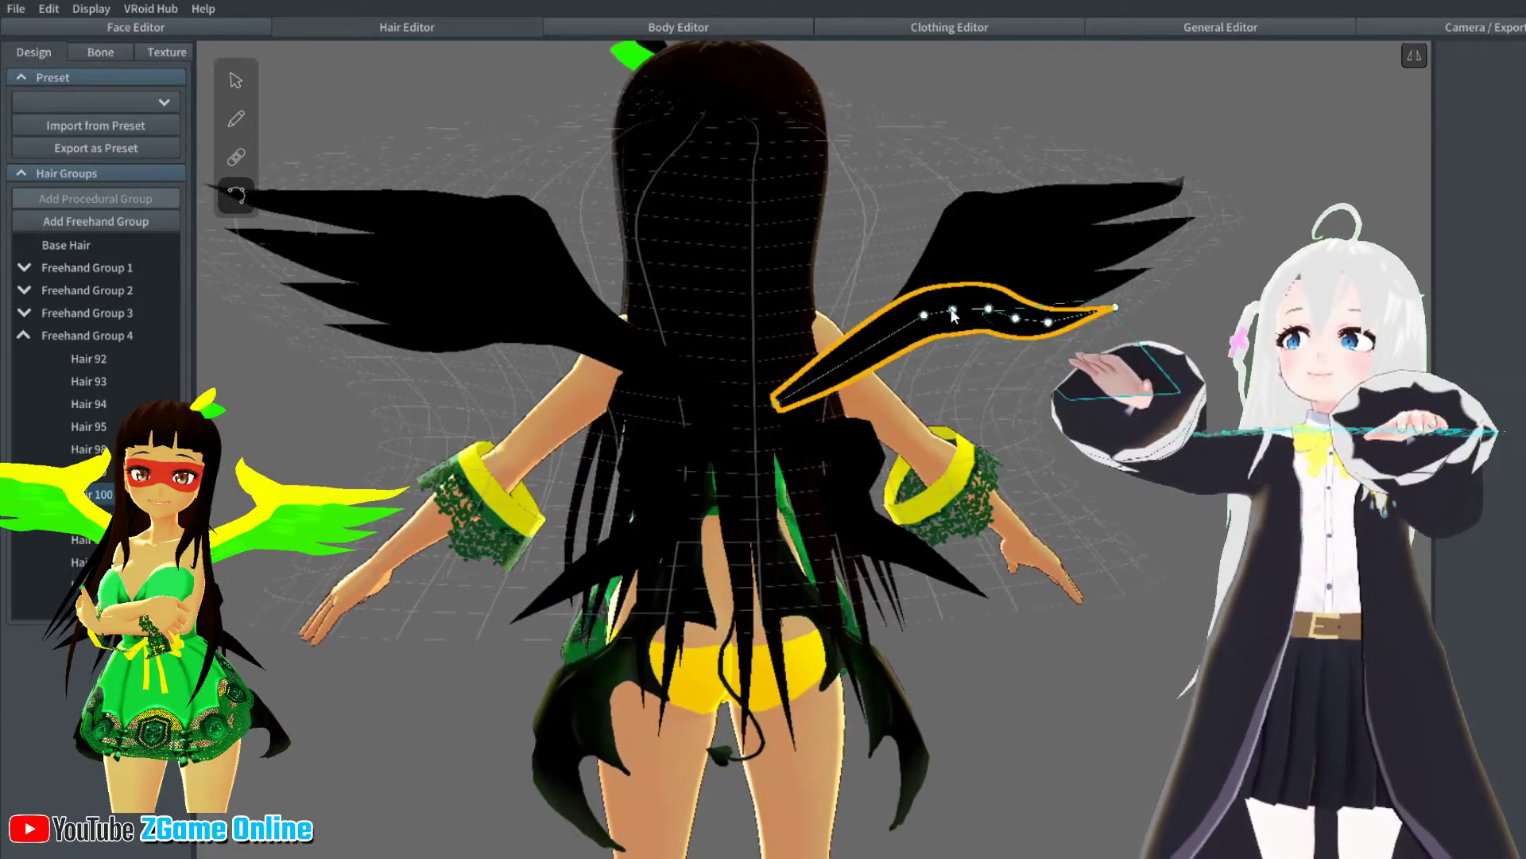
left_click_drag(947, 351, 952, 281)
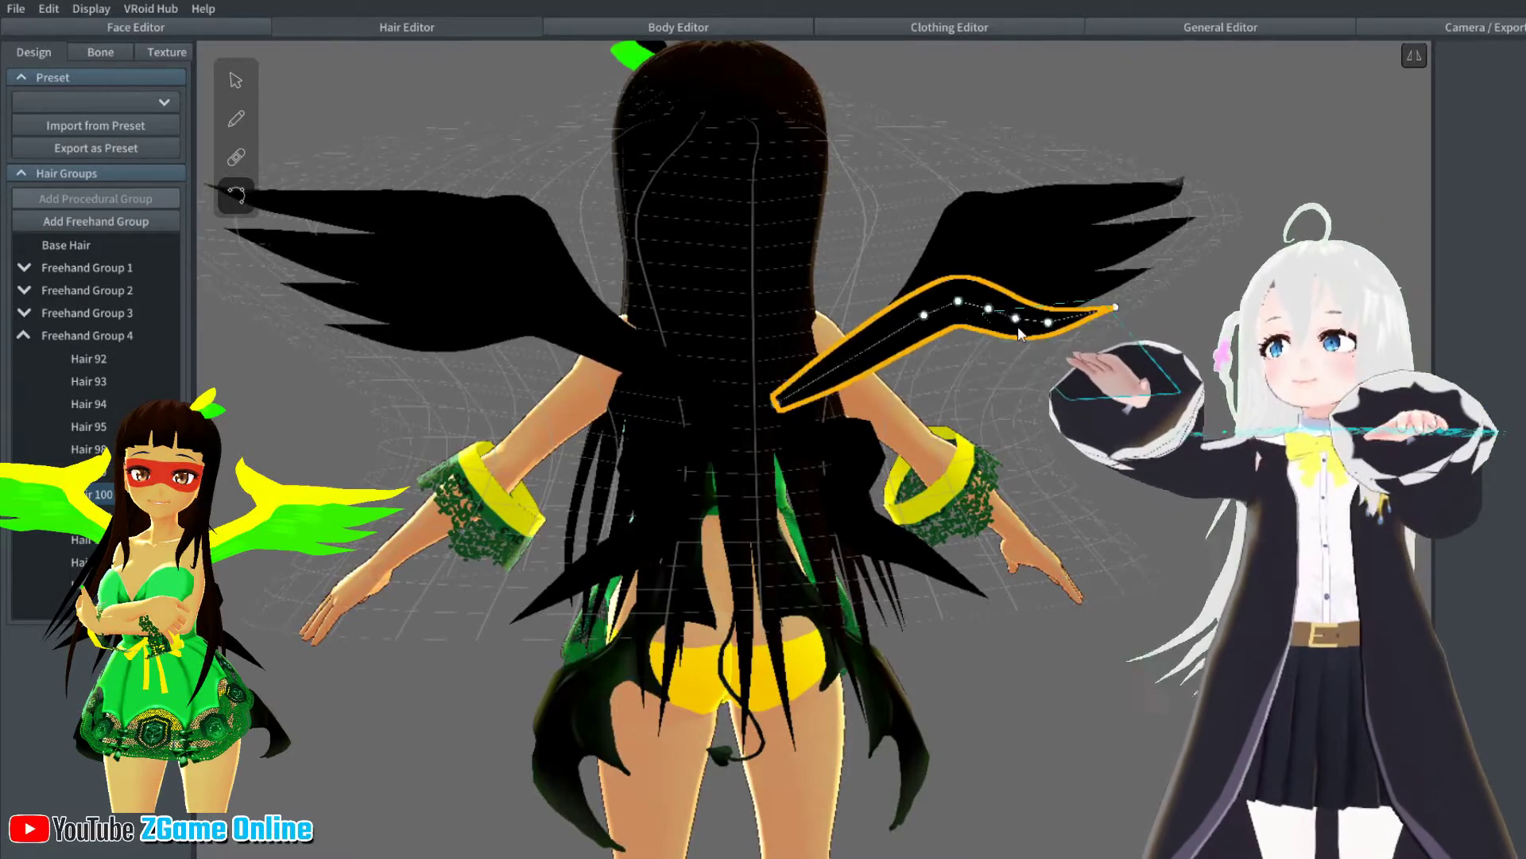
Move the control points at the top wing feather's bend upward and inward to form a raised, angular wing joint
left_click(967, 218)
left_click(948, 203)
right_click_drag(947, 203, 1009, 236)
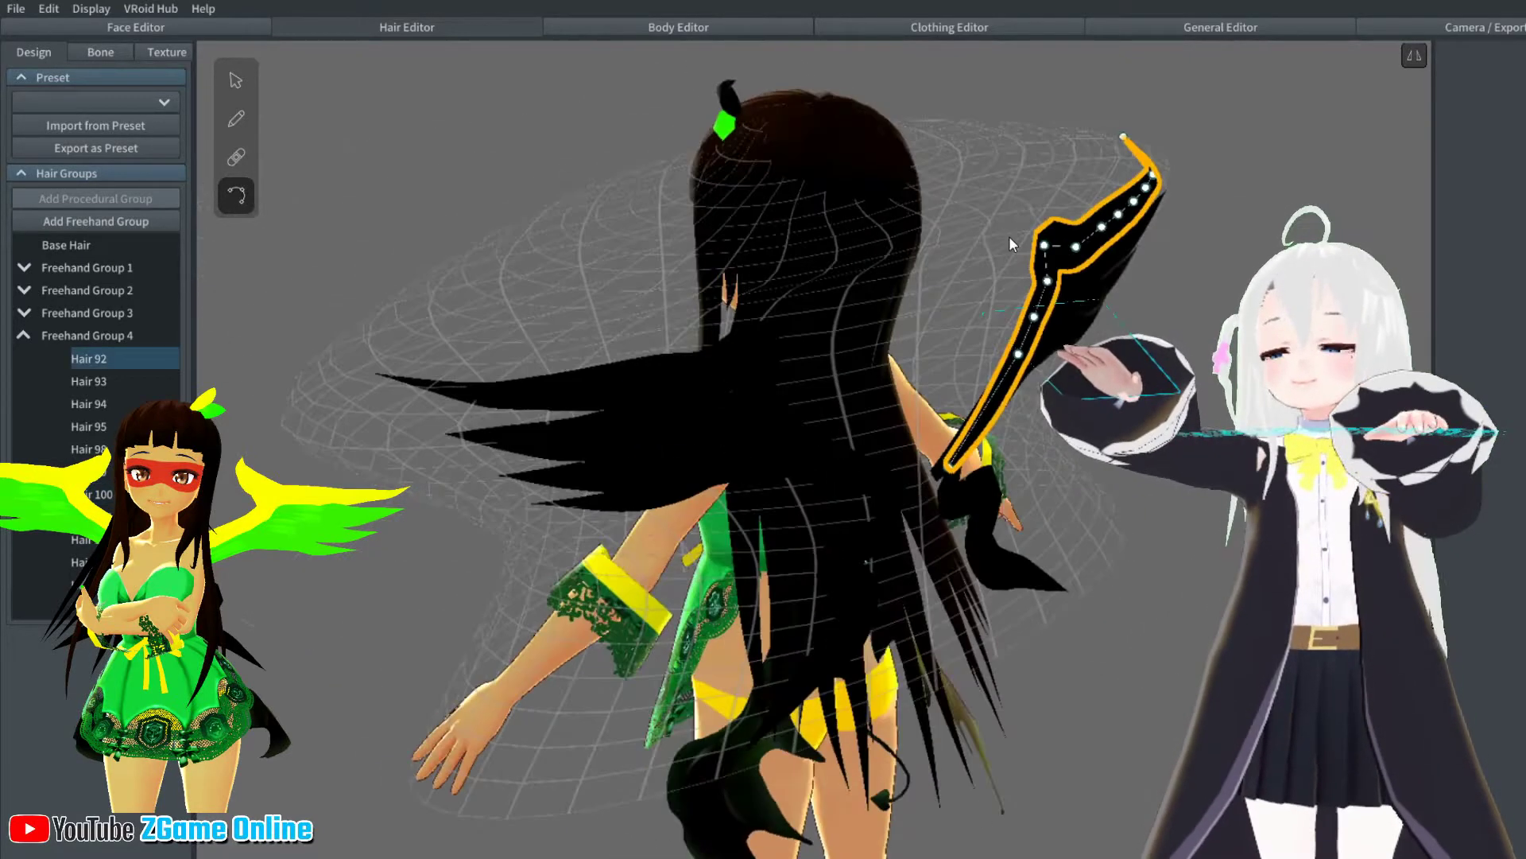
scroll(1035, 287, "up", 2)
right_click_drag(1035, 288, 851, 203)
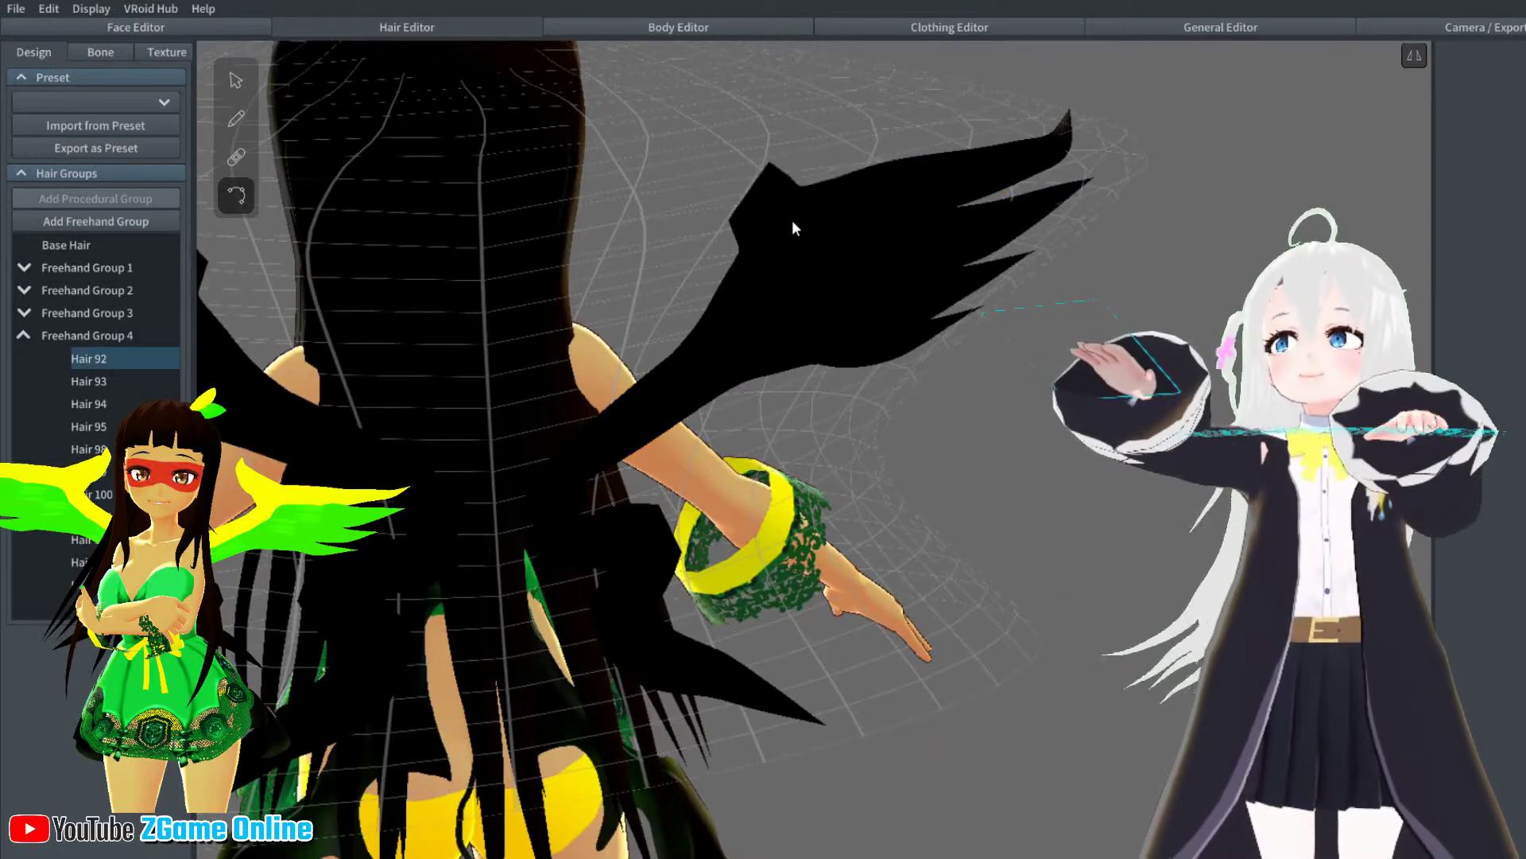
left_click(809, 236)
left_click(1056, 279)
scroll(1047, 279, "down", 3)
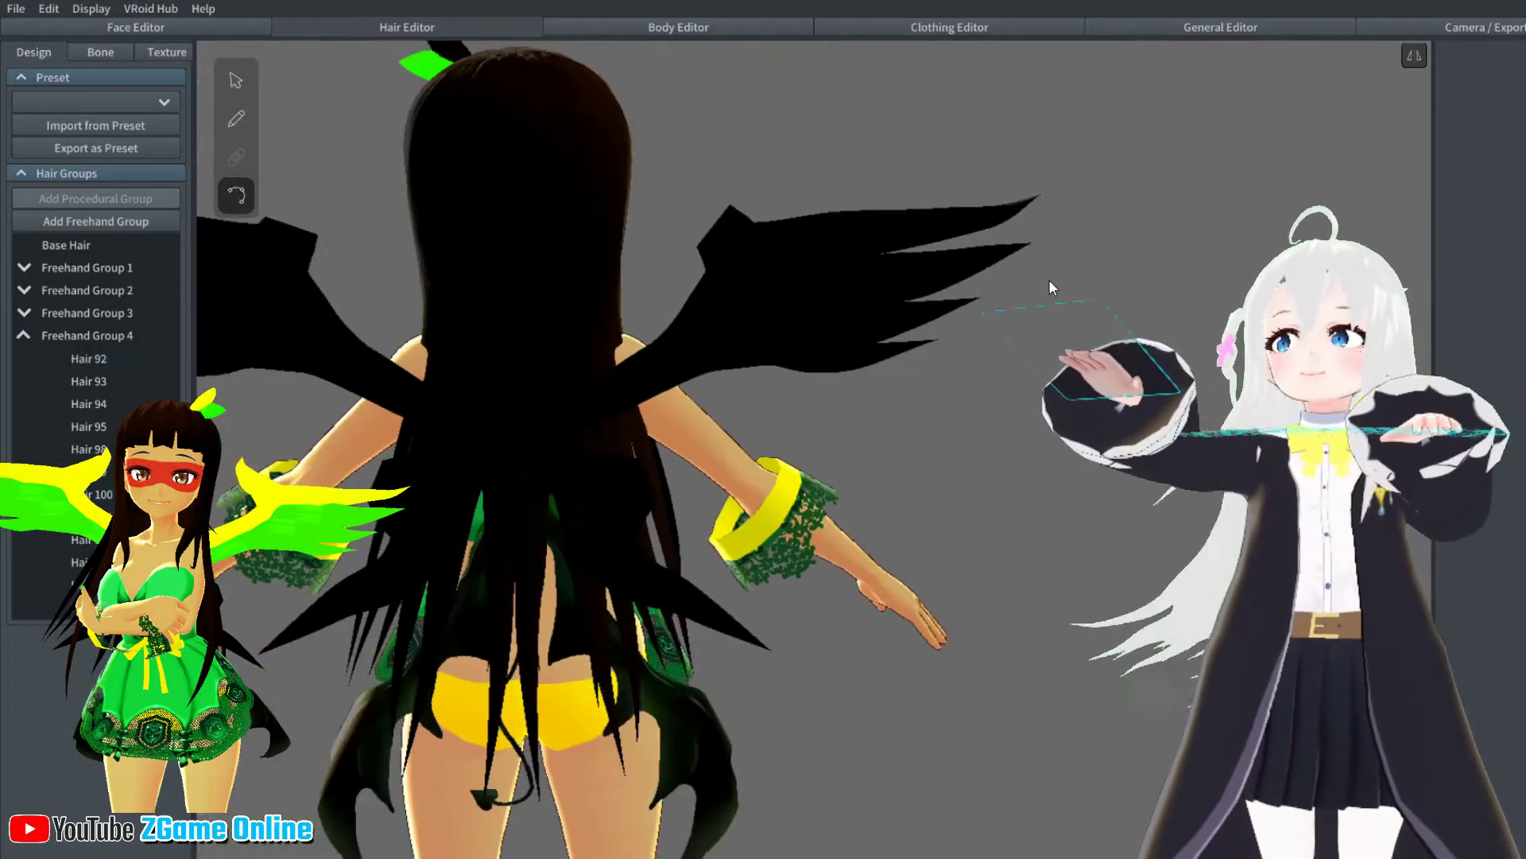
right_click_drag(1047, 279, 1008, 283)
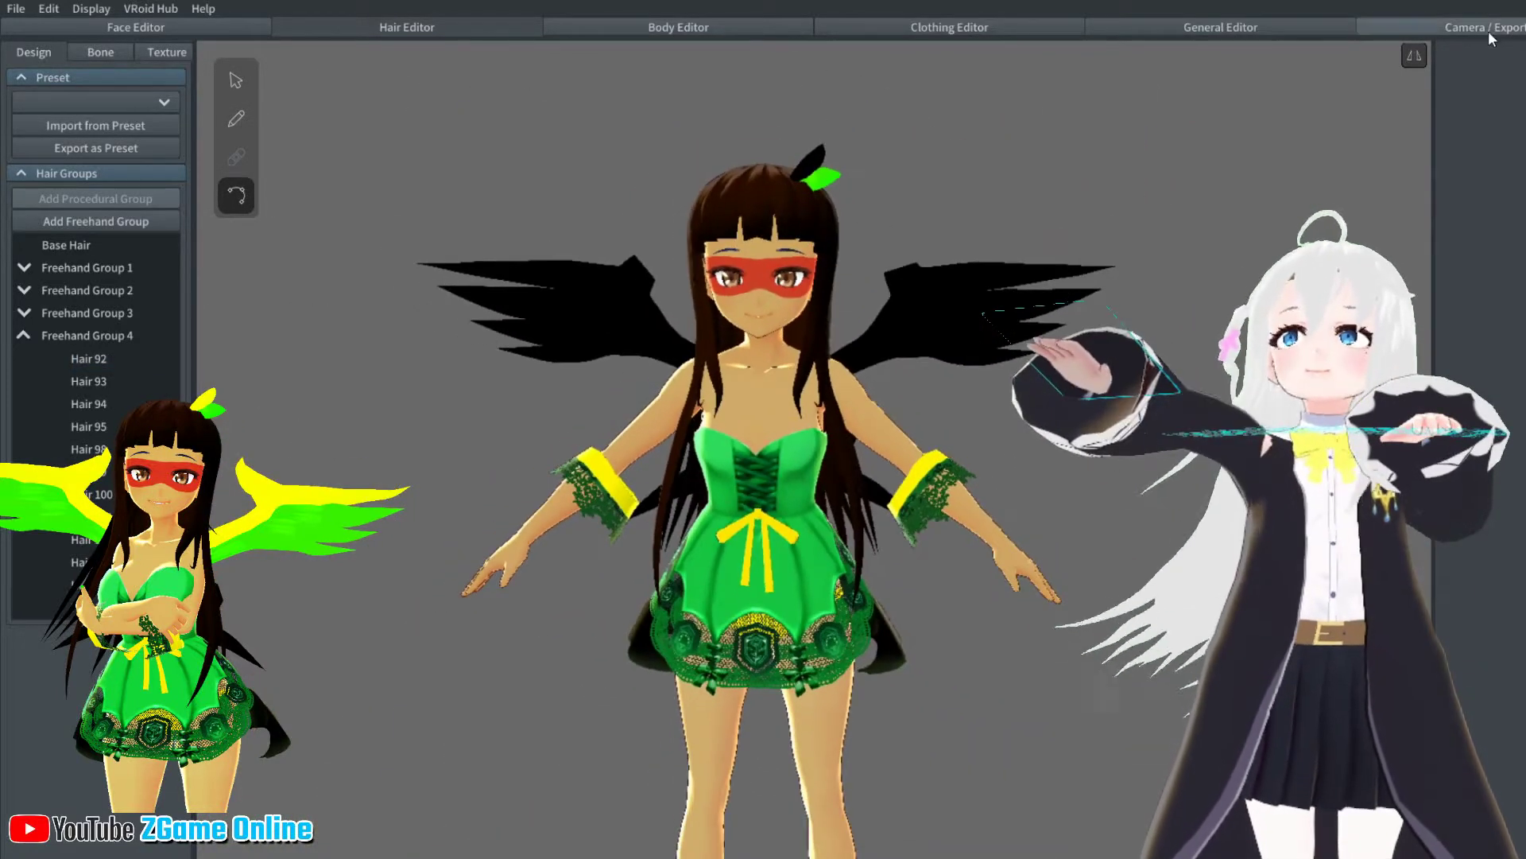
Preview the character and wings in the Standby 3 and Standby 6 poses, checking them up close
left_click(1440, 27)
left_click(1482, 225)
left_click(1499, 198)
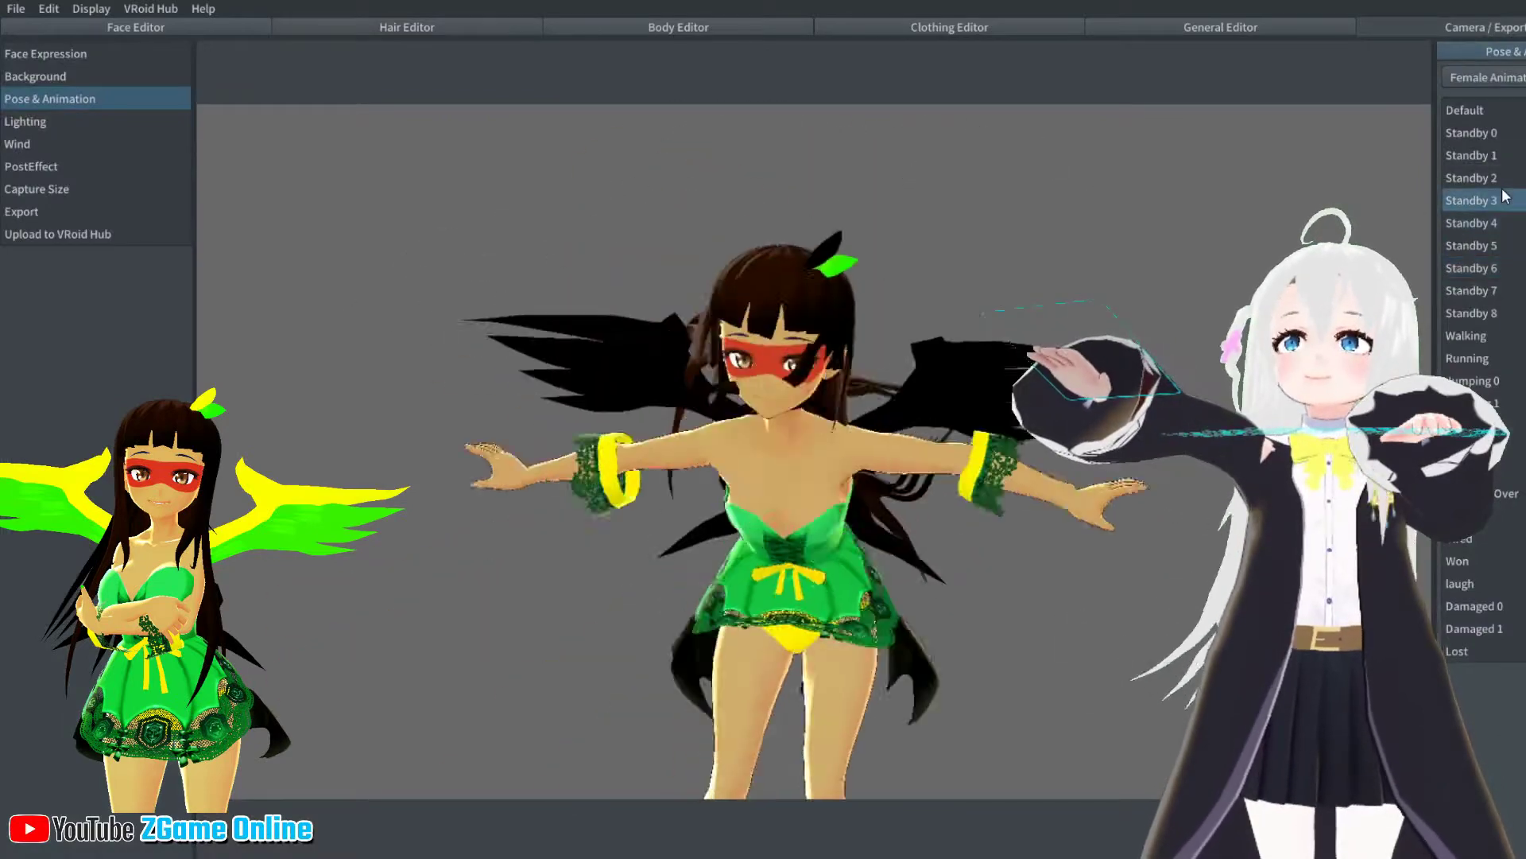
left_click(1468, 274)
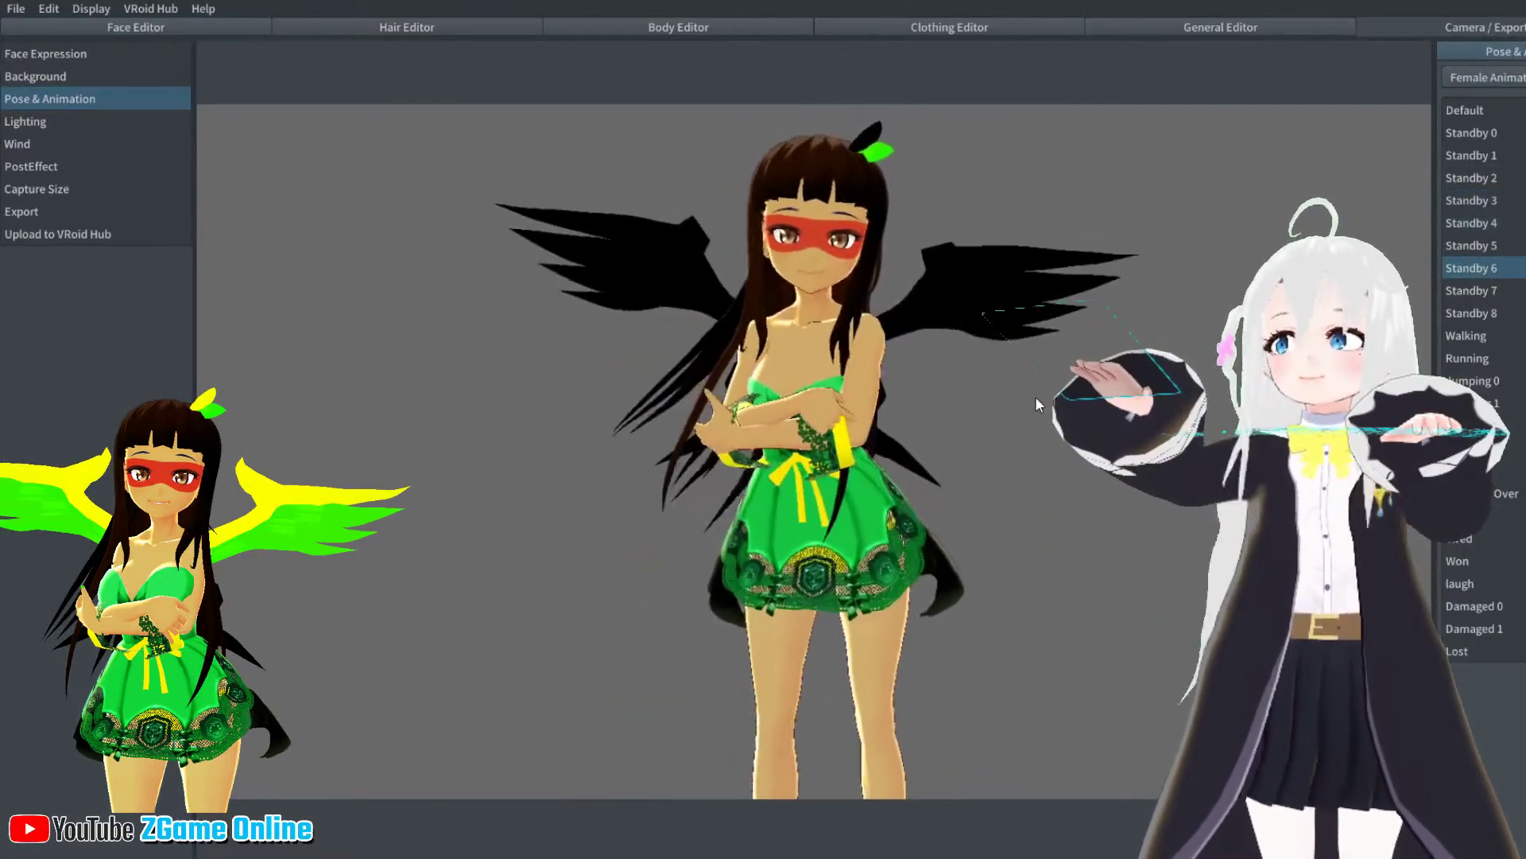
scroll(945, 358, "up", 6)
scroll(918, 401, "down", 5)
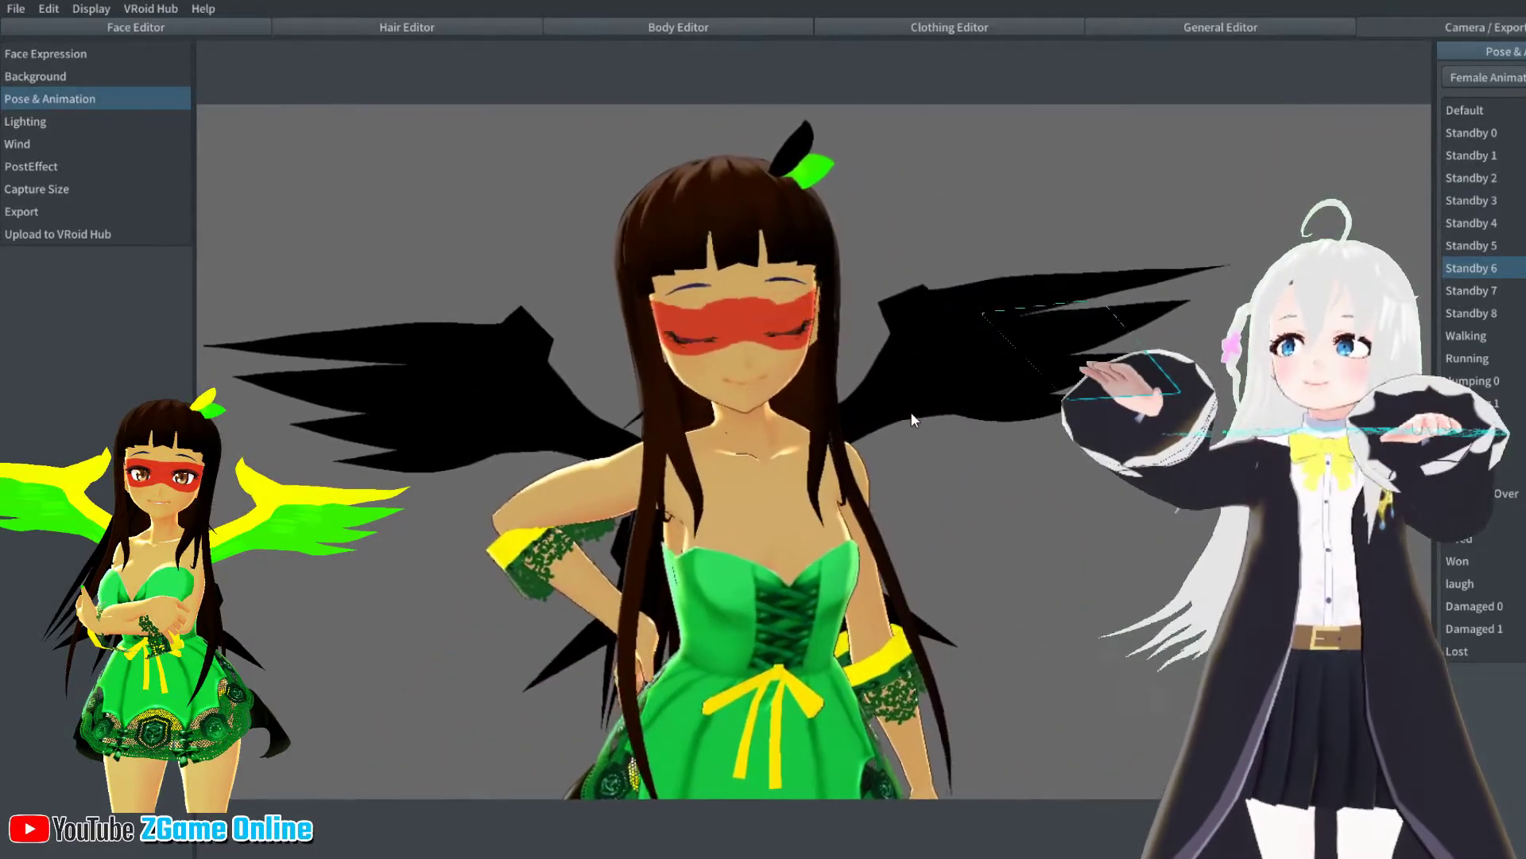
right_click_drag(912, 412, 1192, 345)
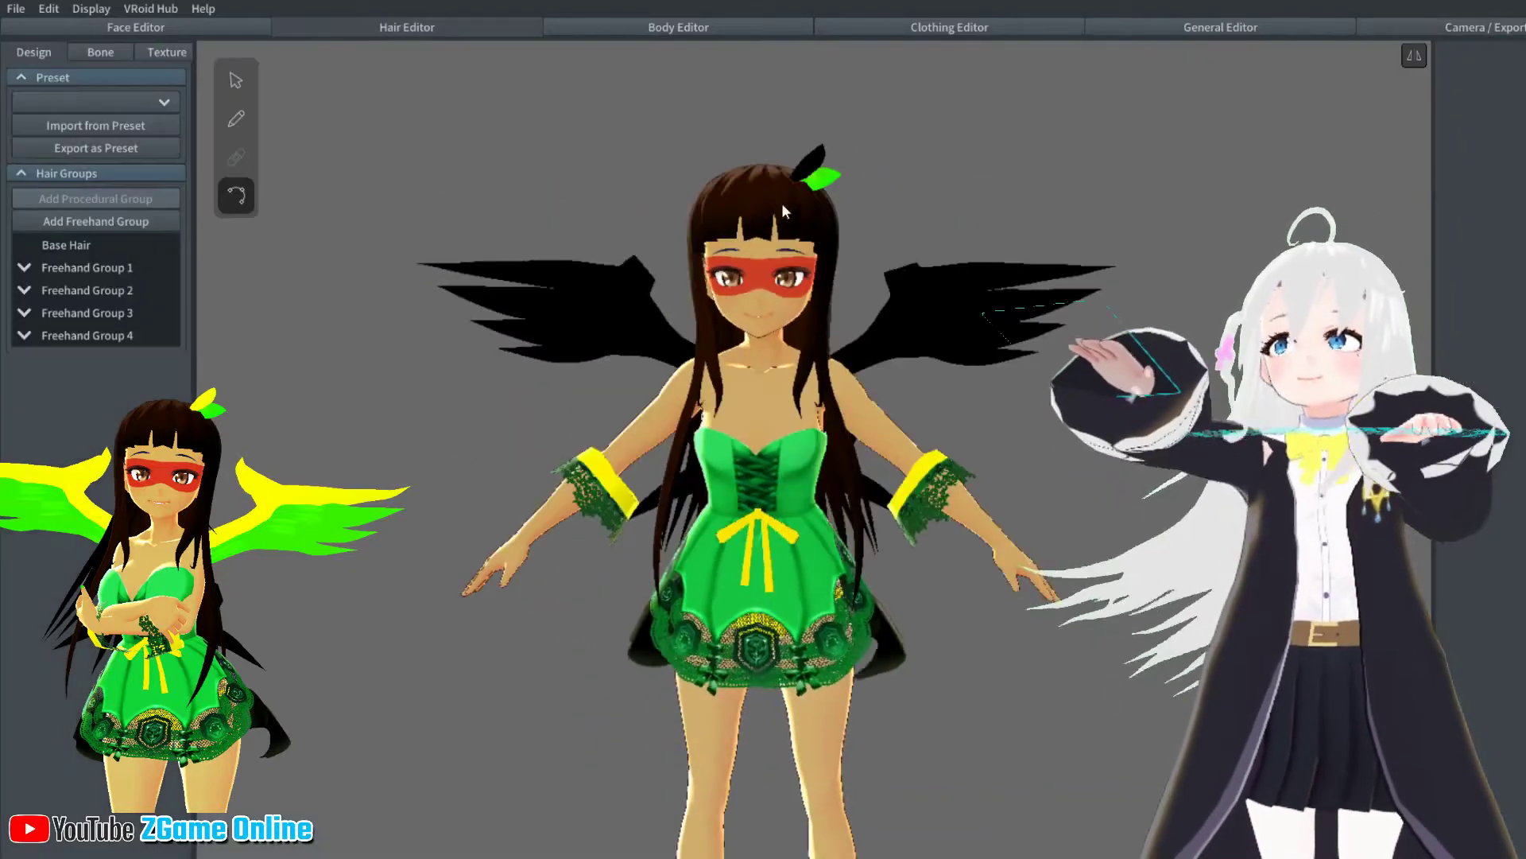
Draw a short curved black strand in Freehand Group 4 rising like a horn from the wings' upper bend
left_click(1119, 251)
scroll(1153, 243, "up", 5)
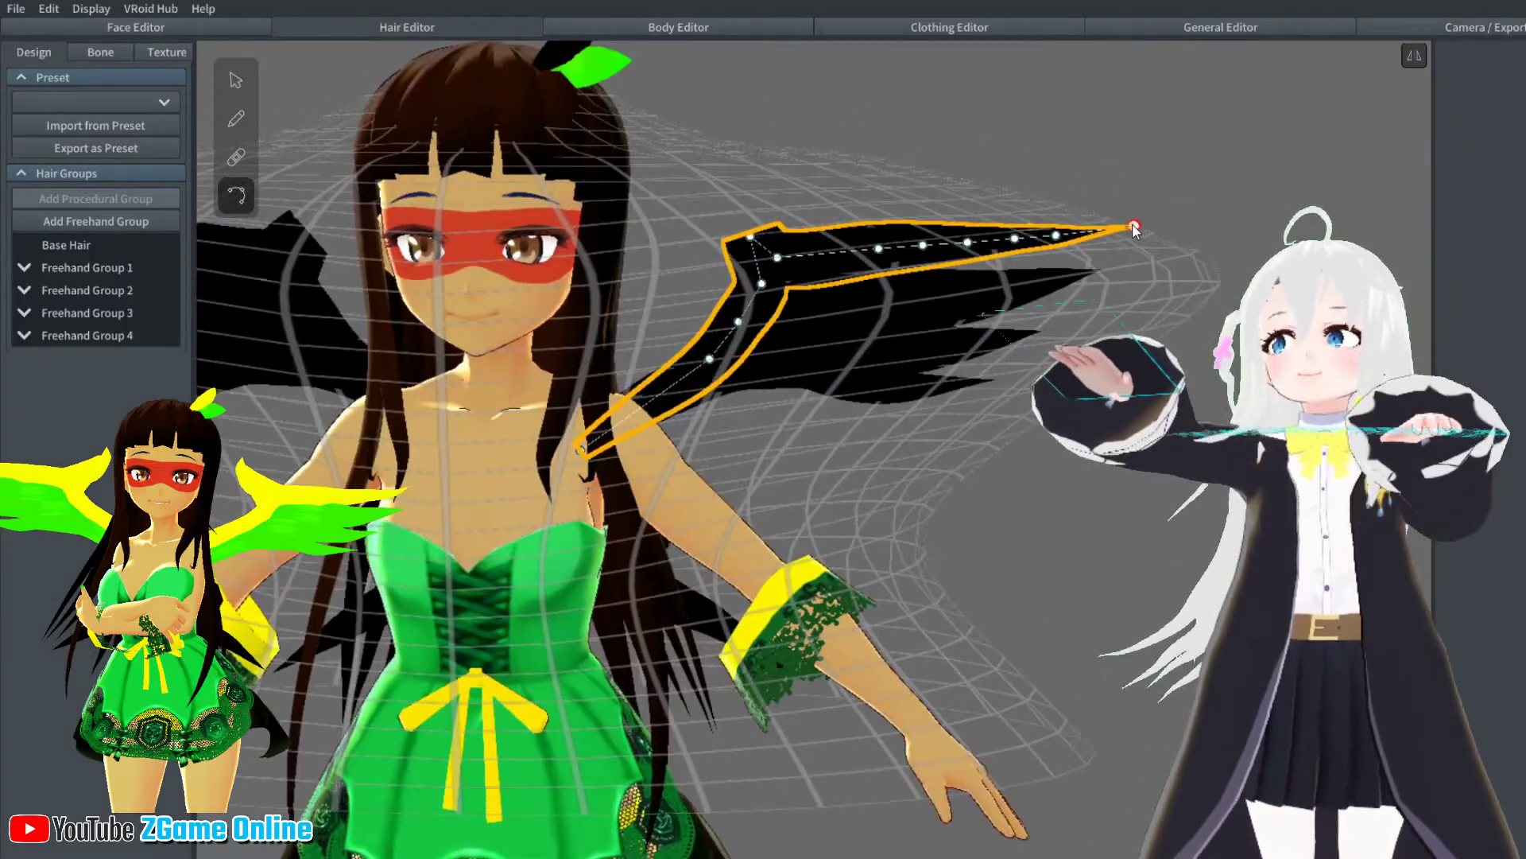
right_click_drag(1144, 249, 738, 288)
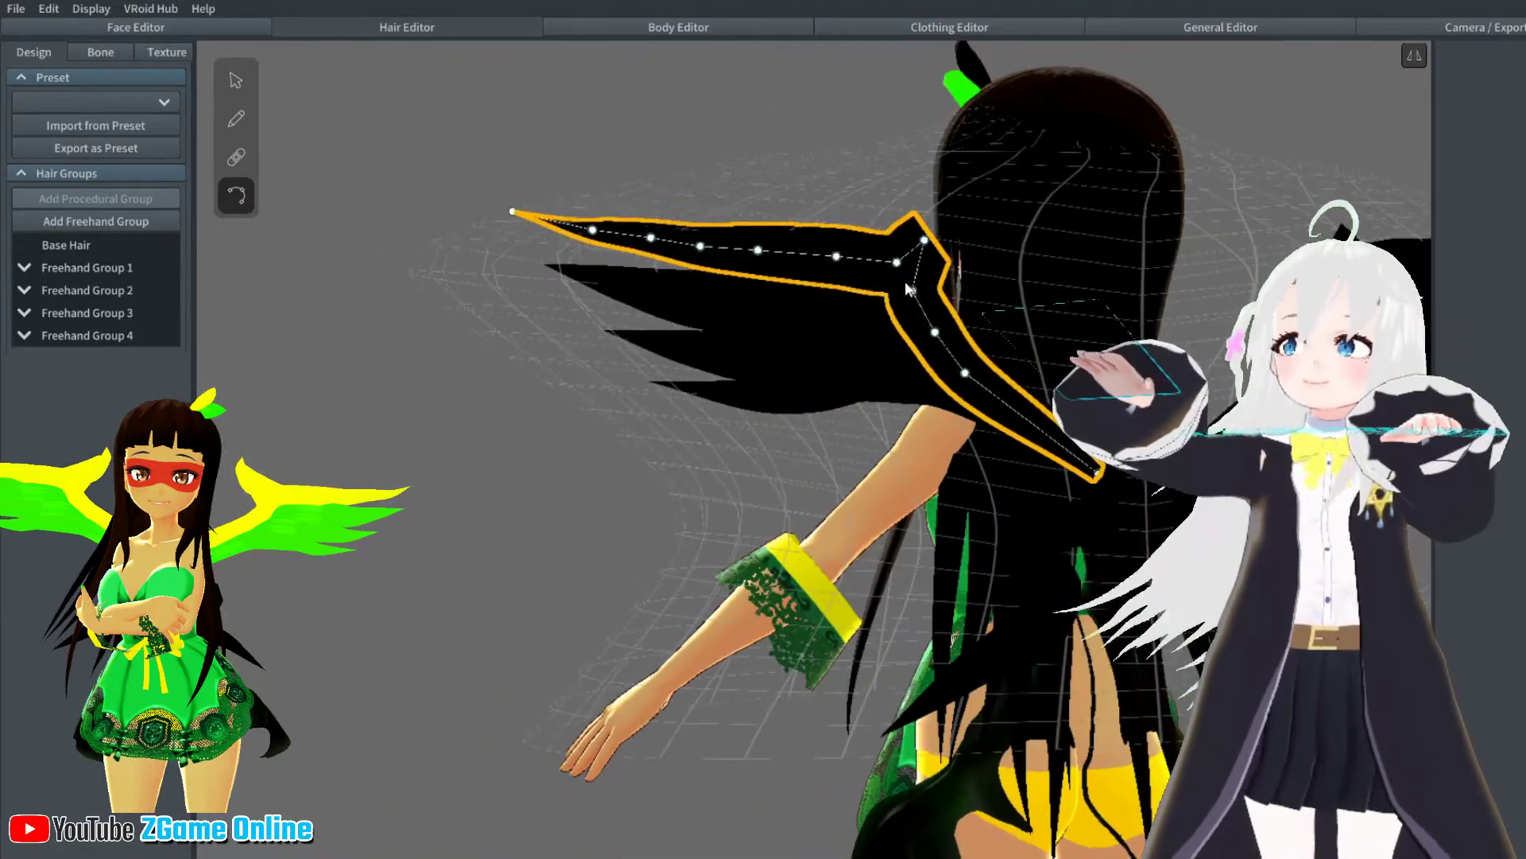
right_click_drag(882, 265, 891, 288)
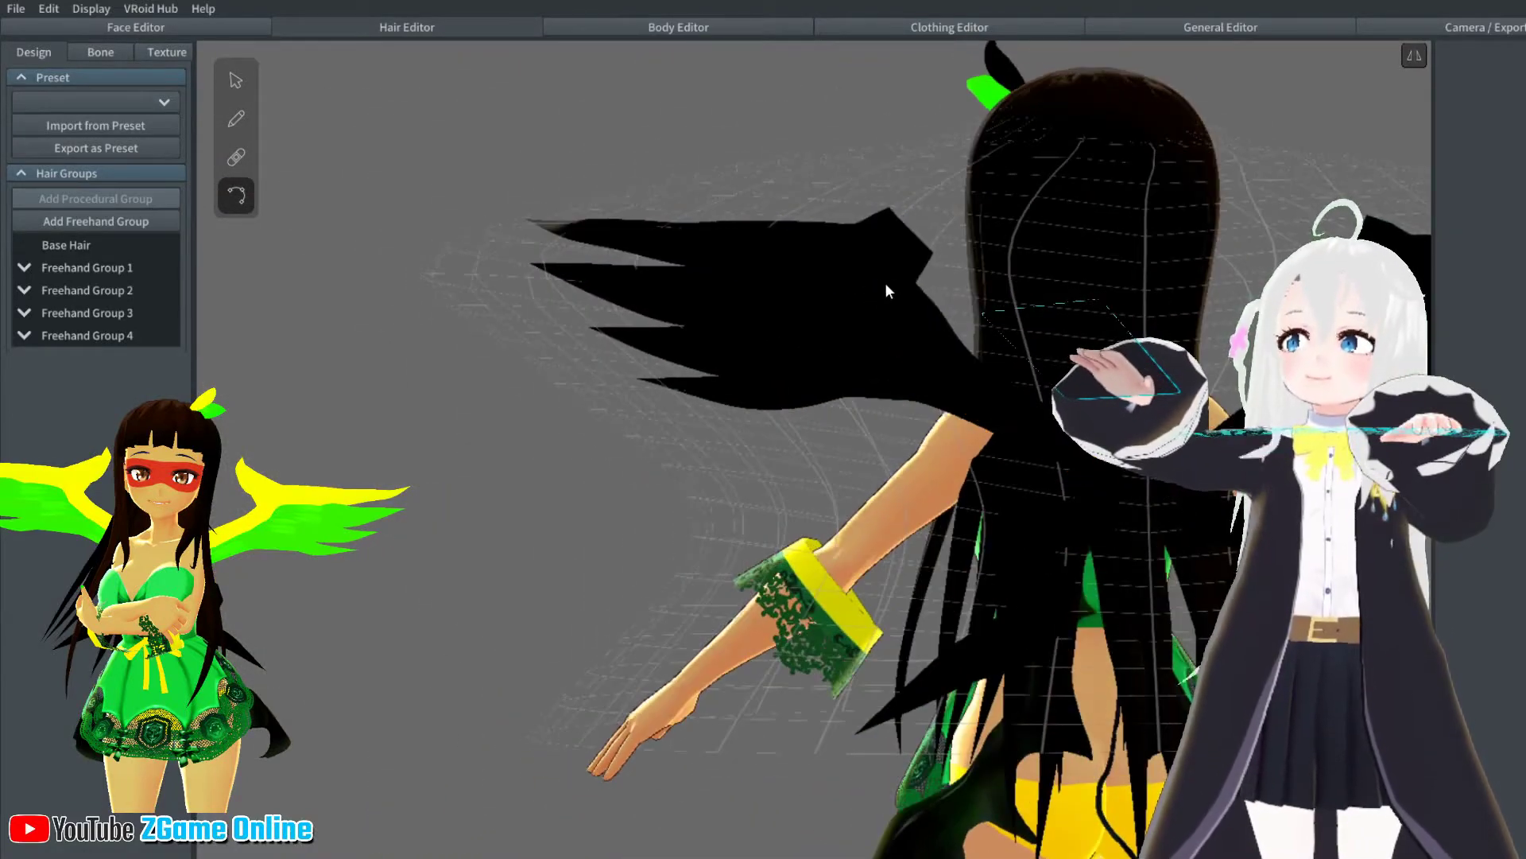
left_click(236, 120)
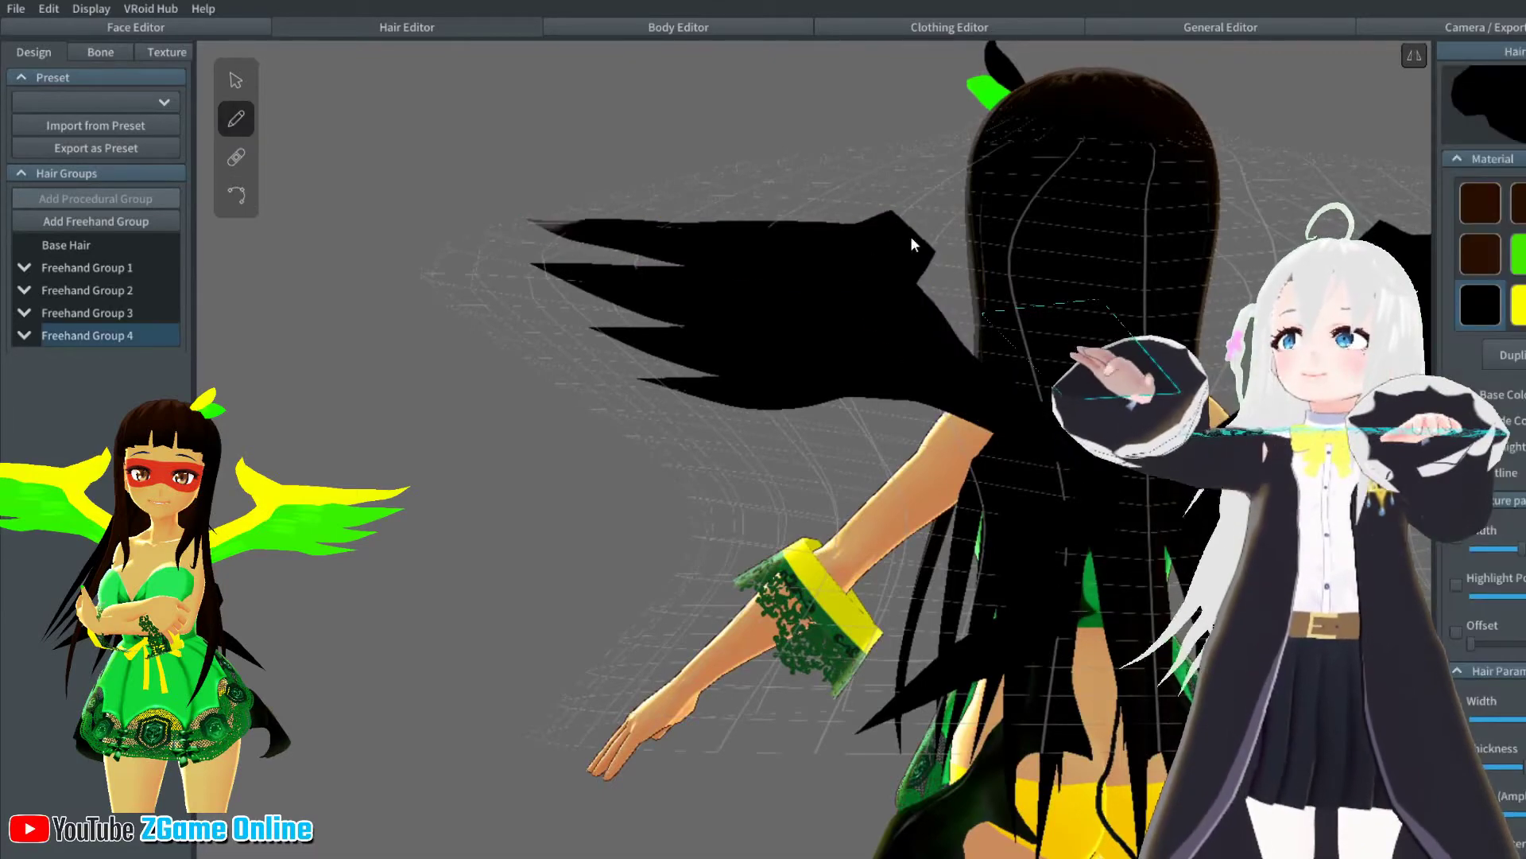
right_click_drag(1081, 240, 711, 256)
key("ctrl+z")
right_click_drag(841, 291, 877, 262)
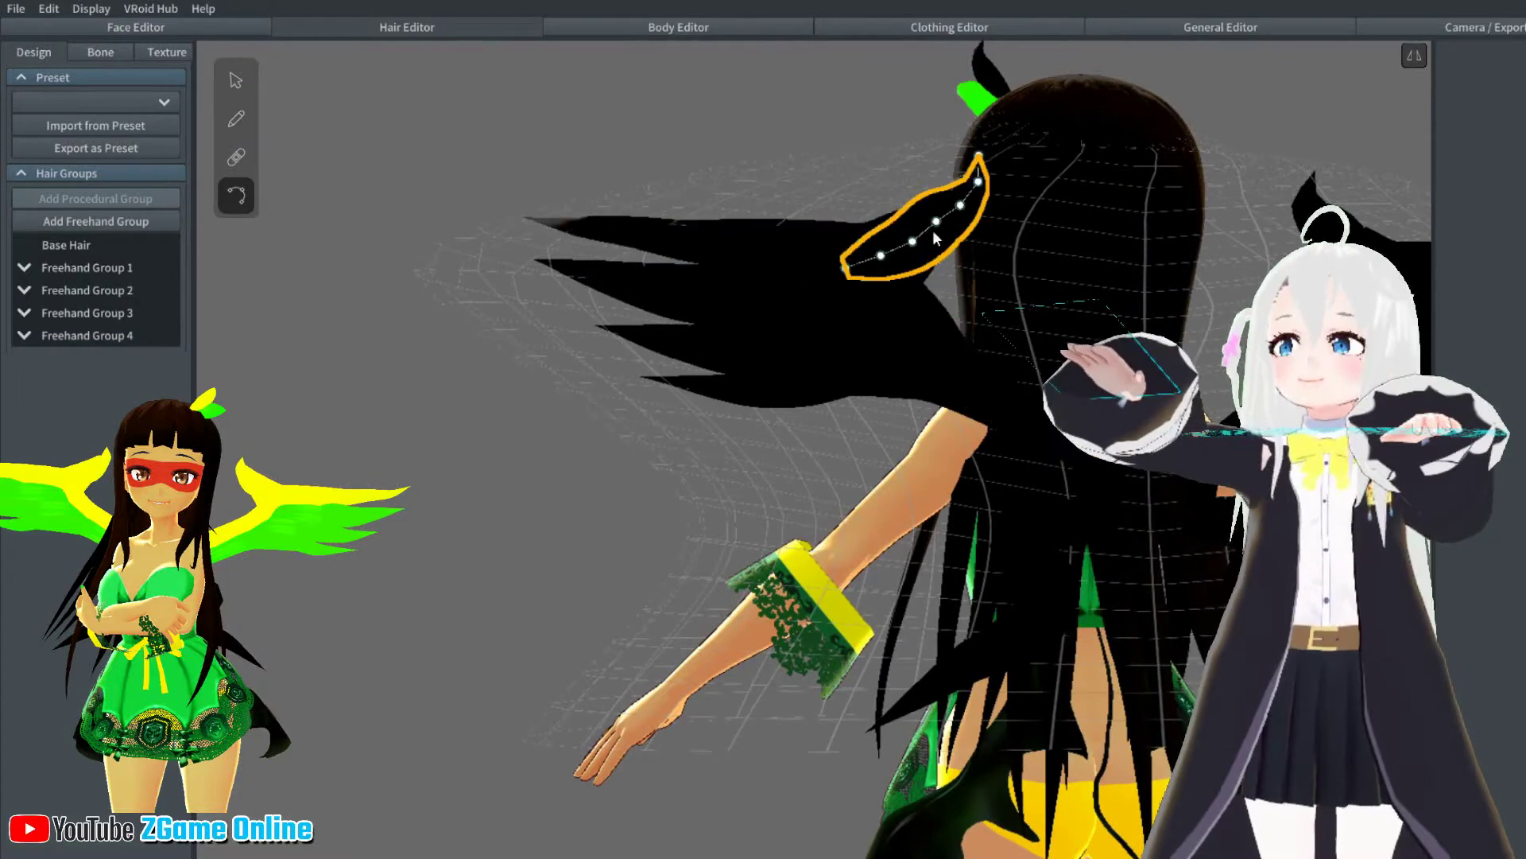
Undo the last edits to the horn-shaped strand and adjust its control points so its root extends into the wing
key("ctrl+z")
key("ctrl+z")
key("ctrl+z")
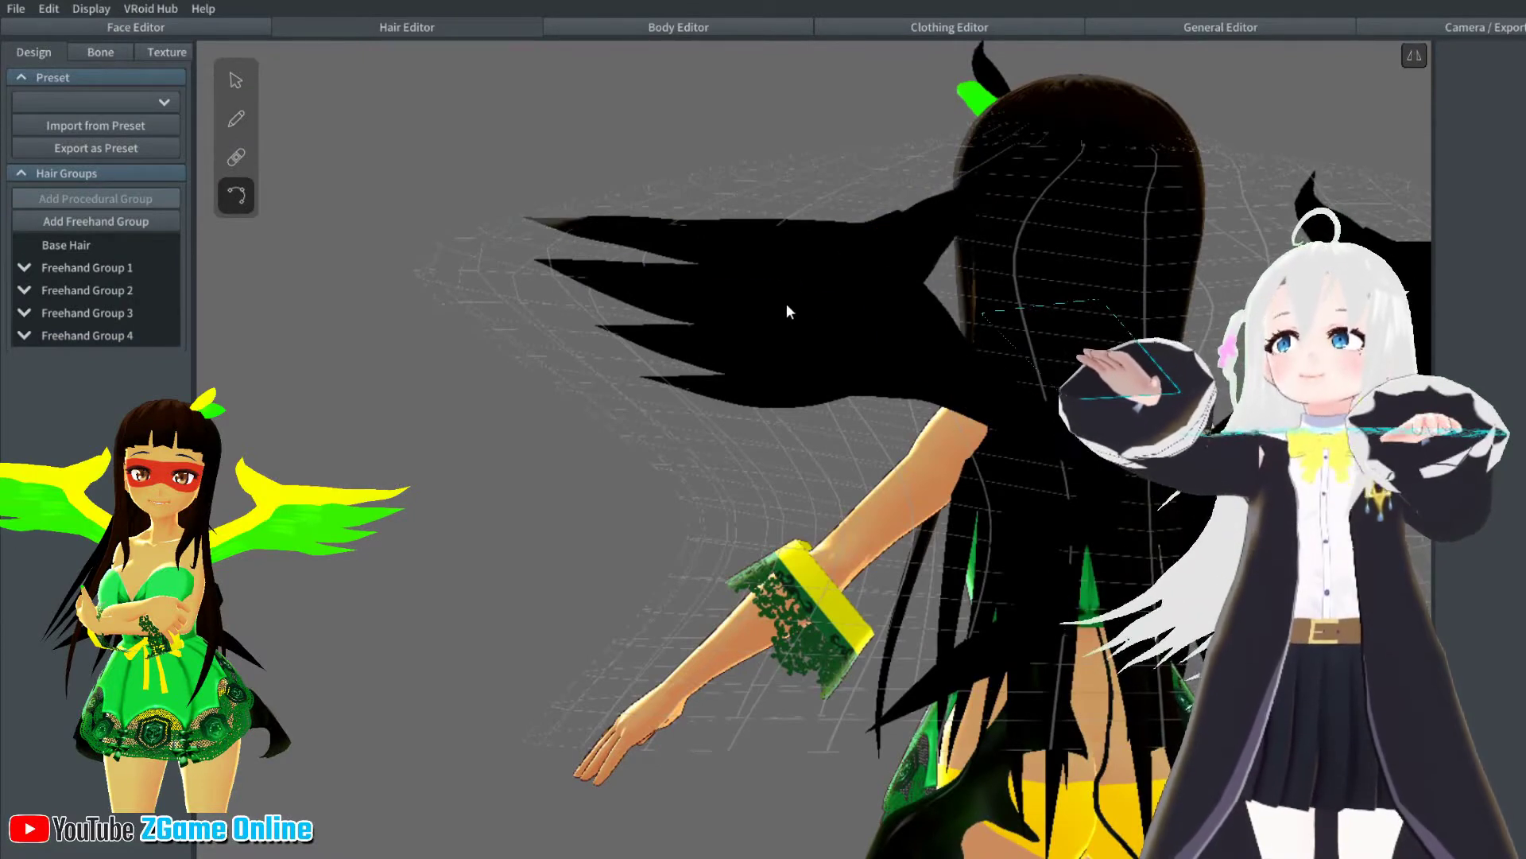
left_click_drag(912, 243, 938, 215)
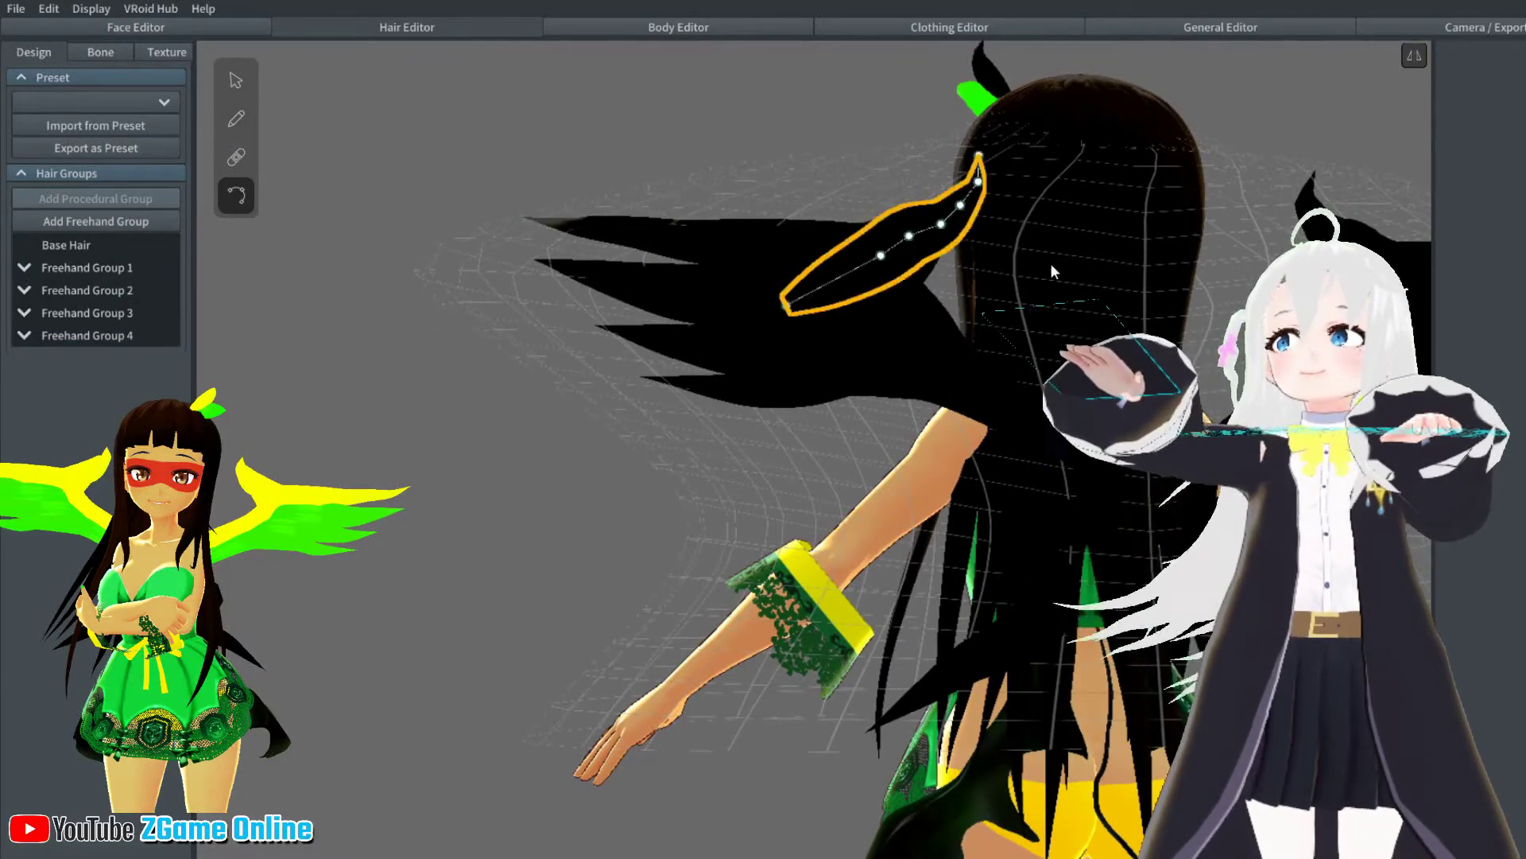
right_click_drag(1051, 263, 1113, 167)
Preview the finished wing shape on the character using the Standby 6 and Walking animations
left_click(1451, 27)
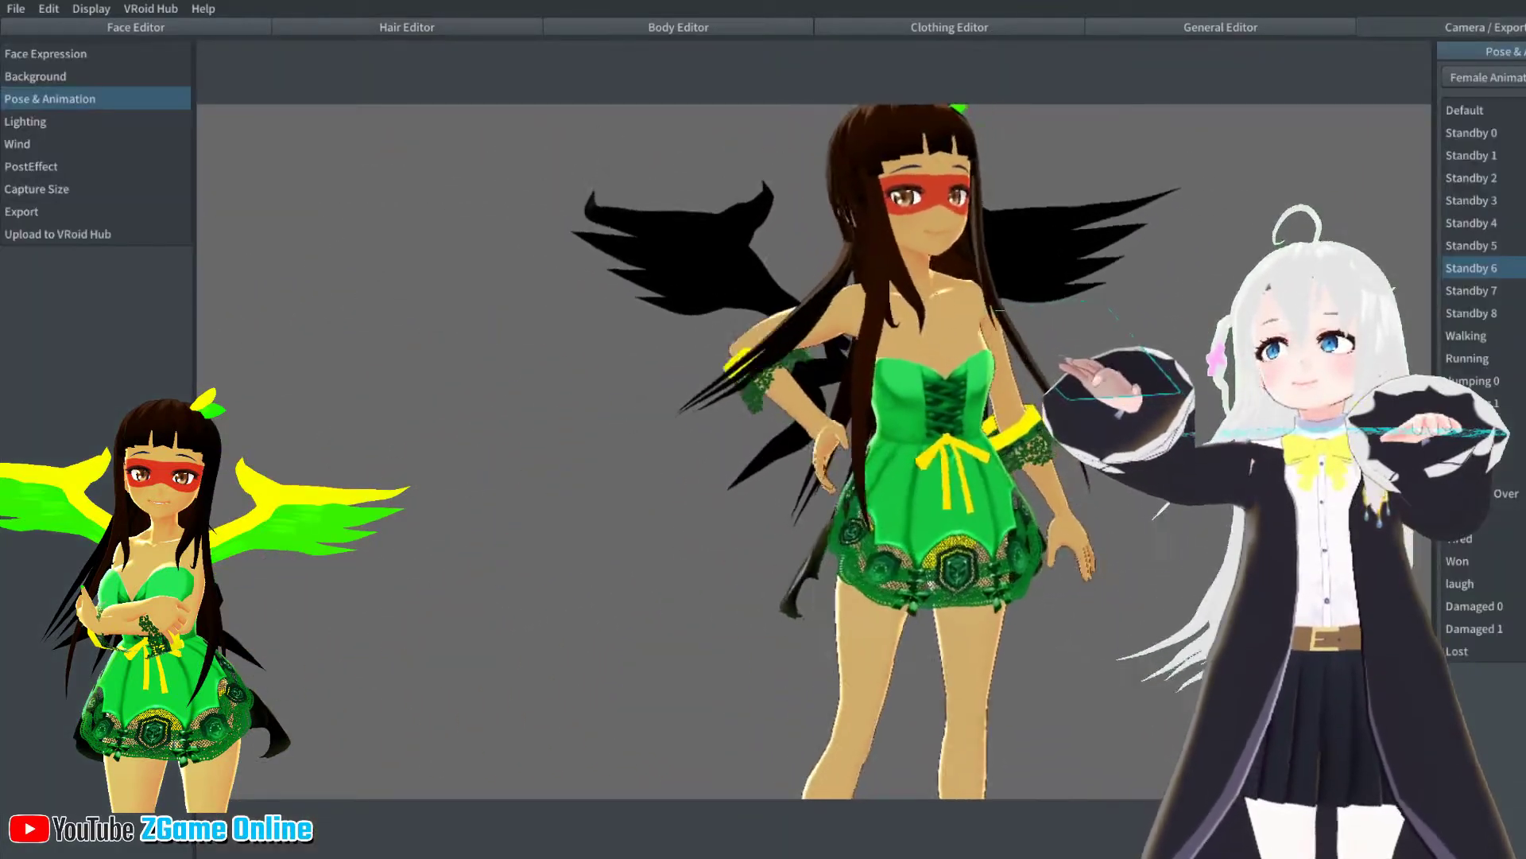
scroll(1016, 439, "down", 3)
middle_click_drag(1016, 439, 1042, 372)
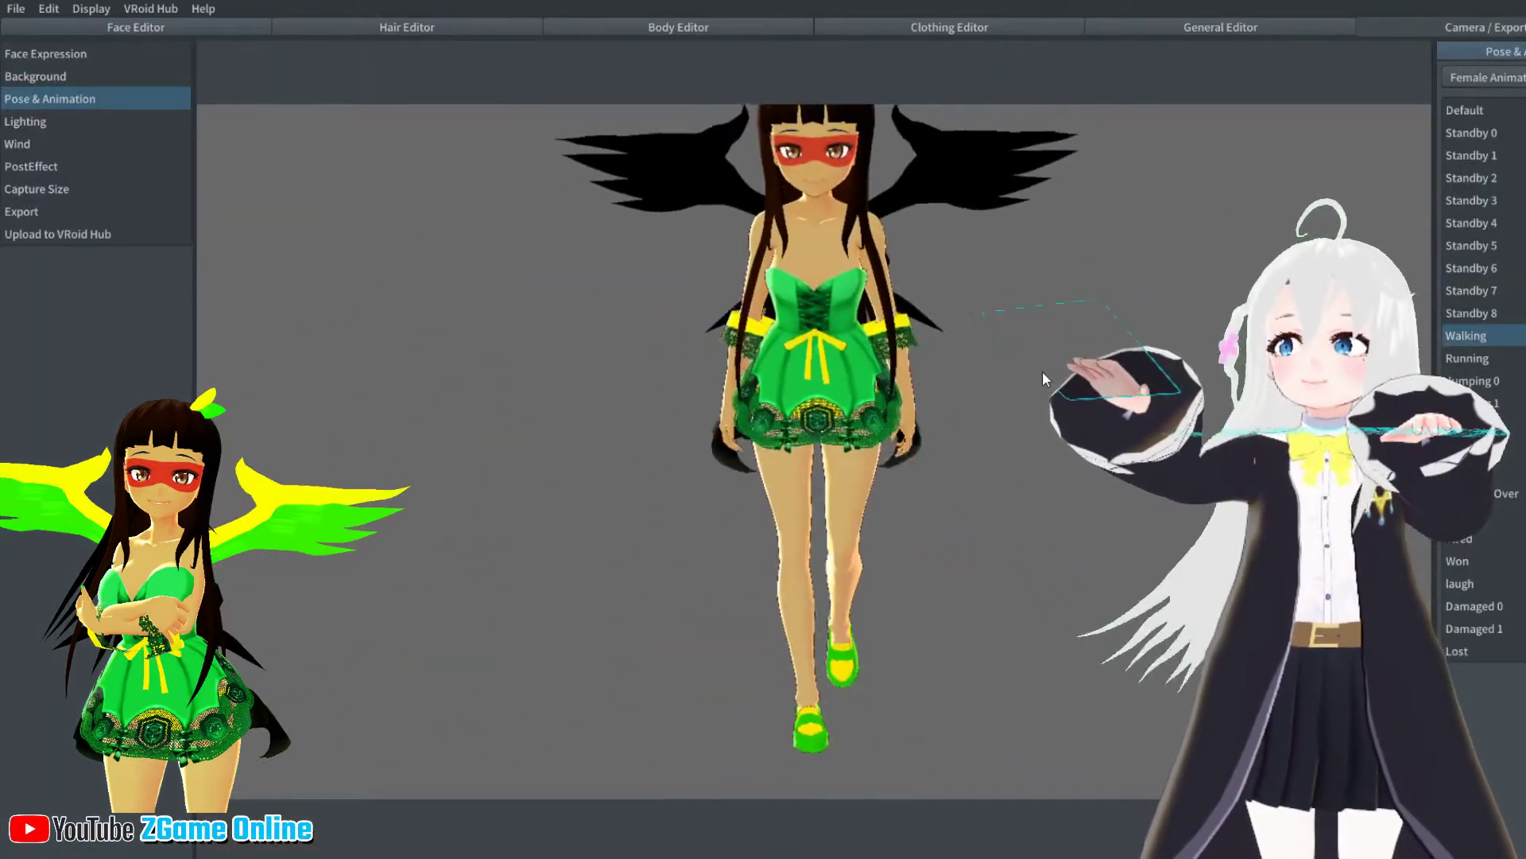
right_click_drag(1037, 371, 1129, 397)
left_click(1472, 313)
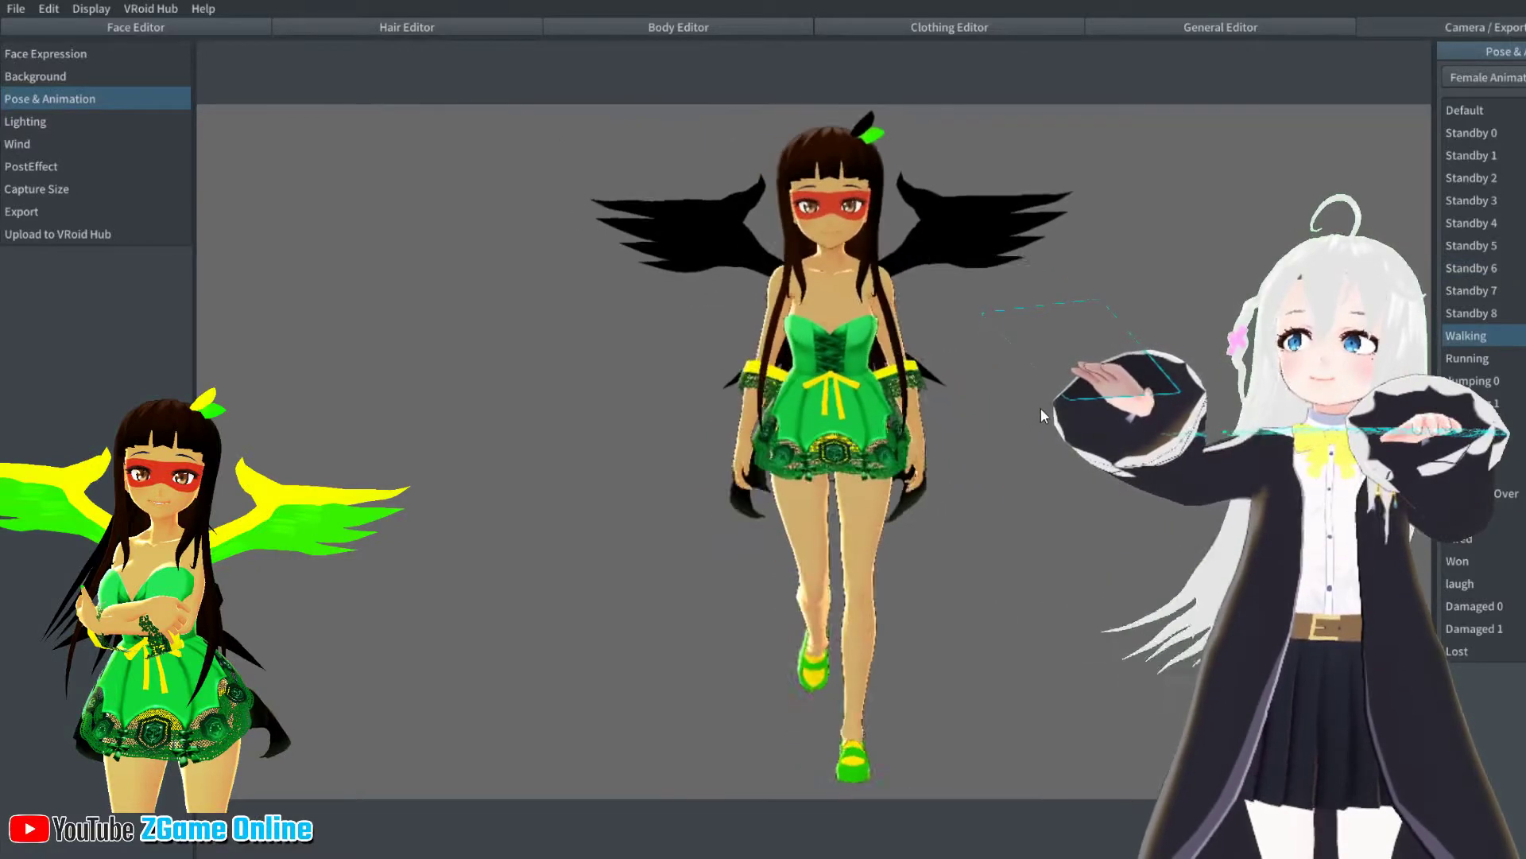
left_click(1516, 271)
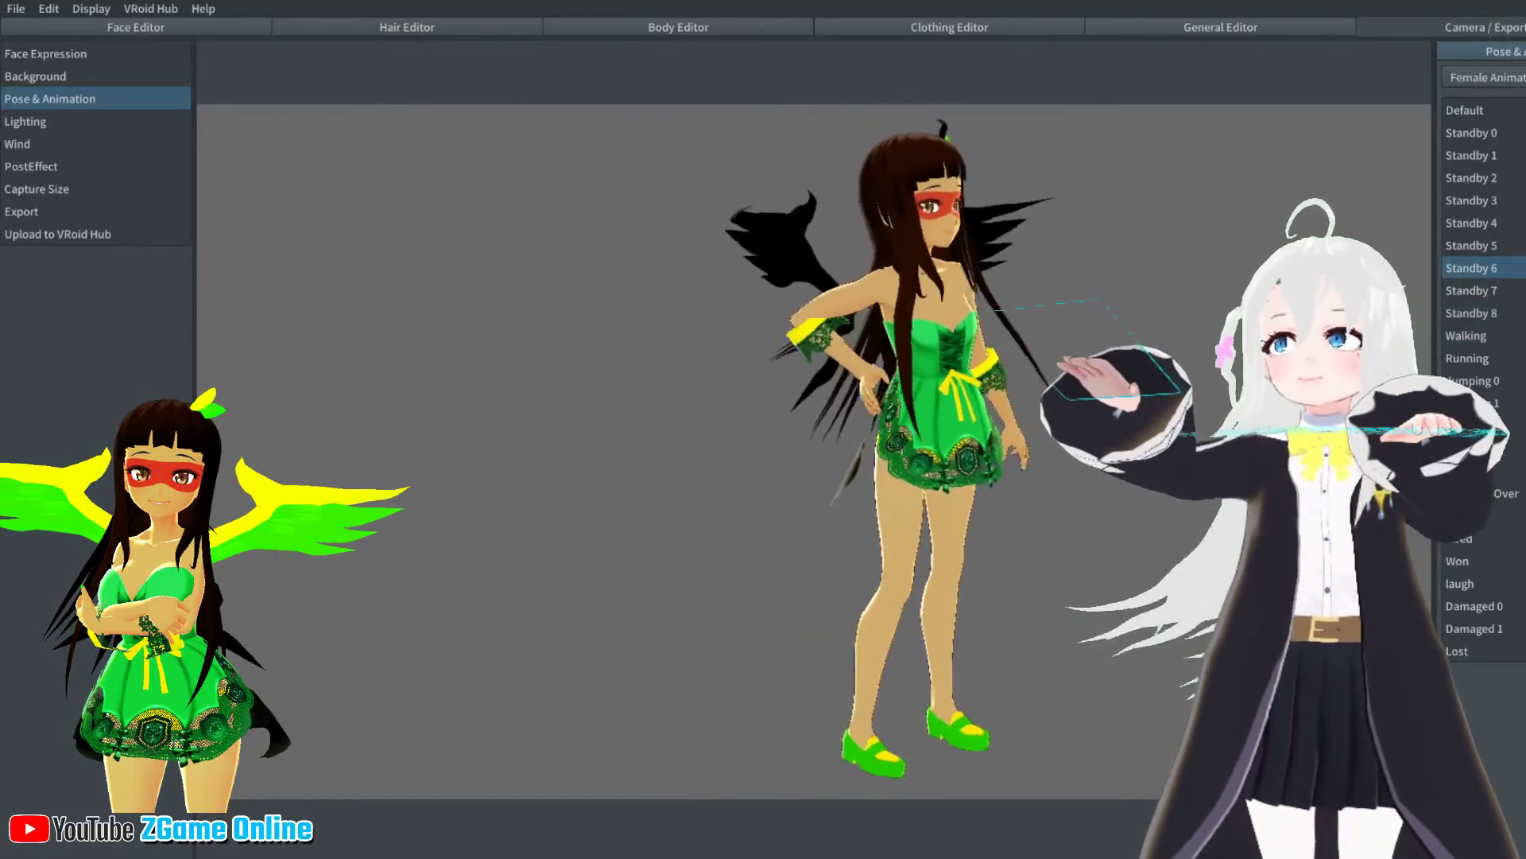
left_click(1475, 339)
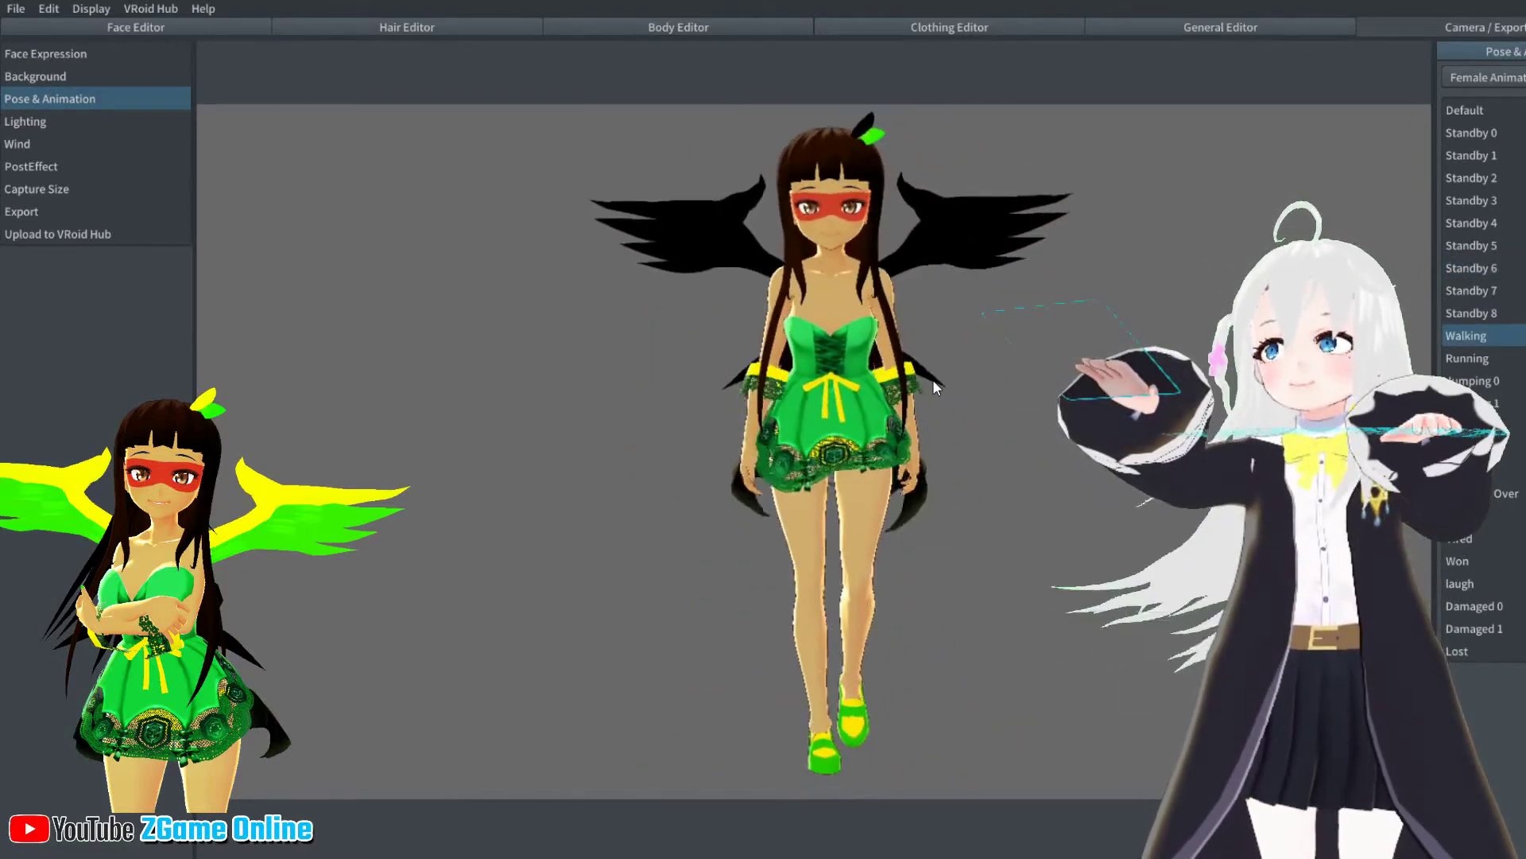
Preview the wings in the Running animation and return the character to the Default pose
left_click(1480, 358)
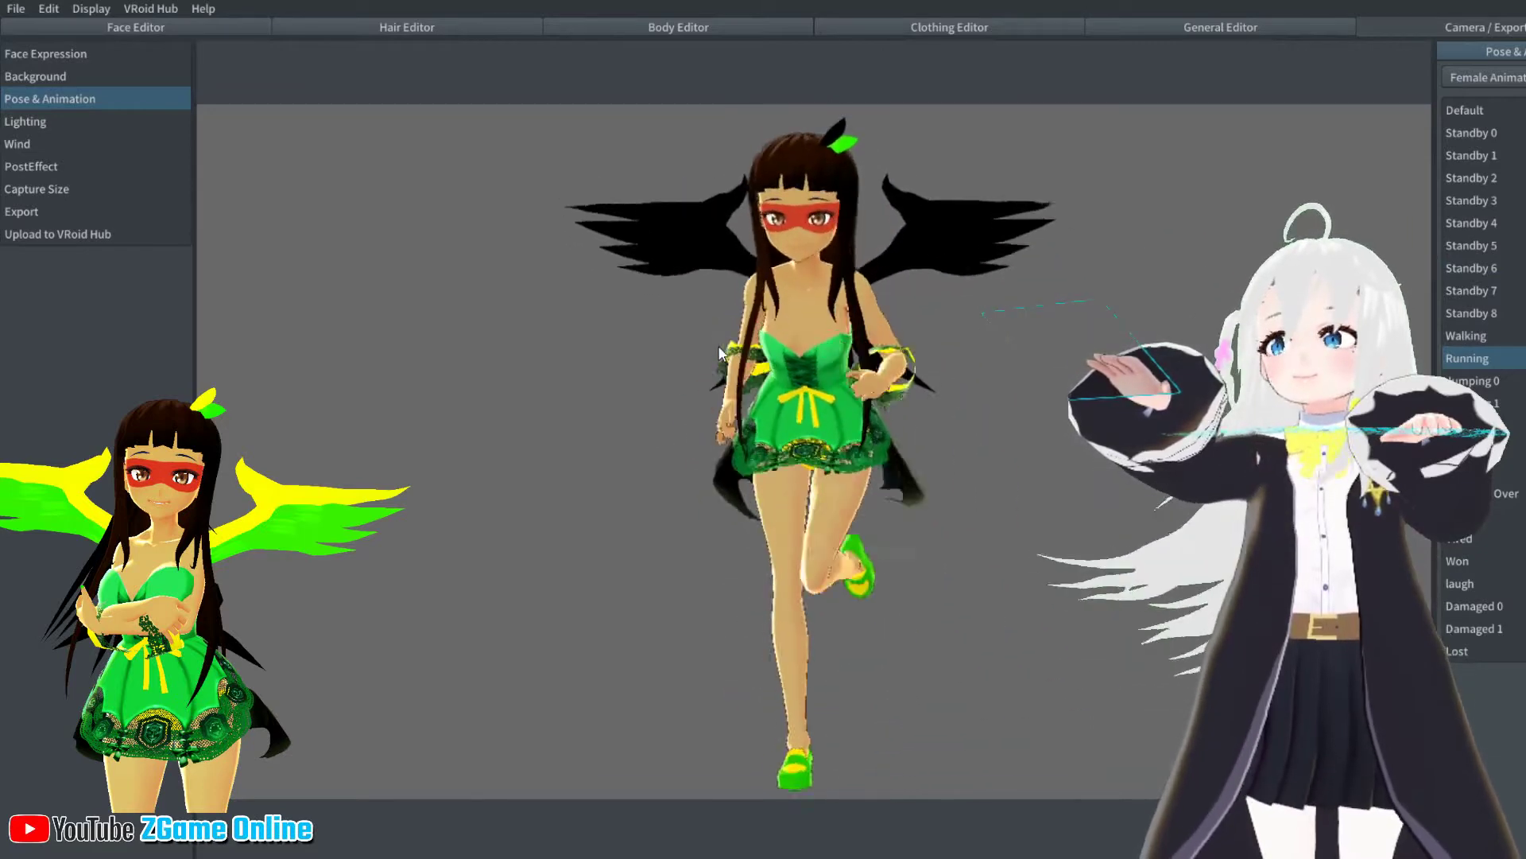
left_click(1480, 150)
left_click(1483, 111)
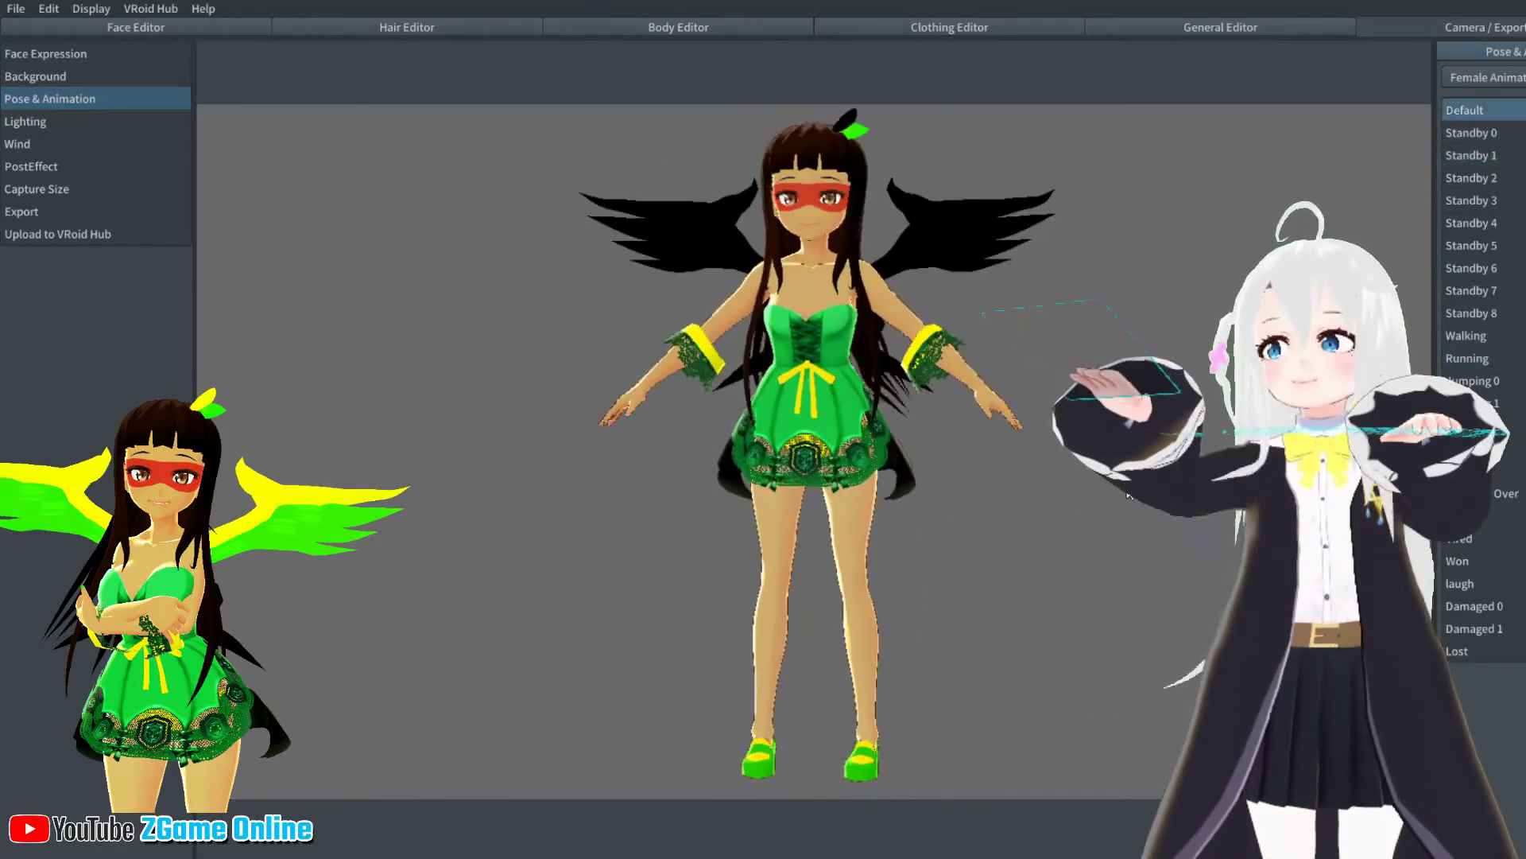
mouse_move(1124, 490)
middle_mouse_down()
mouse_move(929, 479)
mouse_move(1105, 502)
middle_mouse_up()
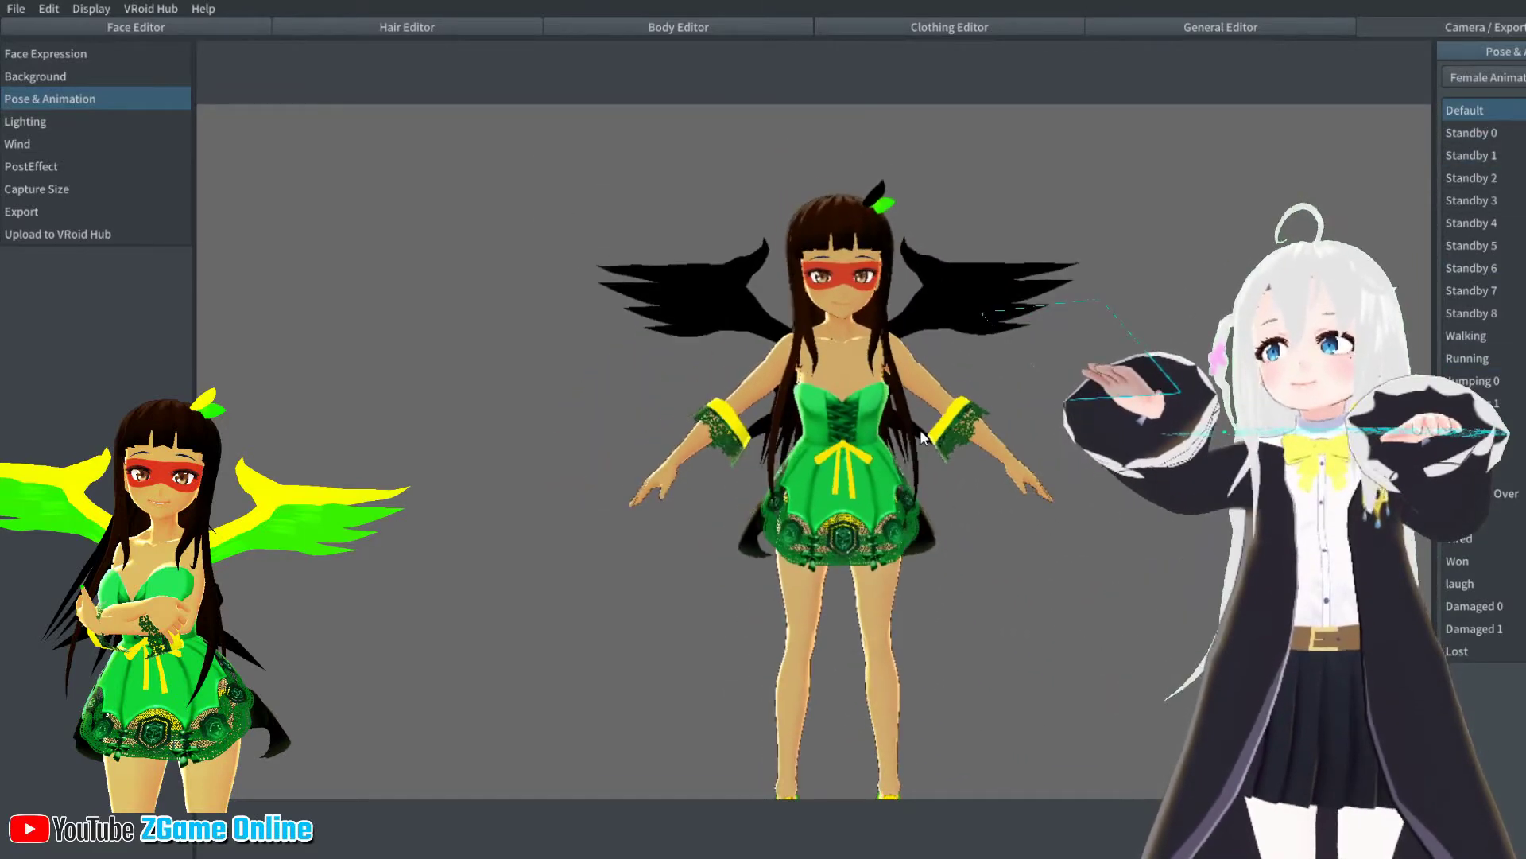
Recolor the hair ornament's black leaf, the horn and the upper edge strands of one wing yellow in the Hair Editor
left_click(507, 27)
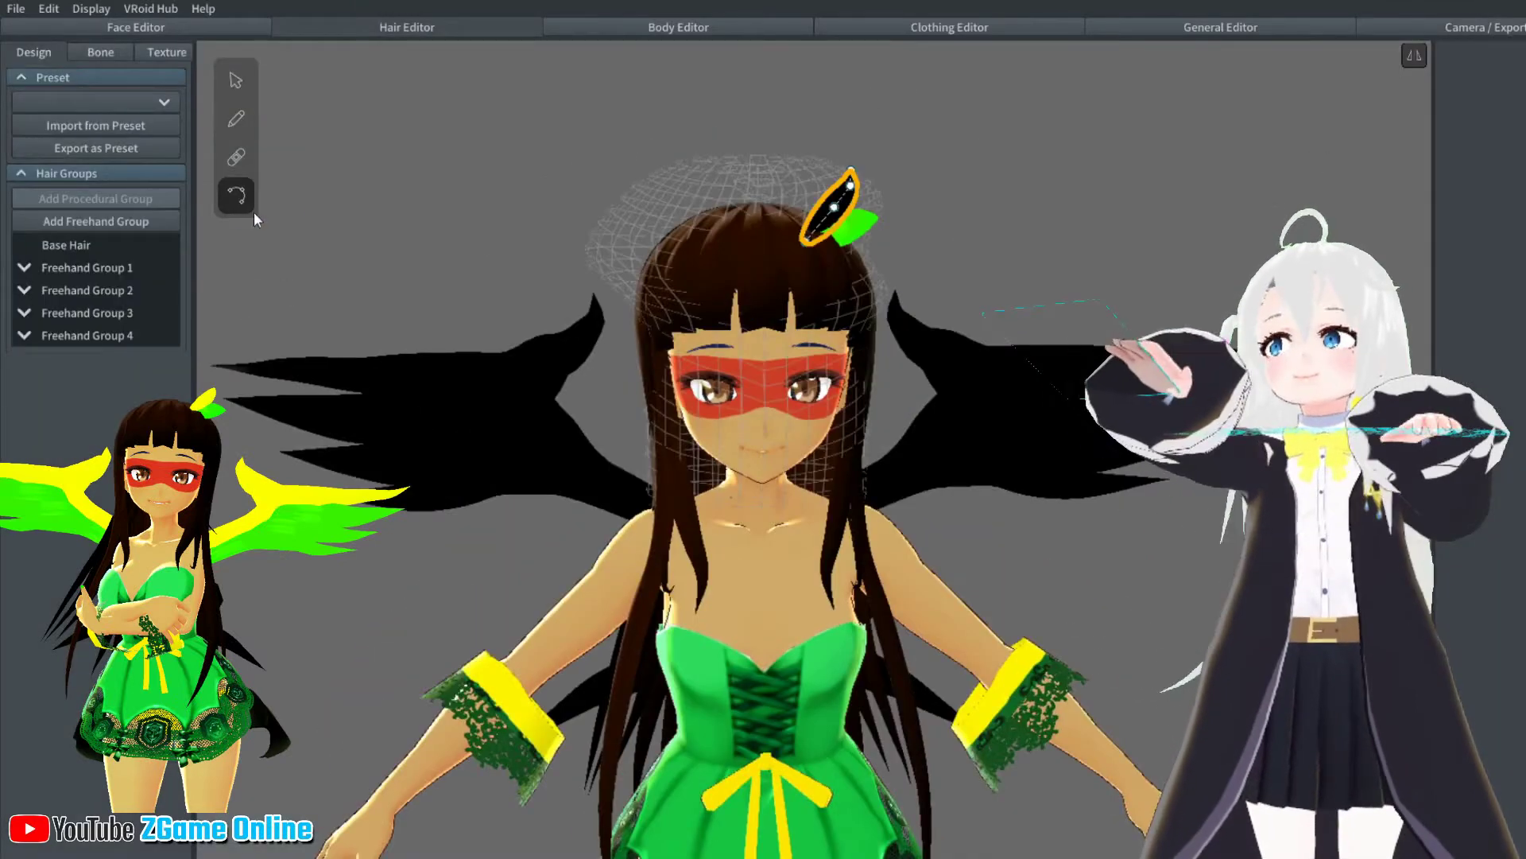
left_click(1018, 321)
scroll(1002, 314, "down", 3)
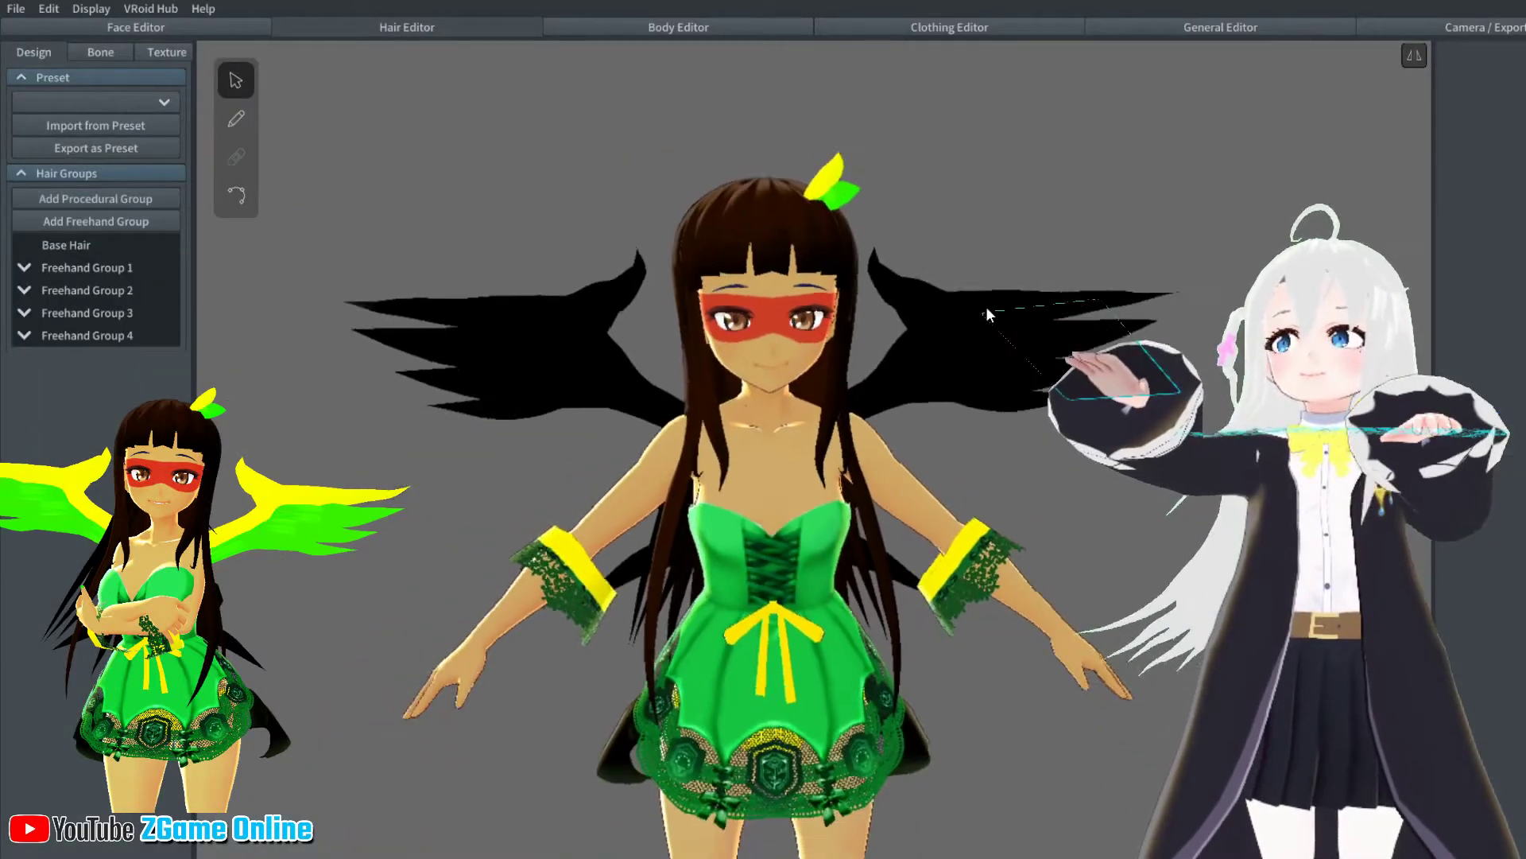
left_click(986, 309)
left_click(1522, 124)
left_click(895, 304)
left_click(1519, 124)
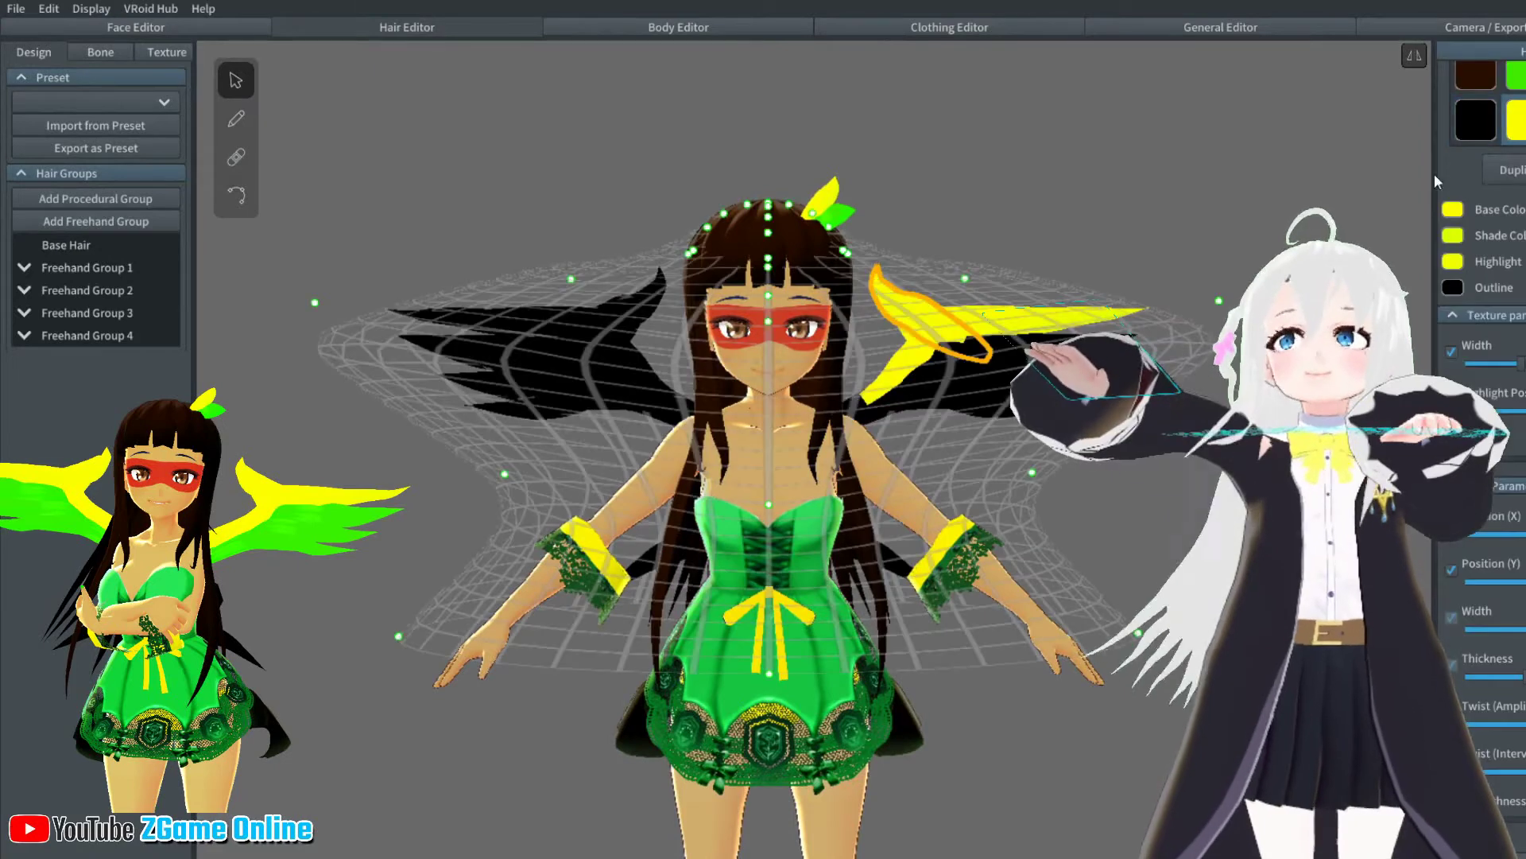
Recolor the lower feather strands of that same wing green
left_click(1515, 76)
left_click(986, 382)
left_click(954, 395)
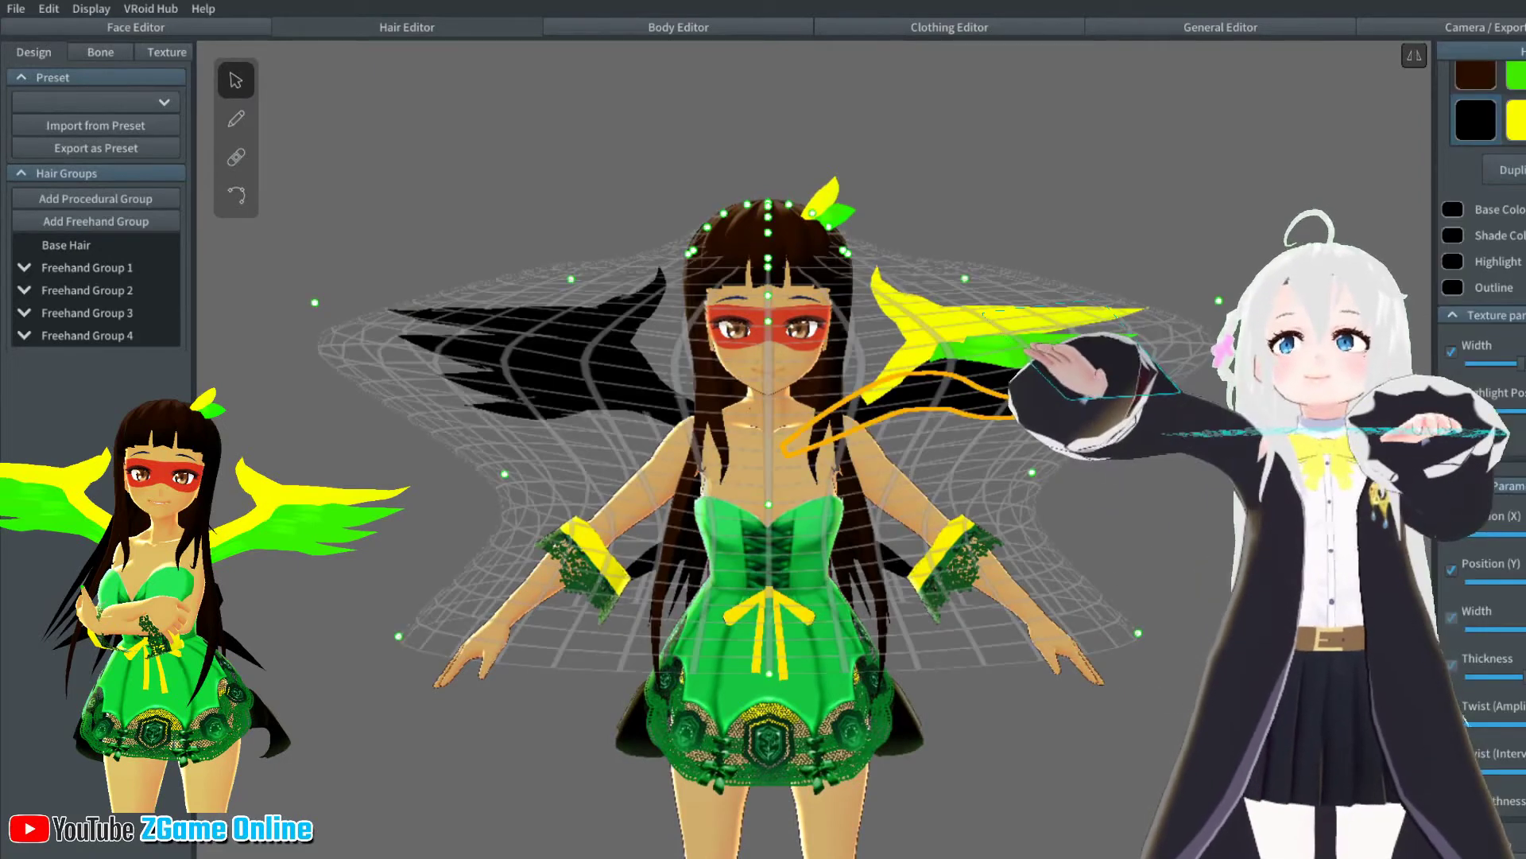
left_click(986, 374)
left_click(1515, 76)
left_click(986, 445)
Recolor the opposite wing to match, with a yellow horn and upper edge and green feathers
right_click_drag(716, 306, 675, 302)
left_click(674, 302)
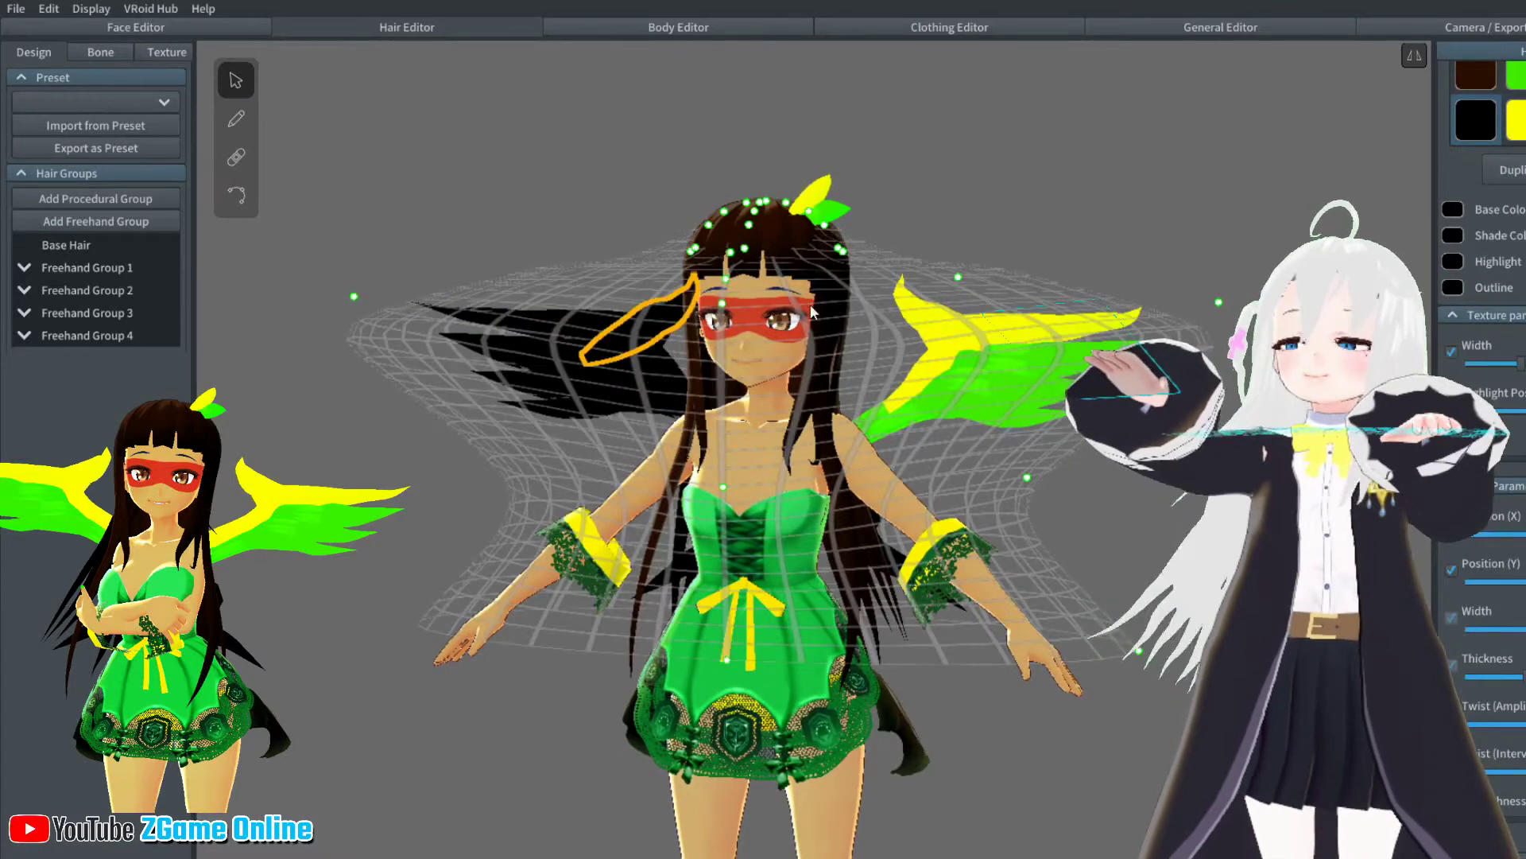
left_click(1476, 118)
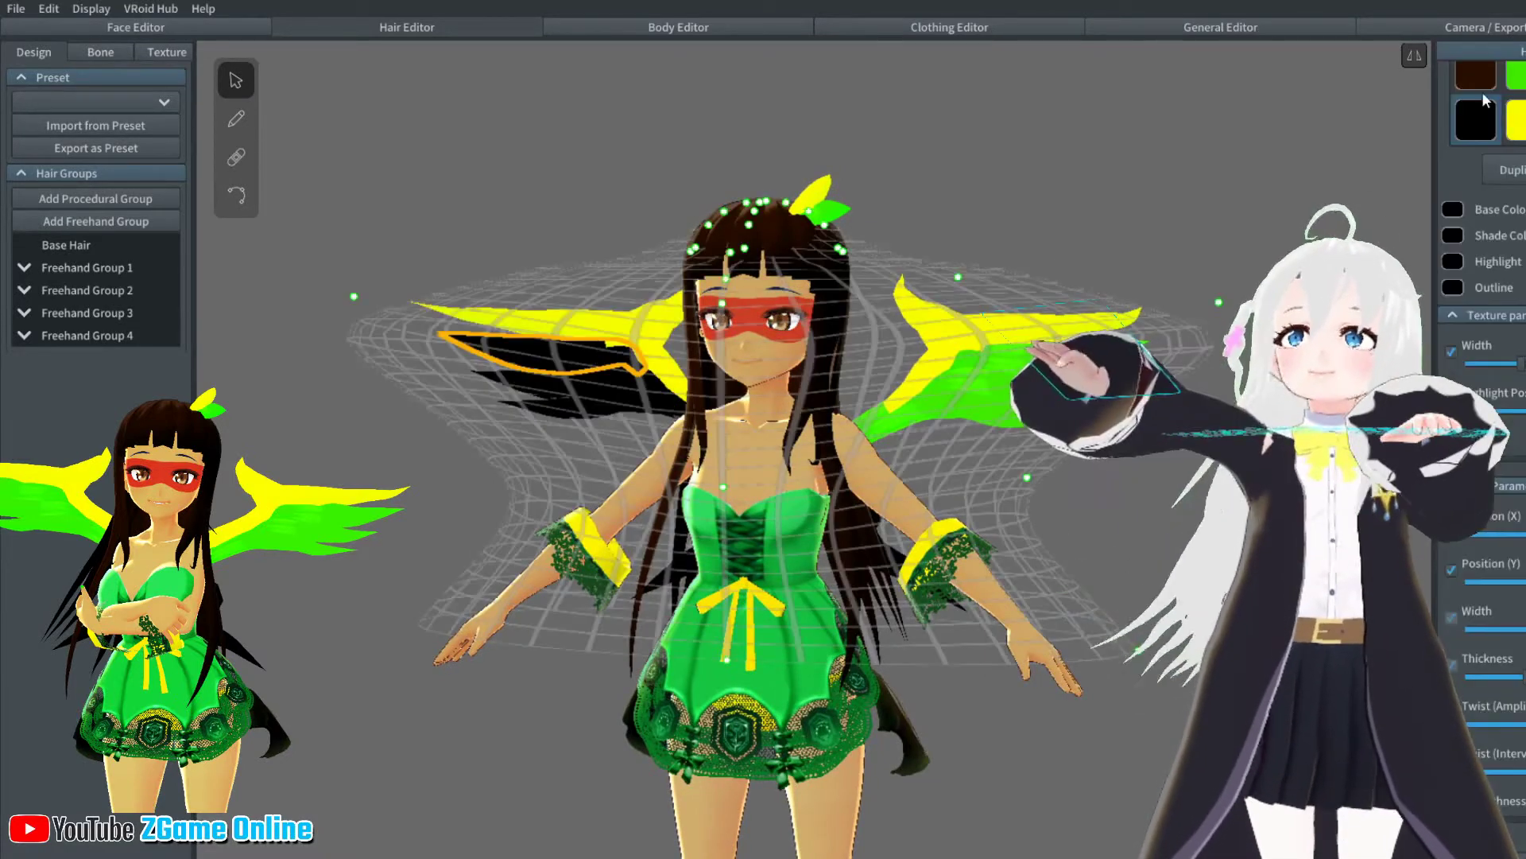
key("ctrl+z")
key("ctrl+z")
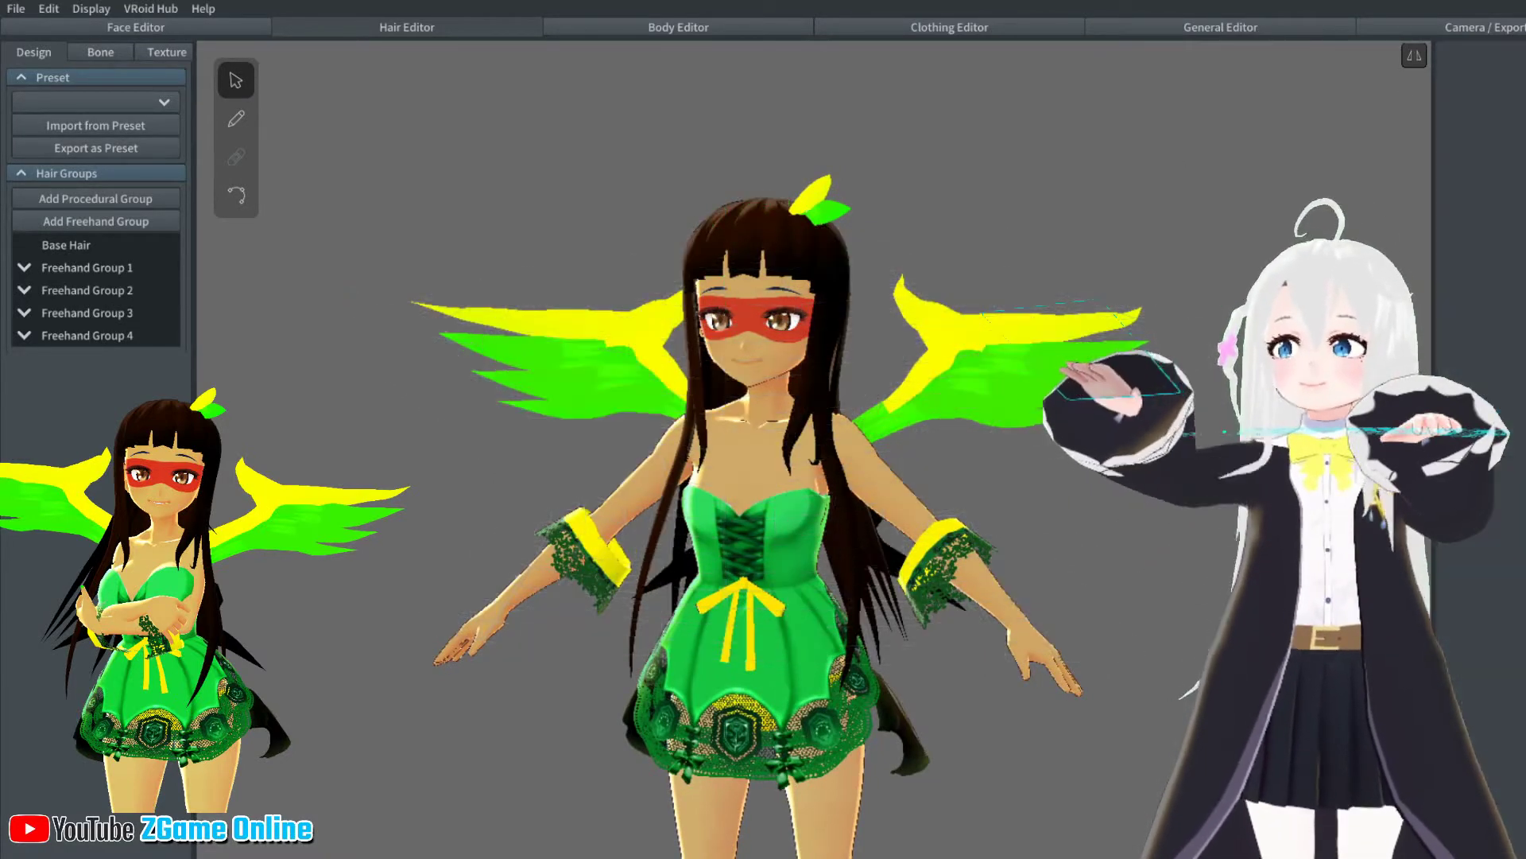
Adjust the control points of the yellow edge strand at the back so it extends down to the wing root
scroll(613, 356, "up", 5)
left_click(236, 195)
left_click(529, 347)
right_click_drag(531, 354, 1044, 354)
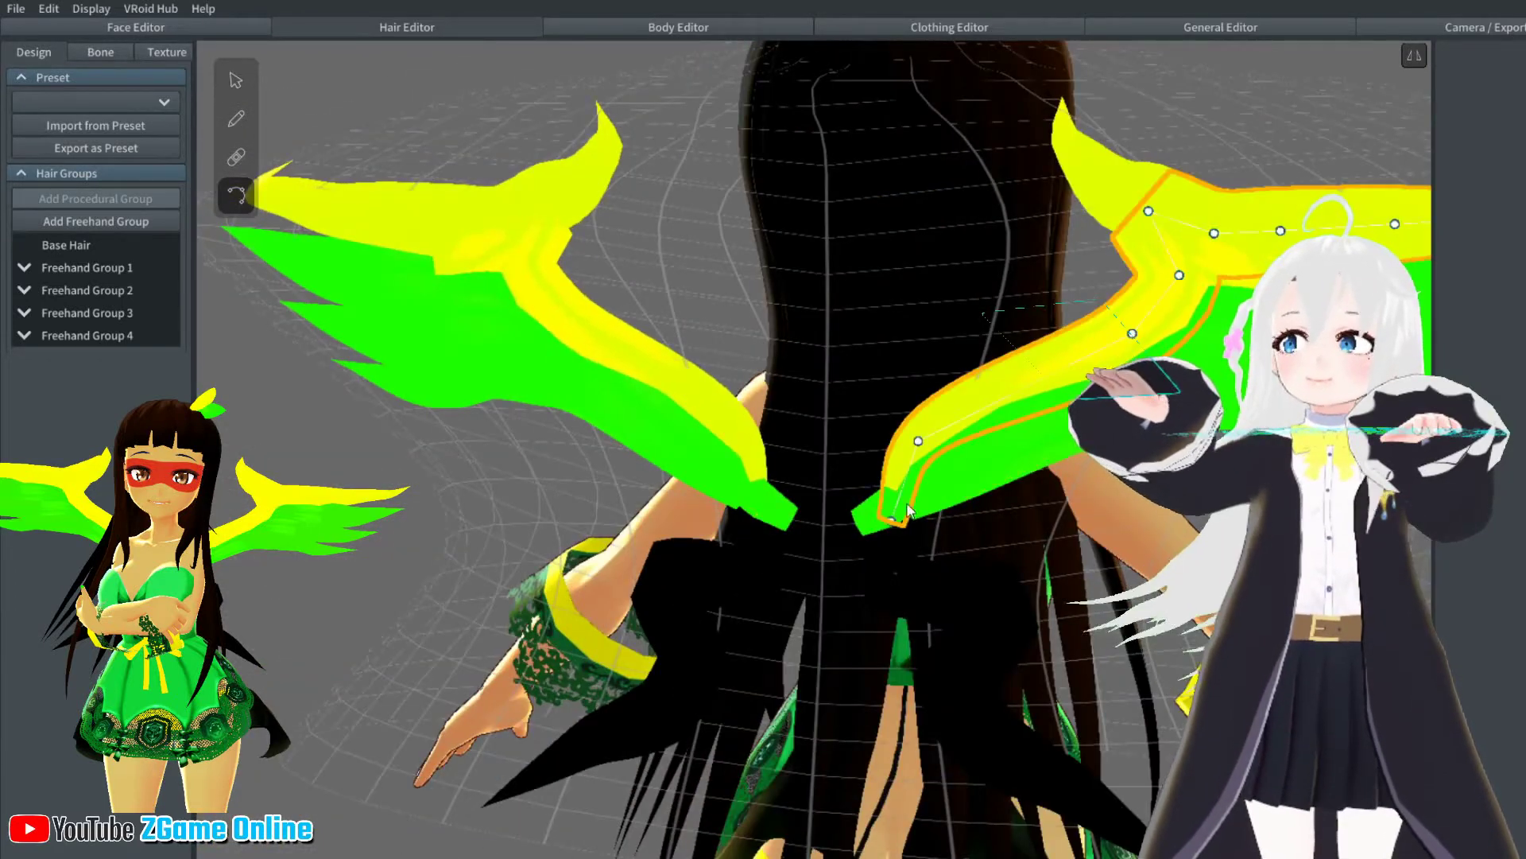
right_click_drag(1113, 366, 1177, 393)
left_click(1204, 257)
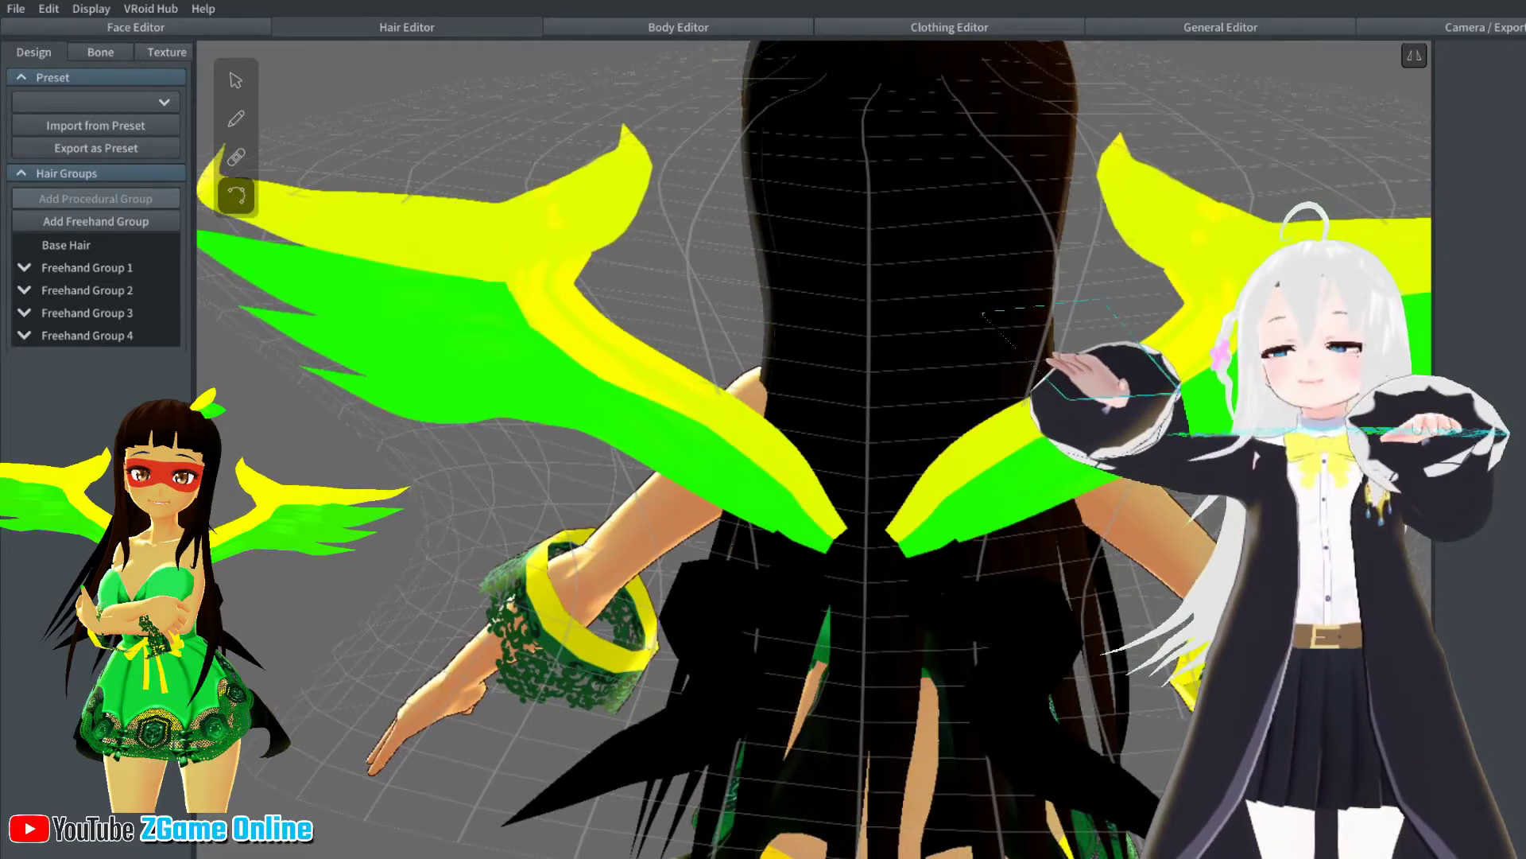
left_click(1217, 238)
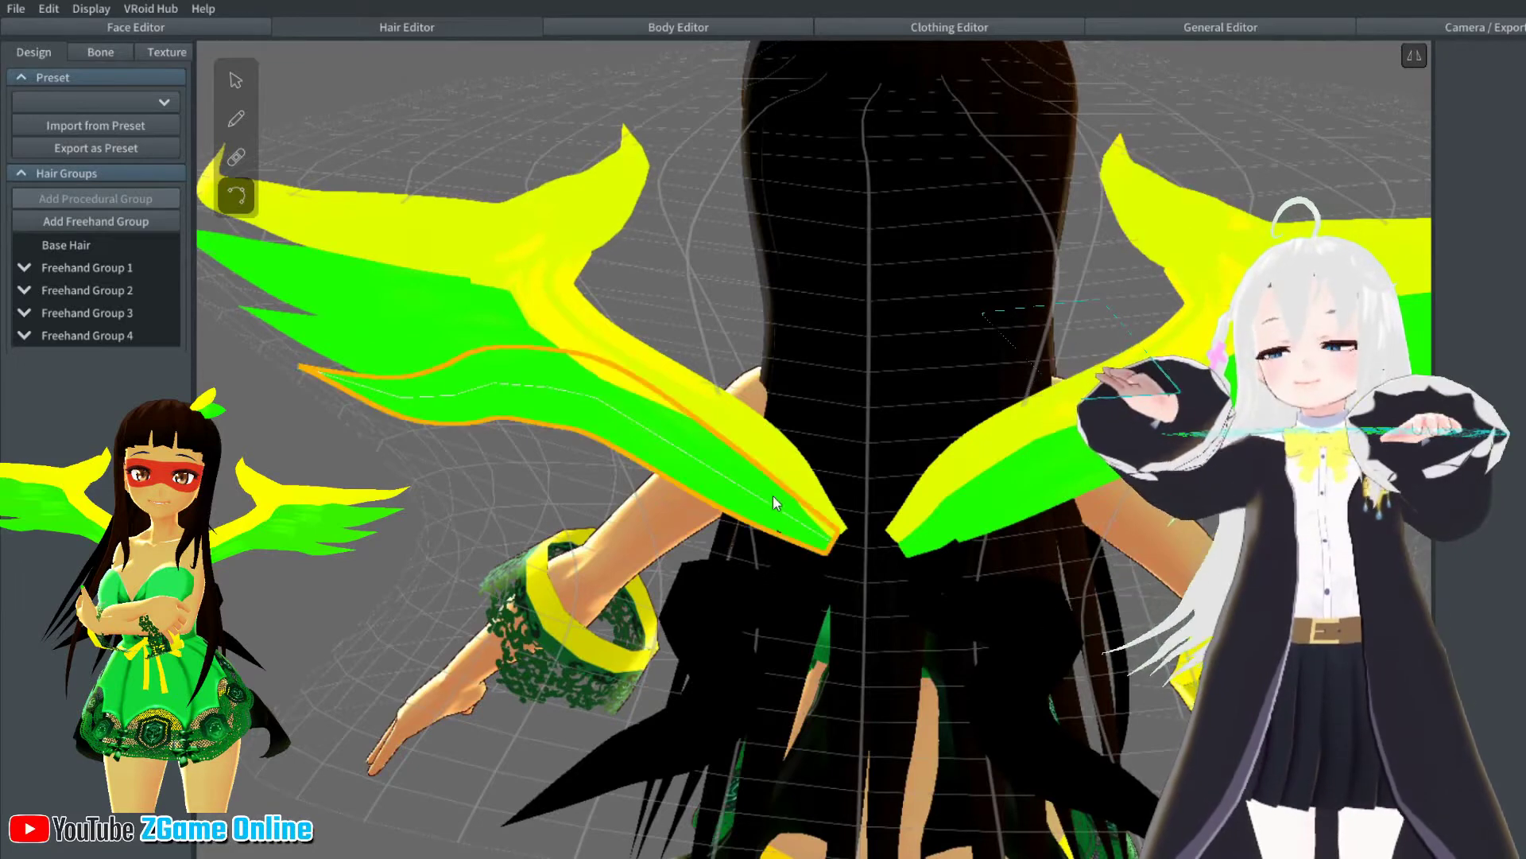
Reposition the control points of the green feather strands so they tuck beneath the yellow wing edge, checking from front and back
right_click_drag(855, 566, 517, 381)
left_click(502, 370)
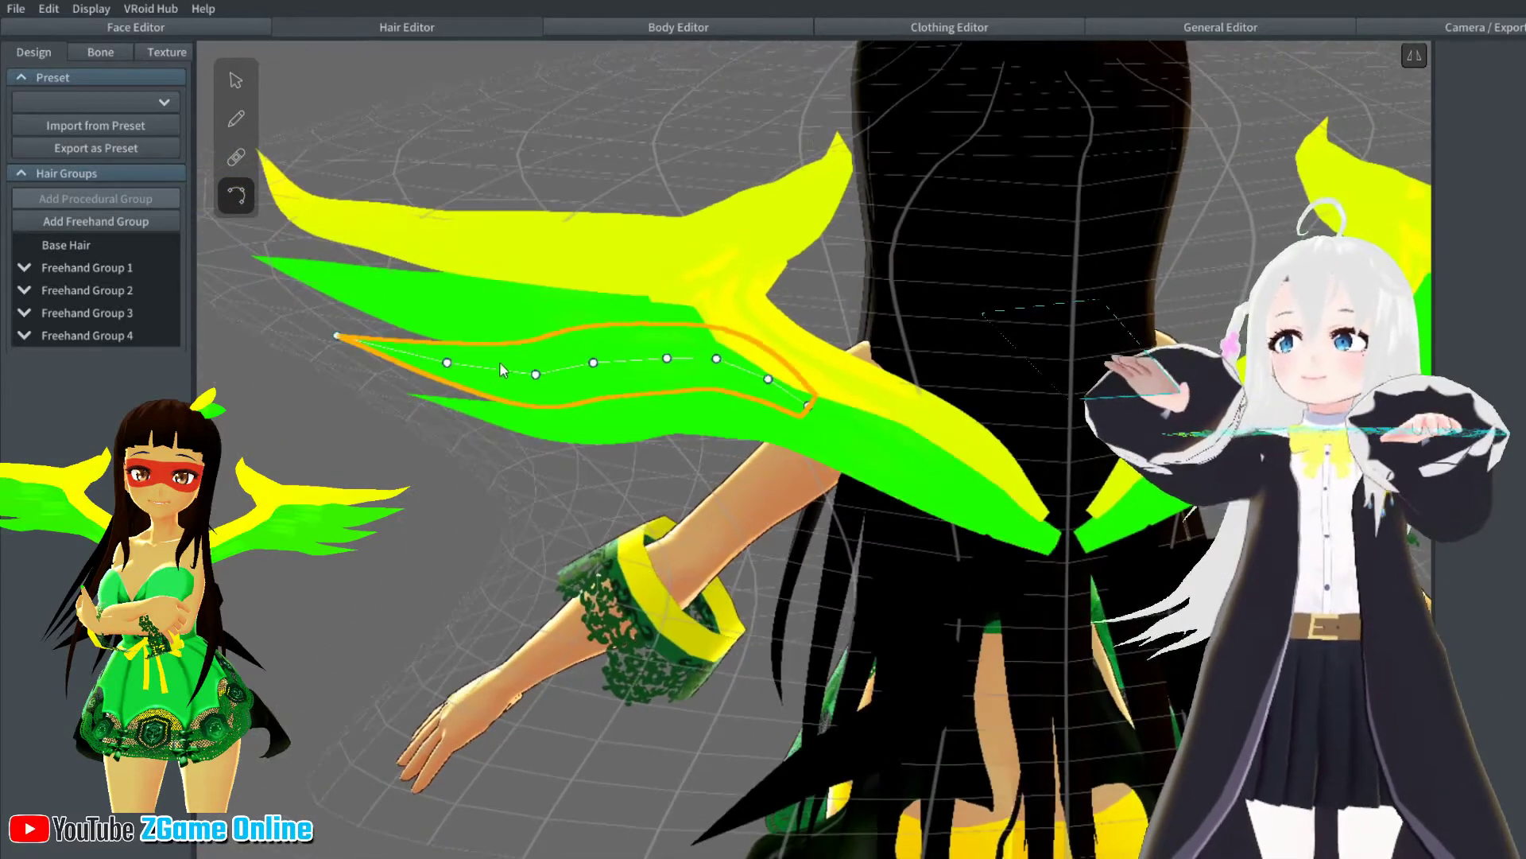
left_click_drag(517, 383, 547, 358)
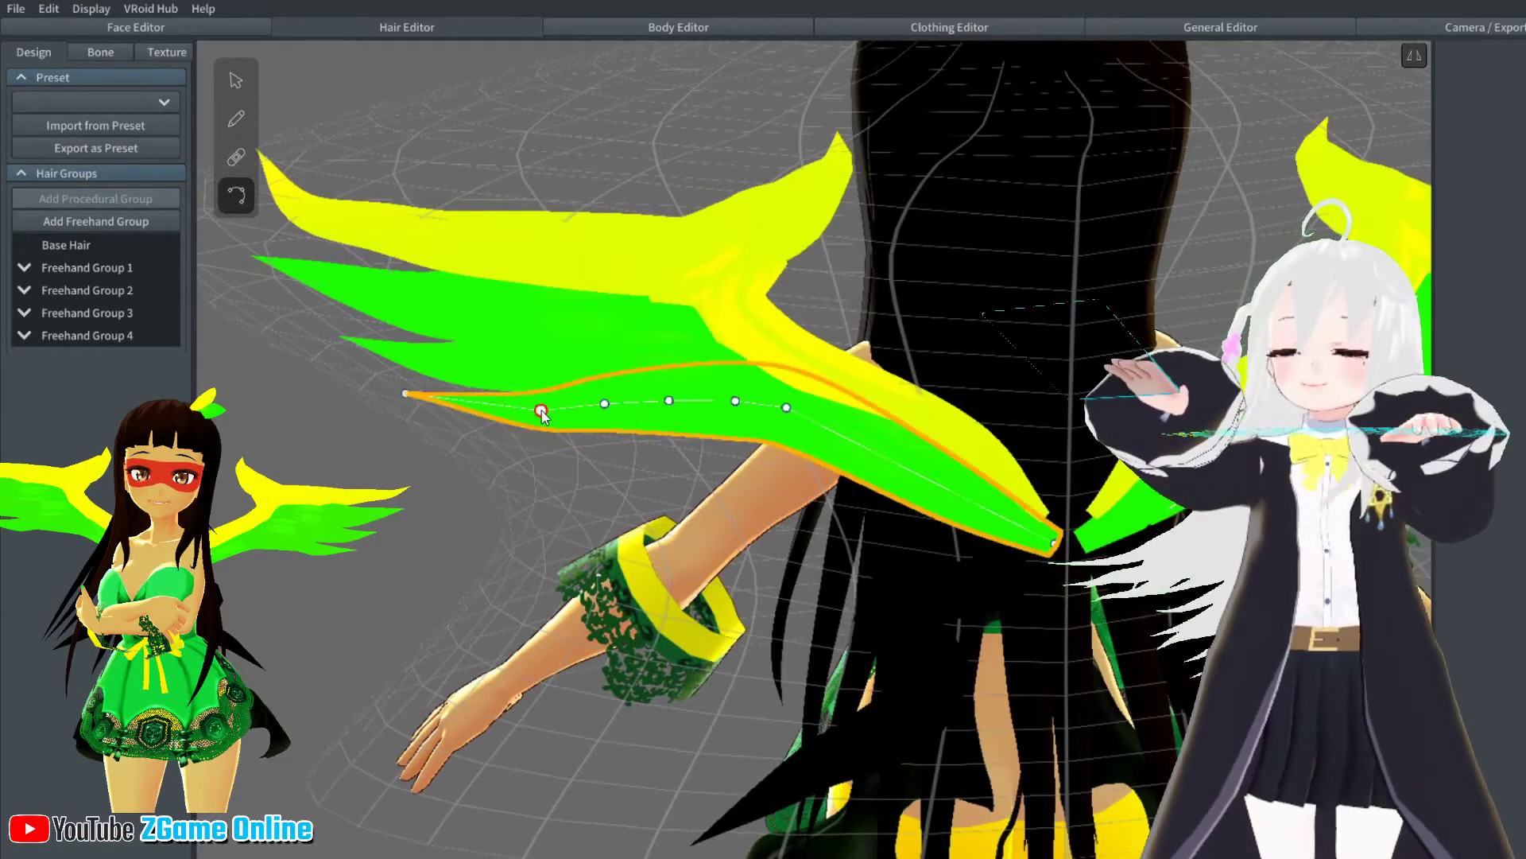
right_click_drag(542, 415, 844, 405)
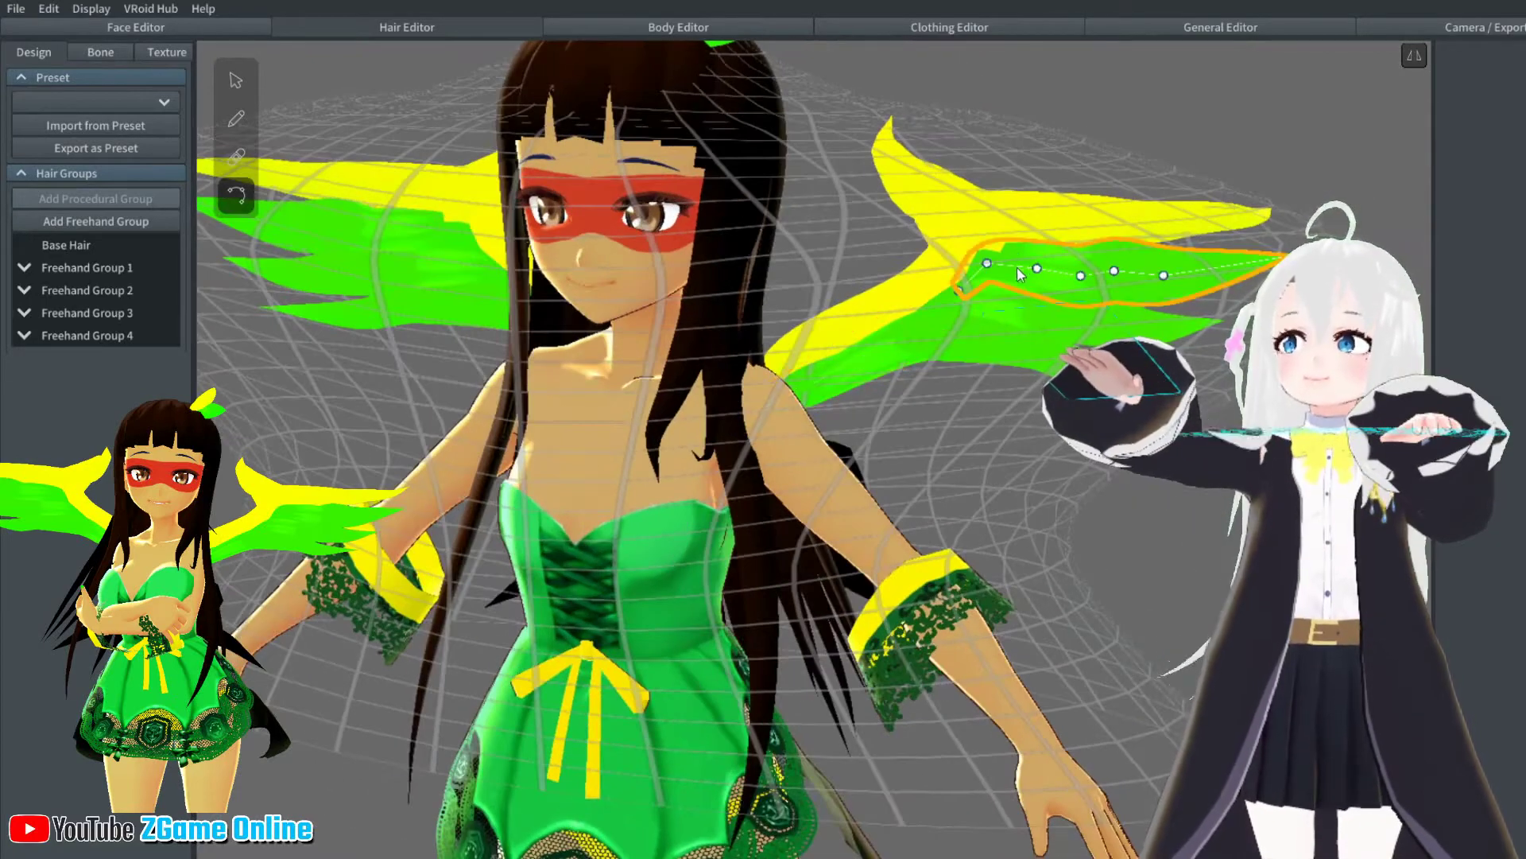
right_click_drag(938, 80, 637, 70)
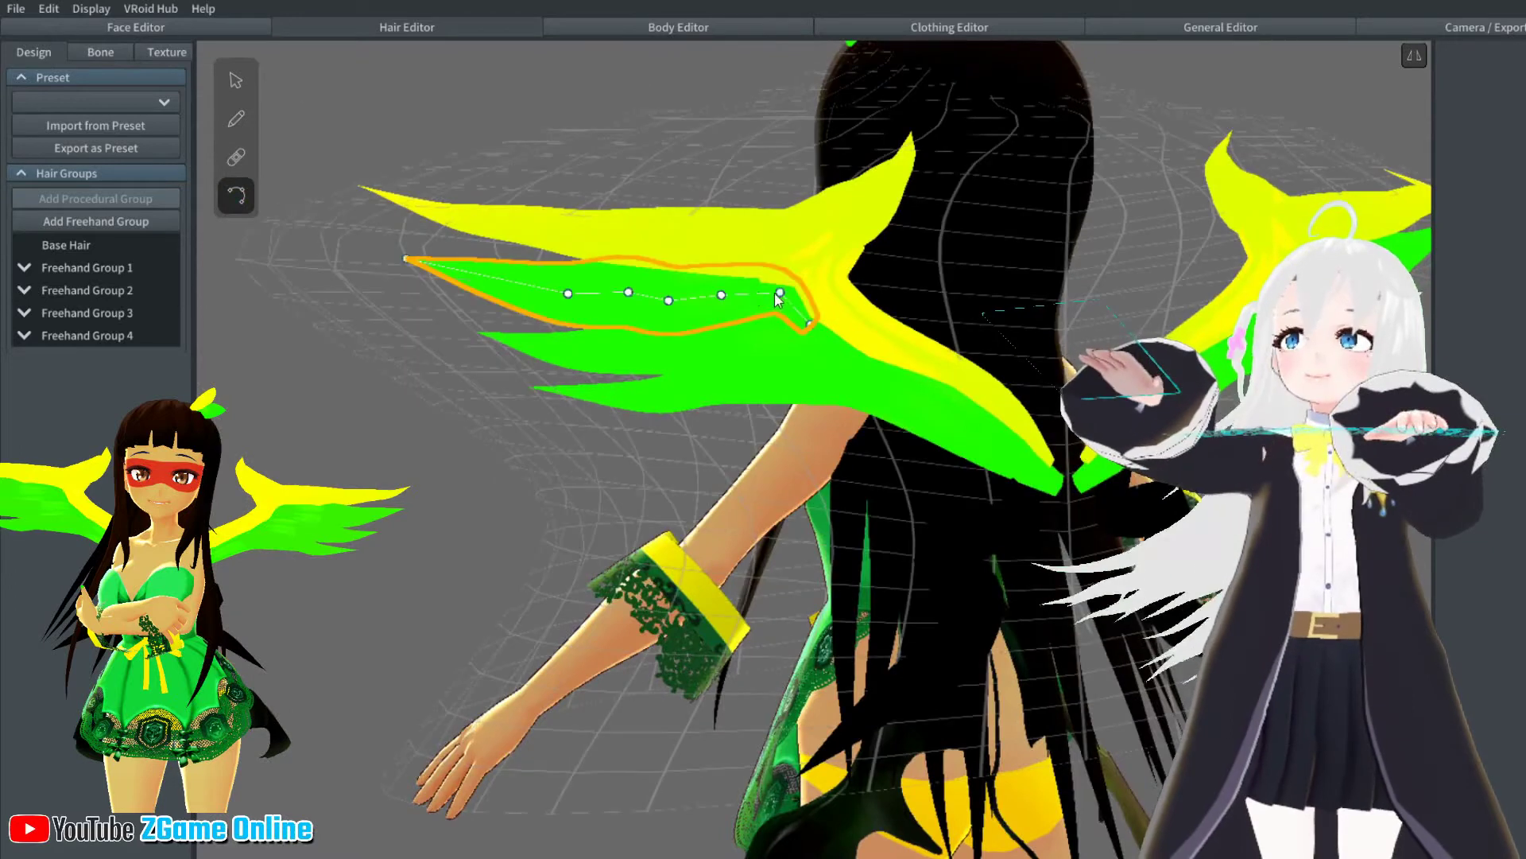
left_click_drag(774, 289, 803, 312)
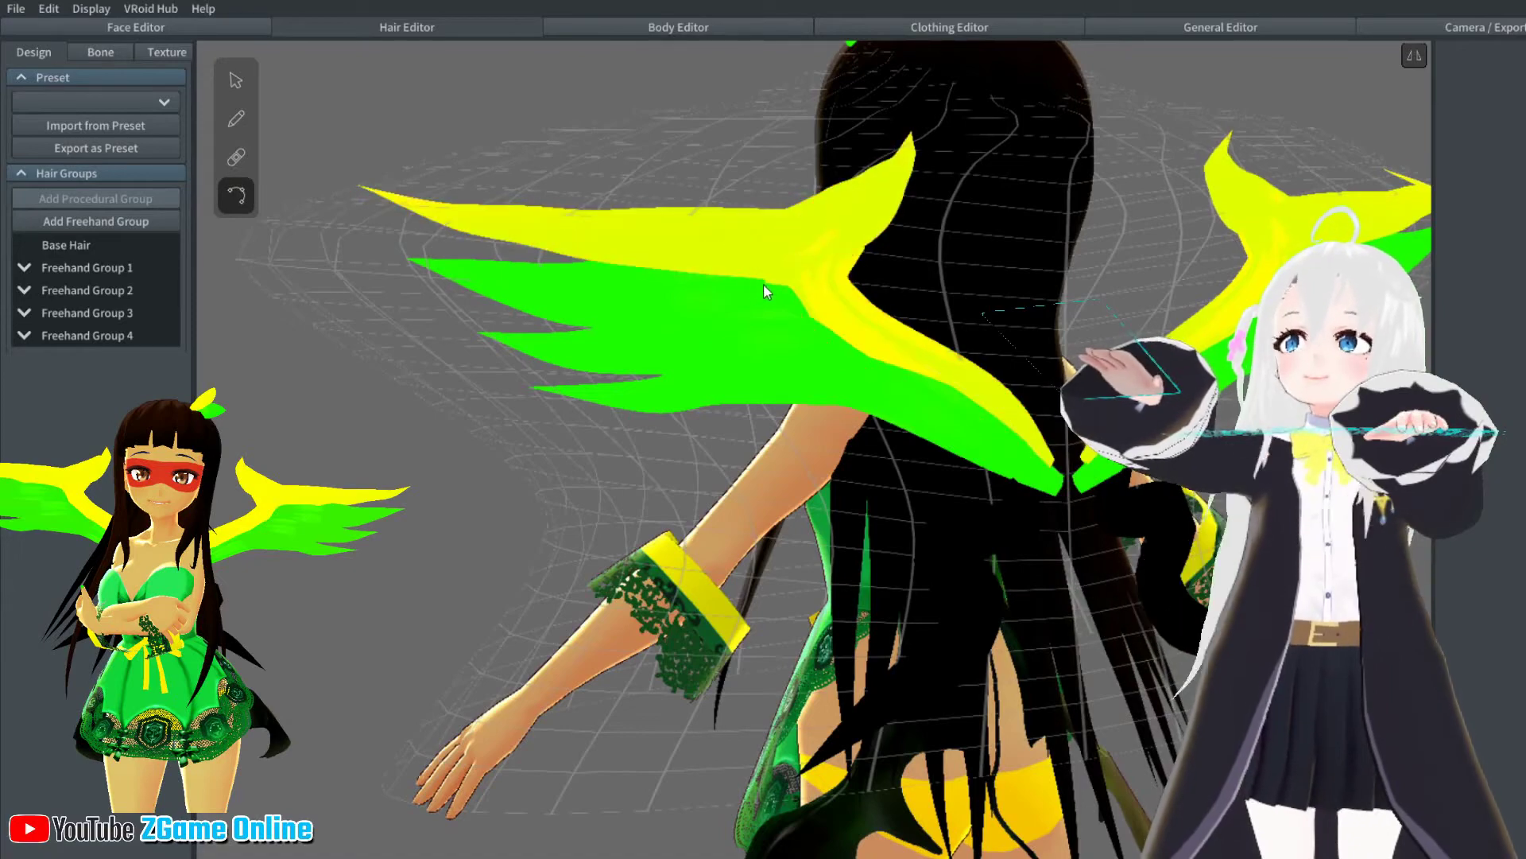
left_click(1206, 203)
right_click_drag(1207, 203, 951, 243)
left_click(951, 218)
right_click_drag(853, 353, 983, 274)
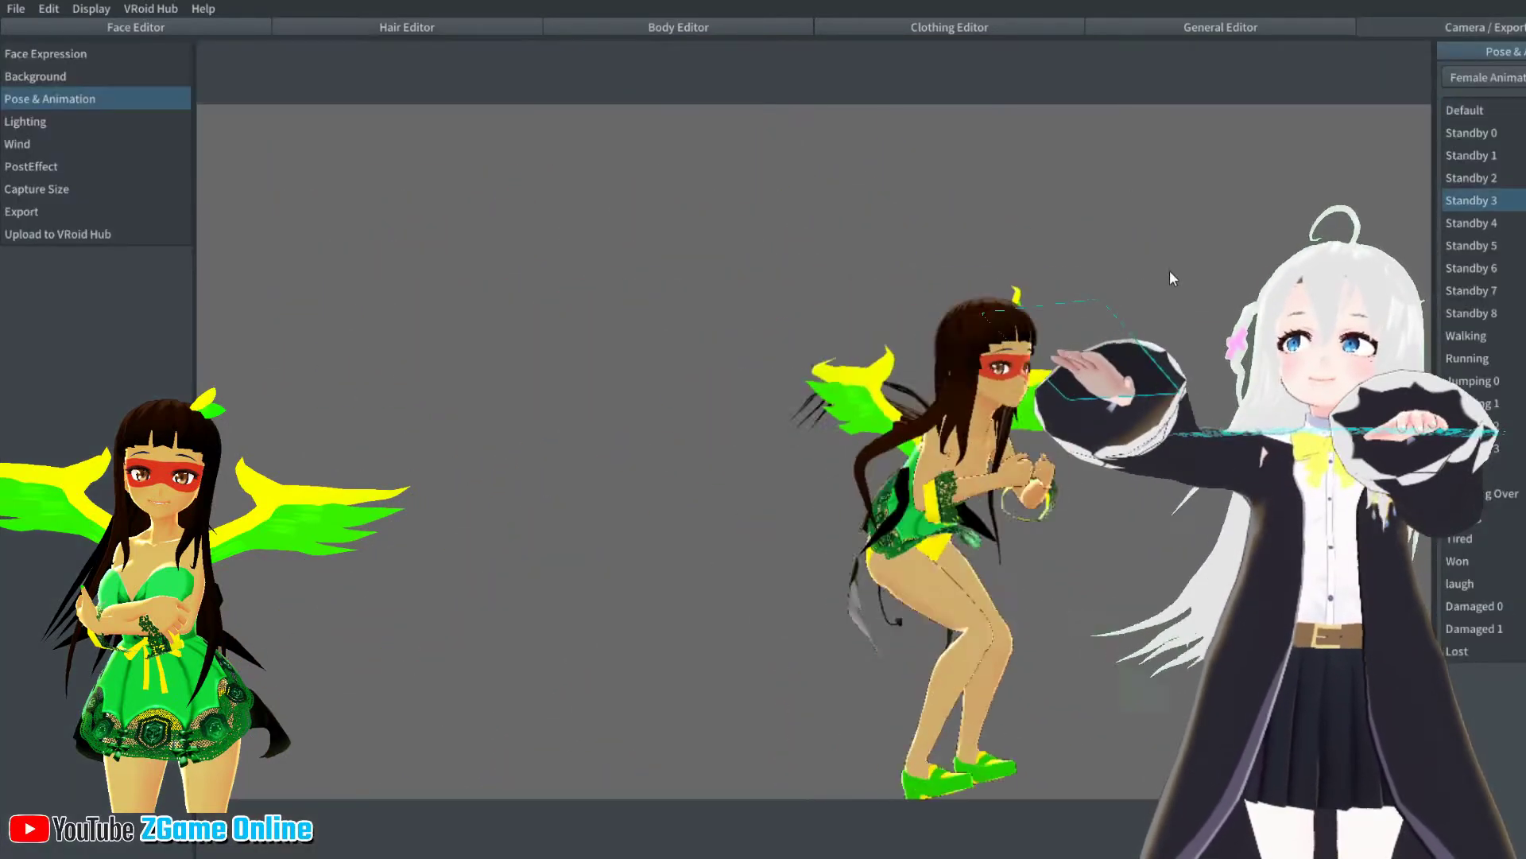
Preview the recolored wings on the character in the Standby 6 pose and the Walking and Running animations
left_click(1471, 268)
right_click_drag(1232, 330, 956, 357)
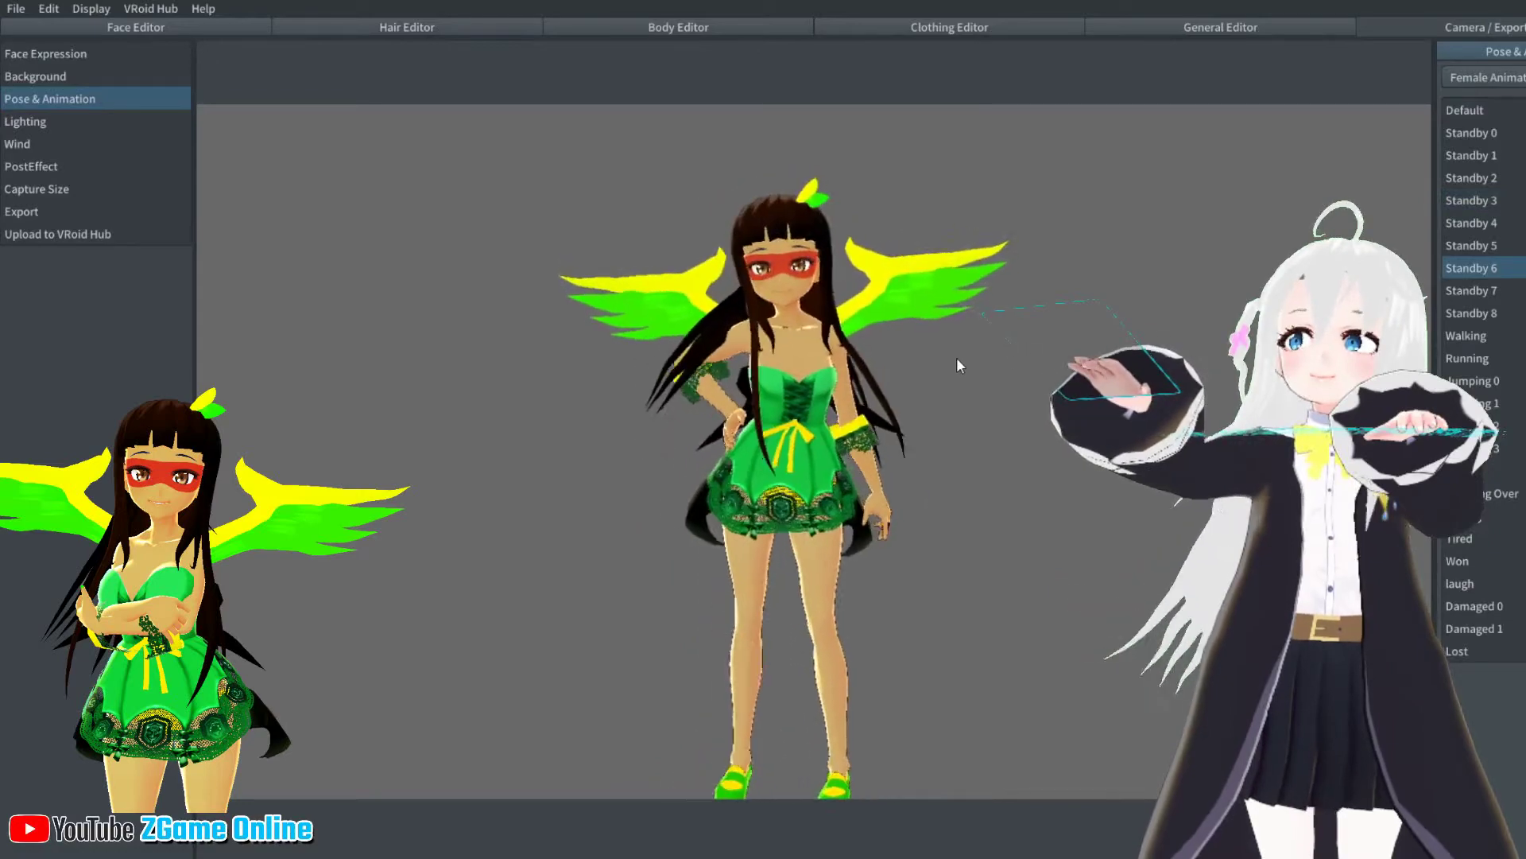
scroll(956, 356, "up", 3)
left_click(1467, 335)
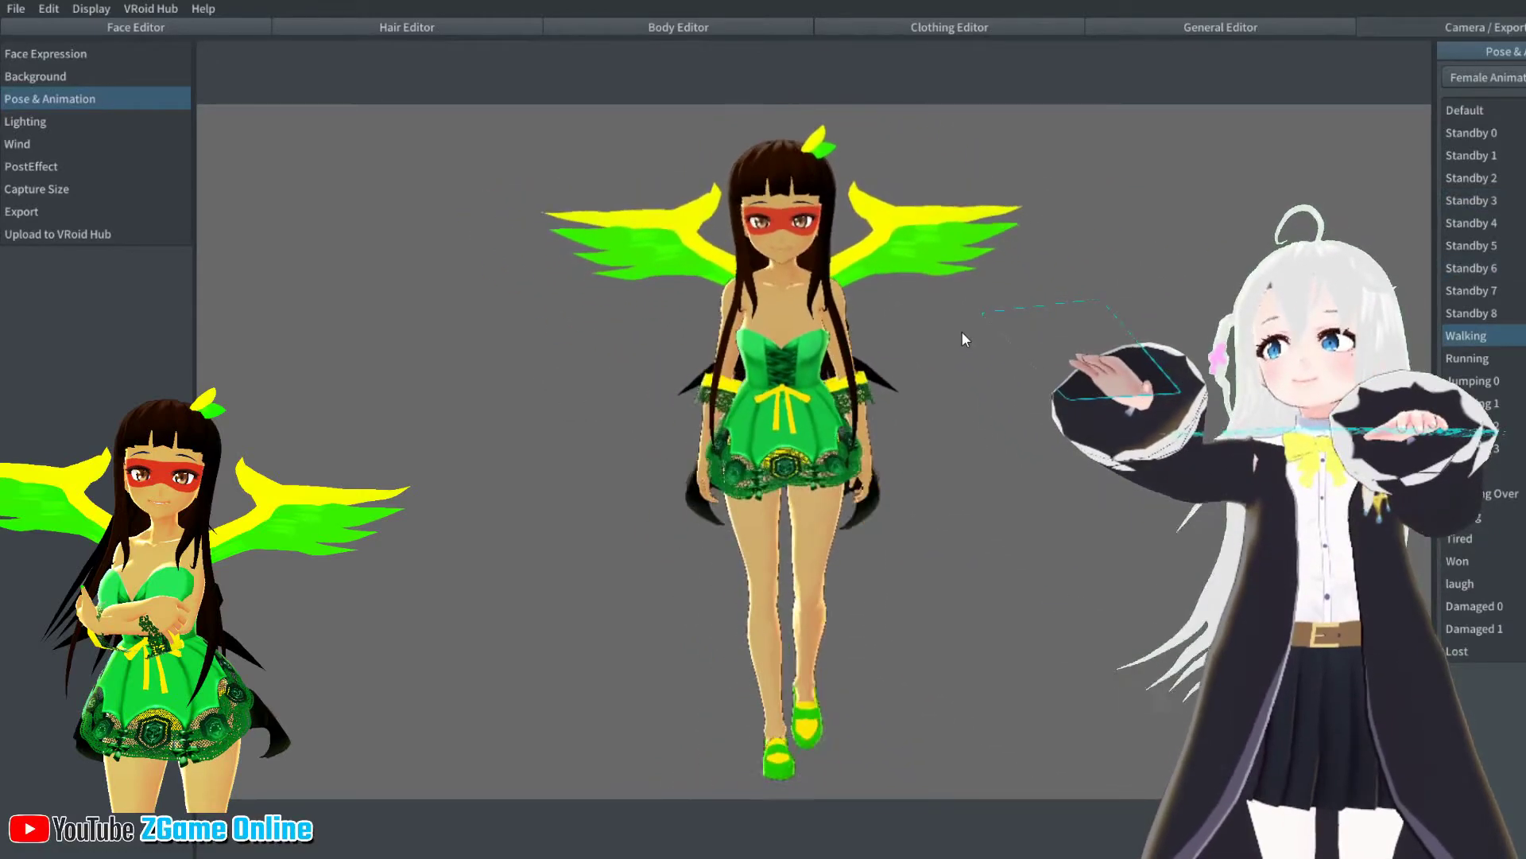
left_click(1475, 358)
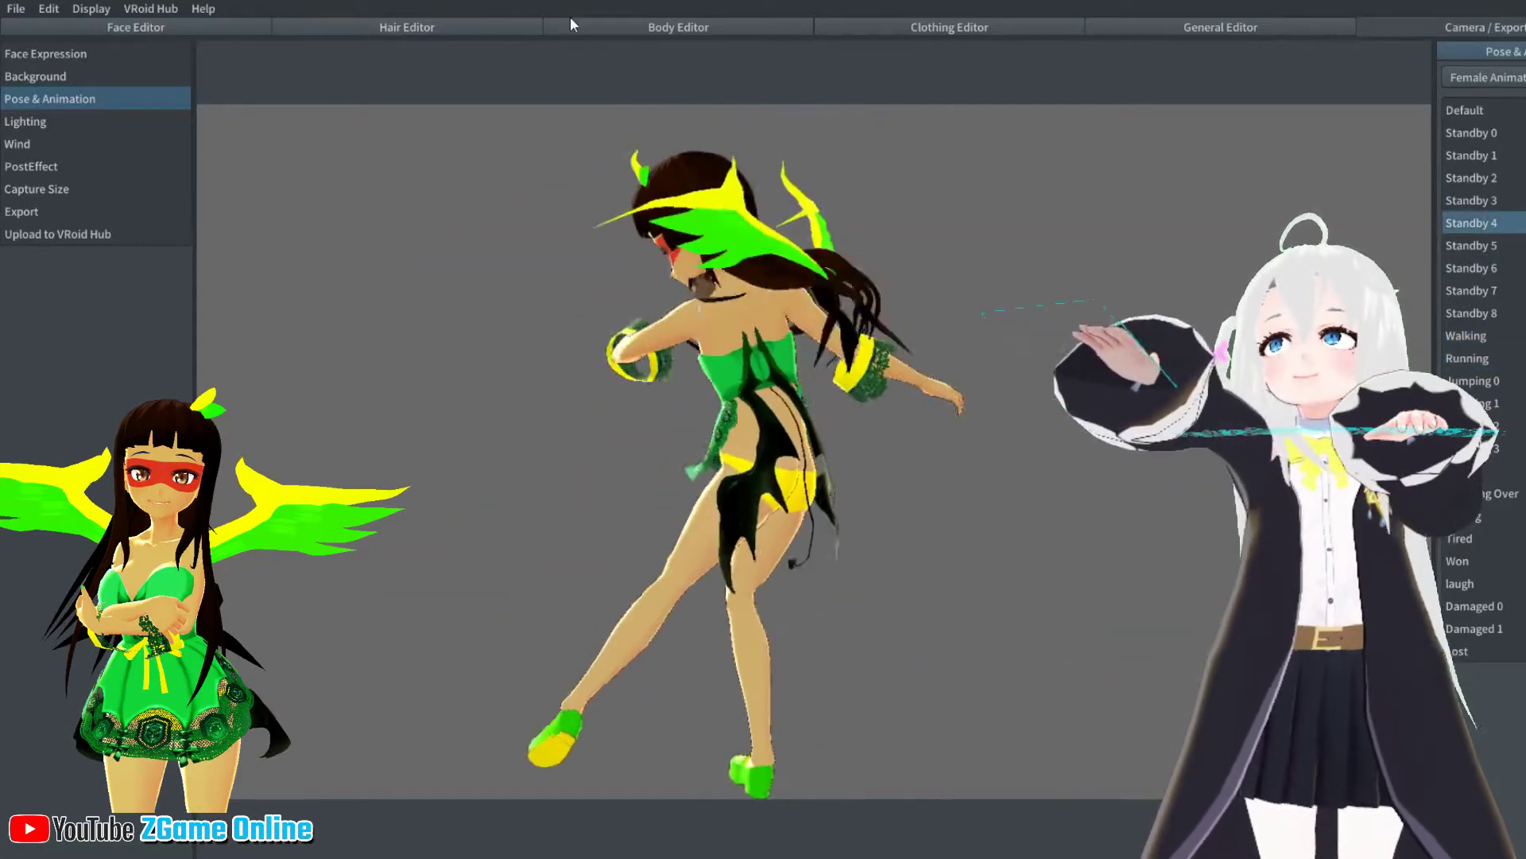
Shorten the torso by raising the waist's Torso Length (Down) parameter in the Body Editor
left_click(670, 26)
left_click(79, 241)
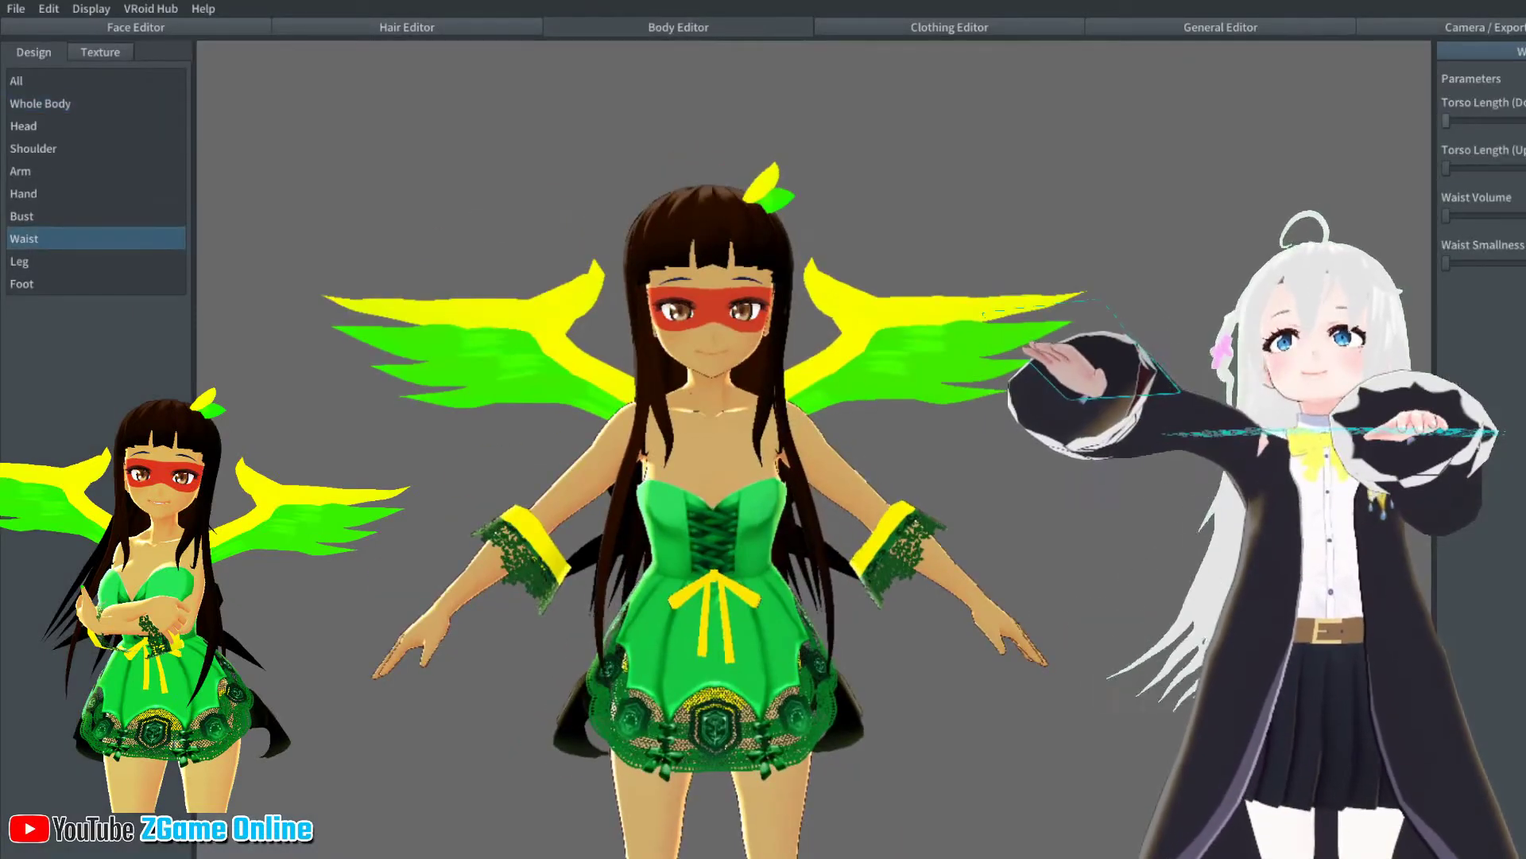
right_click_drag(1113, 239, 1411, 166)
left_click_drag(1508, 130, 1513, 129)
right_click_drag(1391, 199, 1153, 303)
middle_click_drag(1152, 304, 1295, 219)
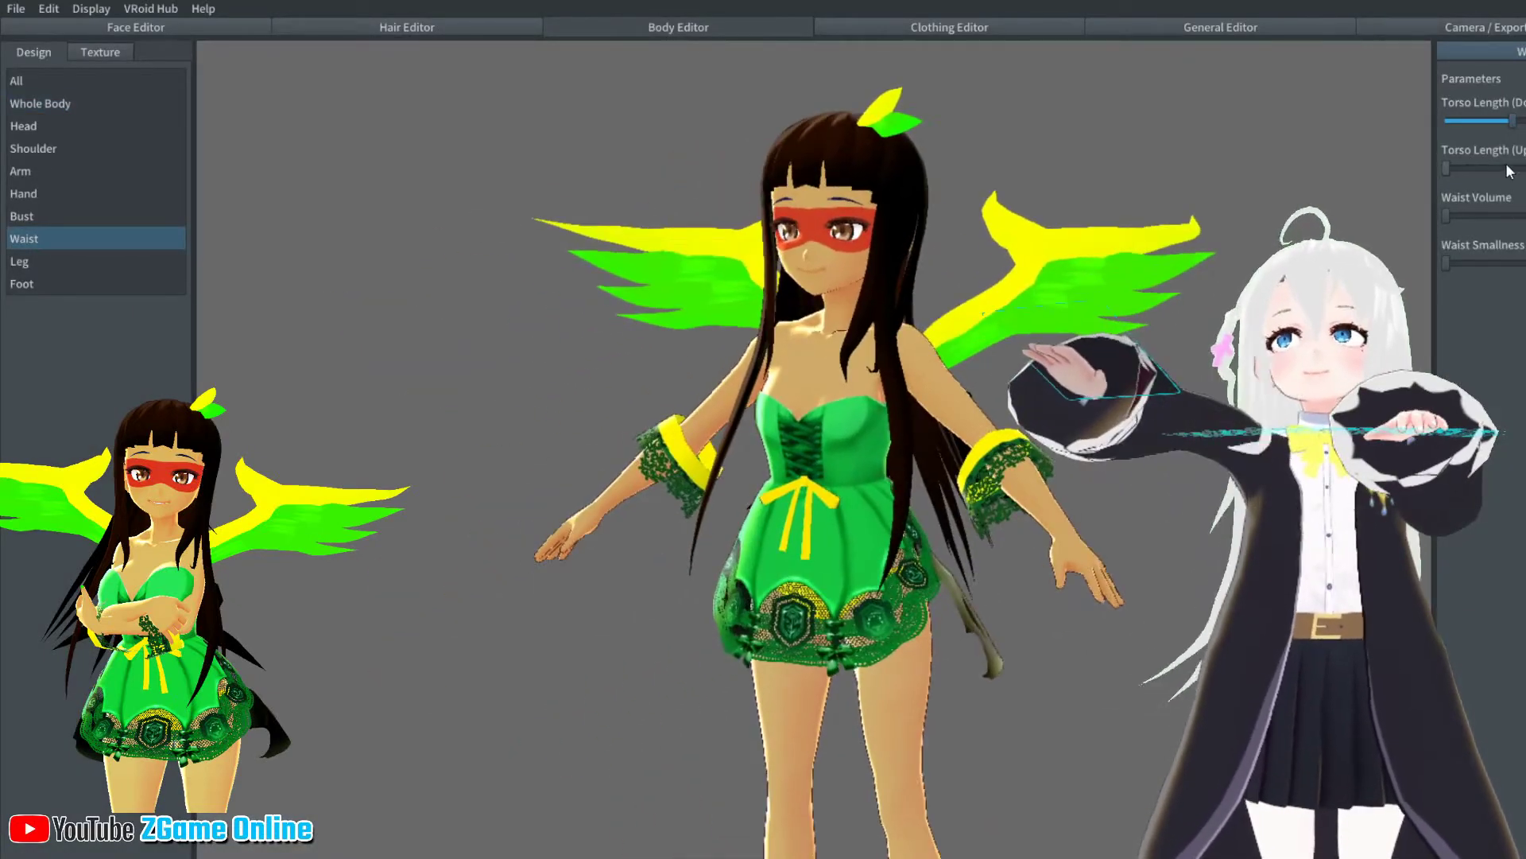
Increase the Waist Volume and raise the bust's Breasts Upward and Breasts Volume parameters, checking the figure from the side
right_click_drag(1240, 318, 1083, 319)
middle_click_drag(1082, 319, 1122, 212)
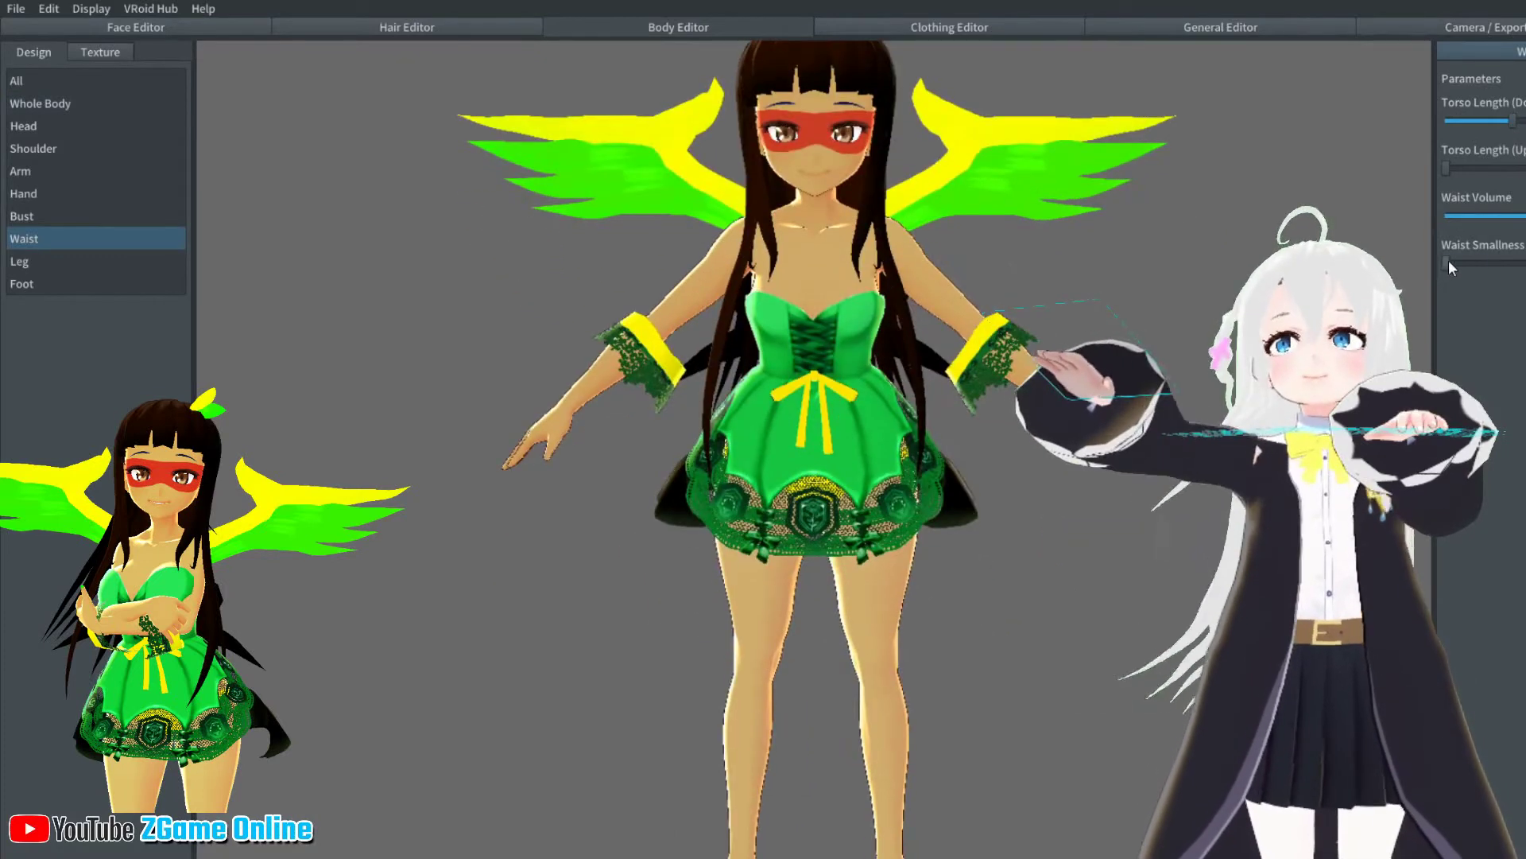
left_click_drag(1453, 267, 1451, 267)
left_click_drag(1446, 167, 1454, 168)
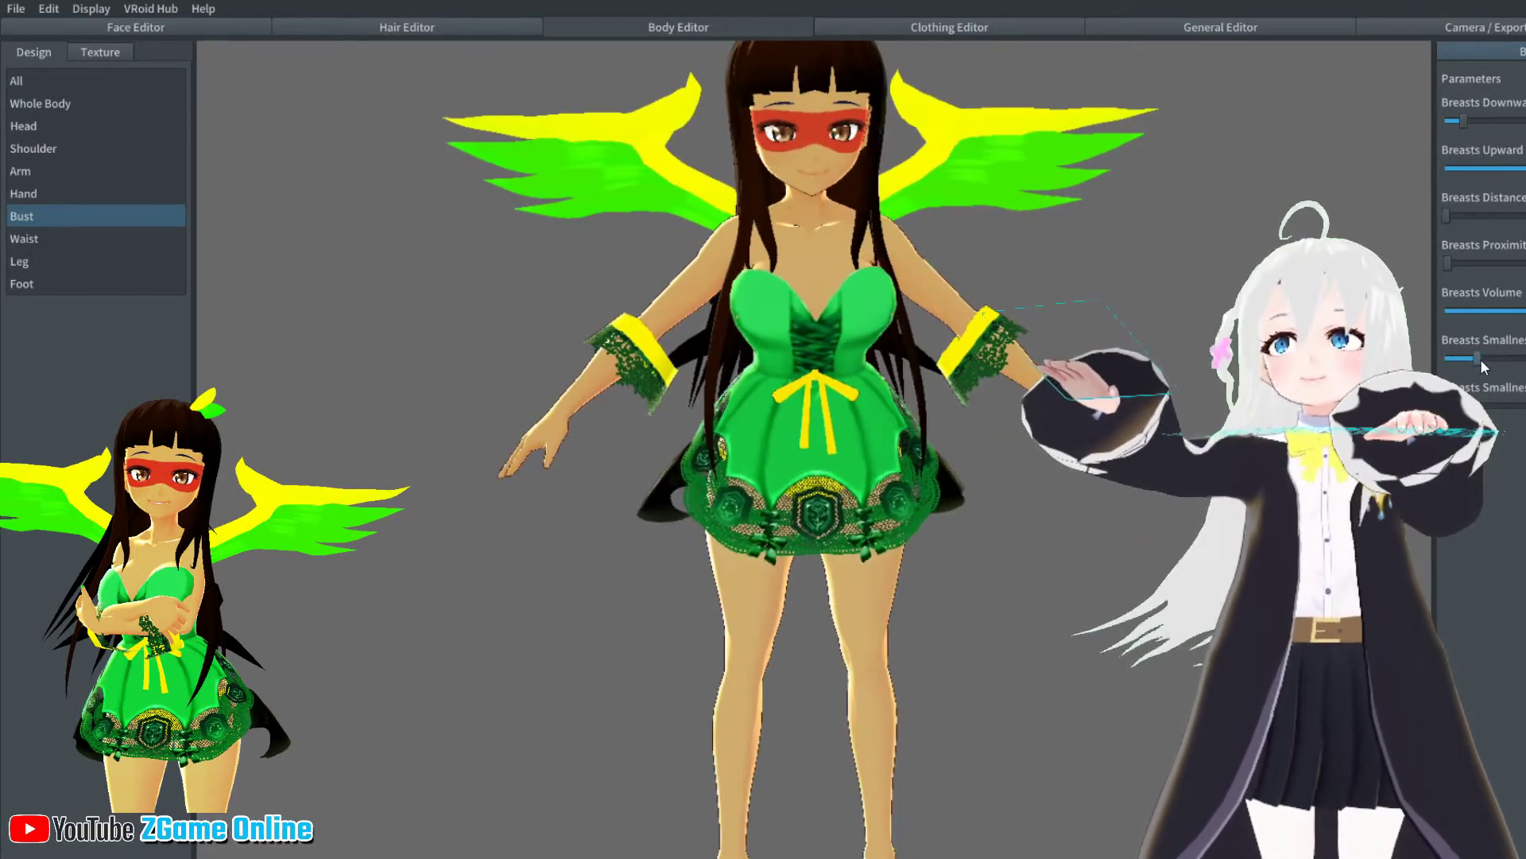
right_click_drag(1400, 389, 1229, 388)
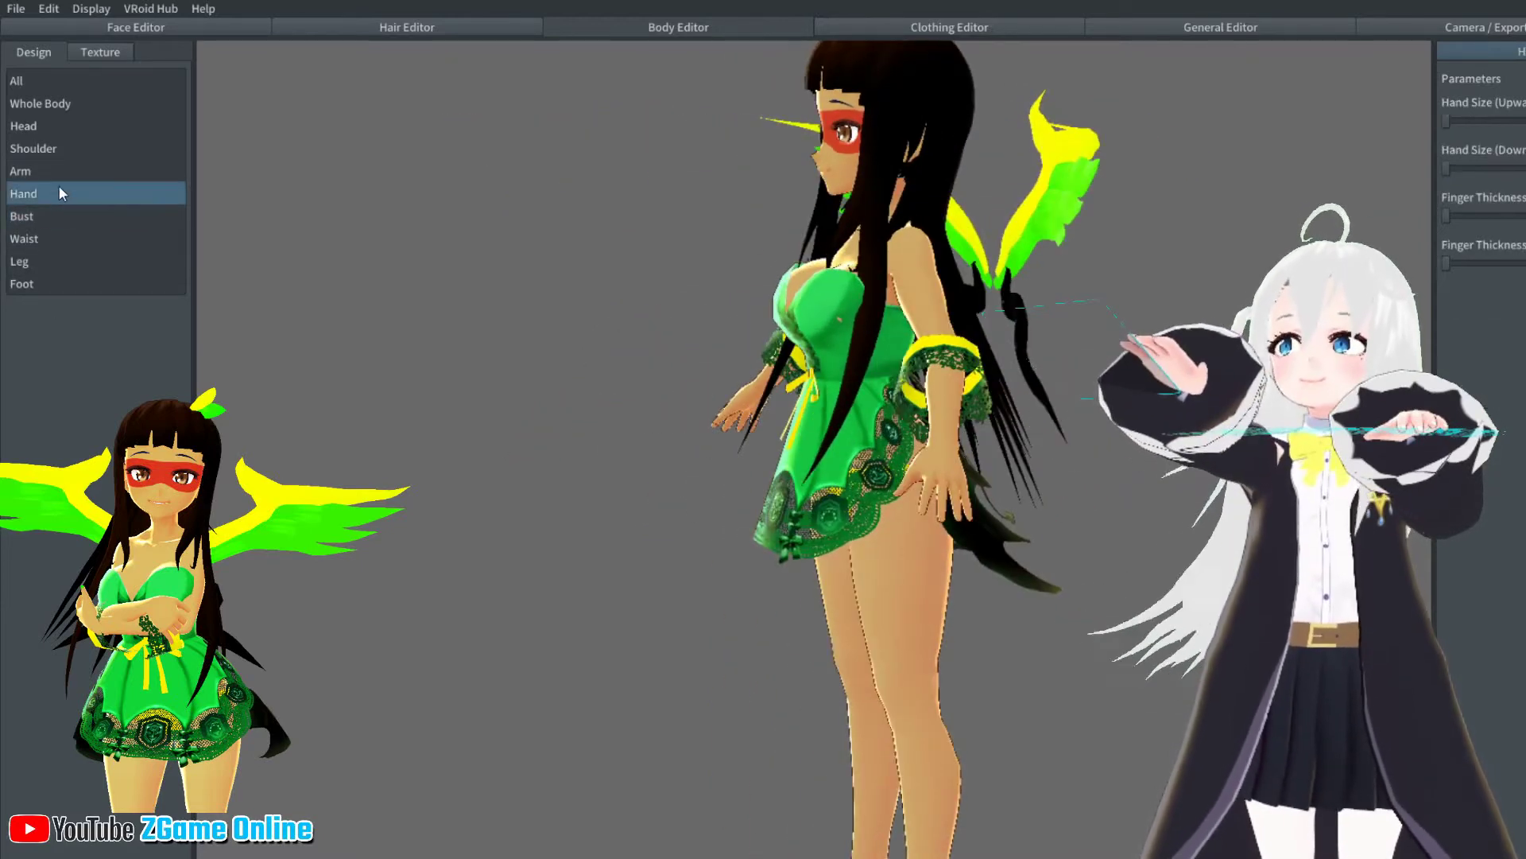
Adjust the hand size and shorten the arms slightly with Arm Length (Down), and open the Whole Body parameters
left_click_drag(1449, 168, 1525, 168)
right_click_drag(1113, 244, 1385, 225)
mouse_move(1478, 121)
left_mouse_down()
mouse_move(1419, 123)
mouse_move(1472, 120)
mouse_move(1450, 121)
left_mouse_up()
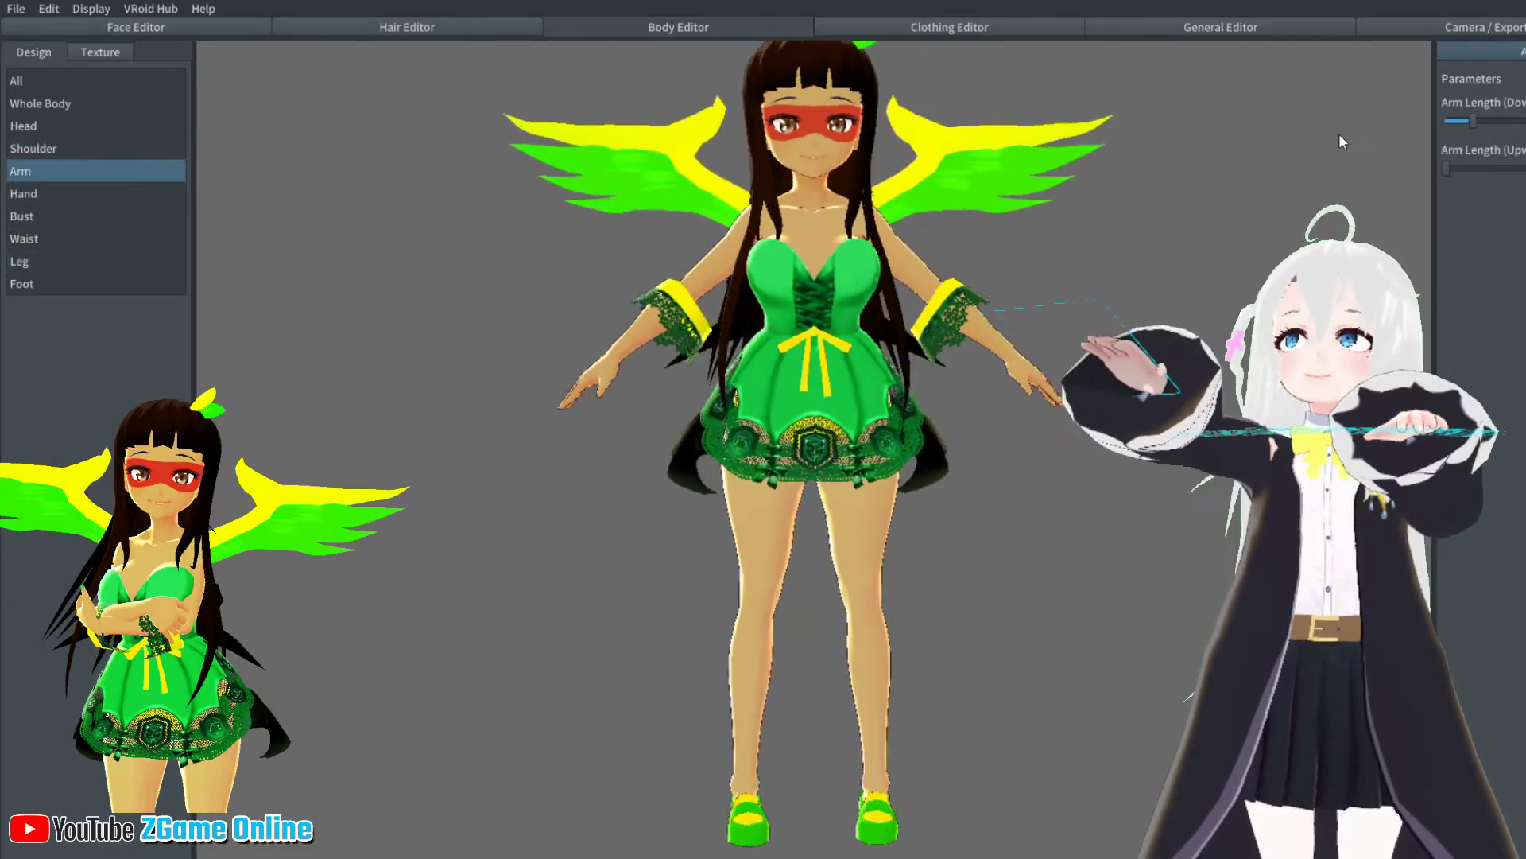
left_click_drag(1473, 120, 1462, 117)
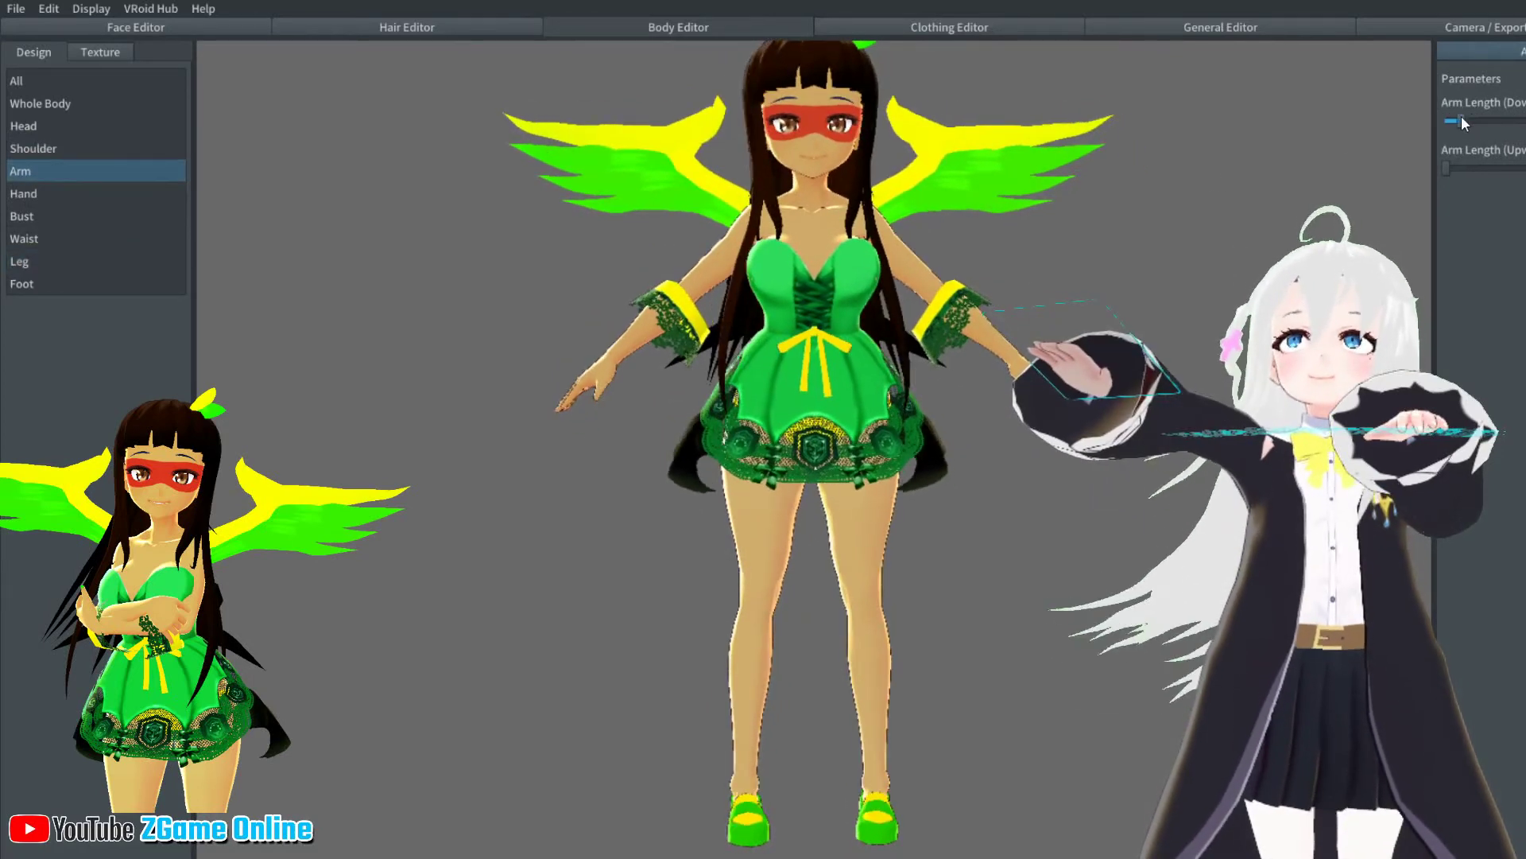
left_click(64, 104)
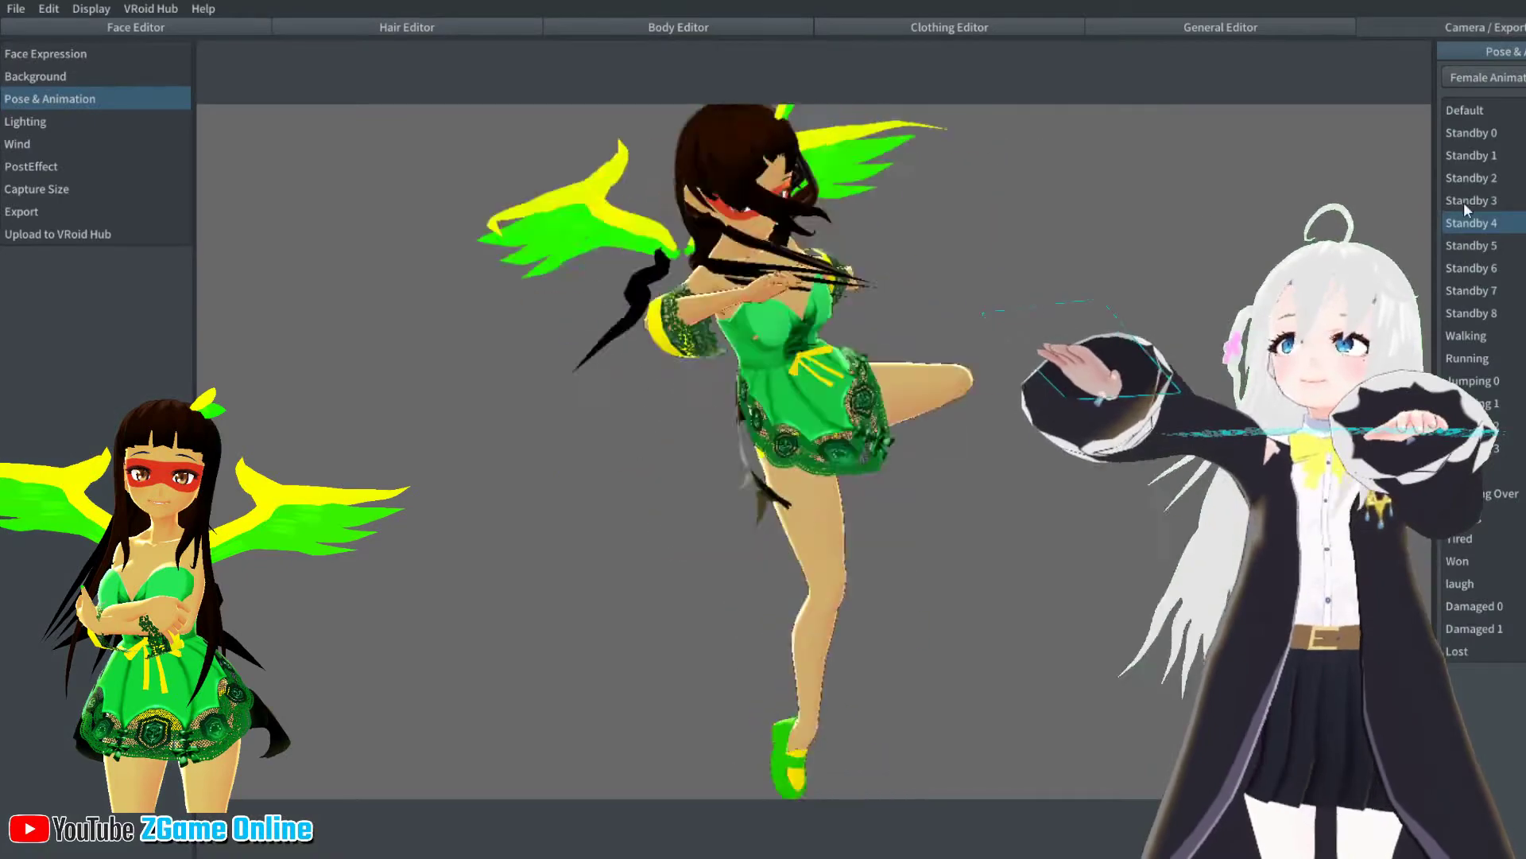
Preview the reshaped character in the Walking animation and the Standby 2, 5, 4 and 1 poses
left_click(1471, 177)
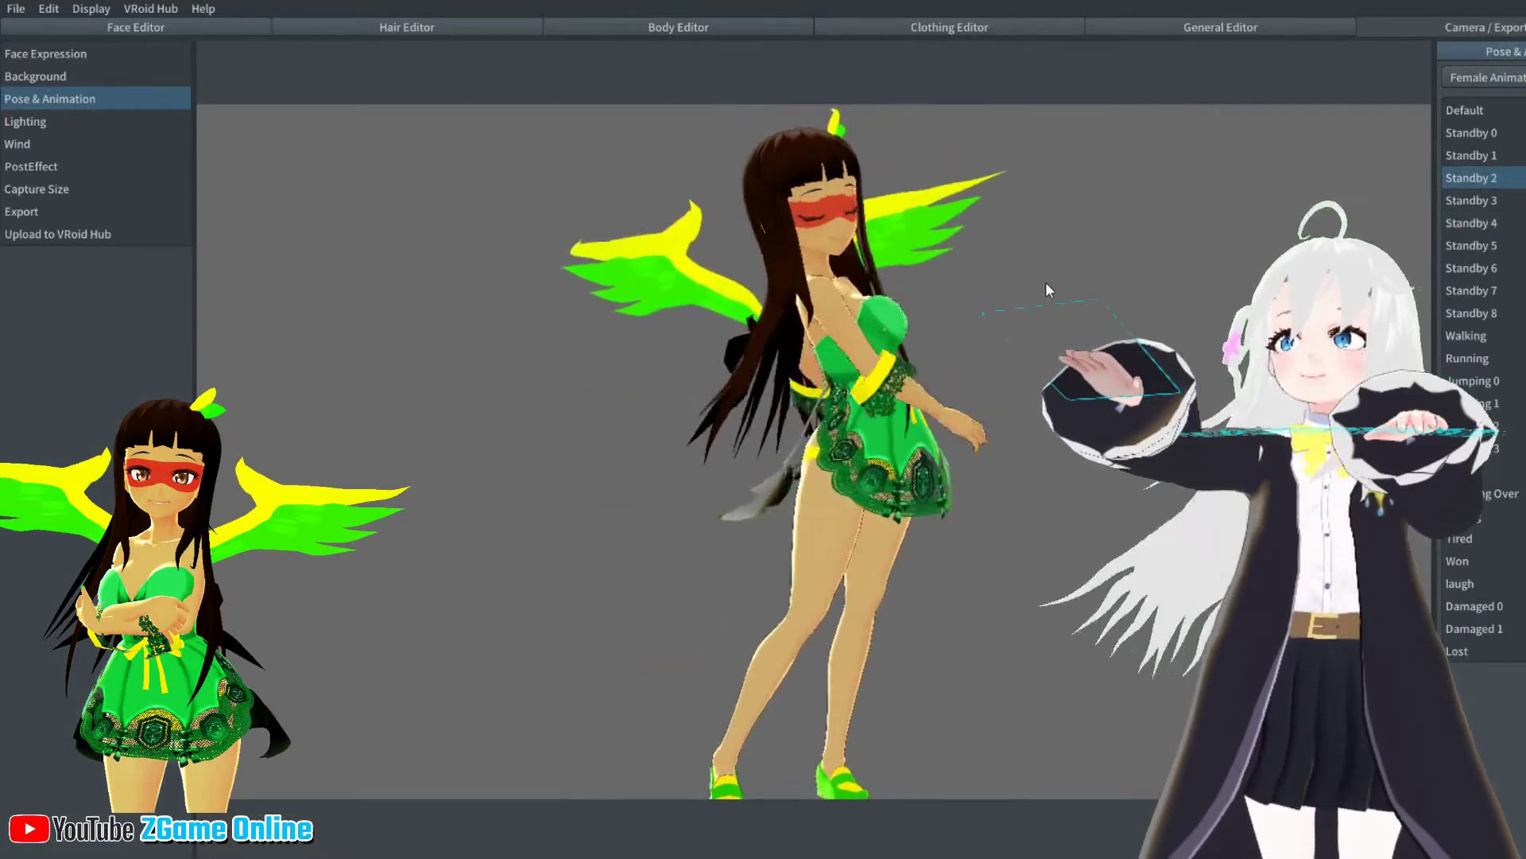
left_click(1466, 335)
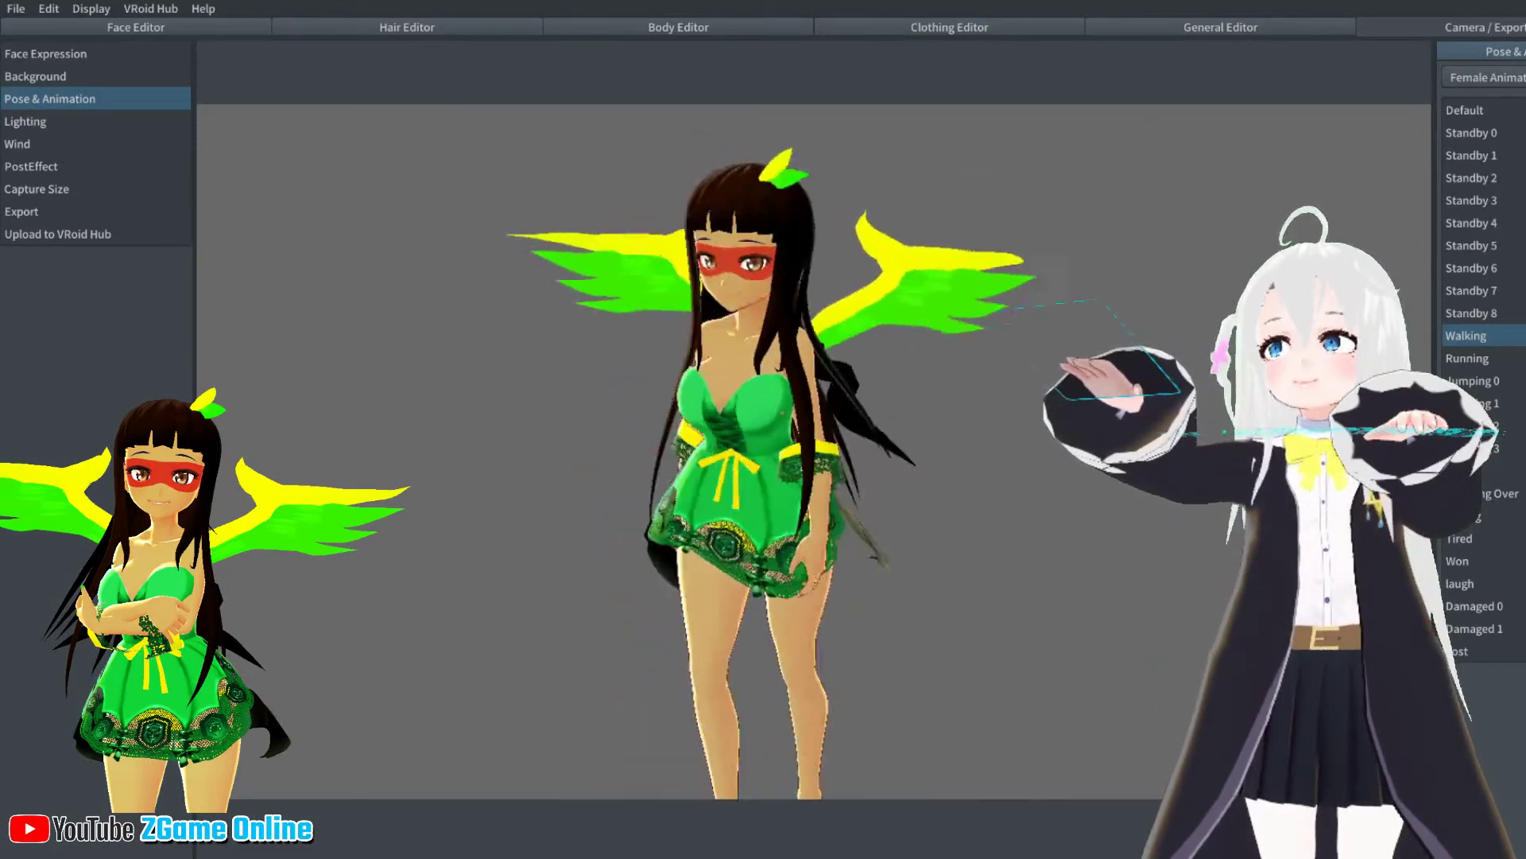
left_click(1485, 243)
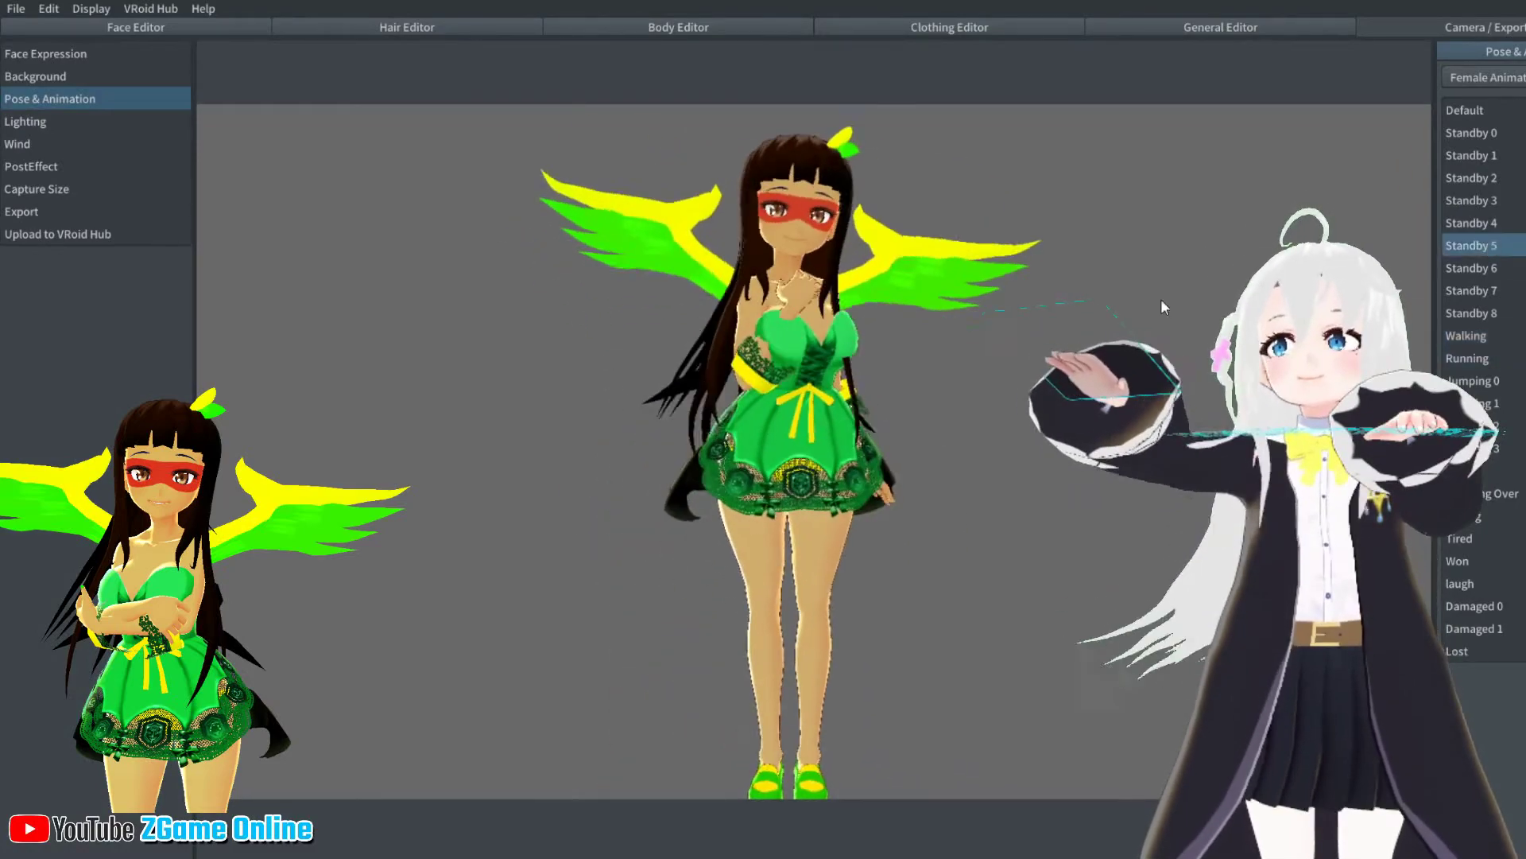
left_click(1455, 223)
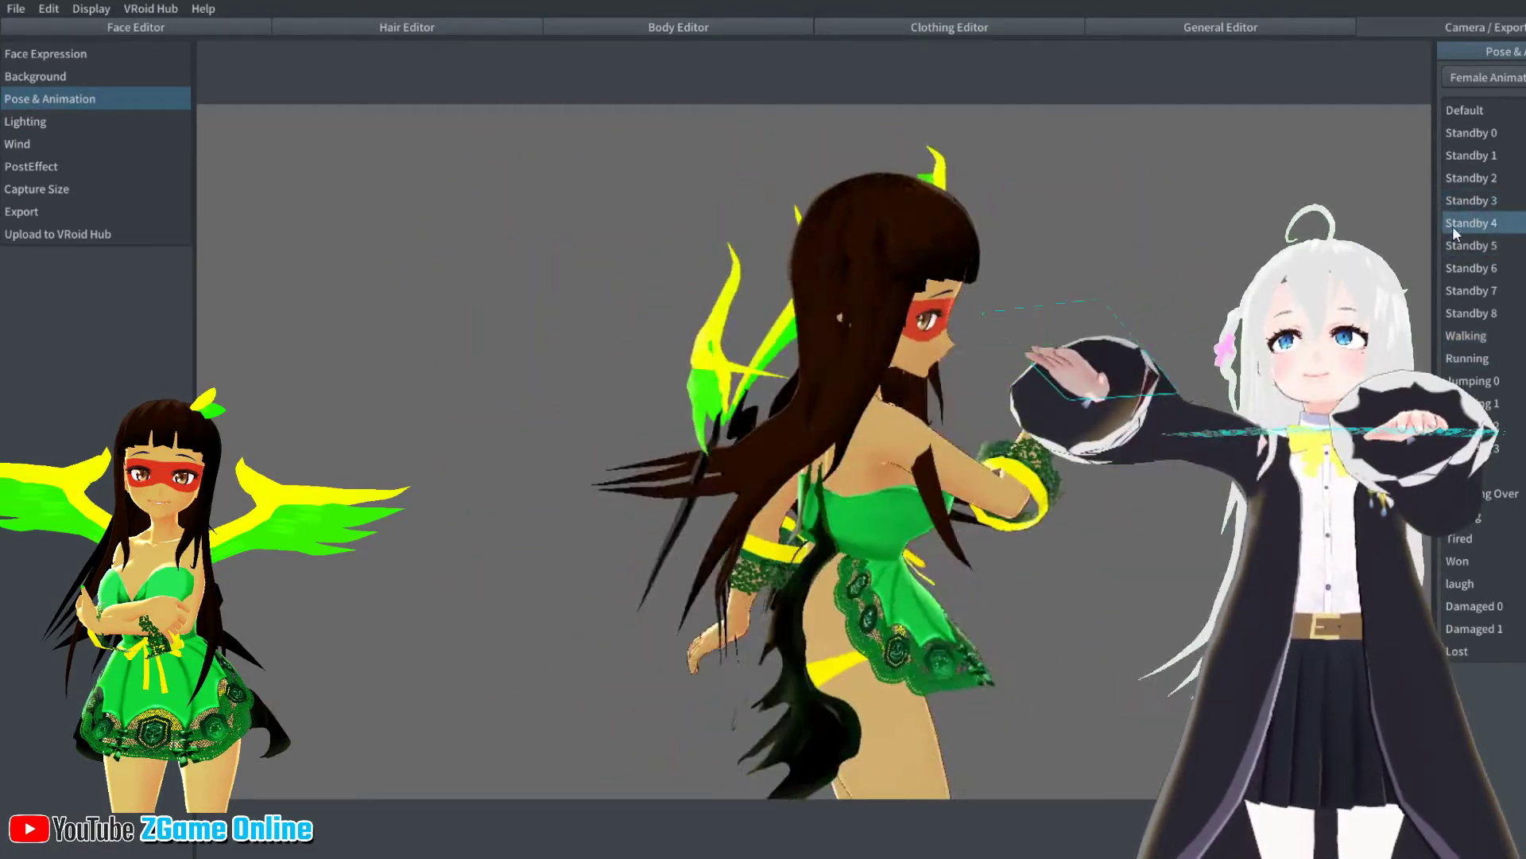
left_click(1471, 155)
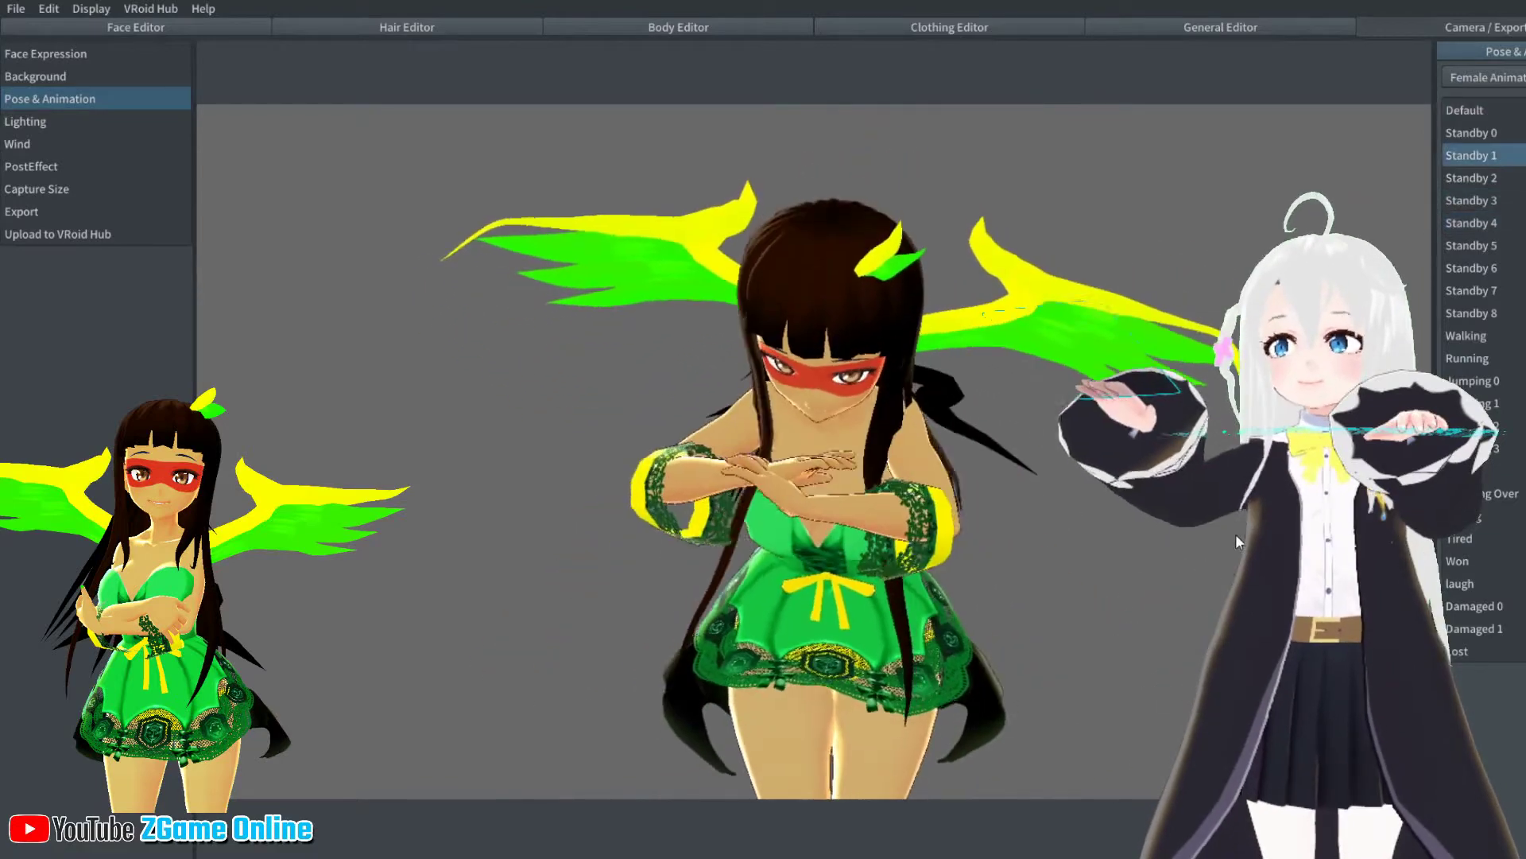
Open the Face Expression settings and preview the character's facial expressions up close
left_click(45, 53)
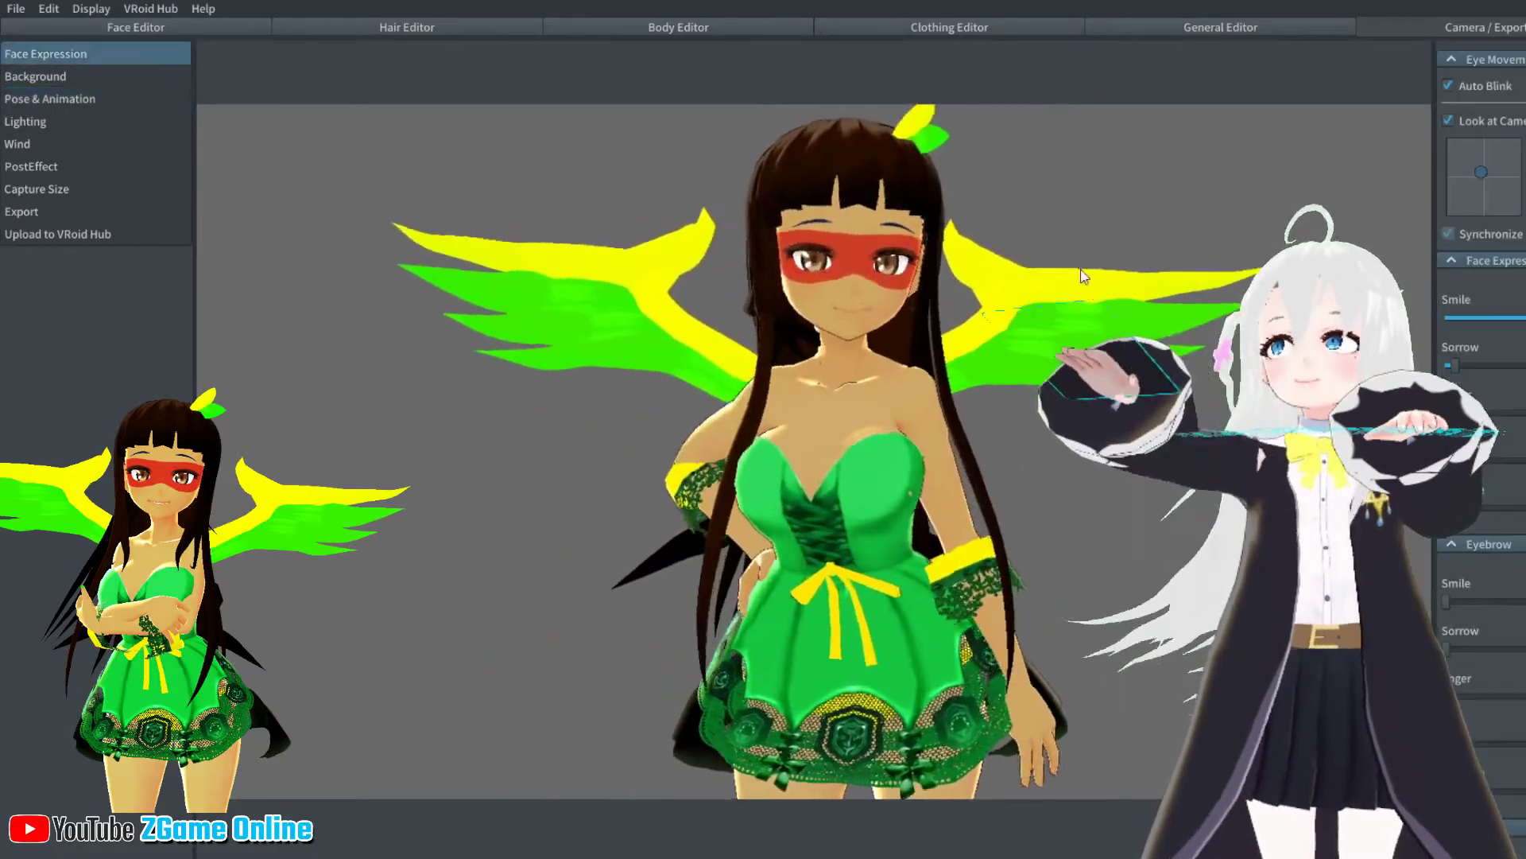
scroll(1080, 270, "up", 3)
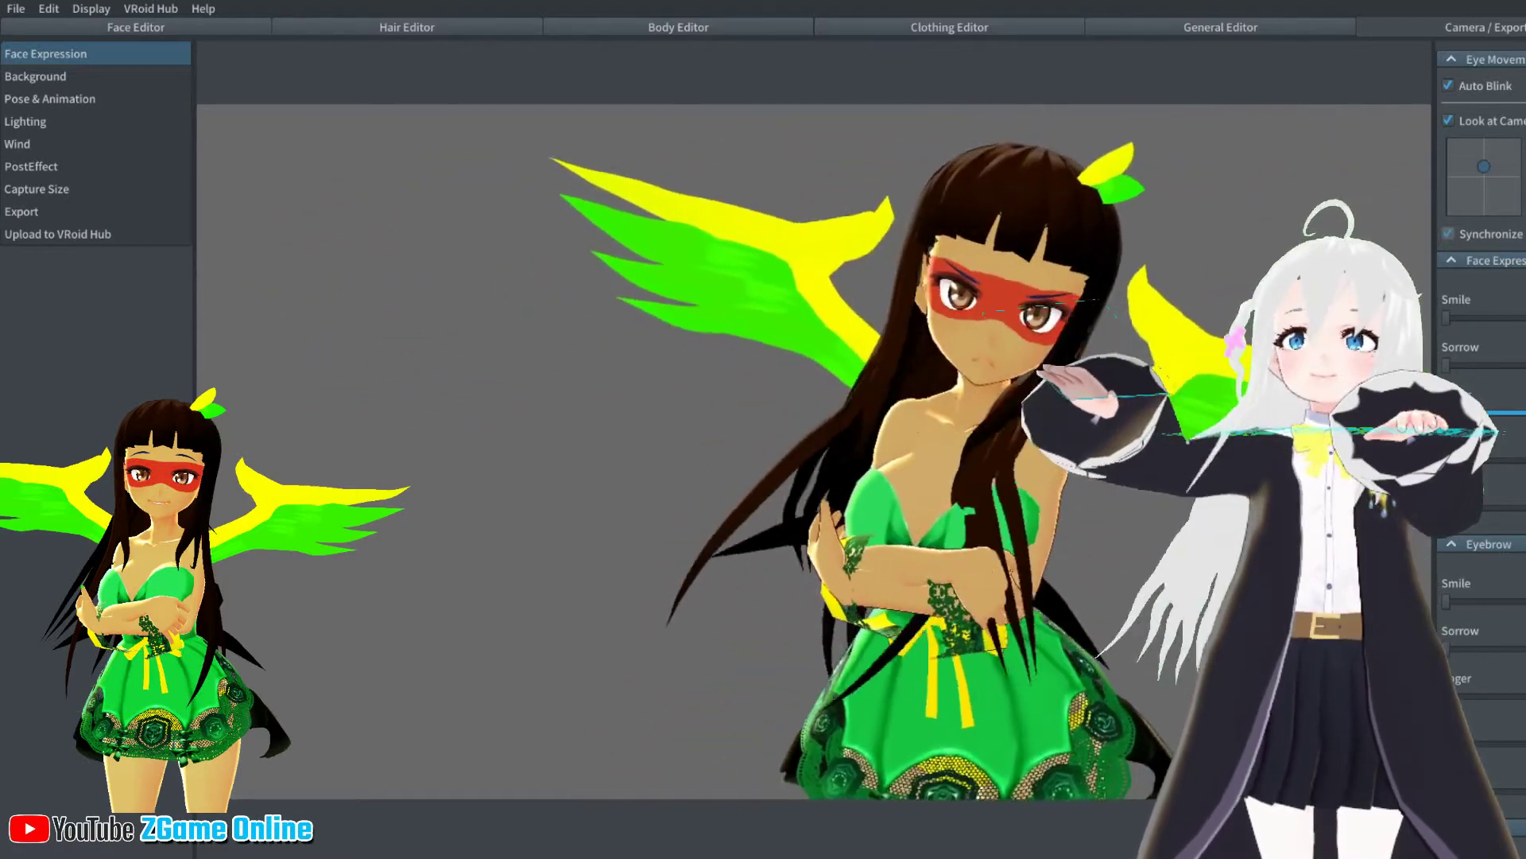
Paint the fingernails of both hands green (#00FF09) on the body texture layer in the Body Editor, reducing the brush size
left_click(695, 30)
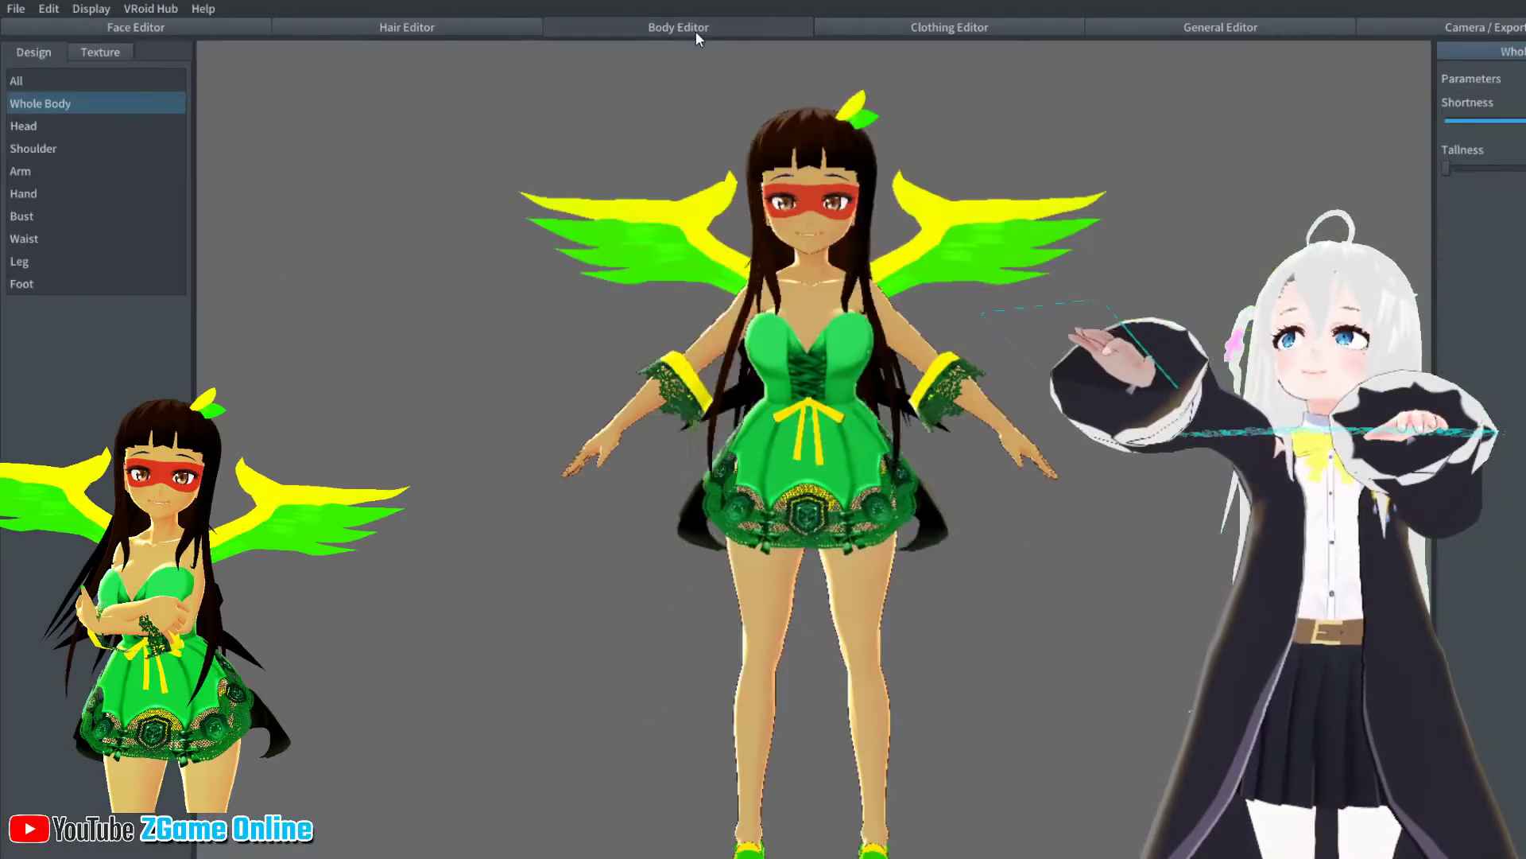
left_click(88, 53)
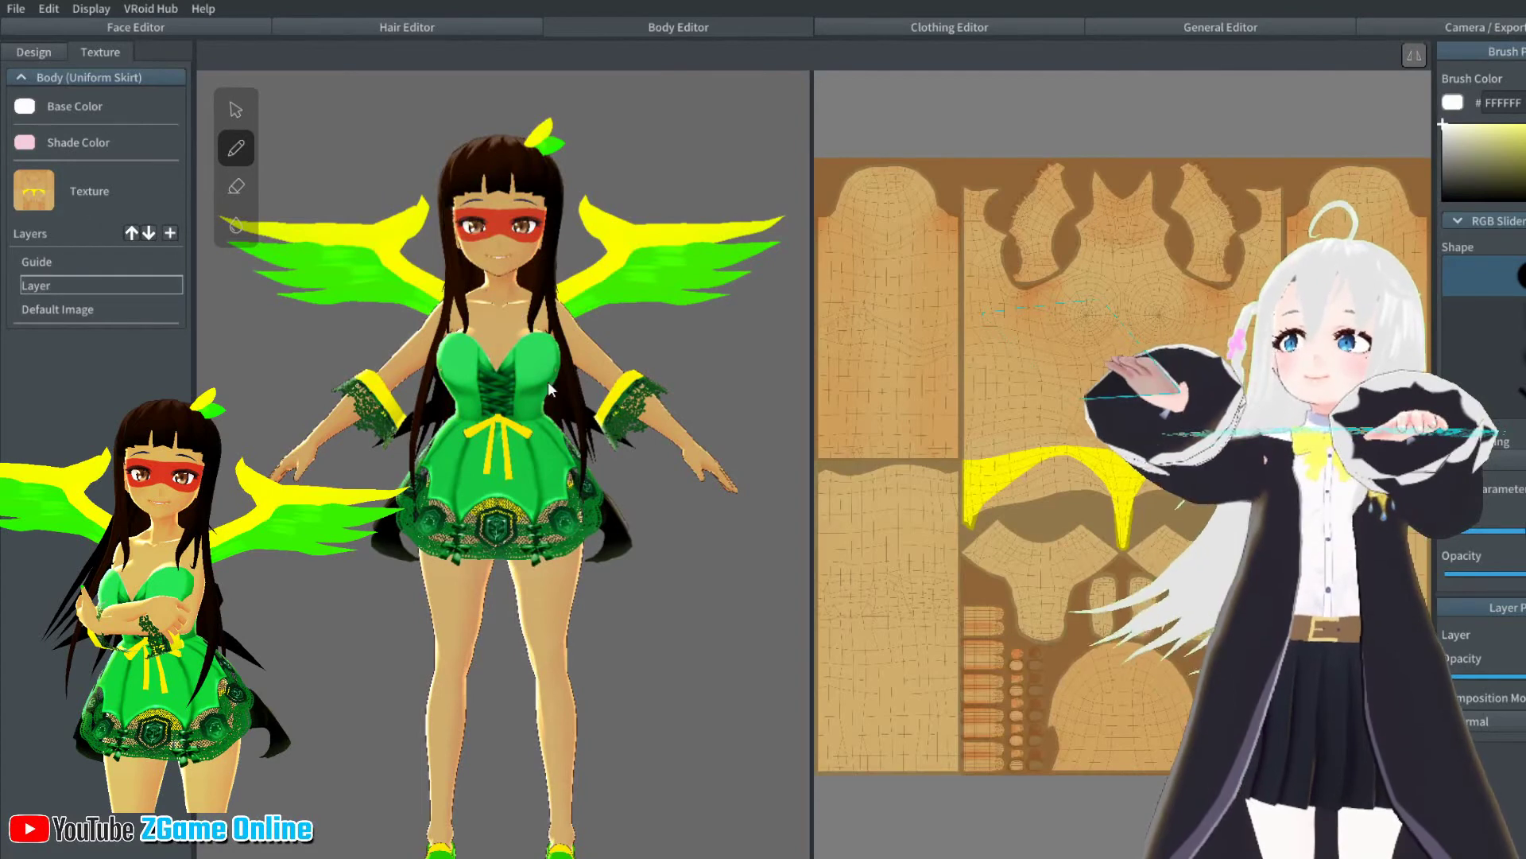
right_click_drag(489, 409, 652, 406)
scroll(453, 354, "up", 5)
middle_click_drag(513, 509, 546, 366)
scroll(546, 366, "up", 2)
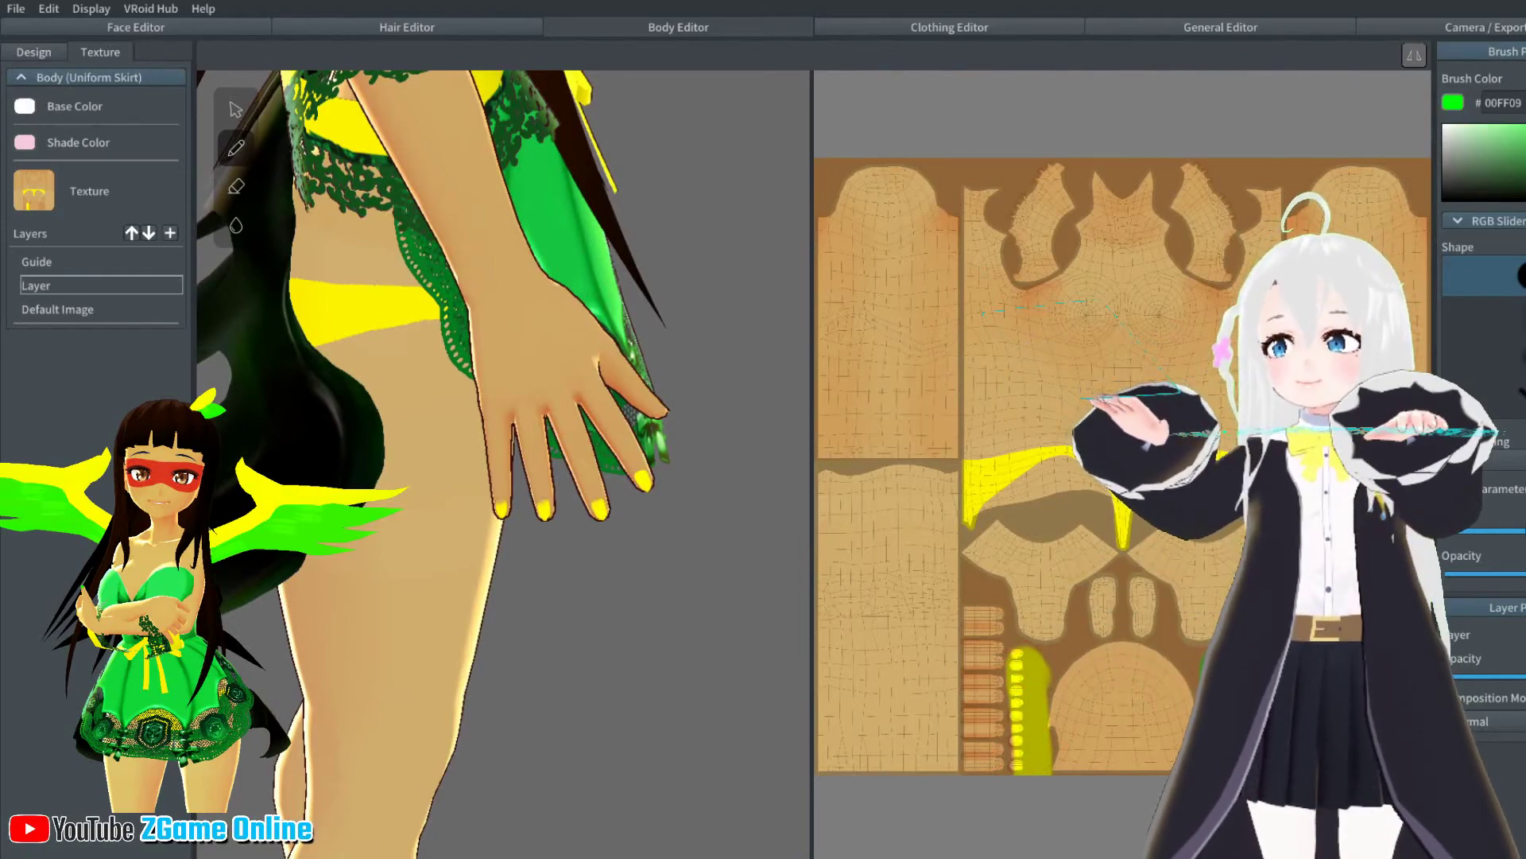
mouse_move(652, 549)
right_mouse_down()
mouse_move(464, 531)
mouse_move(598, 457)
right_mouse_up()
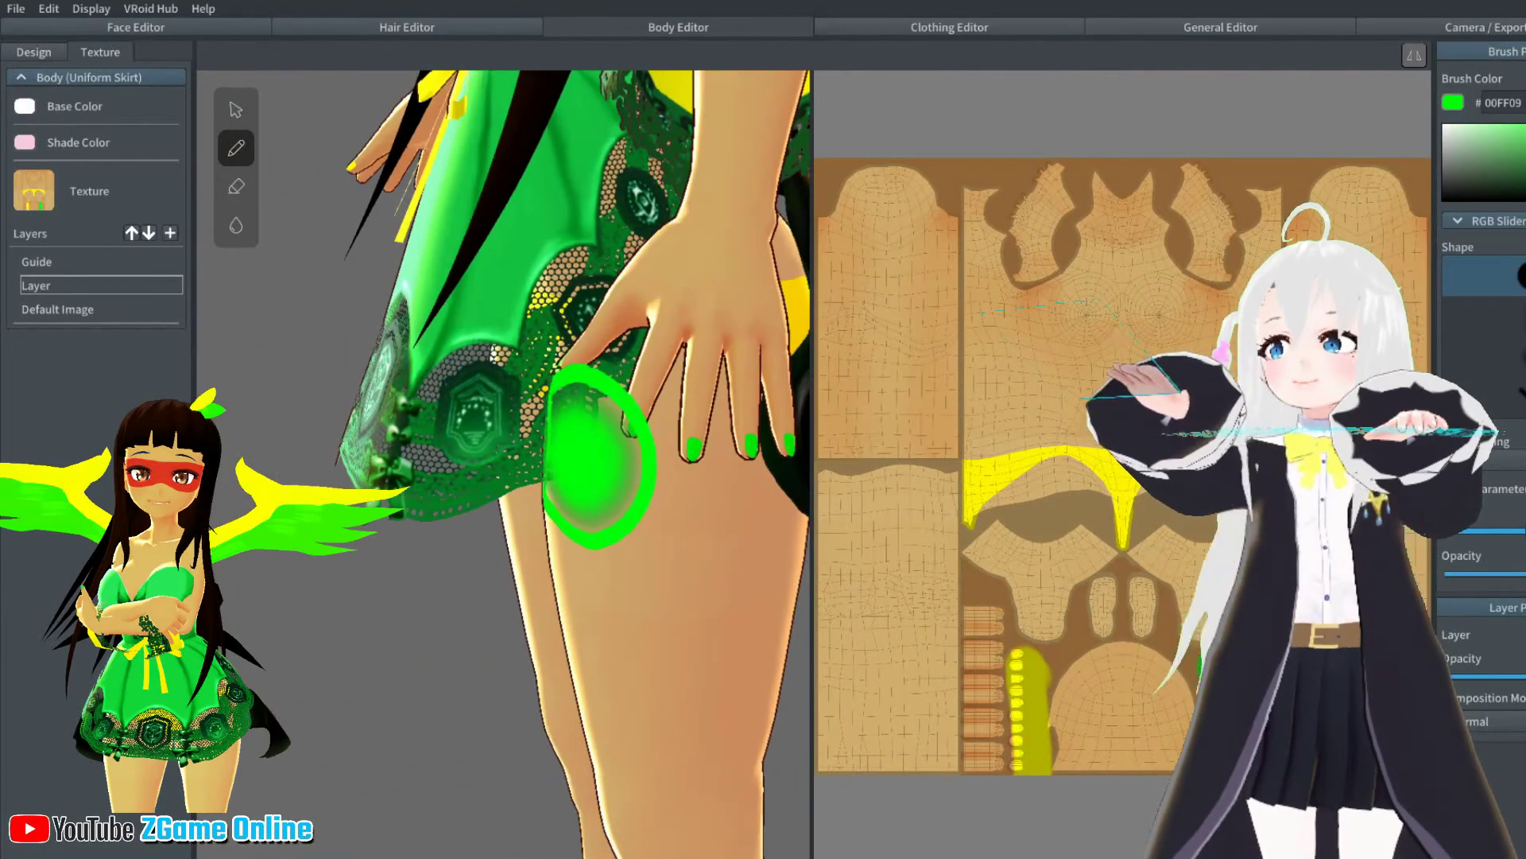
left_click_drag(1494, 530, 1489, 530)
right_click_drag(783, 536, 480, 494)
scroll(483, 515, "down", 3)
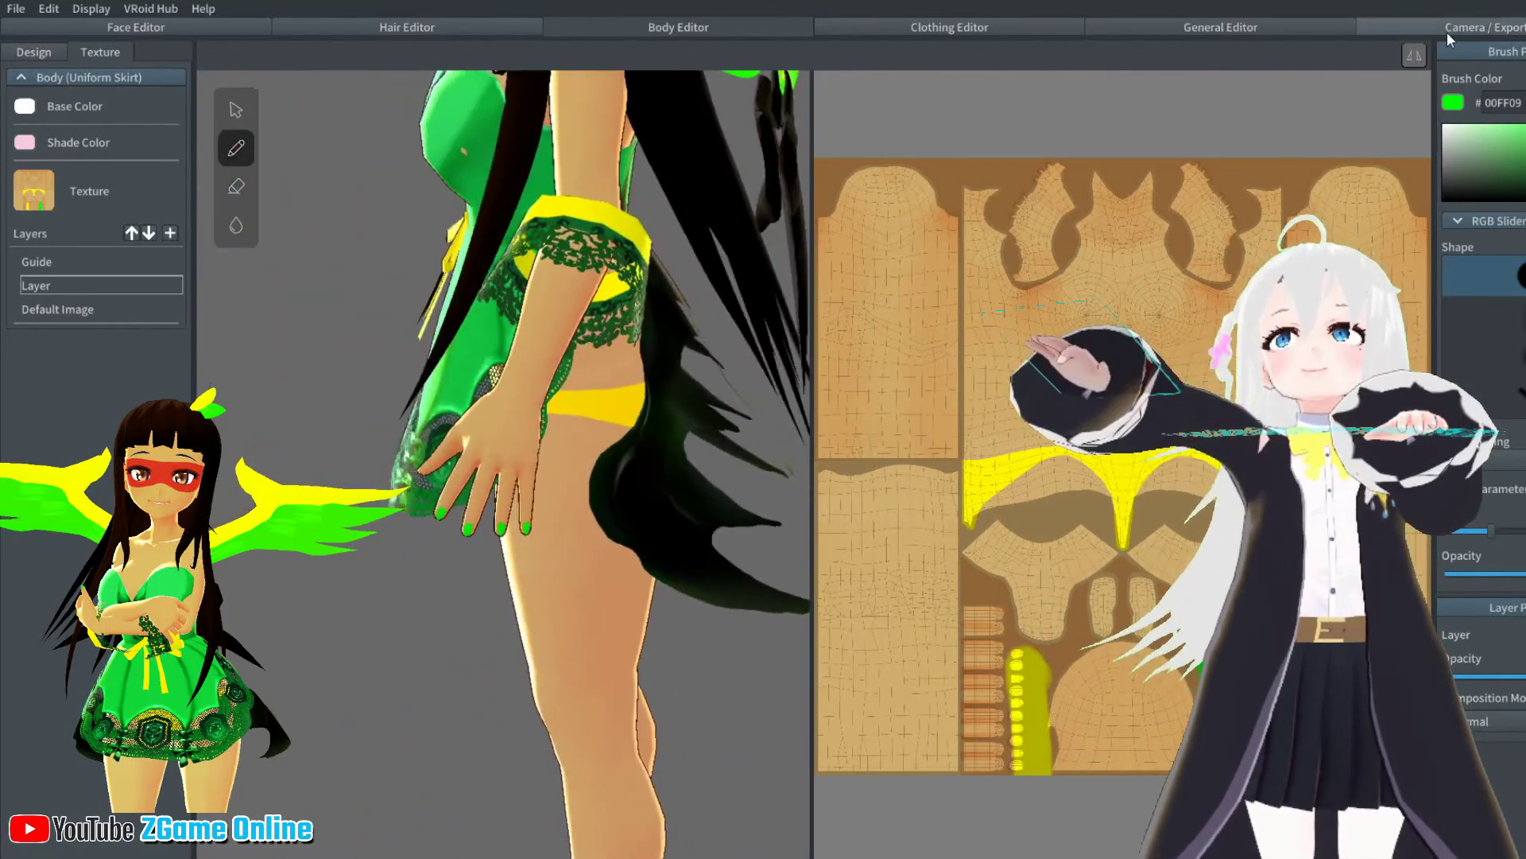
Examine the character with the repainted nails in the Camera / Exporter view, framing the figure from head to thighs
left_click(1447, 32)
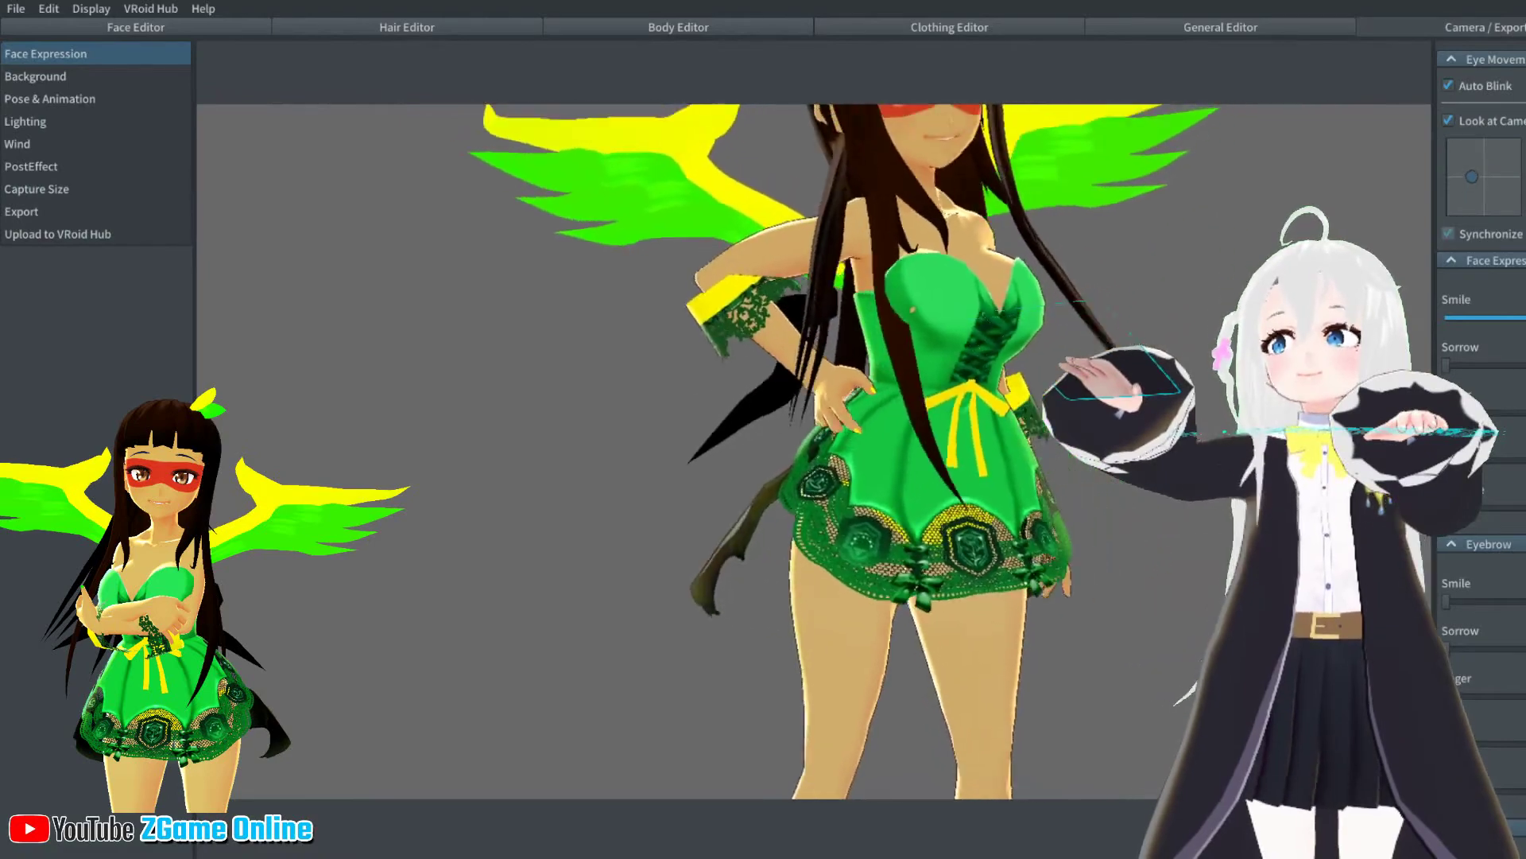
right_click_drag(1024, 307, 1032, 364)
scroll(1032, 364, "down", 3)
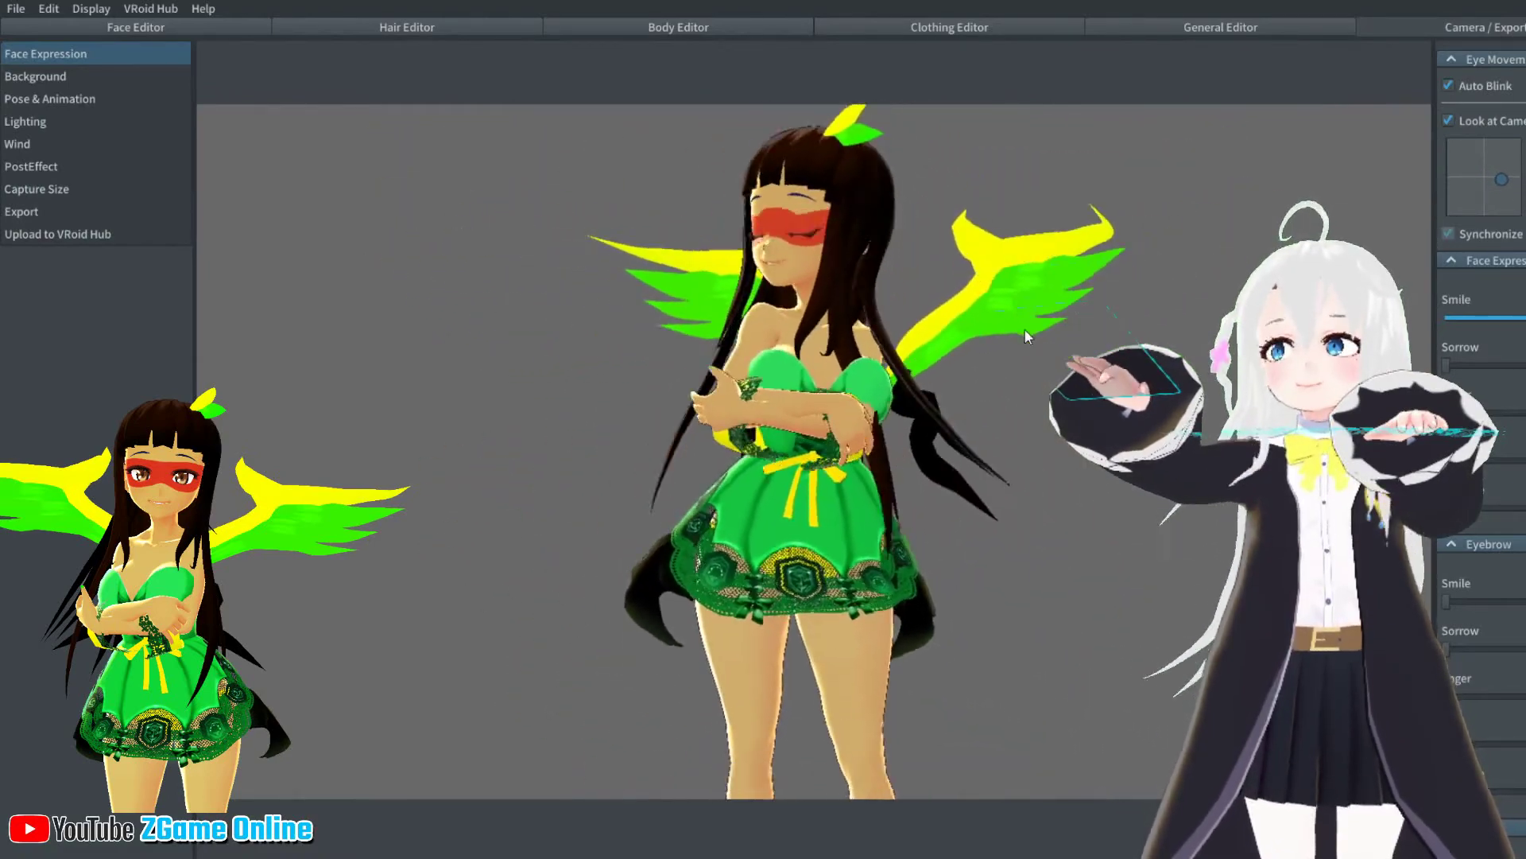
middle_click_drag(1023, 325, 1018, 355)
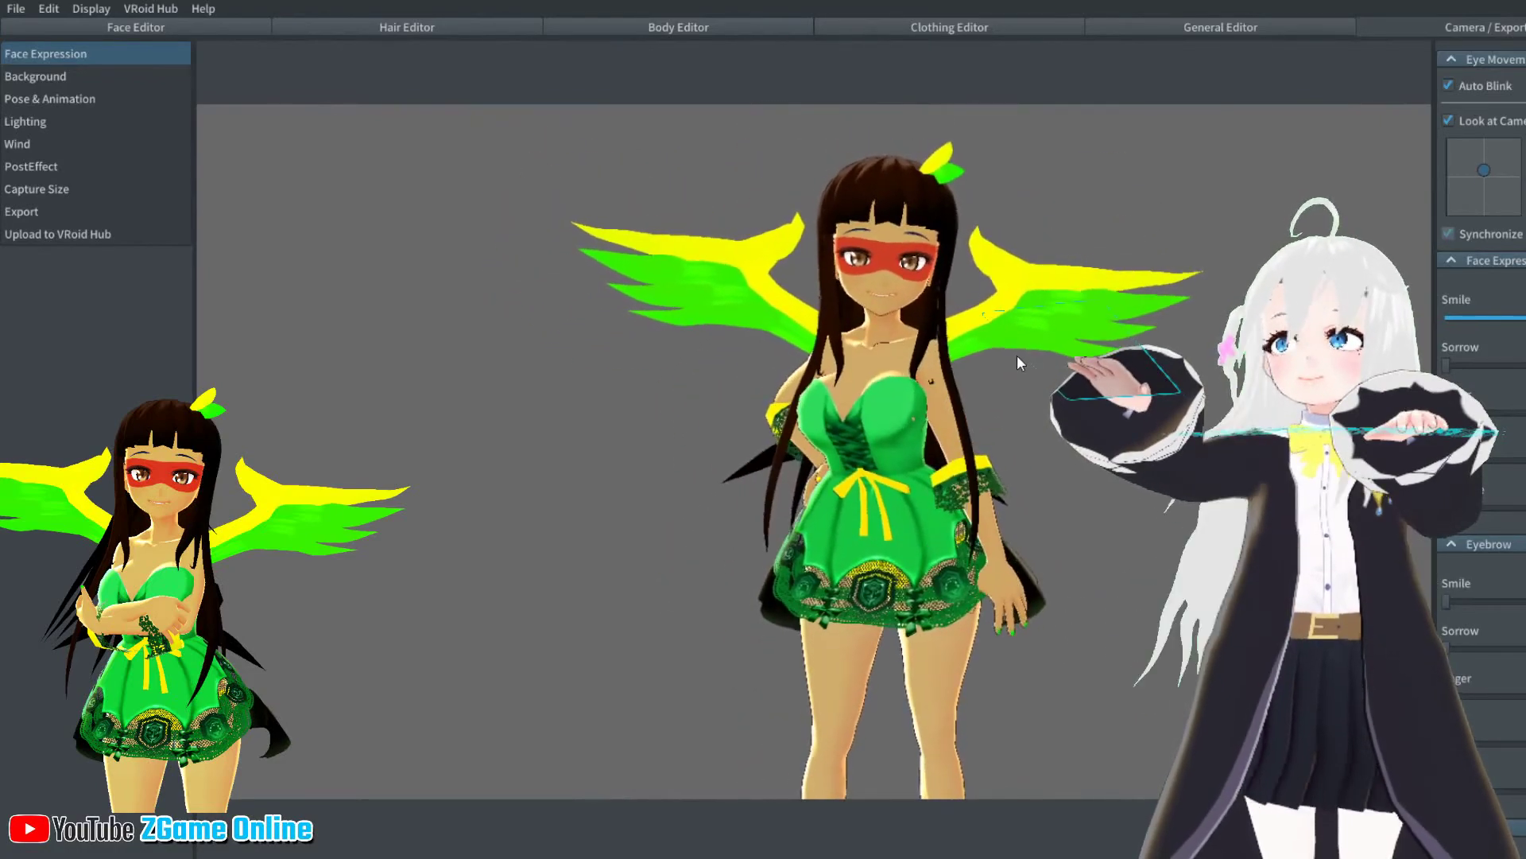
Preview the character in the Standby 4, 3 and 2 poses, the Jumping 1 animation, and the Standby 7 and 4 poses
left_click(49, 99)
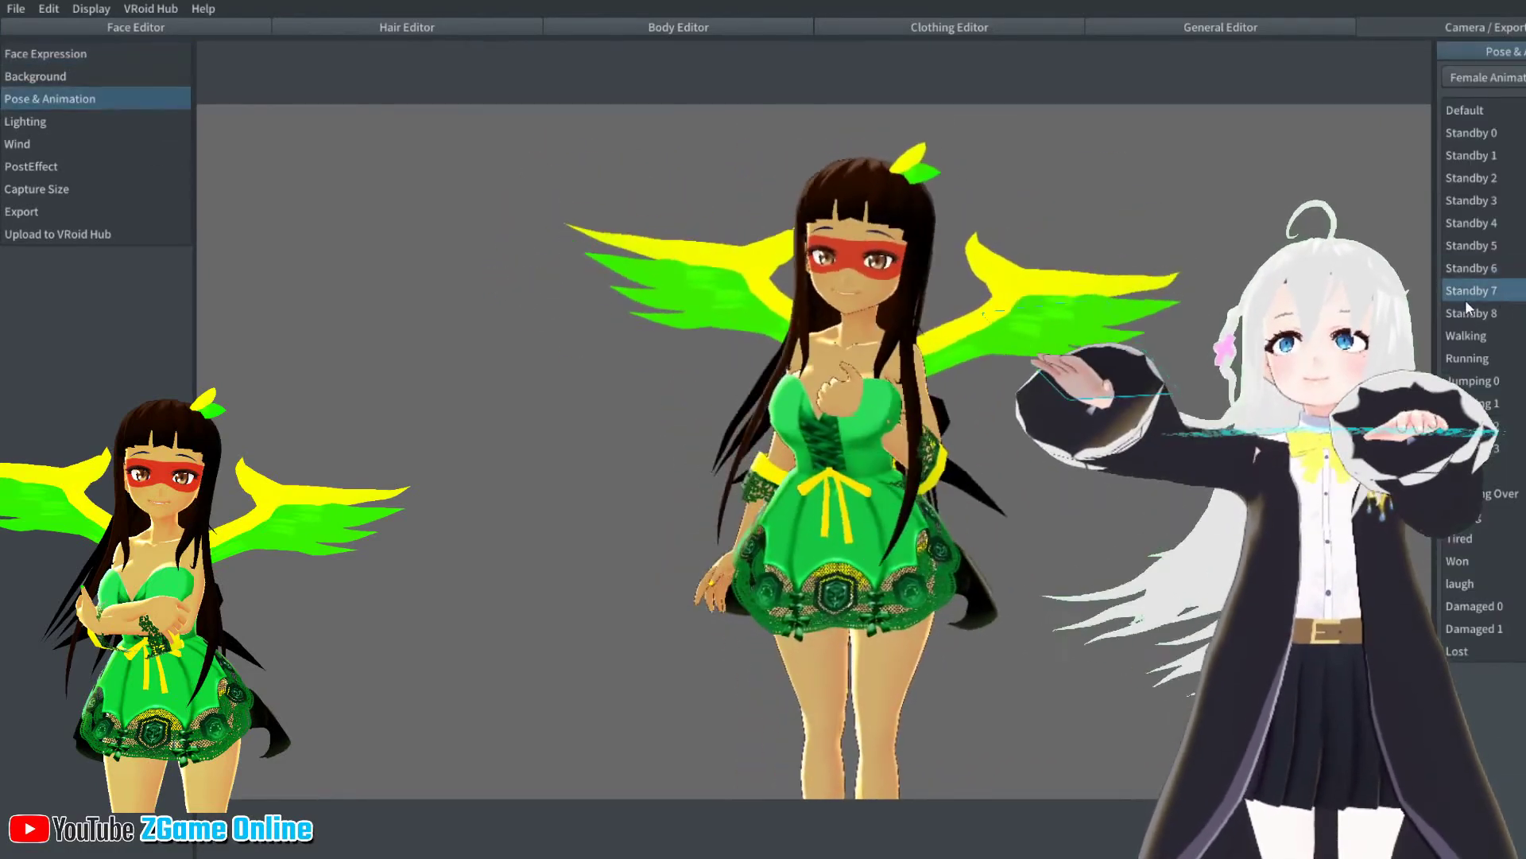
left_click(1505, 224)
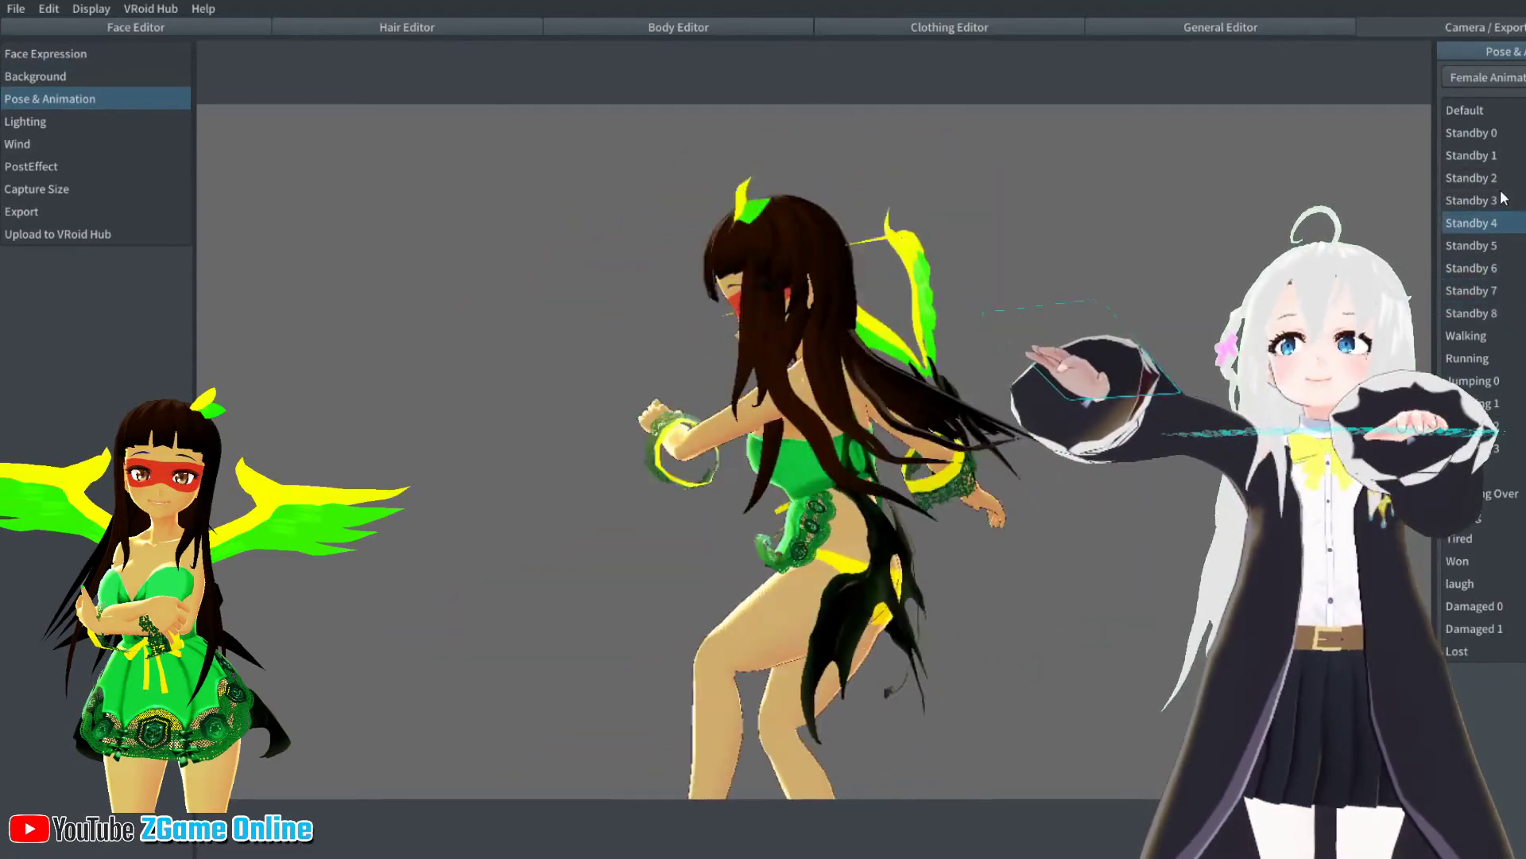
left_click(1501, 199)
left_click(1501, 181)
mouse_move(1144, 485)
right_mouse_down()
mouse_move(994, 497)
mouse_move(1135, 501)
right_mouse_up()
left_click(1493, 425)
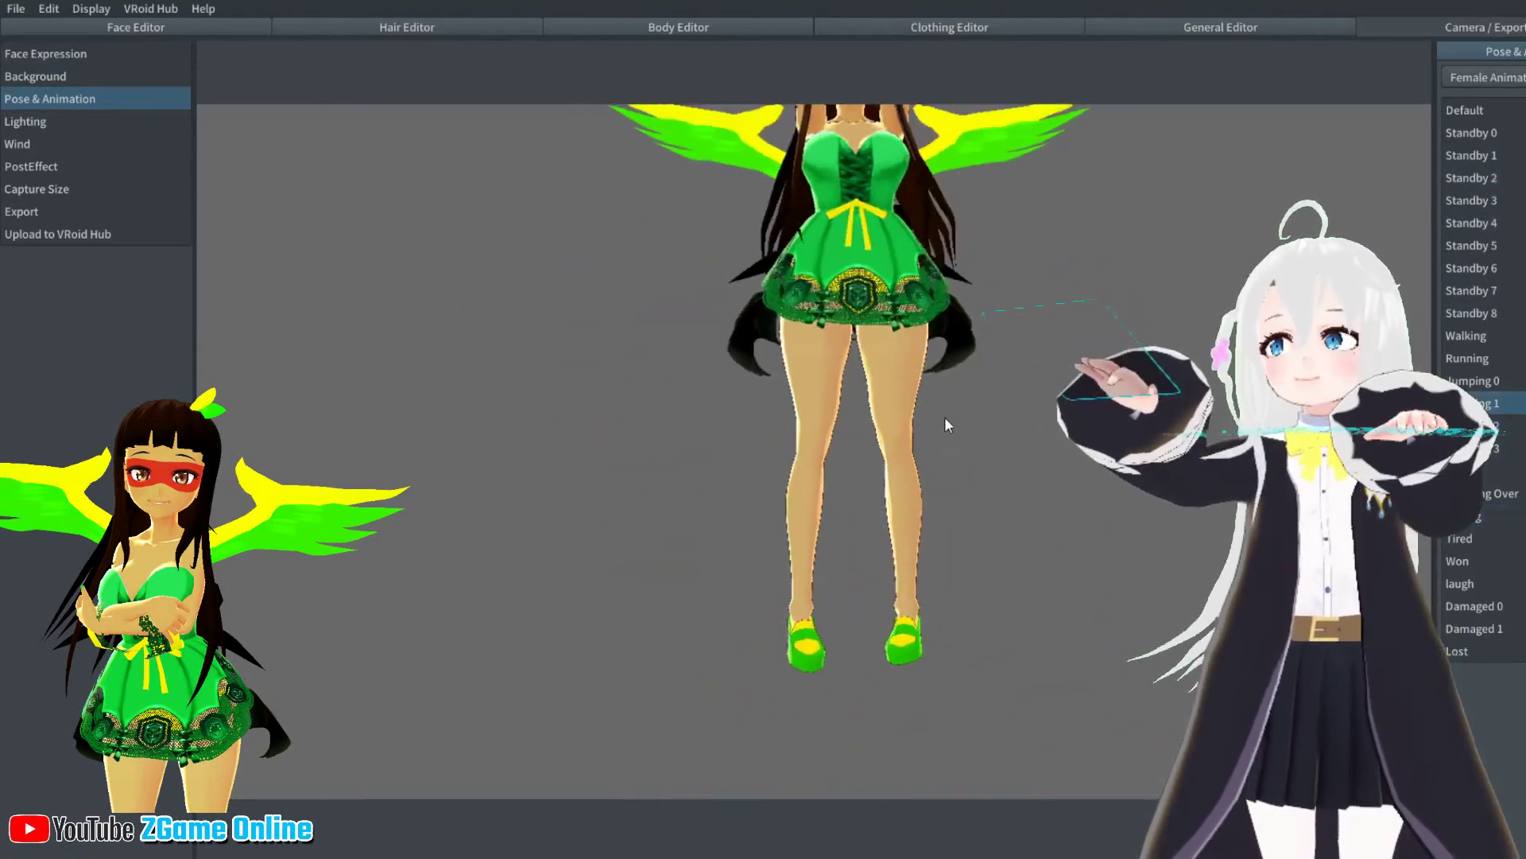
left_click(1471, 290)
left_click(1501, 206)
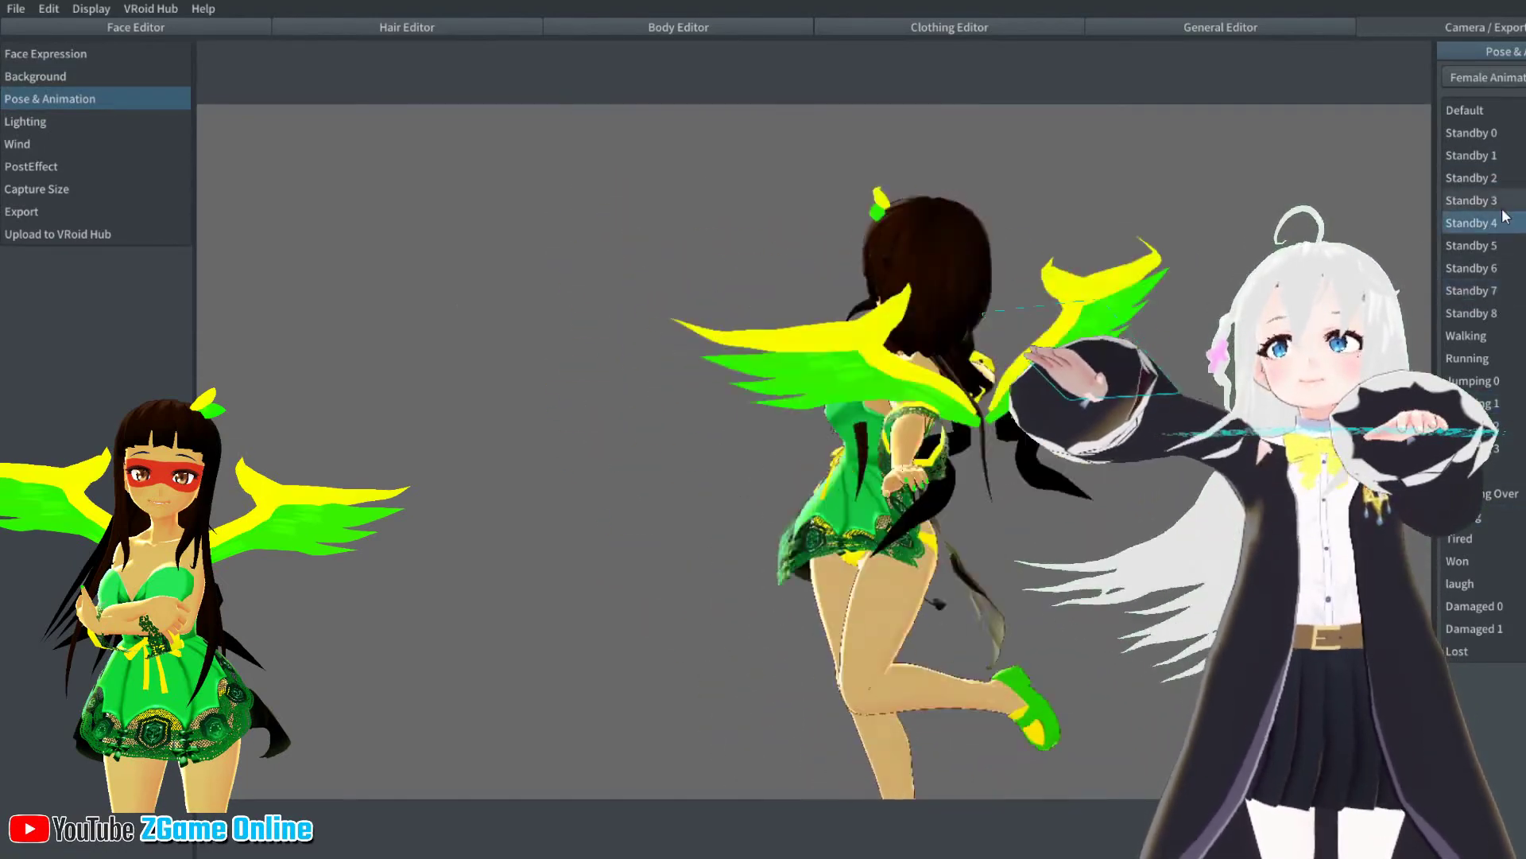